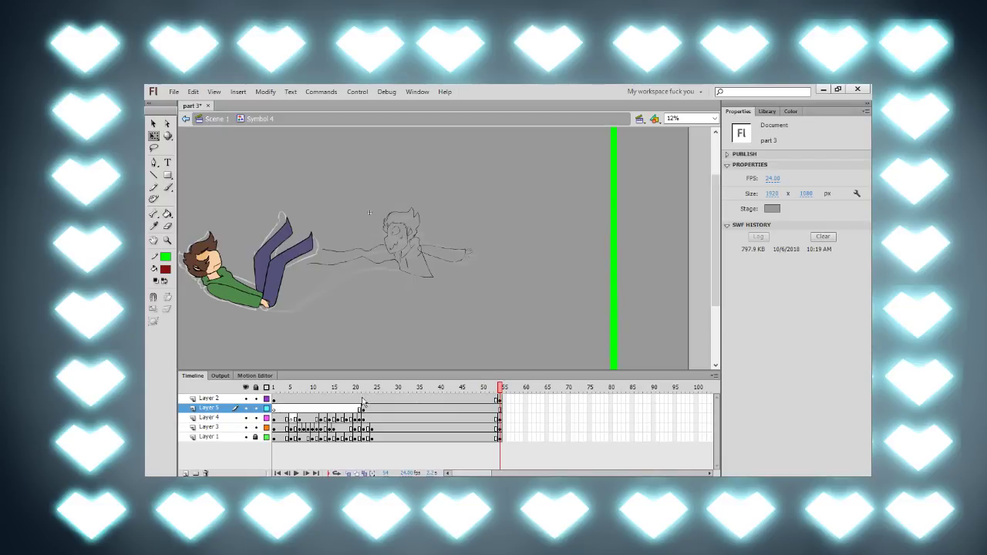
Step: Review the symbol's animation frames to find the first scarf drawing still lacking its fill colour
mouse_move(360, 388)
left_mouse_down()
mouse_move(381, 401)
mouse_move(441, 399)
left_mouse_up()
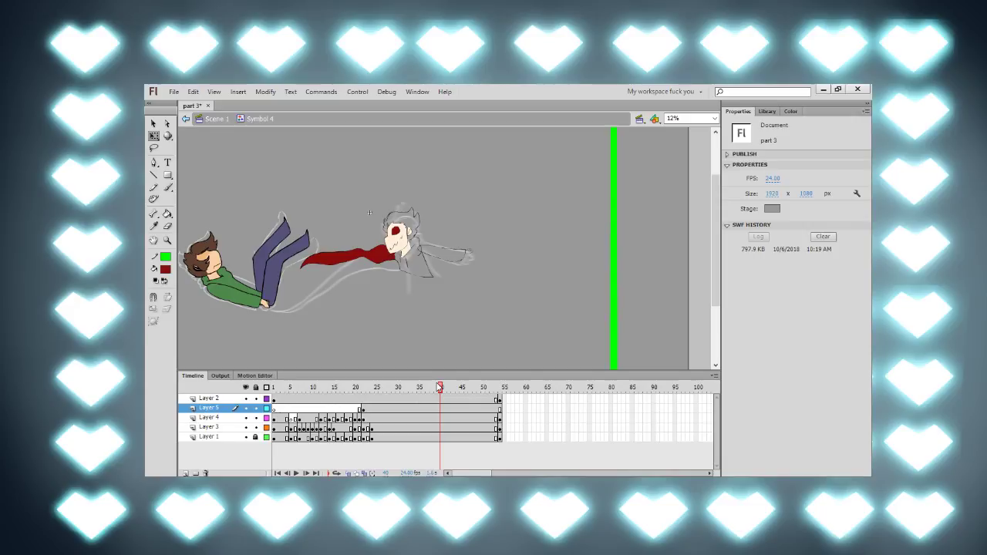
left_click_drag(440, 387, 346, 422)
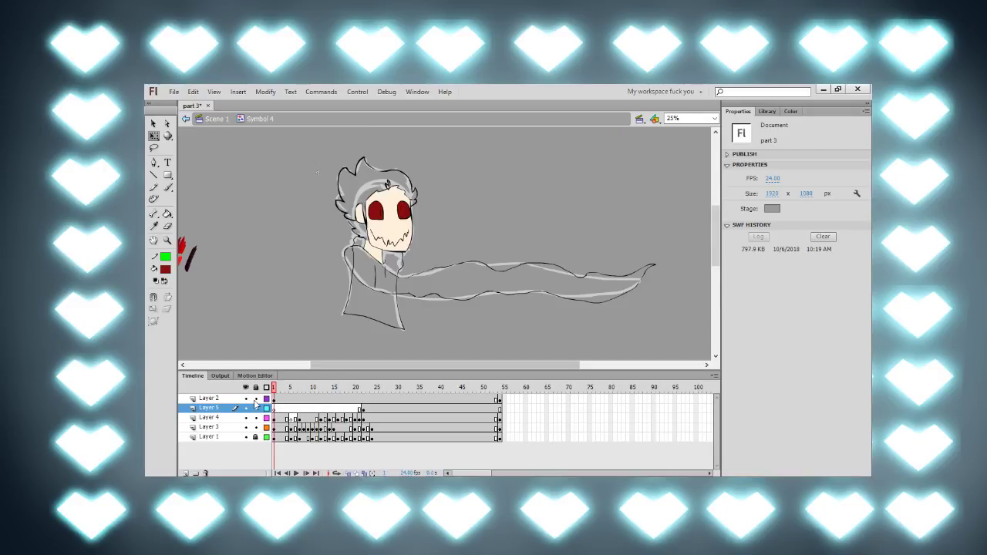
key("period")
key("period")
key("period")
key("period")
key("period")
key("period")
key("comma")
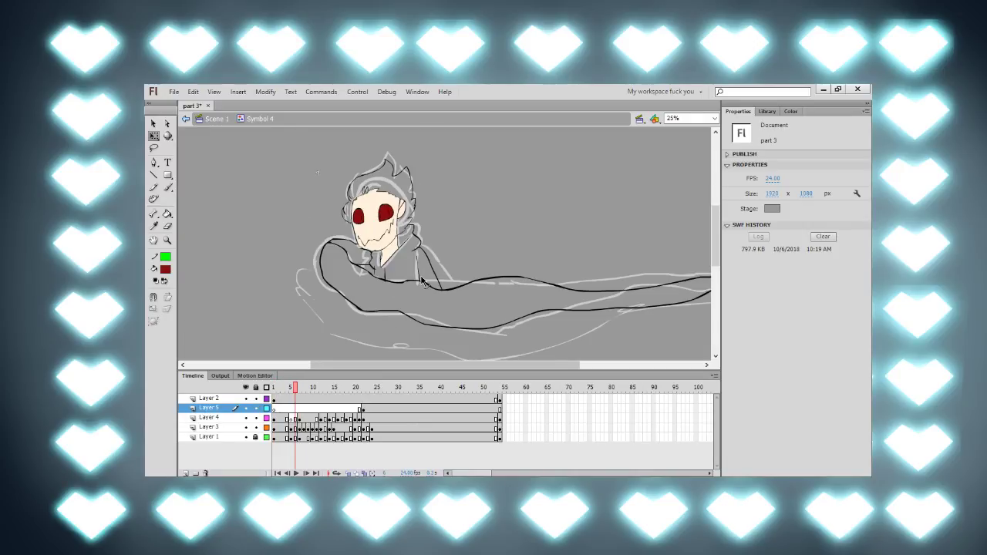
Step: Fill the long scarf on frame 6 with dark red, including its separate section beside the neck
key("k")
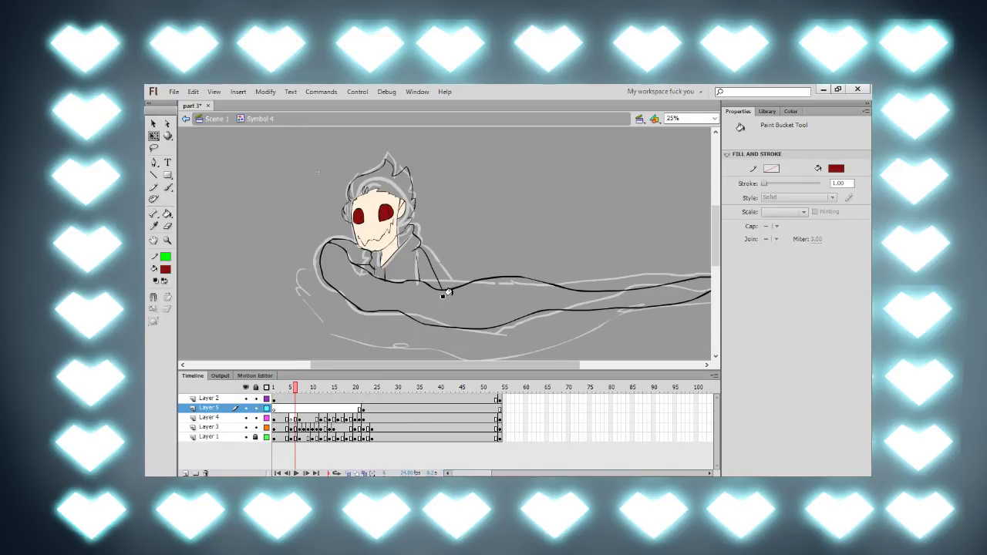
left_click(435, 296)
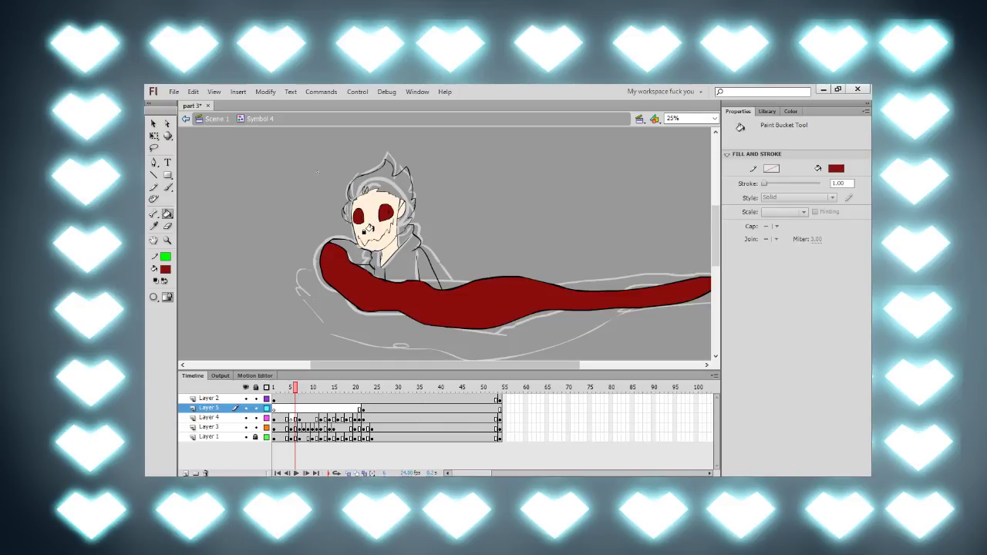
key("ctrl+1")
key("space")
mouse_move(264, 303)
left_mouse_down()
mouse_move(579, 286)
mouse_move(589, 299)
left_mouse_up()
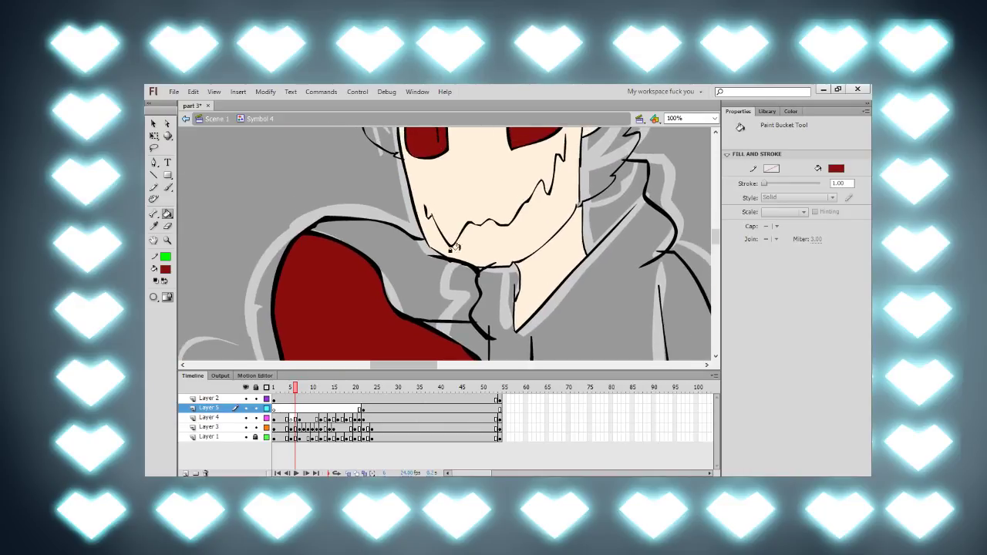
key("space")
mouse_move(455, 301)
left_mouse_down()
mouse_move(457, 291)
mouse_move(456, 300)
left_mouse_up()
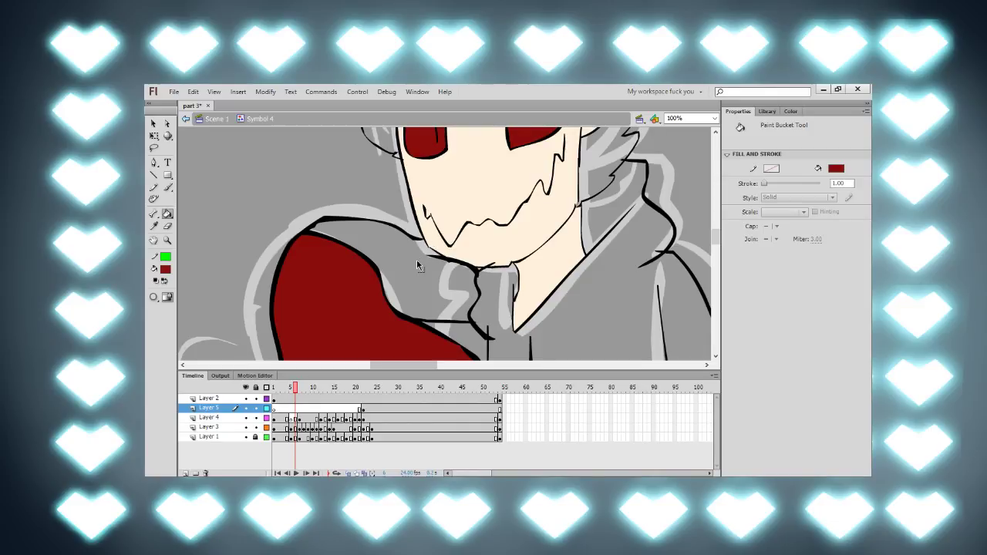
left_click(406, 268)
key("space")
left_click_drag(426, 296, 381, 260)
Step: Inspect the scarf's outline on frame 7 for gaps and save the document
key("period")
key("space")
left_click_drag(331, 316, 441, 229)
left_click_drag(401, 147, 464, 342)
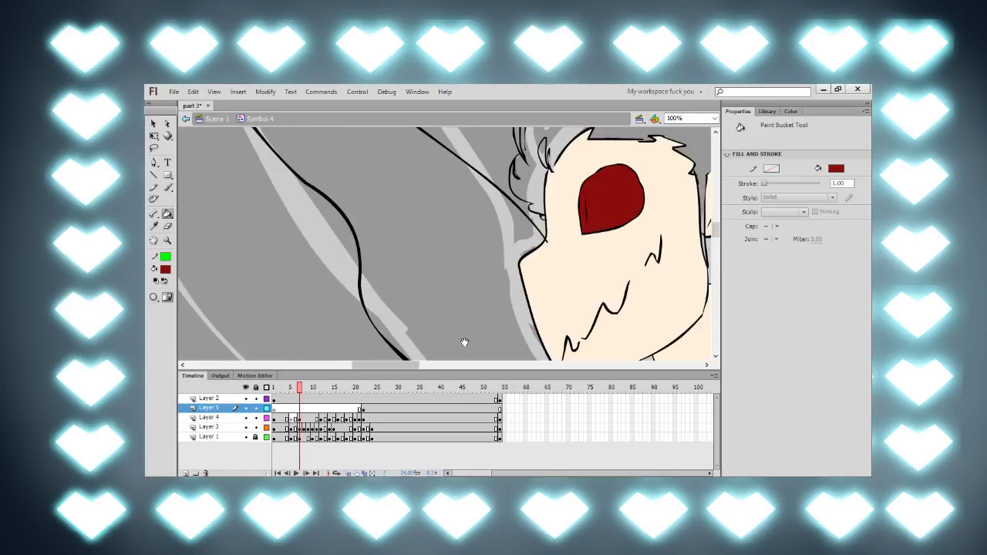
left_click_drag(460, 174, 516, 398)
mouse_move(389, 143)
left_mouse_down()
mouse_move(485, 273)
mouse_move(478, 285)
left_mouse_up()
mouse_move(532, 154)
left_mouse_down()
mouse_move(420, 372)
mouse_move(398, 185)
mouse_move(392, 317)
mouse_move(402, 231)
mouse_move(663, 351)
mouse_move(535, 346)
mouse_move(514, 293)
mouse_move(452, 313)
mouse_move(404, 270)
mouse_move(389, 174)
mouse_move(375, 188)
mouse_move(417, 231)
mouse_move(376, 166)
mouse_move(337, 254)
left_mouse_up()
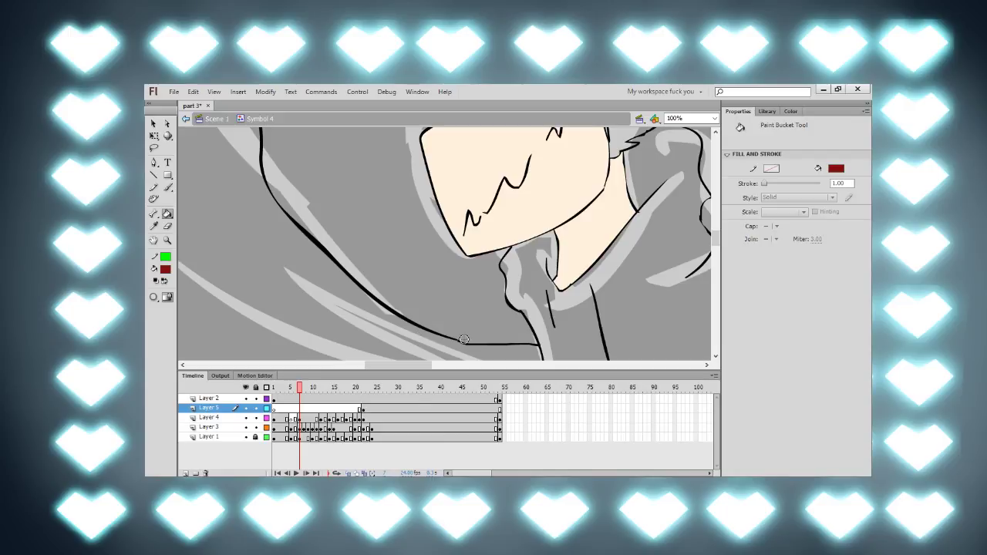
key("b")
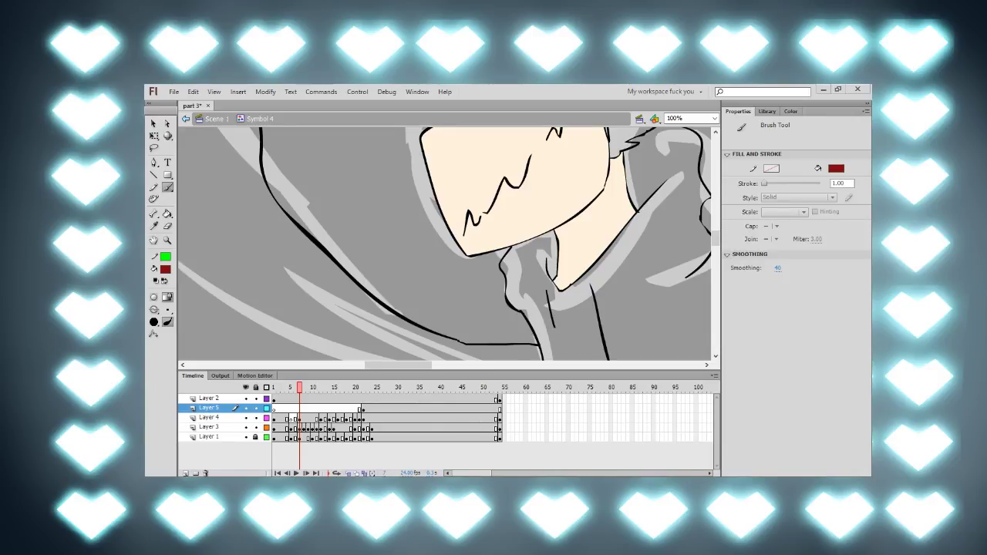
key("ctrl+s")
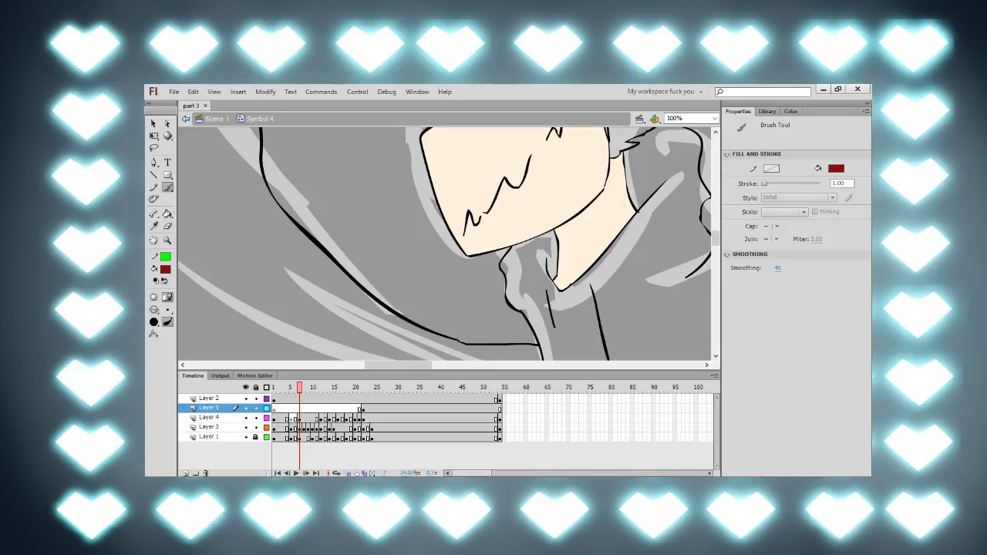
Step: Close the gap in the scarf's lower outline on Layer 4, frame 7, with the dark red brush and fill the scarf dark red
left_click_drag(460, 340, 462, 341)
key("ctrl+z")
left_click(300, 417)
left_click(459, 340)
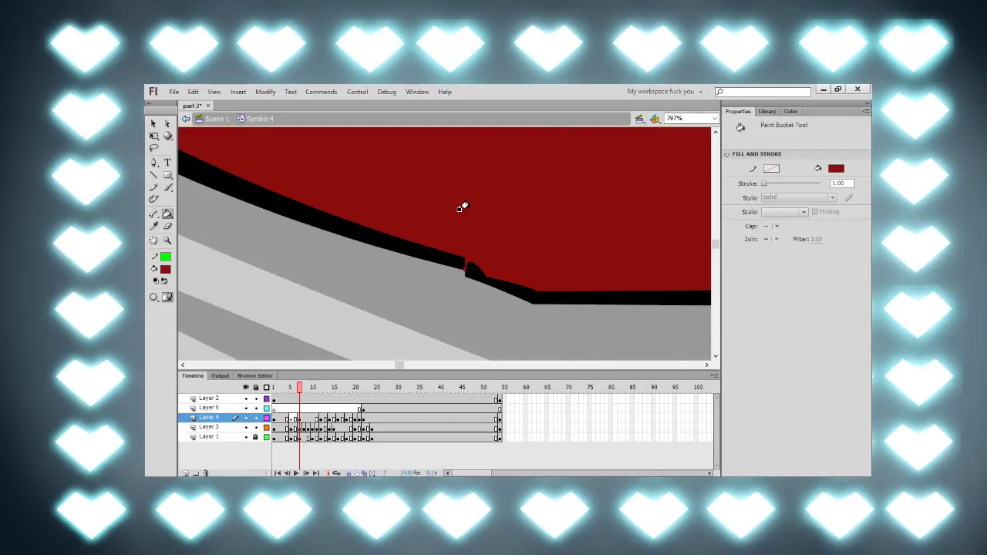
key("ctrl+minus")
key("ctrl+minus")
key("ctrl+minus")
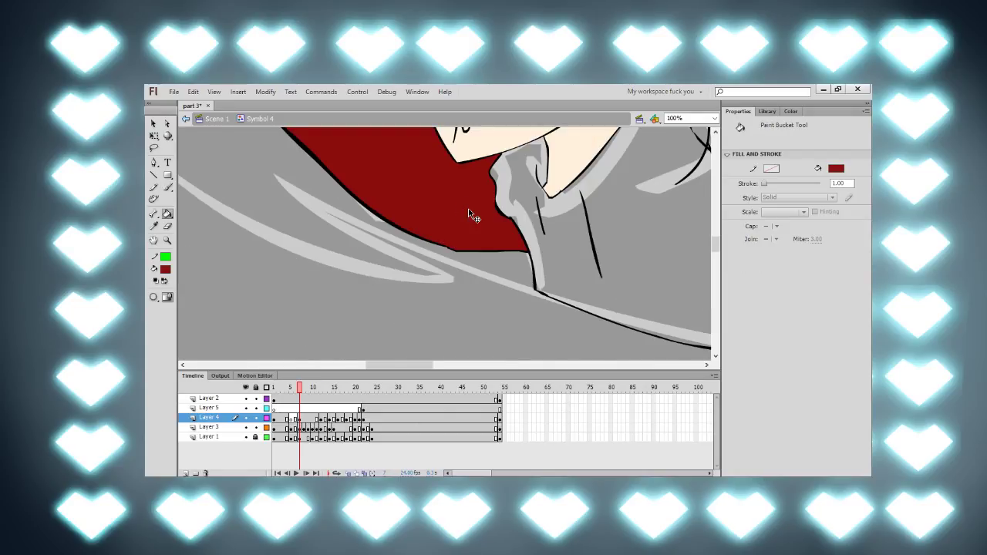
Step: Check the scarf's colouring from frame 7 through frame 12 to find the next unfilled drawing
left_click_drag(468, 213, 465, 323)
left_click_drag(463, 155, 440, 321)
key("ctrl+minus")
key("ctrl+minus")
key("period")
key("period")
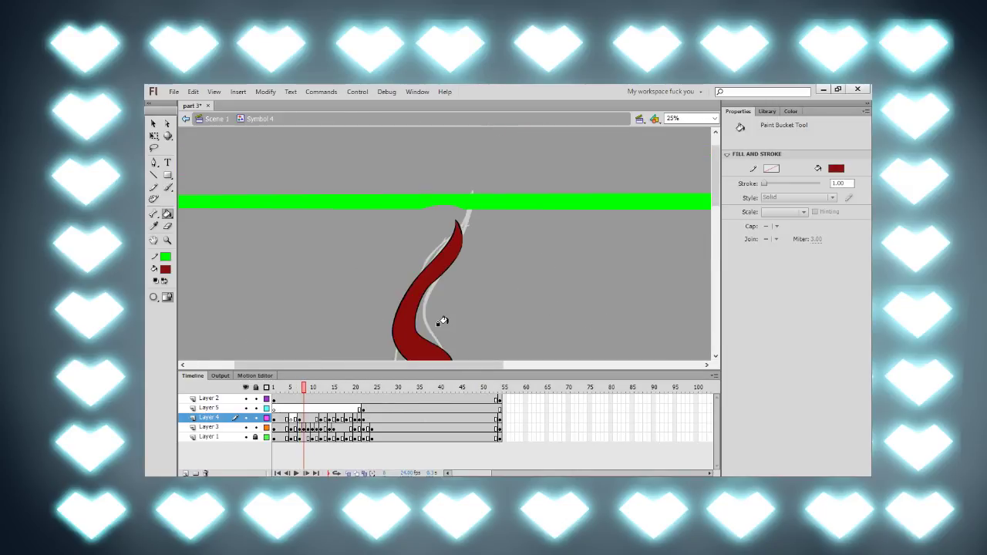
key("period")
key("period")
key("period")
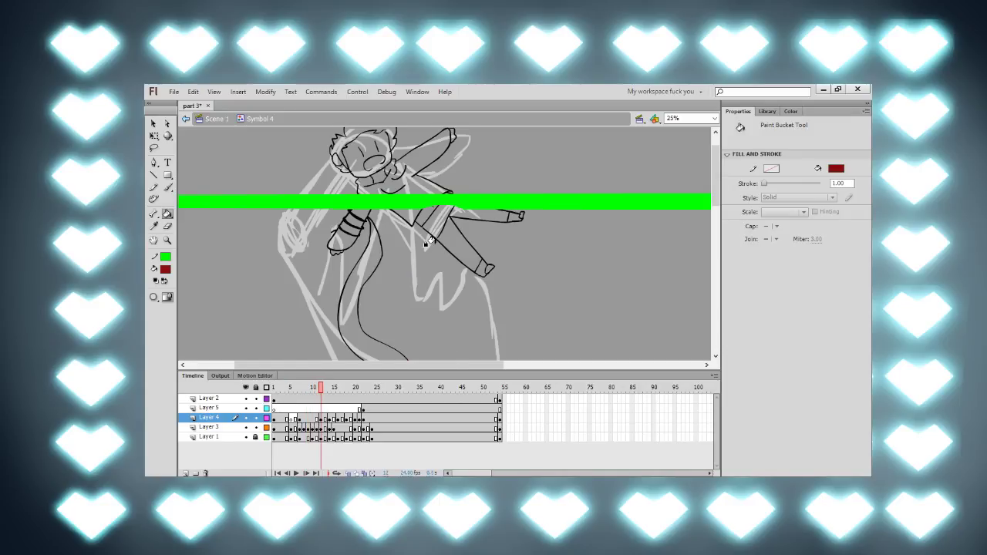
left_click_drag(410, 292, 385, 185)
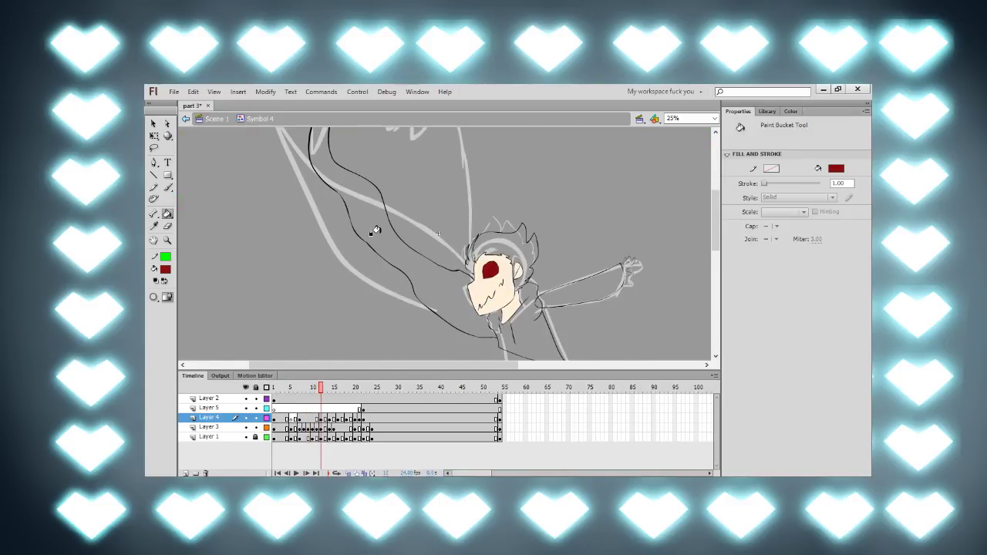
Step: Patch the two gaps in the scarf's lower outline on frame 12 with the dark red brush and fill the scarf dark red
key("ctrl+1")
left_click_drag(263, 264, 493, 157)
left_click_drag(500, 236, 357, 172)
key("ctrl+equal")
key("ctrl+equal")
scroll(424, 257, "down", 3)
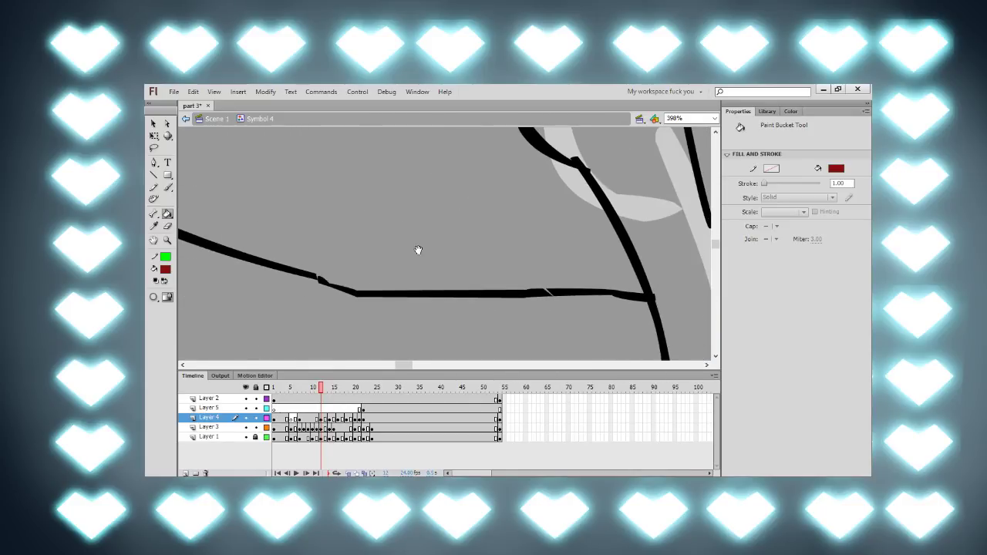
scroll(417, 249, "right", 3)
key("b")
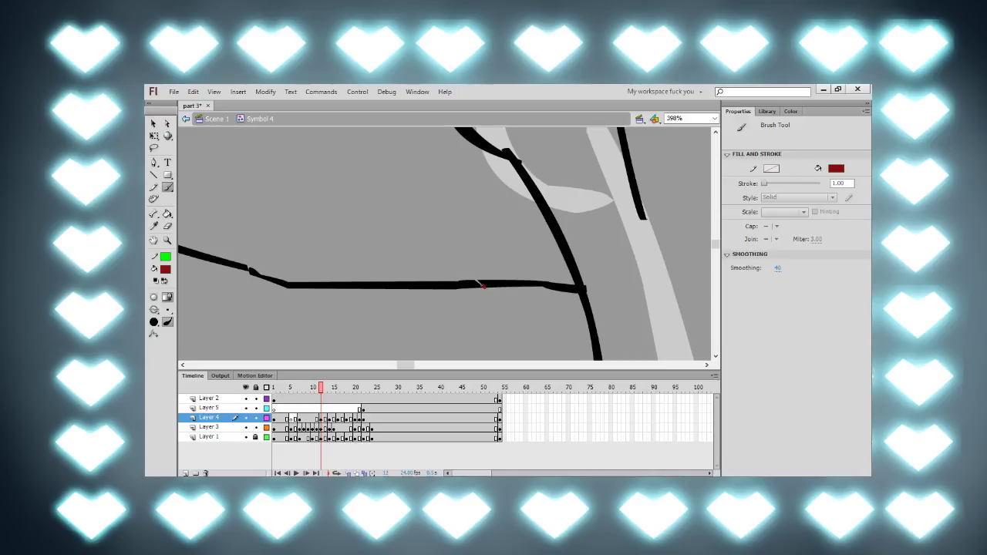
scroll(478, 262, "left", 2)
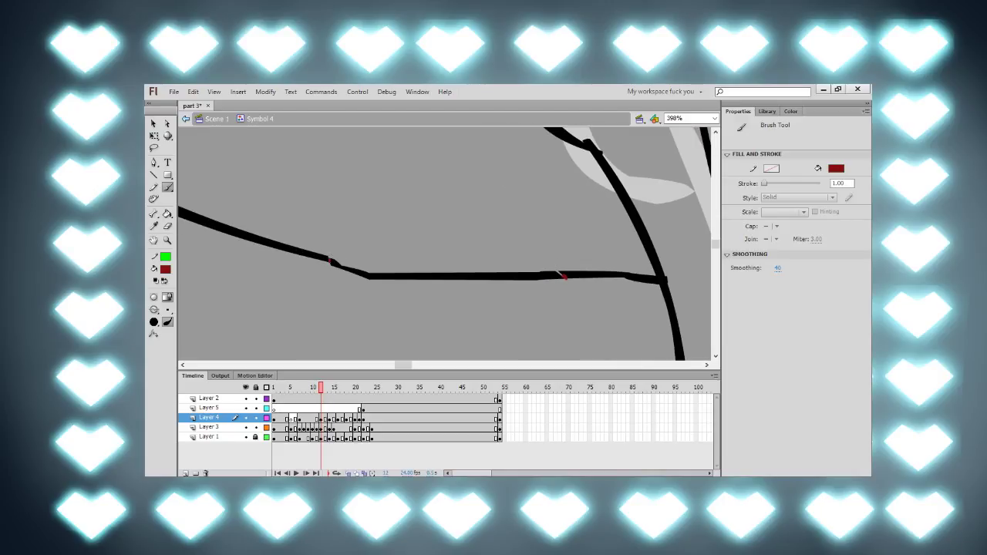
key("k")
left_click(379, 211)
key("ctrl+1")
Step: Brush dark red over the two gaps in the scarf's lower outline near the collar on frame 14
key("period")
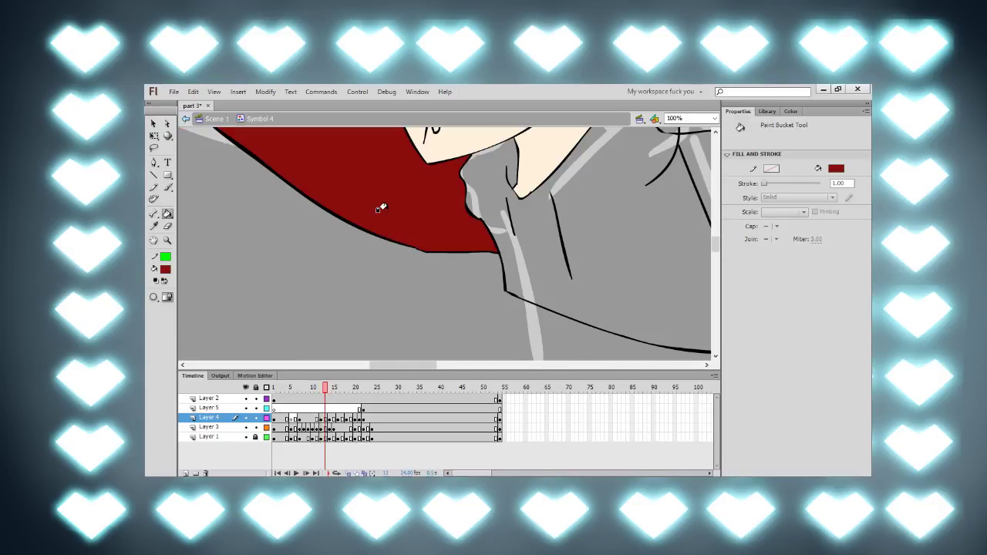
key("period")
key("ctrl+equal")
key("ctrl+equal")
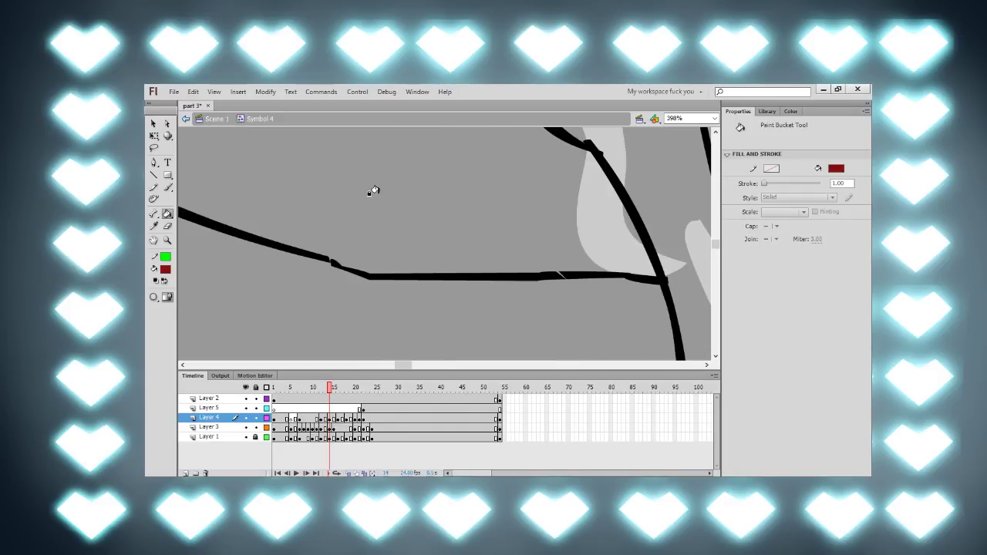
key("b")
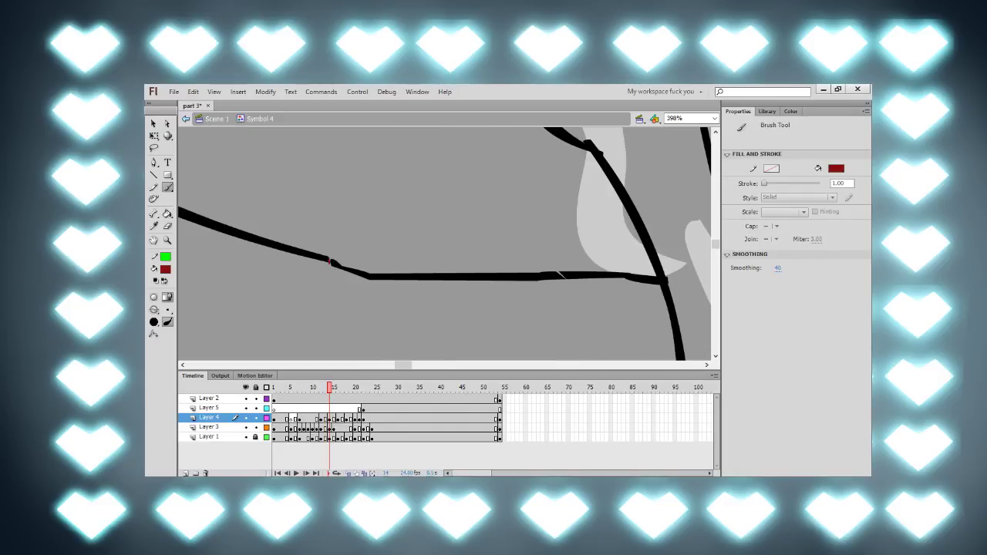
left_click_drag(330, 258, 331, 265)
key("ctrl+z")
left_click(330, 261)
left_click_drag(566, 279, 560, 273)
Step: Touch up both gap patches on frame 14 with extra dark red brush strokes so the scarf outline is sealed
key("k")
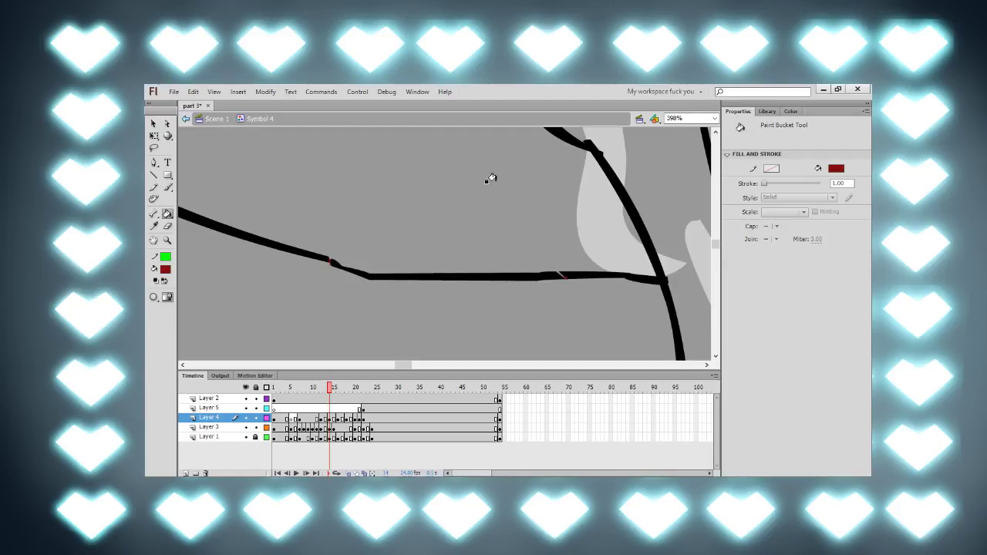
key("b")
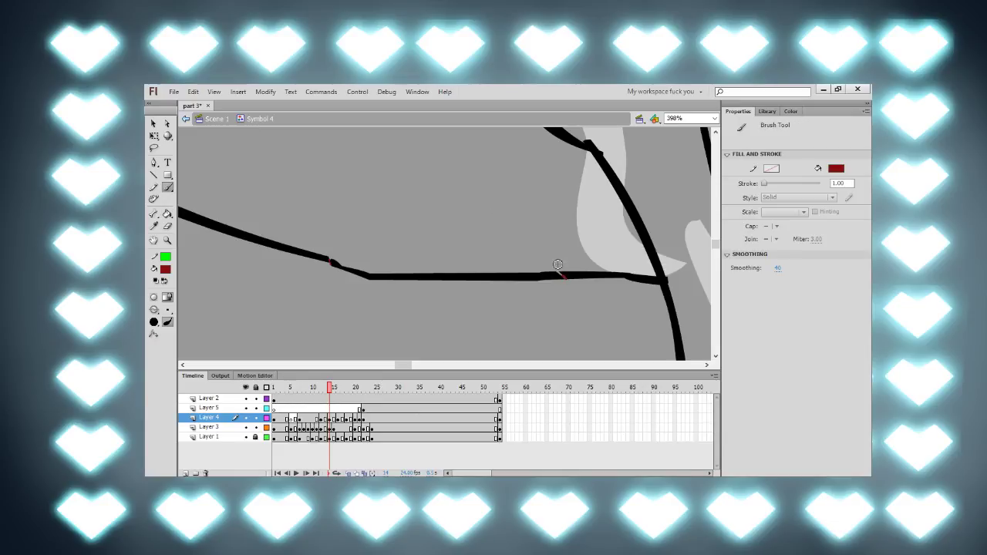
key("k")
left_click_drag(475, 223, 539, 223)
key("ctrl+equal")
key("ctrl+equal")
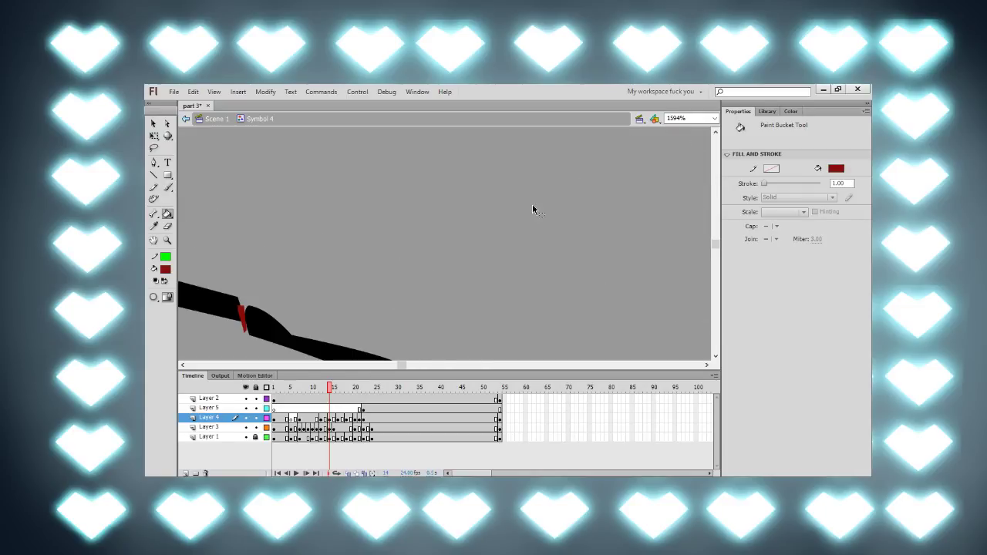
left_click_drag(357, 295, 434, 239)
key("b")
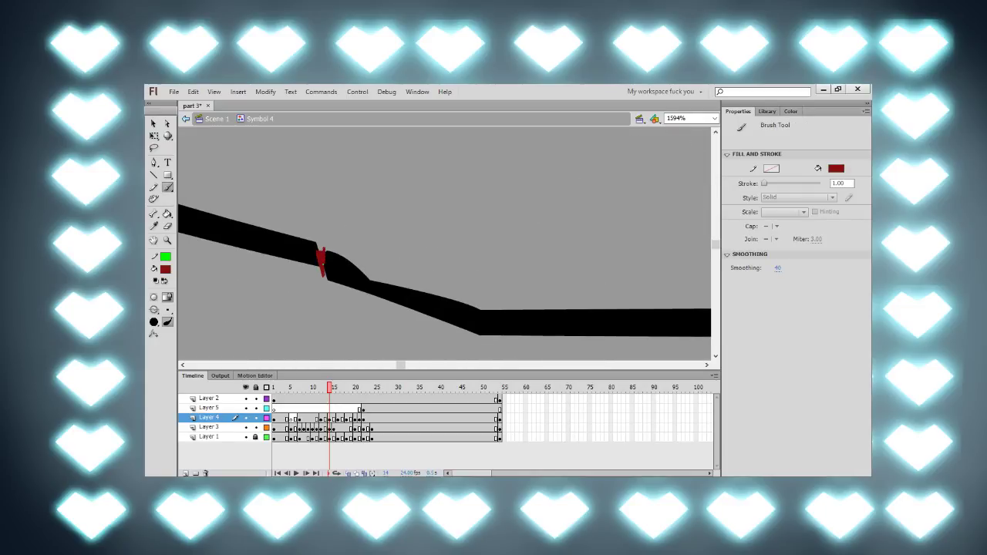
key("k")
key("ctrl+minus")
key("ctrl+minus")
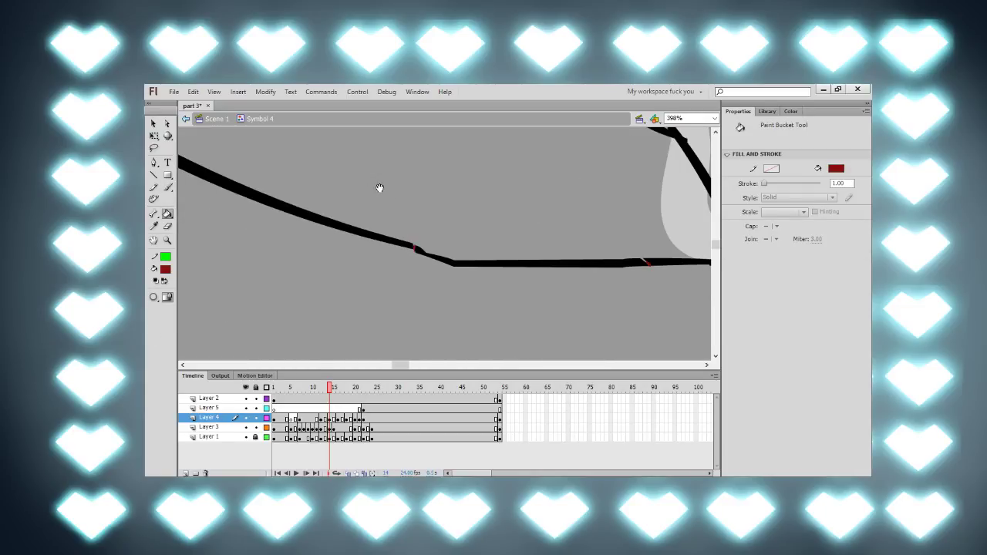
Step: Erase the stray doubled line ends at the open break farther along the scarf's outline on frame 14
mouse_move(379, 190)
left_mouse_down()
mouse_move(381, 209)
mouse_move(473, 162)
mouse_move(512, 245)
mouse_move(515, 234)
left_mouse_up()
key("e")
mouse_move(366, 229)
left_mouse_down()
mouse_move(309, 170)
mouse_move(401, 232)
left_mouse_up()
key("ctrl+z")
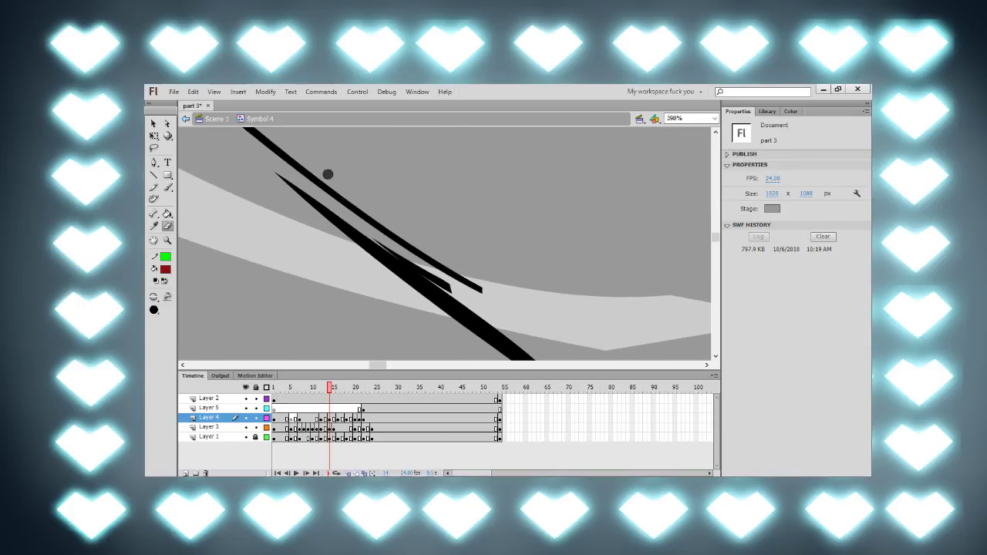
mouse_move(304, 204)
left_mouse_down()
mouse_move(447, 301)
mouse_move(318, 220)
left_mouse_up()
mouse_move(357, 247)
left_mouse_down()
mouse_move(444, 293)
mouse_move(275, 182)
mouse_move(265, 164)
mouse_move(455, 316)
left_mouse_up()
left_click_drag(540, 356, 328, 237)
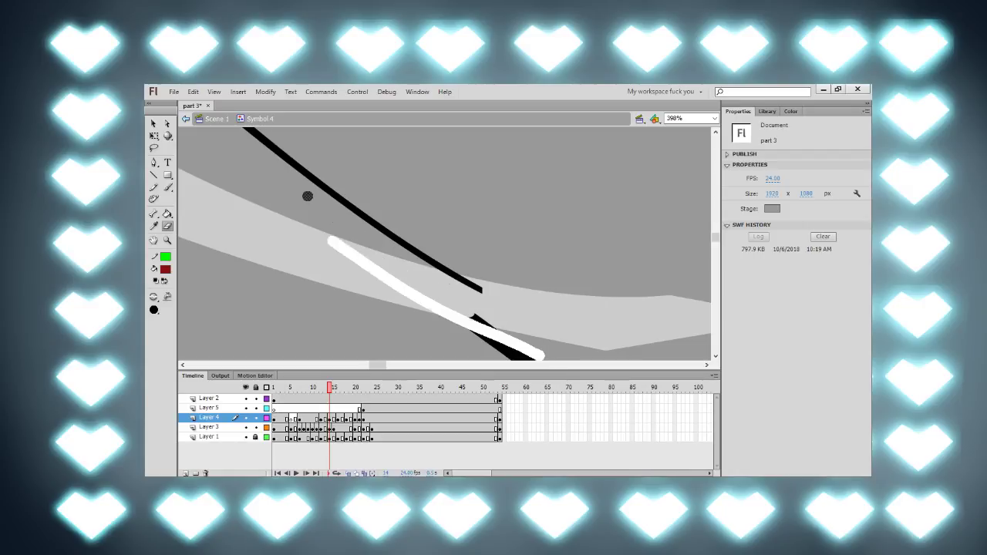
key("ctrl+z")
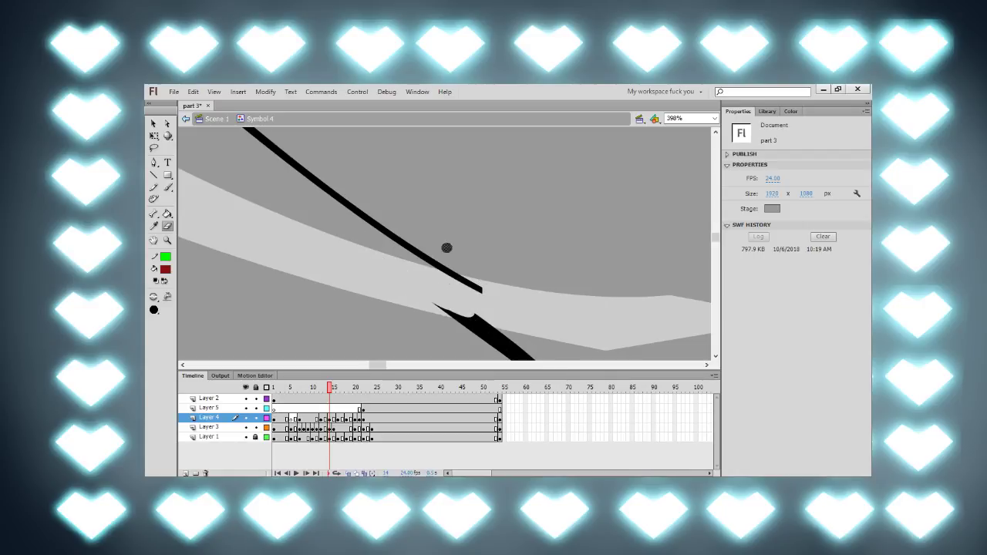
Step: Bridge the break in frame 14's scarf outline with a green pencil line and fill the scarf dark red
key("y")
mouse_move(395, 232)
left_mouse_down()
mouse_move(456, 302)
mouse_move(532, 359)
left_mouse_up()
left_click_drag(438, 287, 315, 238)
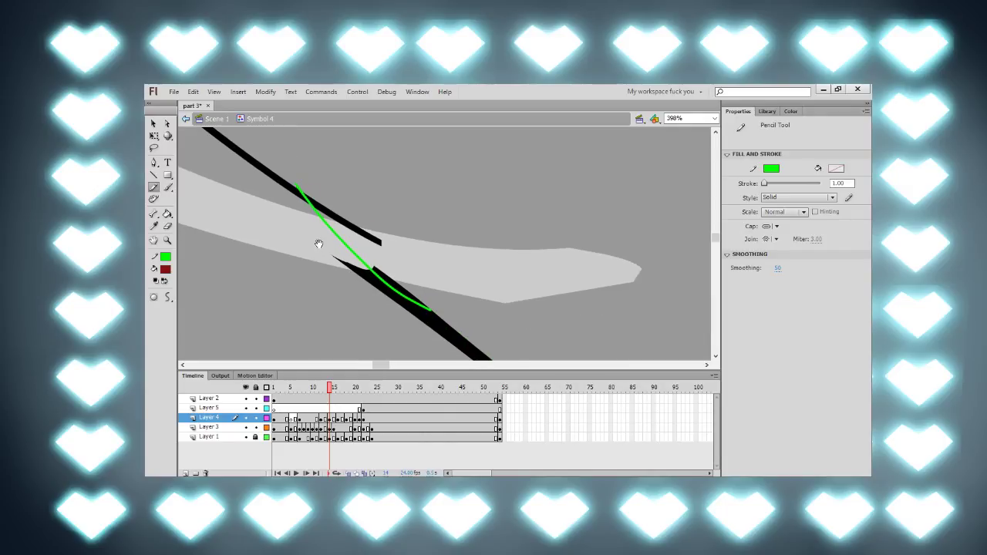
key("k")
left_click(416, 255)
Step: Delete the green bridging line and erase the excess black outline below the break on frame 14
key("q")
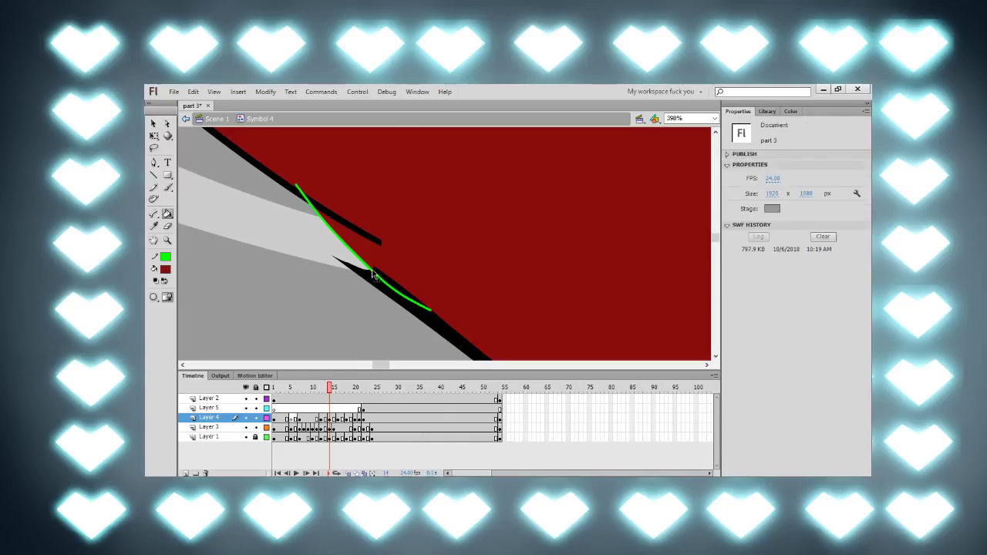
left_click(380, 272)
key("Delete")
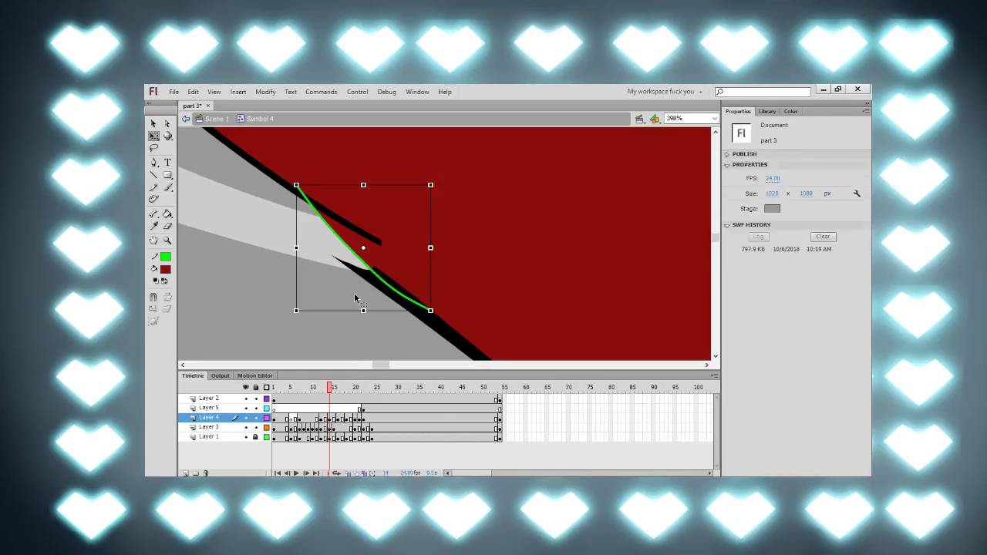
key("e")
mouse_move(324, 244)
left_mouse_down()
mouse_move(459, 351)
mouse_move(399, 308)
left_mouse_up()
left_click_drag(353, 264, 453, 358)
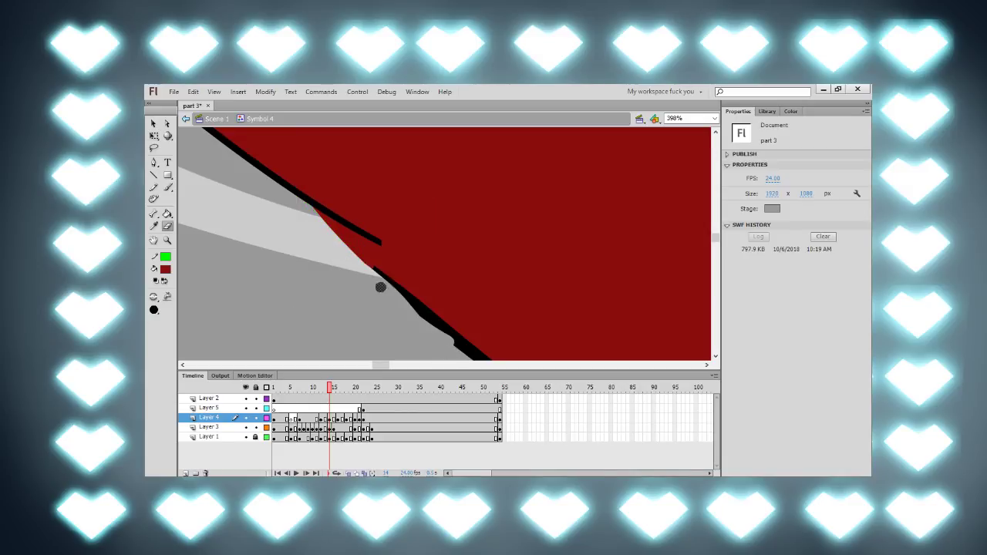
key("ctrl+minus")
key("ctrl+minus")
key("ctrl+minus")
key("ctrl+minus")
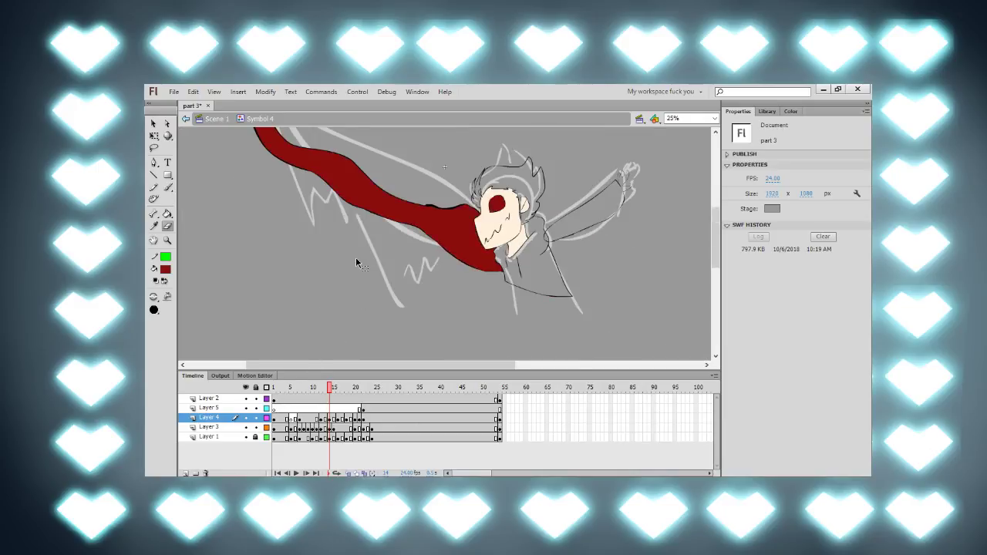
Step: On frame 16, seal the gaps in the scarf's lower outline near the collar with dark red brush marks and fill the scarf dark red
key(".")
key(".")
key(".")
key(".")
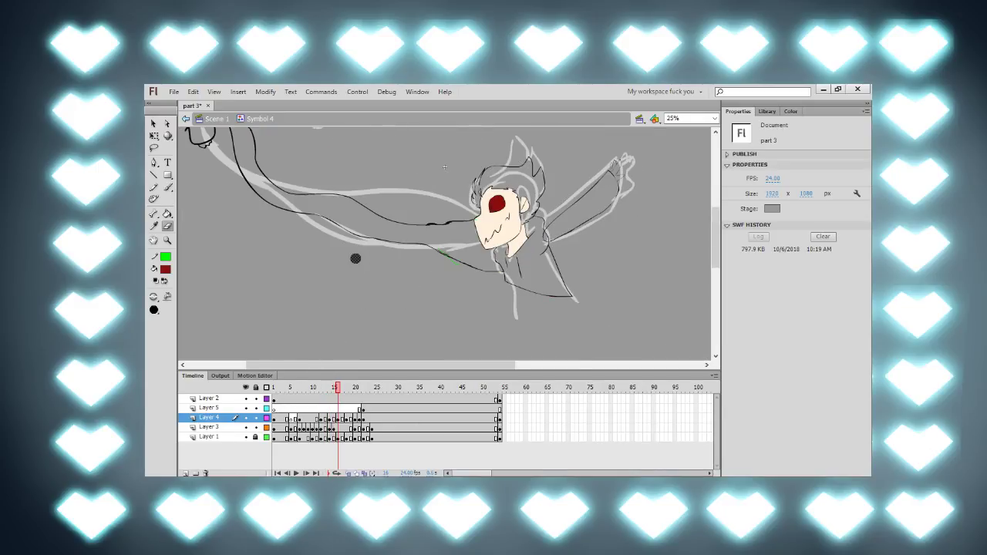
key("ctrl+=")
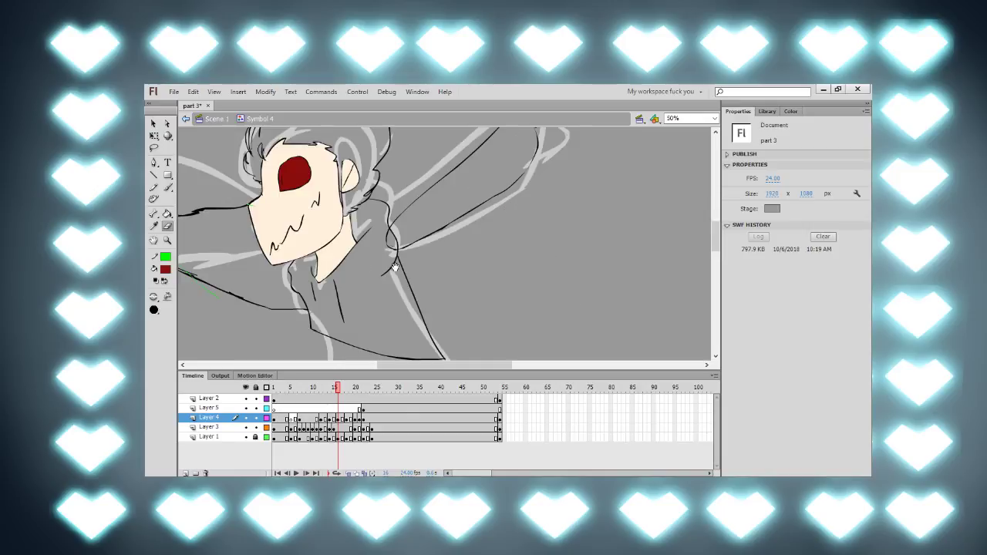
scroll(393, 266, "left", 5)
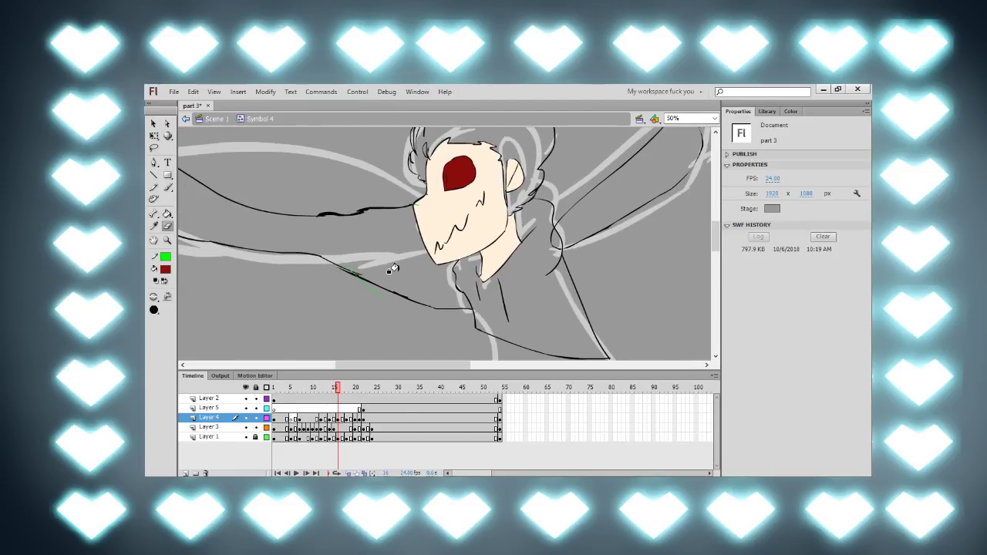
key("k")
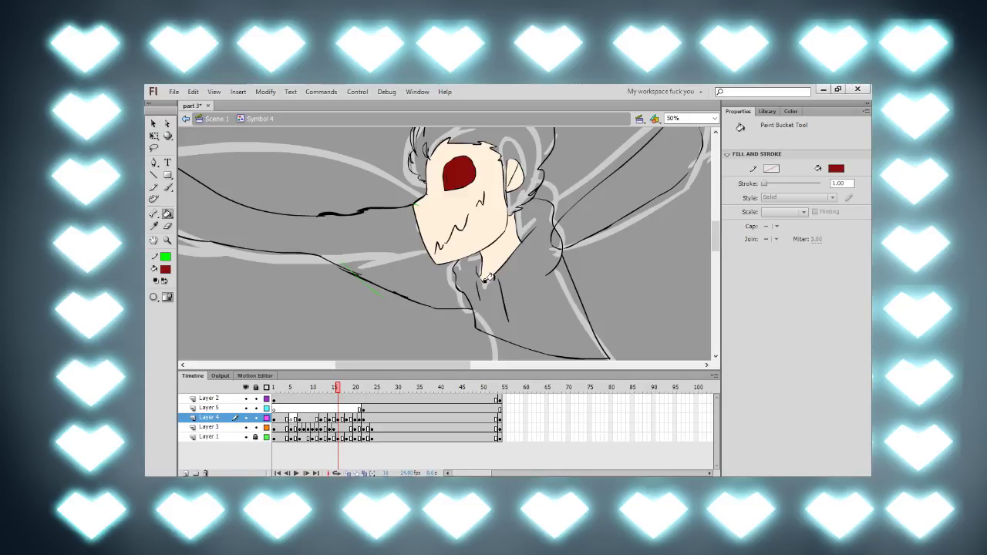
left_click_drag(411, 234, 439, 225)
key("ctrl+=")
key("ctrl+=")
mouse_move(452, 343)
left_mouse_down()
mouse_move(383, 226)
mouse_move(375, 190)
left_mouse_up()
left_click_drag(401, 225, 371, 199)
key("b")
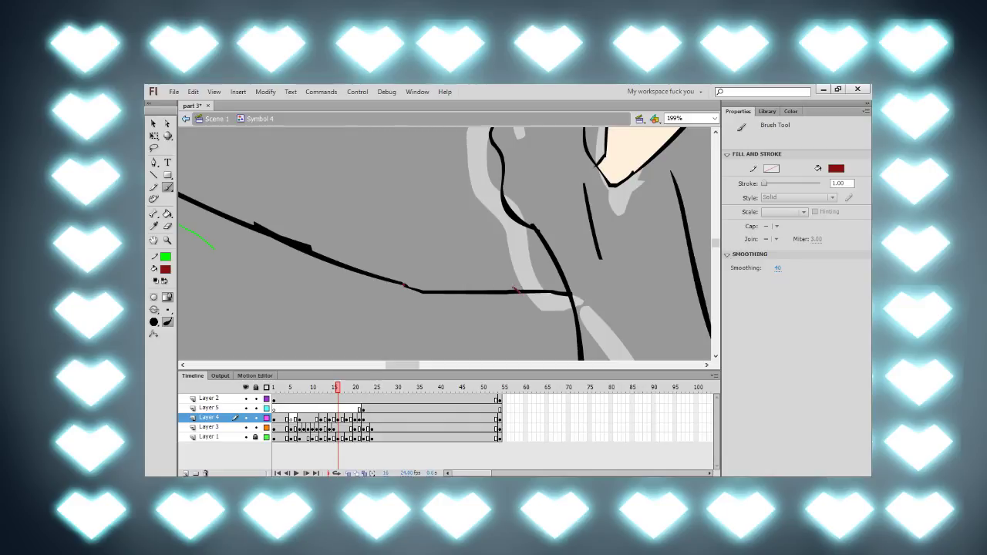
key("k")
left_click(487, 269)
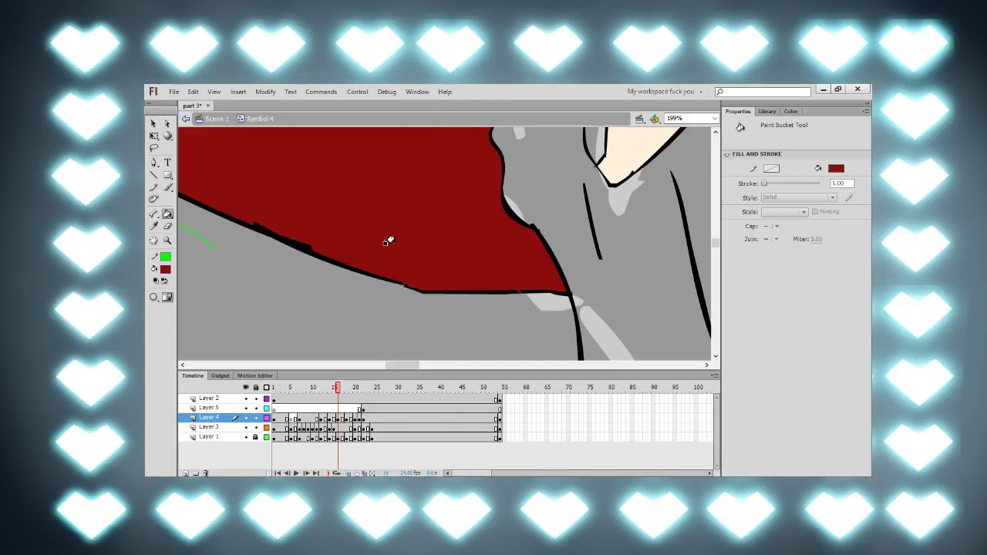
Step: Delete the leftover green bridging line crossing the scarf's lower outline on frame 16
left_click_drag(355, 276, 561, 300)
key("q")
left_click(430, 283)
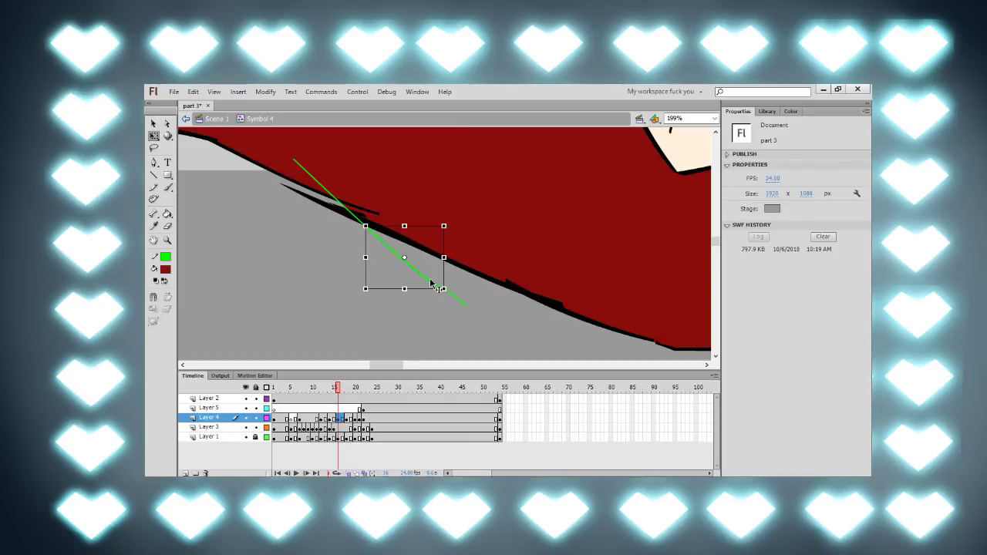
double_click(432, 282)
key("Delete")
Step: Erase the doubled and excess black outline below the former break in the scarf's lower edge on frame 16
scroll(385, 266, "up", 3)
key("e")
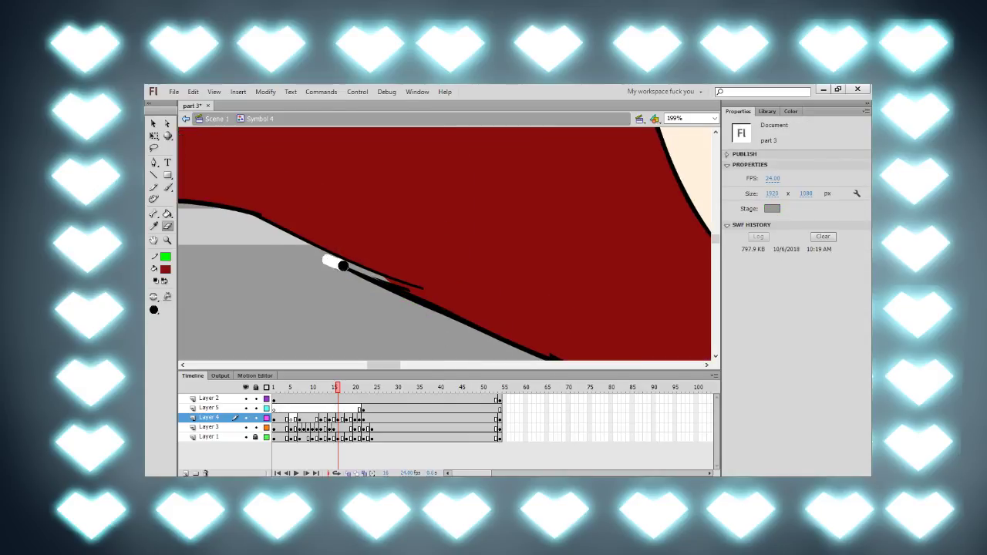
mouse_move(343, 266)
left_mouse_down()
mouse_move(469, 331)
mouse_move(344, 288)
left_mouse_up()
left_click_drag(314, 249, 422, 311)
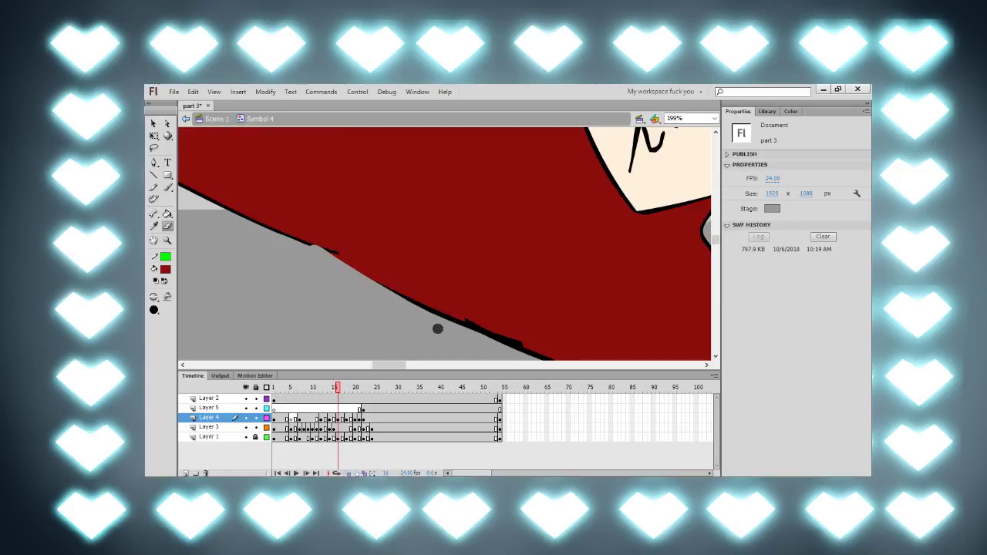
left_click_drag(311, 254, 437, 326)
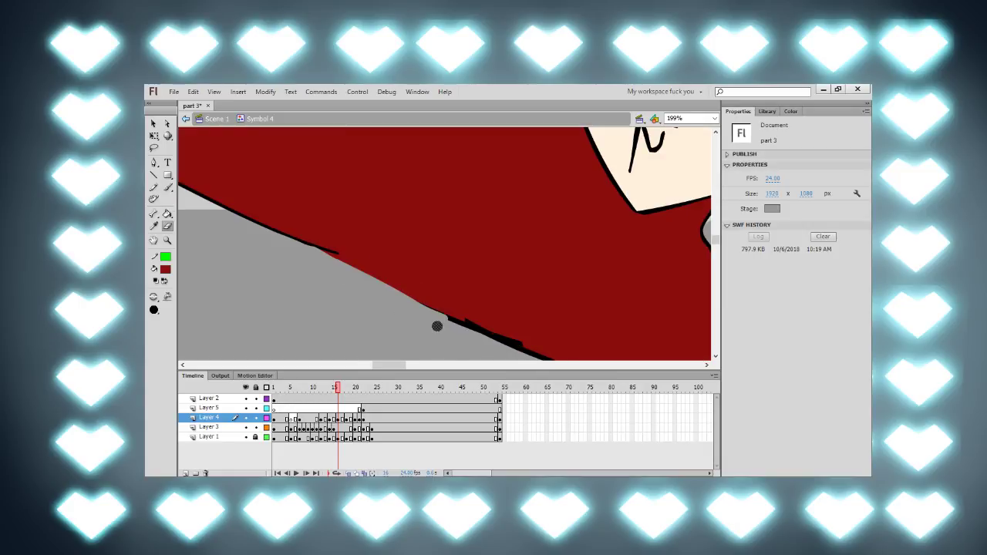
left_click_drag(331, 264, 454, 334)
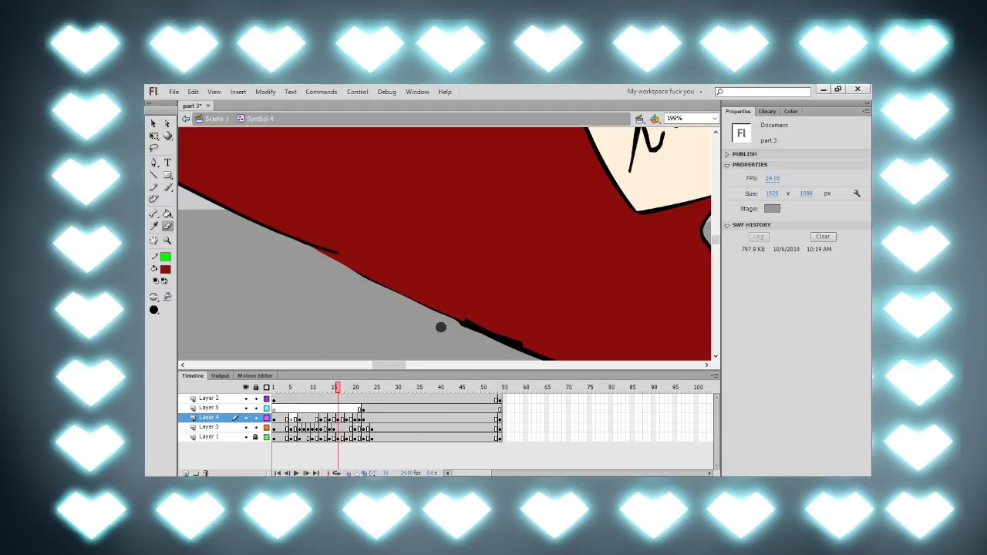
Step: Step through the frames from 17 to 25 to check the scarf's dark red fill around the character
key(".")
key(".")
key("ctrl+minus")
key("ctrl+minus")
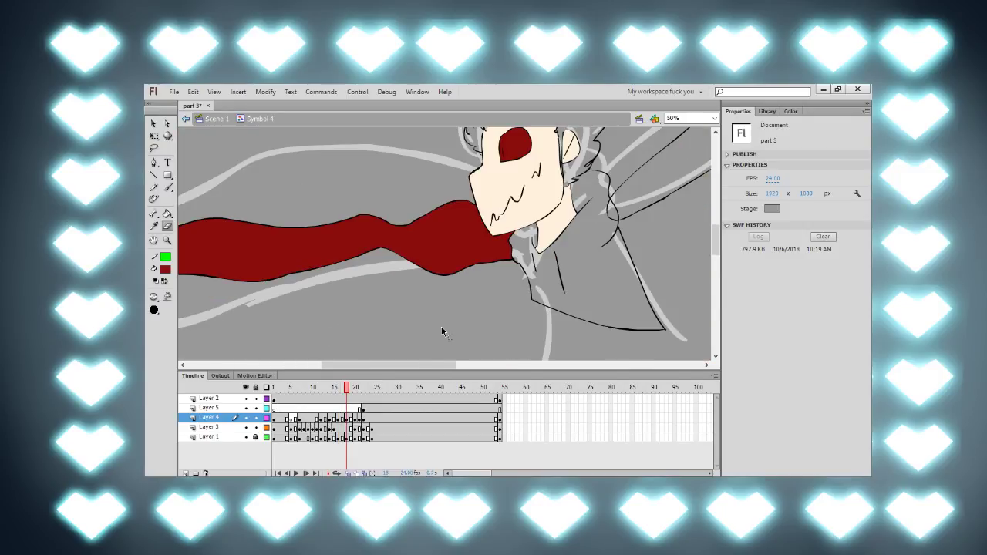
key("period")
key("period")
key("period")
key("period")
key("period")
key("ctrl+minus")
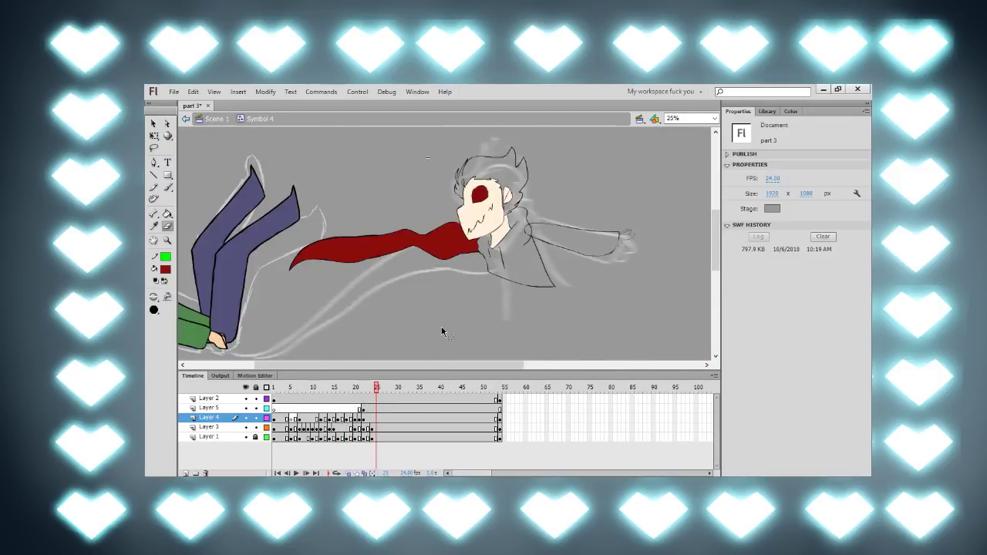
key("ctrl+minus")
left_click_drag(418, 280, 500, 284)
key("ctrl+equal")
key("ctrl+equal")
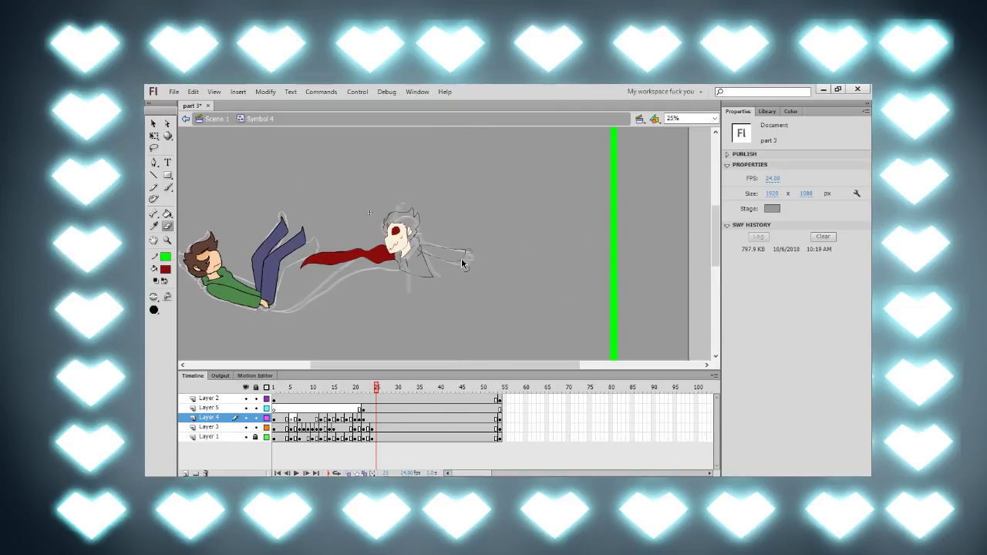
left_click_drag(448, 258, 547, 269)
Step: Return to frame 1 and sample the dark red fill colour from the painted swatches beside the character
left_click_drag(351, 388, 243, 387)
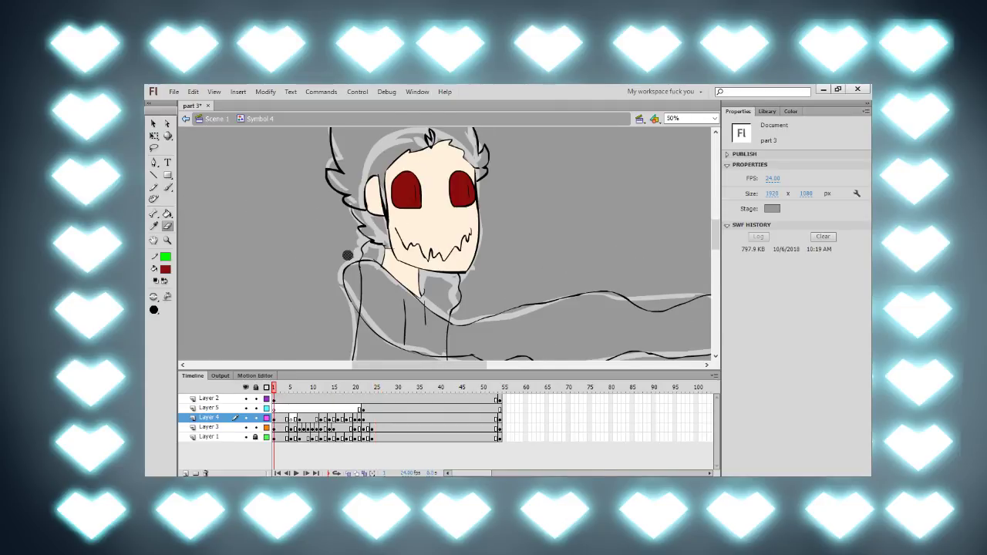
left_click_drag(349, 255, 528, 212)
left_click_drag(423, 223, 493, 215)
key("i")
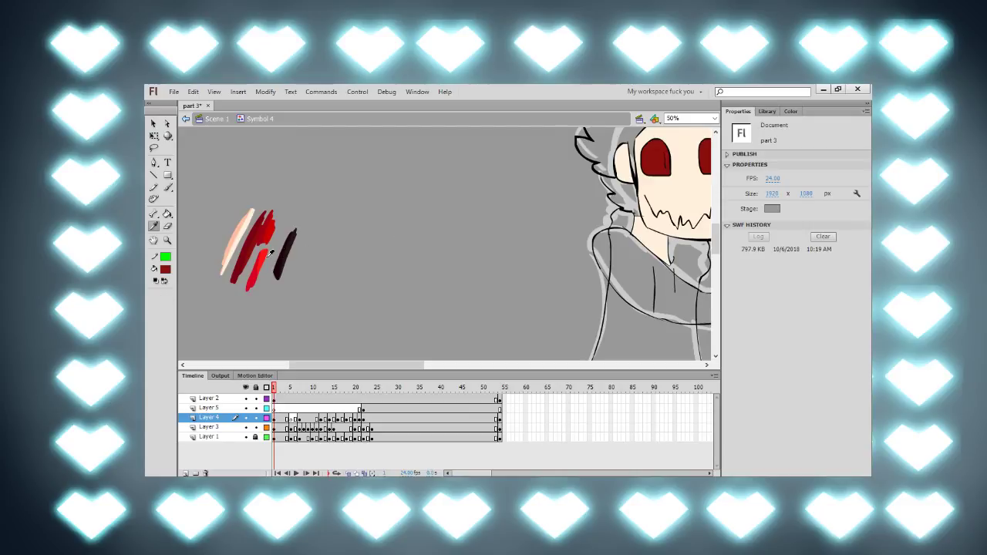
left_click(263, 254)
left_click_drag(421, 267, 322, 249)
mouse_move(529, 267)
left_mouse_down()
mouse_move(405, 269)
mouse_move(478, 295)
mouse_move(597, 309)
left_mouse_up()
left_click_drag(468, 269, 519, 278)
key("i")
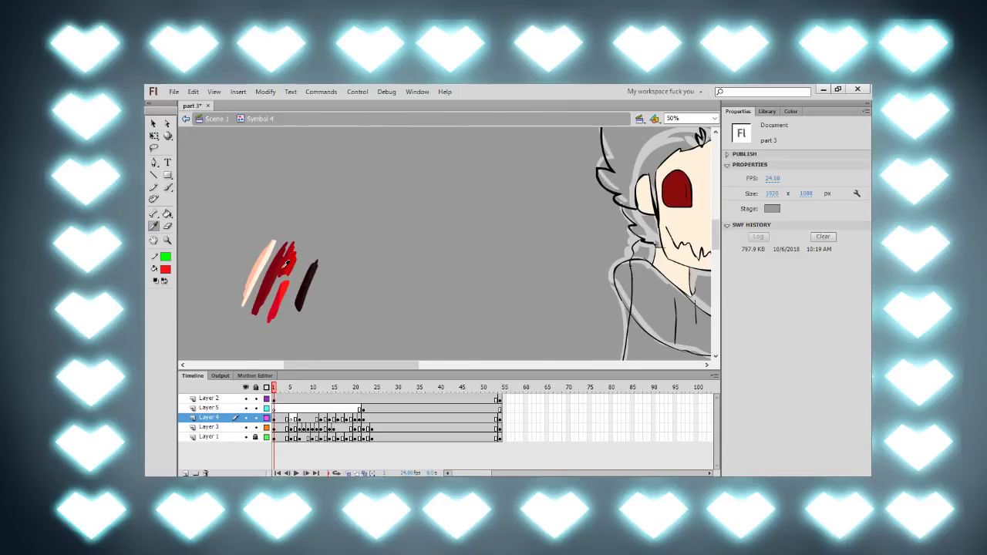
left_click(272, 283)
Step: Try to fill the scarf around the neck on frame 1 with dark red, and undo the fill that covers the torso
scroll(409, 239, "down", 3)
scroll(408, 239, "right", 5)
left_click(505, 229)
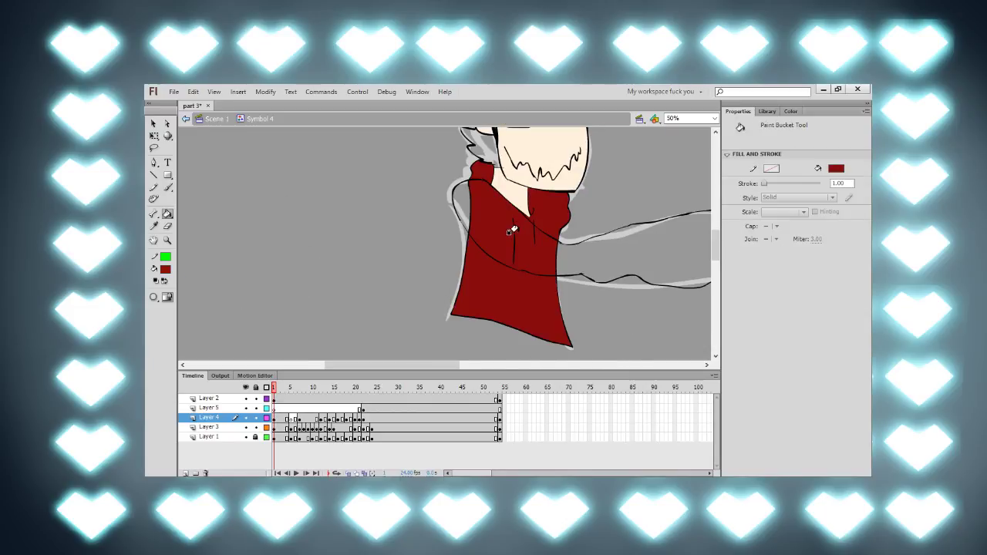
key("ctrl+z")
Step: Hide Layer 3 and inspect the scarf's outline on frame 1 for gaps, from the collar along the tail
scroll(455, 231, "up", 4)
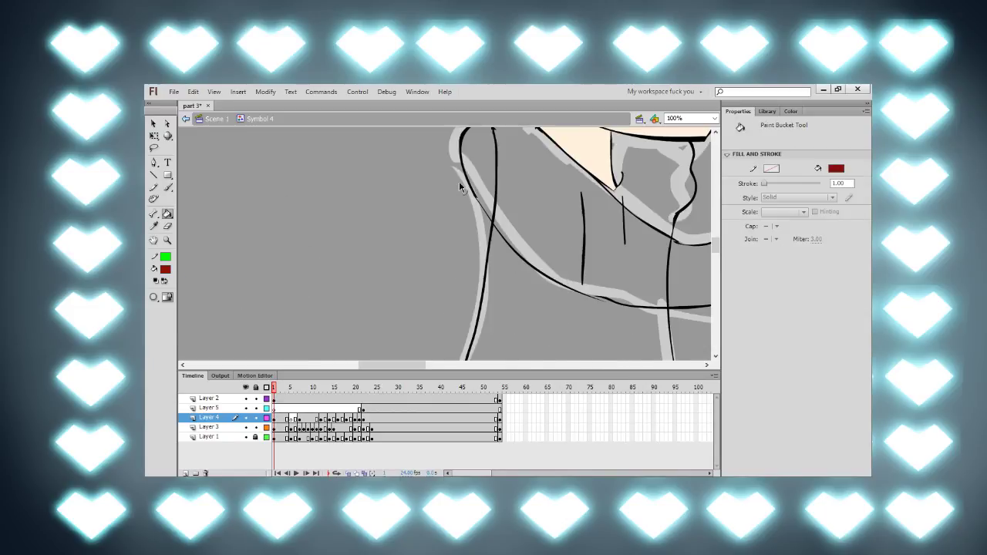
left_click_drag(455, 267, 278, 317)
left_click_drag(345, 225, 249, 192)
left_click_drag(531, 319, 258, 280)
left_click_drag(356, 224, 364, 229)
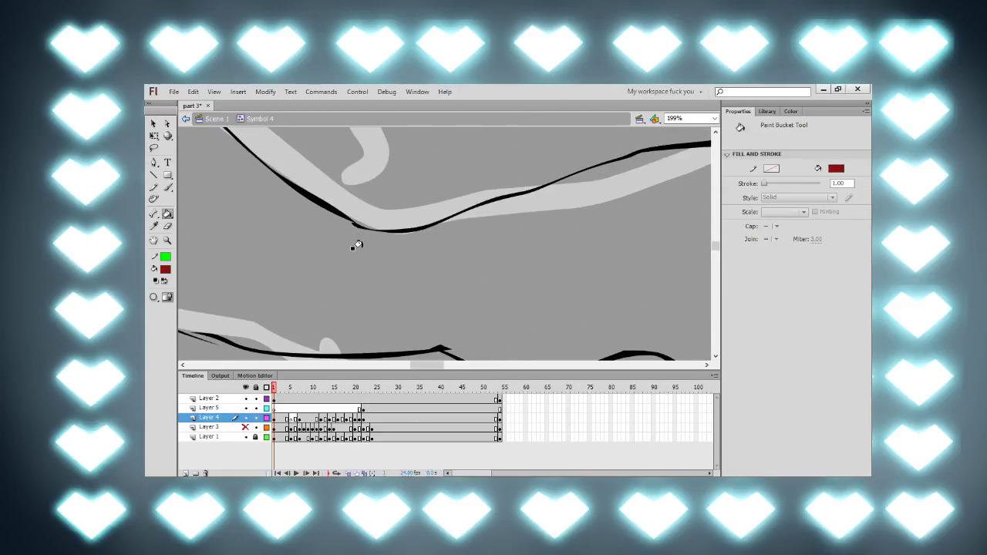
left_click_drag(502, 291, 346, 216)
left_click_drag(643, 270, 386, 247)
left_click_drag(686, 331, 428, 275)
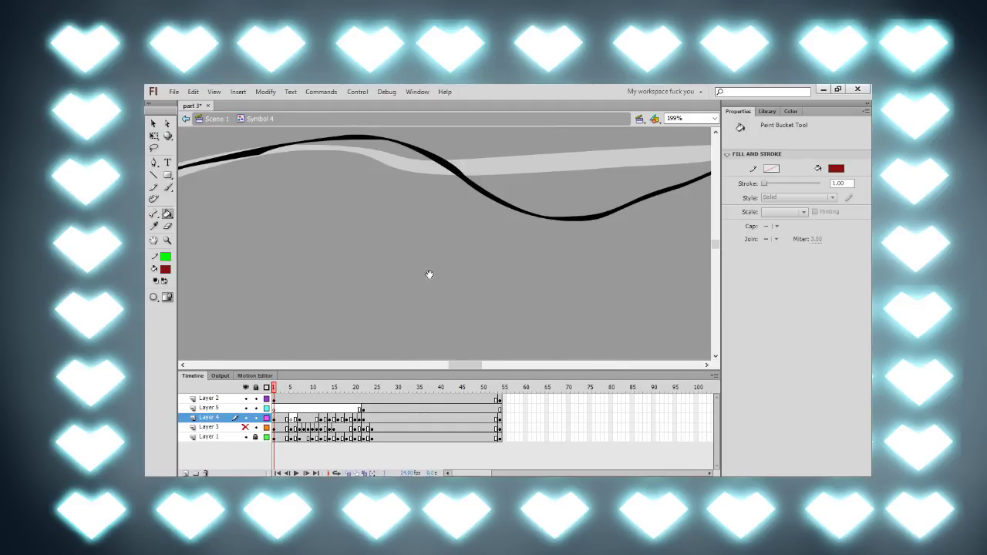
left_click_drag(584, 275, 291, 304)
left_click_drag(612, 308, 429, 280)
left_click_drag(616, 355, 319, 249)
Step: Patch the small break in the scarf's upper outline, where the collar meets the tail on frame 1, with the dark red brush
mouse_move(514, 256)
left_mouse_down()
mouse_move(340, 331)
mouse_move(408, 236)
mouse_move(363, 309)
mouse_move(486, 236)
mouse_move(399, 228)
mouse_move(505, 258)
left_mouse_up()
mouse_move(414, 239)
left_mouse_down()
mouse_move(392, 262)
mouse_move(475, 211)
mouse_move(529, 197)
mouse_move(394, 194)
mouse_move(553, 229)
mouse_move(529, 218)
mouse_move(521, 221)
mouse_move(566, 235)
mouse_move(540, 220)
mouse_move(509, 260)
mouse_move(502, 239)
left_mouse_up()
key("b")
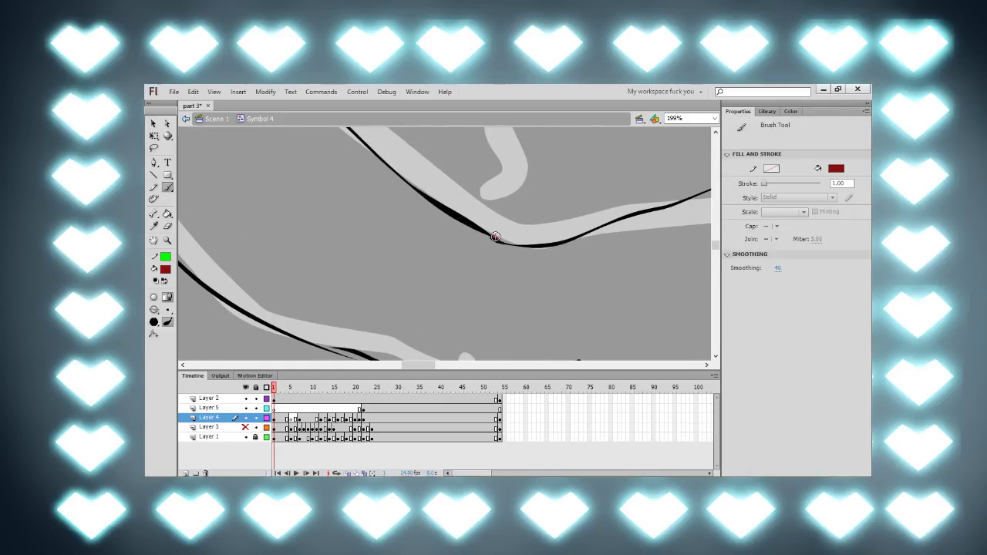
mouse_move(496, 237)
left_mouse_down()
mouse_move(465, 236)
mouse_move(502, 220)
mouse_move(357, 169)
left_mouse_up()
key("k")
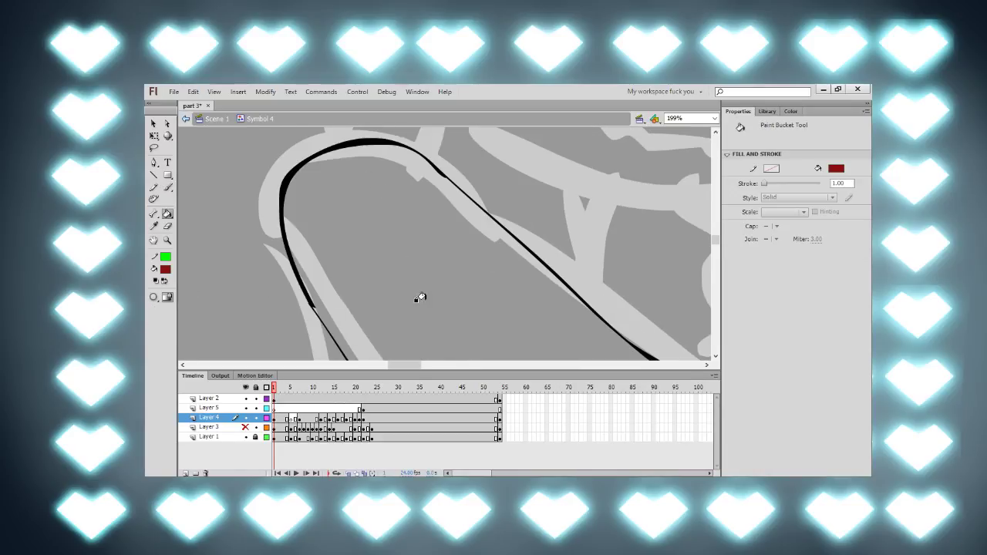
Step: Examine the scarf's tail tip, wavy edges and collar outline on frame 1 for remaining openings
key("ctrl+minus")
key("ctrl+minus")
mouse_move(441, 297)
left_mouse_down()
mouse_move(332, 317)
mouse_move(209, 266)
left_mouse_up()
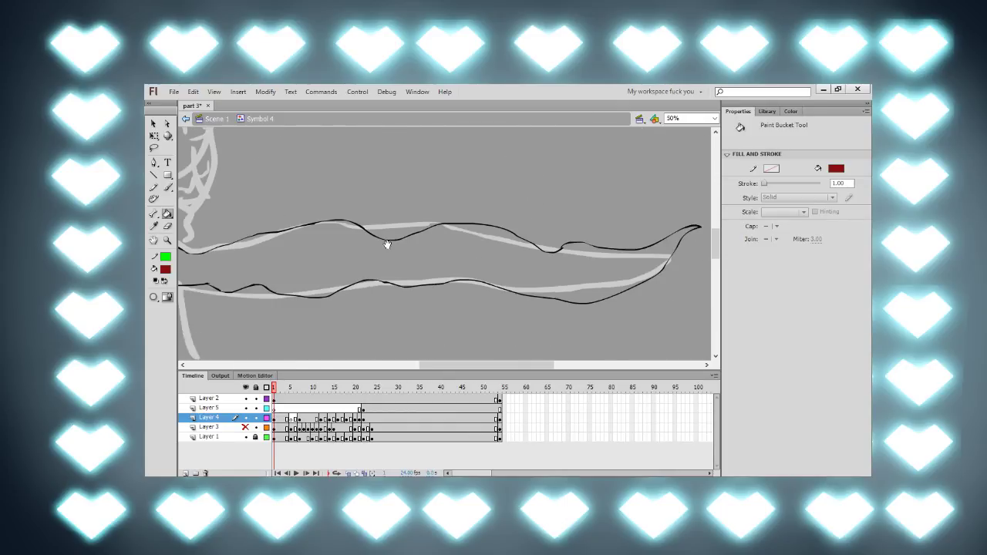
left_click_drag(447, 215, 314, 242)
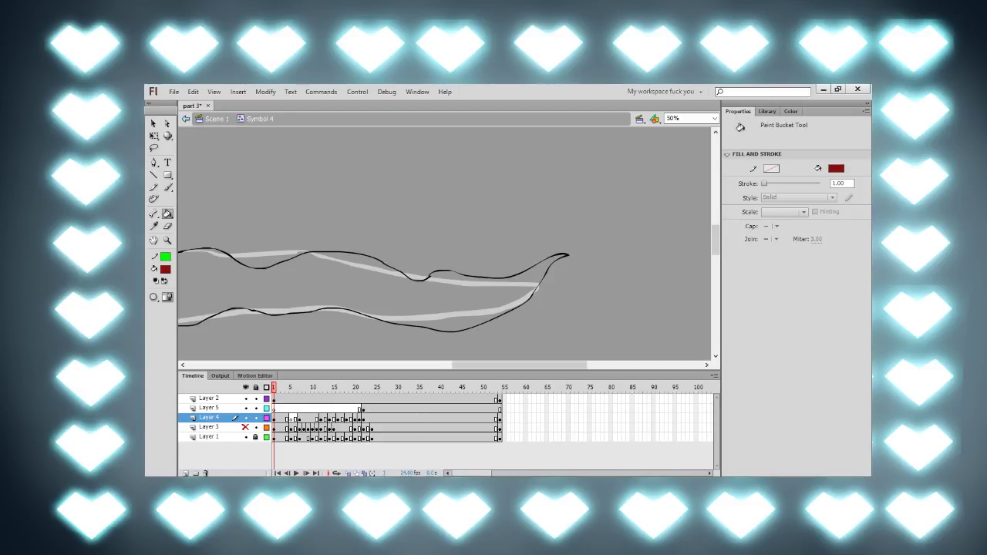
key("ctrl+equal")
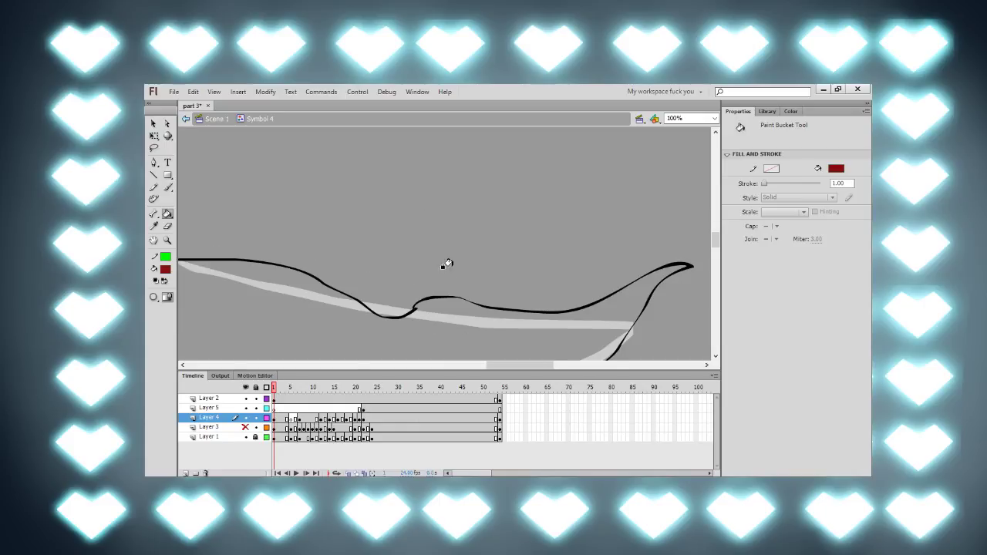
left_click_drag(428, 261, 614, 211)
left_click_drag(356, 235, 612, 255)
mouse_move(315, 233)
left_mouse_down()
mouse_move(547, 246)
mouse_move(639, 278)
left_mouse_up()
left_click_drag(553, 240, 535, 242)
key("ctrl+equal")
key("ctrl+equal")
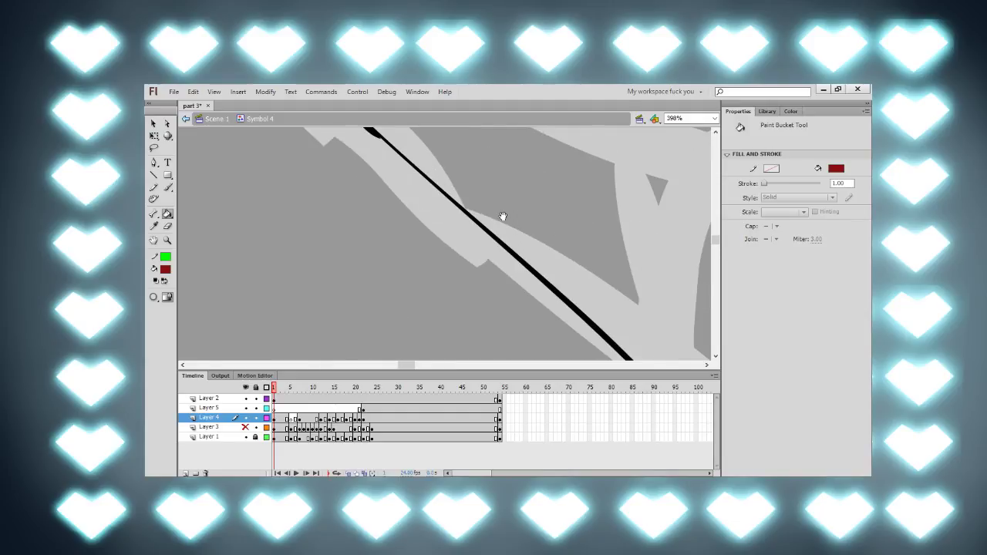
Step: Try to shift the thick black stroke of the scarf's outer collar fold towards the adjoining thin line on frame 1
left_click_drag(296, 289, 480, 234)
left_click_drag(421, 229, 479, 193)
left_click_drag(414, 274, 418, 252)
mouse_move(359, 268)
left_mouse_down()
mouse_move(390, 335)
mouse_move(370, 293)
left_mouse_up()
key("ctrl+z")
left_click(382, 325, "ctrl")
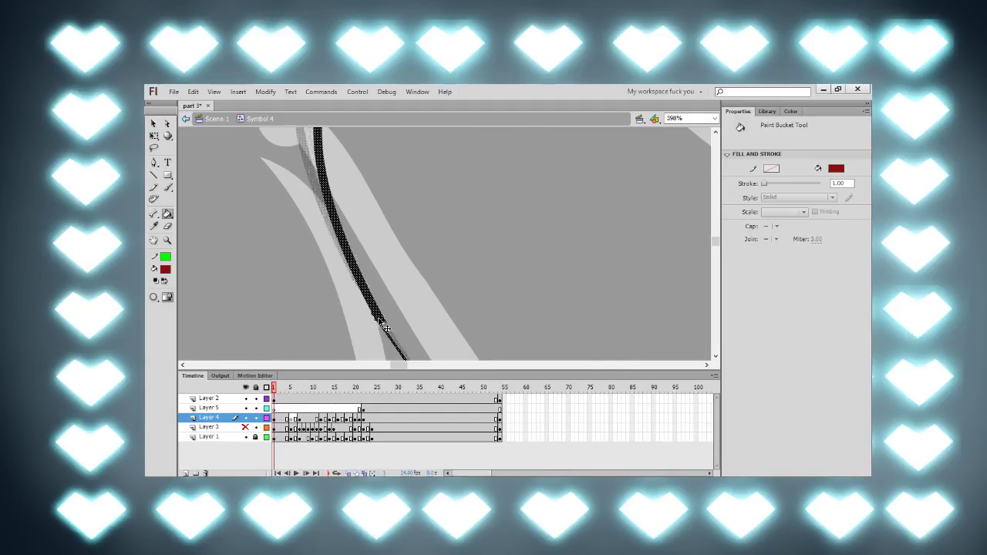
left_click(374, 274, "ctrl")
Step: Reshape the end of the thick black collar-fold stroke so it meets the thin outline below it on frame 1
key("q")
left_click_drag(366, 285, 371, 303)
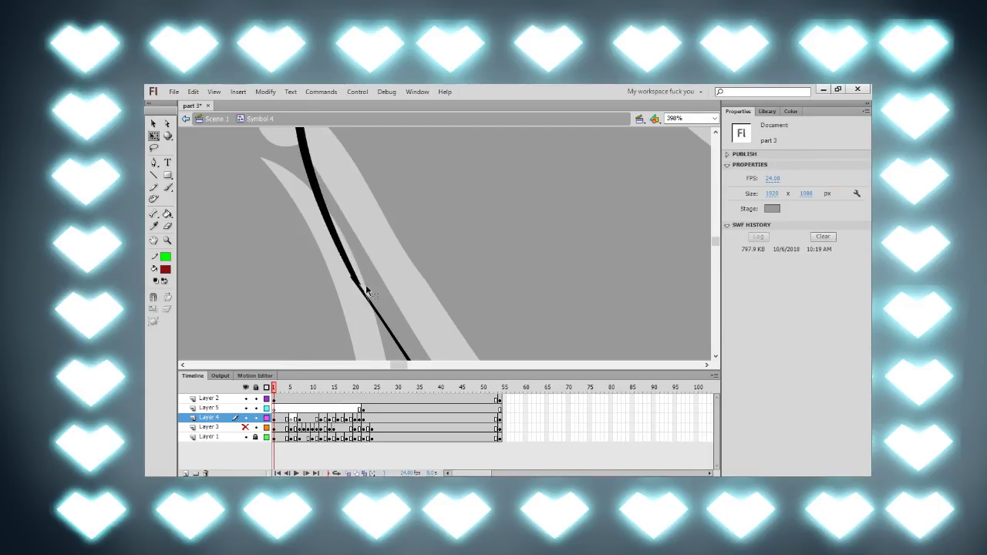
left_click(365, 284)
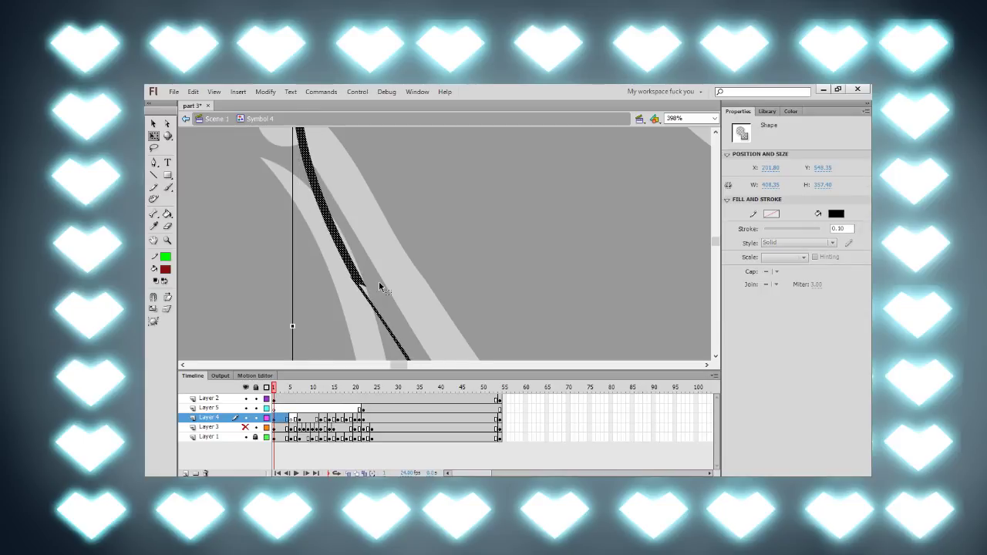
left_click(379, 281)
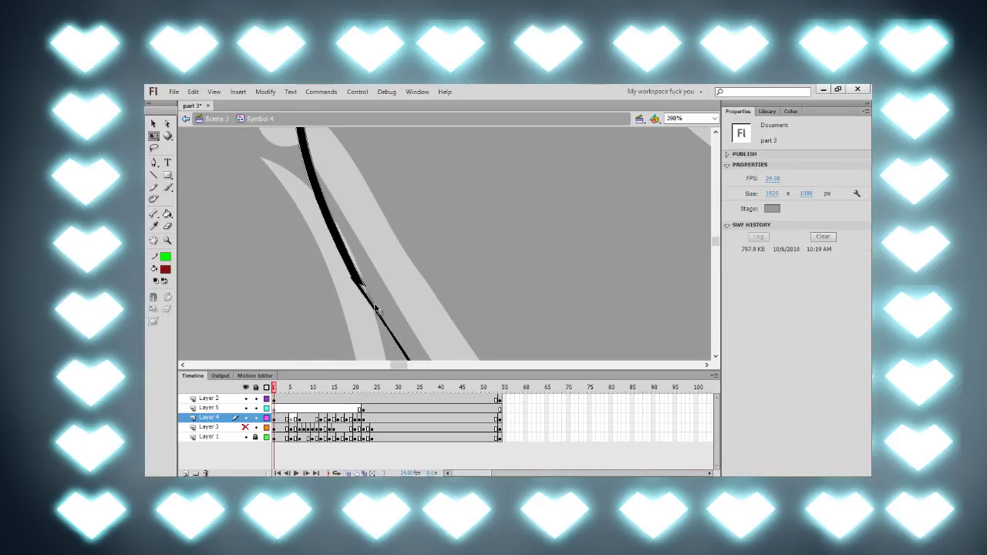
left_click_drag(374, 306, 375, 308)
Step: Erase the overlapping line tip at the break in the collar's lower outline on frame 1 and bridge it with a dark red brush stroke
key("k")
key("space")
left_click_drag(441, 278, 339, 143)
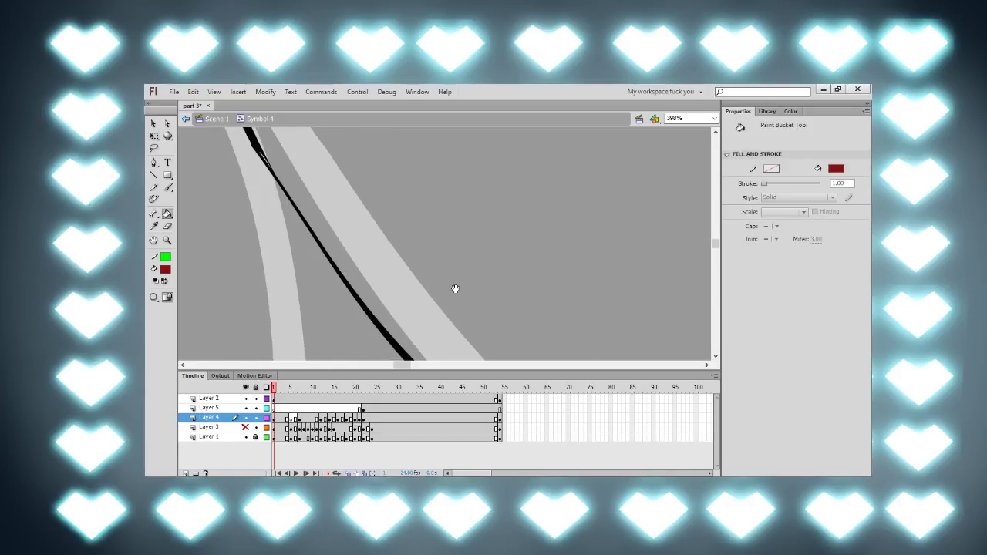
mouse_move(455, 288)
left_mouse_down()
mouse_move(381, 224)
mouse_move(379, 240)
mouse_move(459, 277)
left_mouse_up()
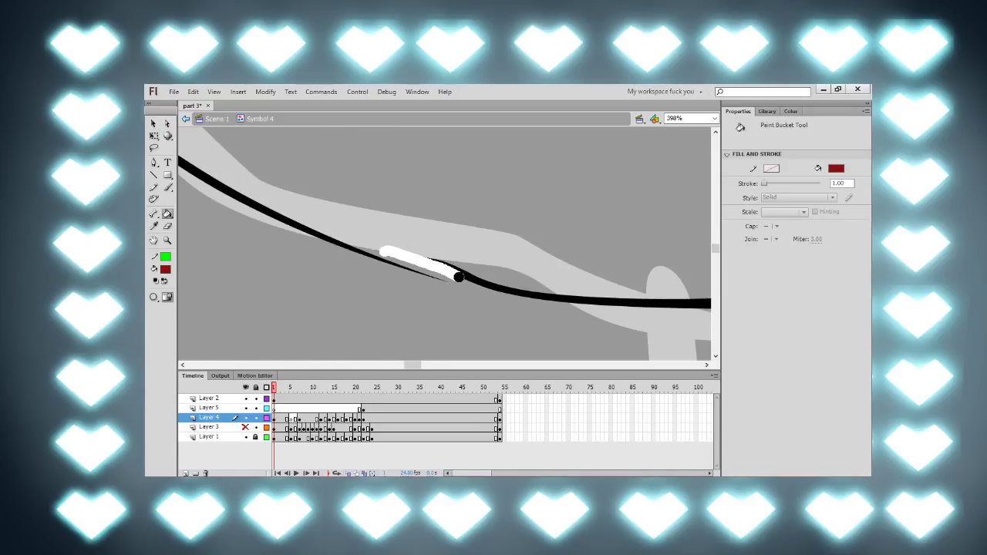
key("n")
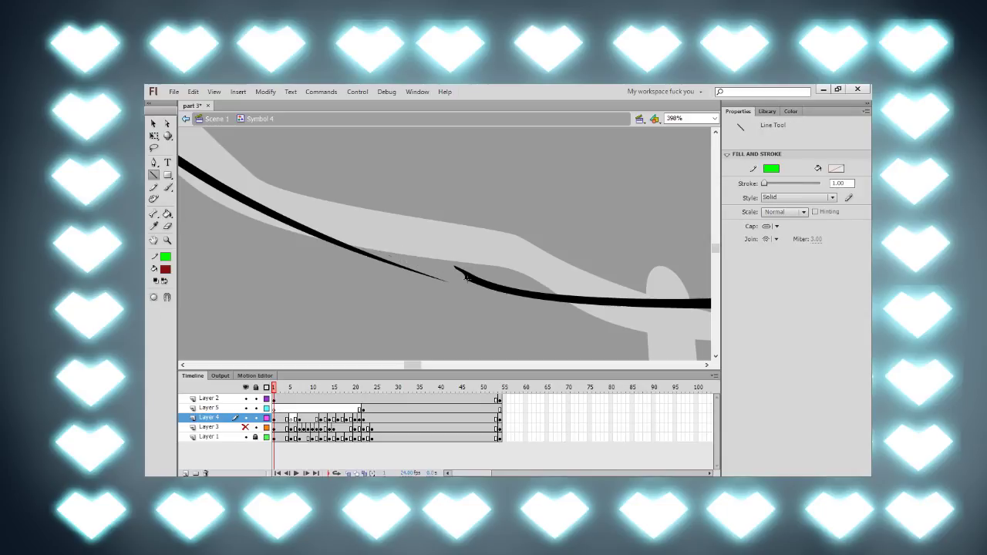
key("b")
left_click_drag(464, 277, 385, 266)
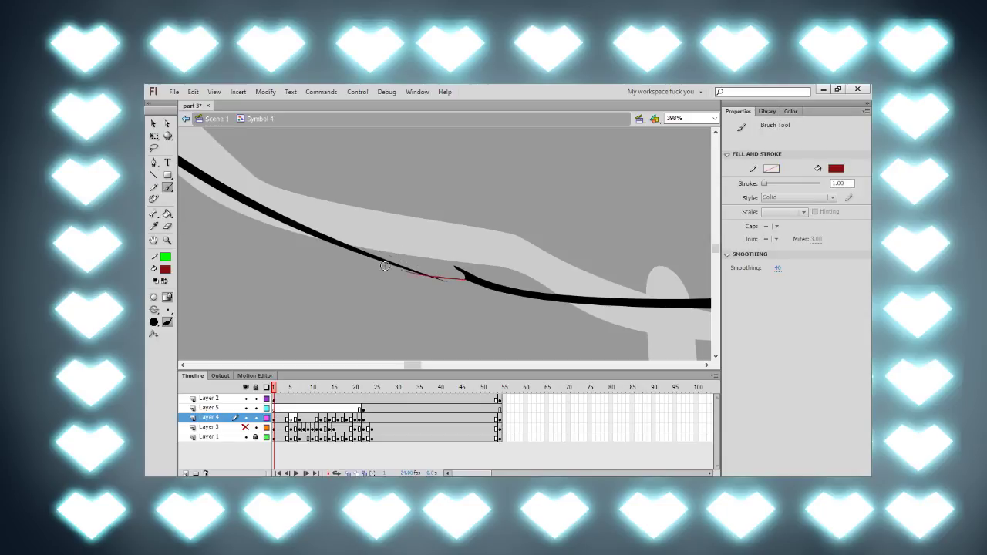
Step: Trim the remaining thin black line tip at the collar break on frame 1 and extend the dark red bridging stroke to meet it
mouse_move(447, 284)
left_mouse_down()
mouse_move(395, 275)
mouse_move(430, 284)
left_mouse_up()
key("e")
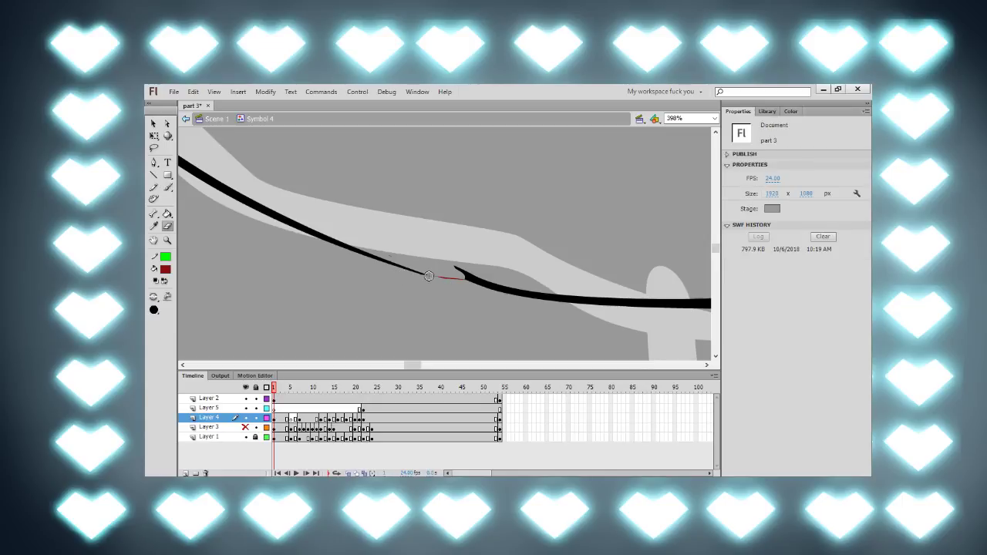
key("b")
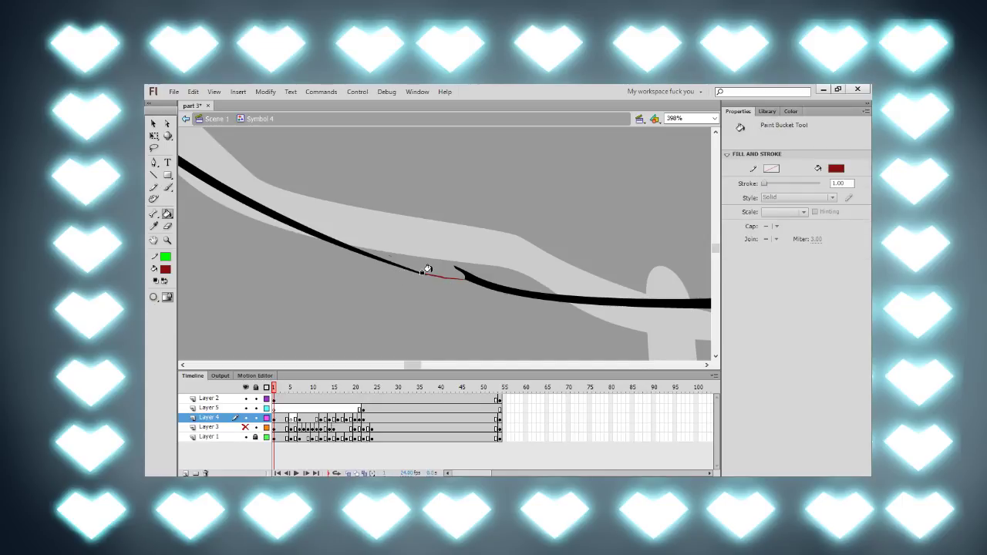
Step: Fill the closed scarf with dark red on frame 1 using the Paint Bucket
key("k")
key("ctrl+minus")
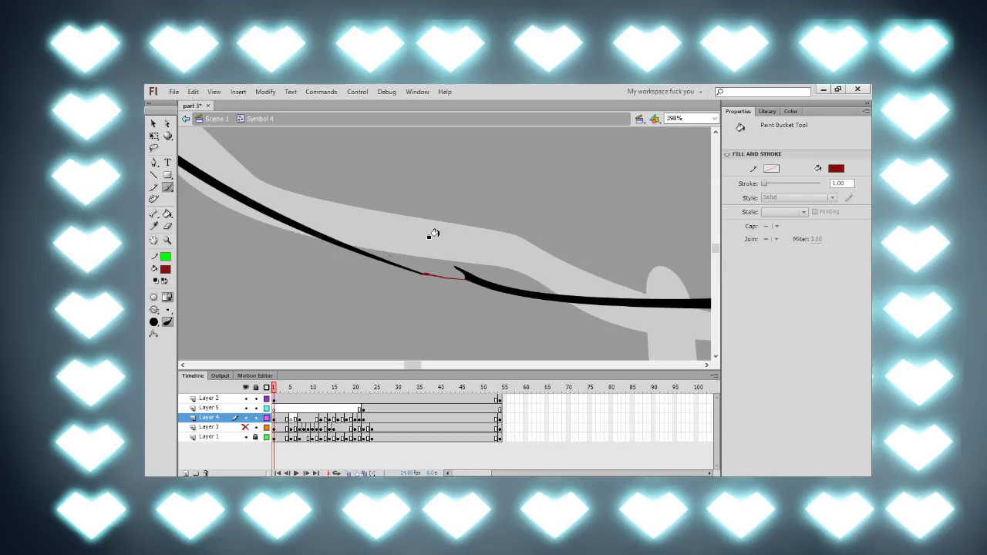
left_click(431, 227)
key("ctrl+minus")
key("ctrl+minus")
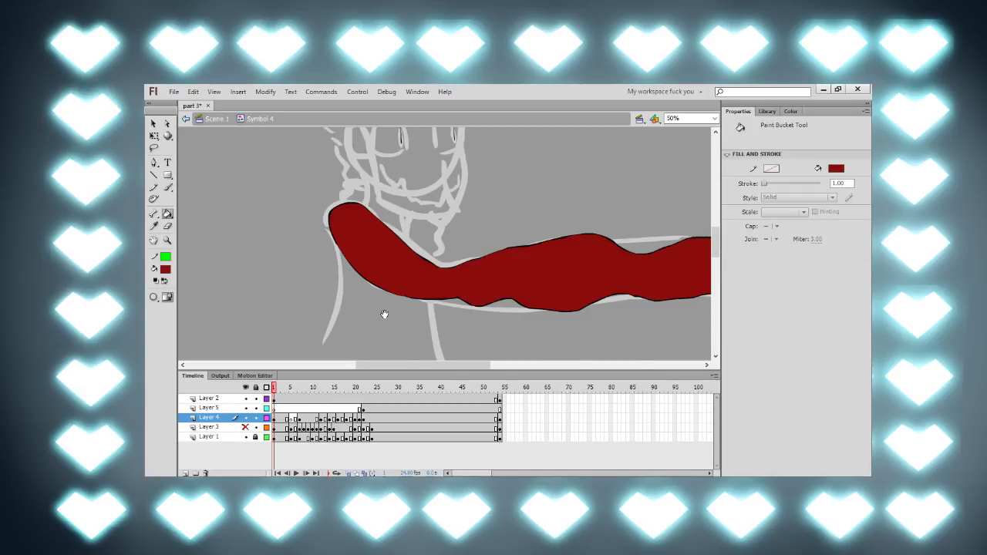
key("period")
key("period")
key("period")
key("period")
key("period")
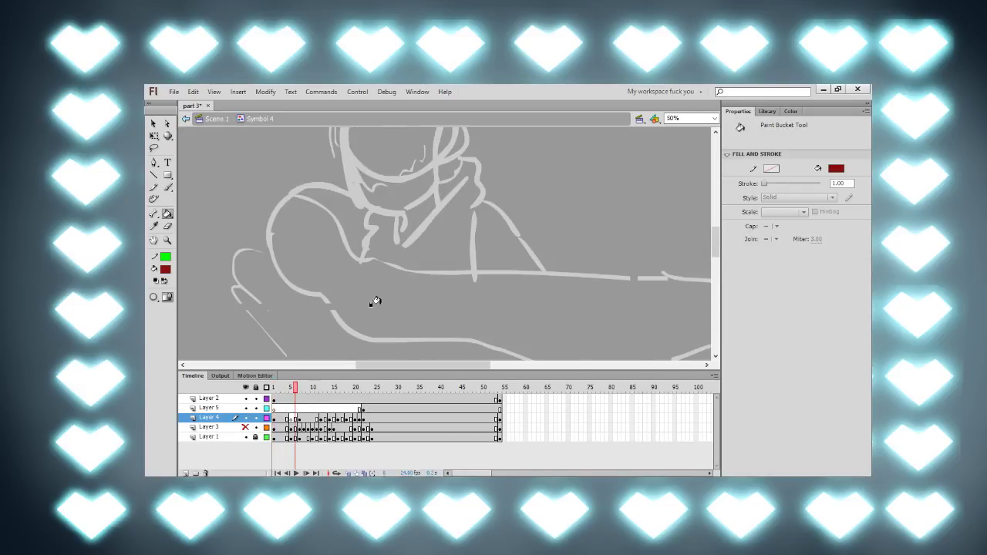
left_click_drag(436, 243, 441, 270)
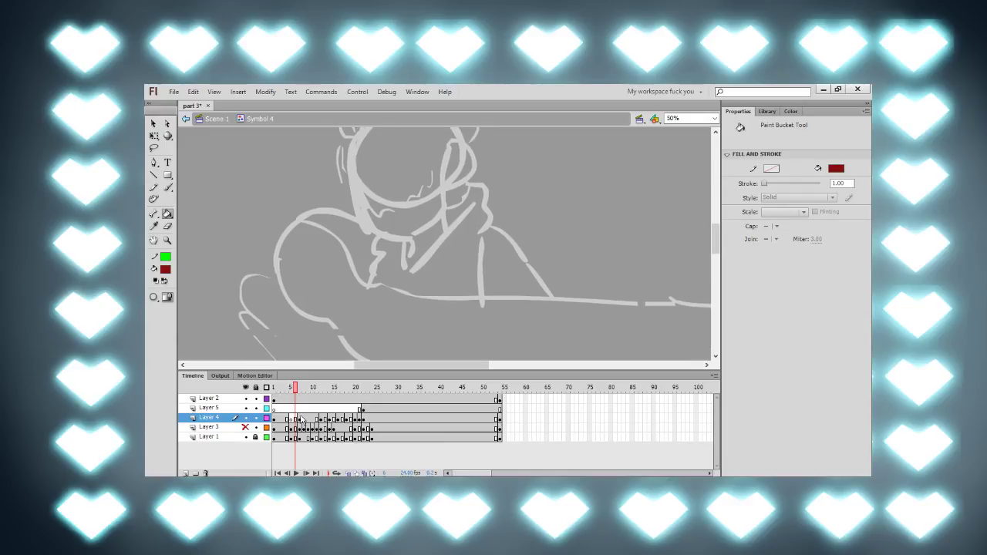
Step: Sample the bright red from the colour swatches beside the character and fill the hoodie with it on frame 1
mouse_move(296, 394)
left_mouse_down()
mouse_move(307, 392)
mouse_move(273, 391)
left_mouse_up()
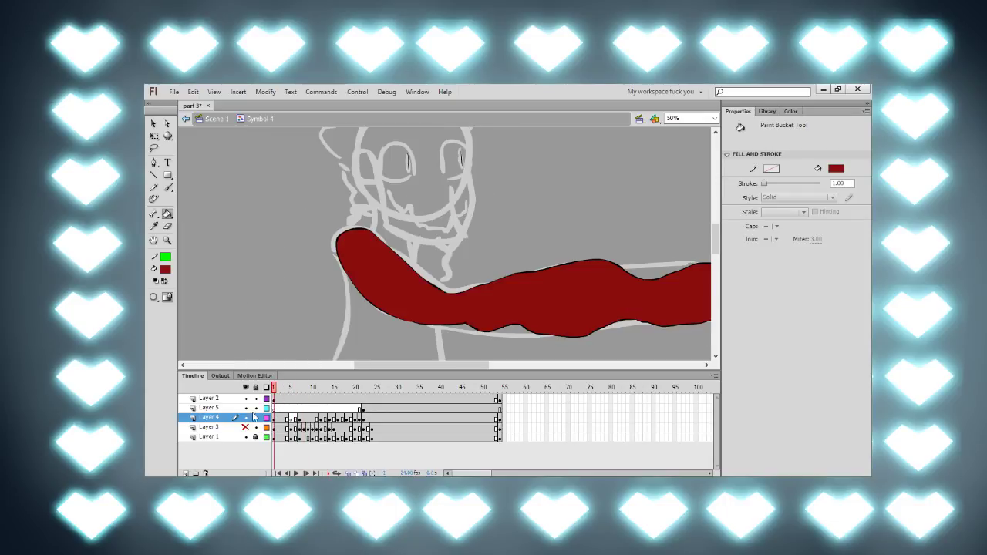
scroll(412, 242, "left", 5)
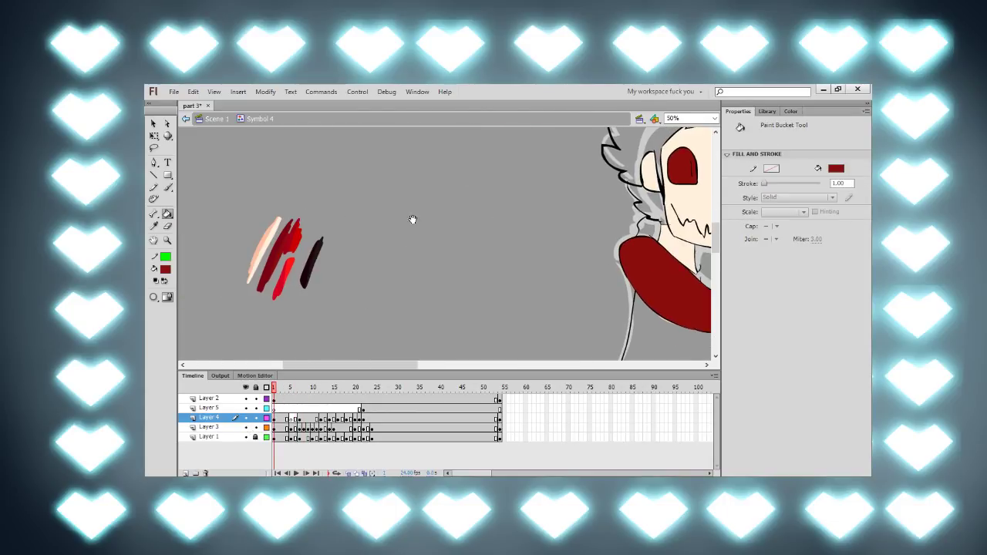
key("i")
left_click(282, 269)
left_click_drag(598, 284, 373, 239)
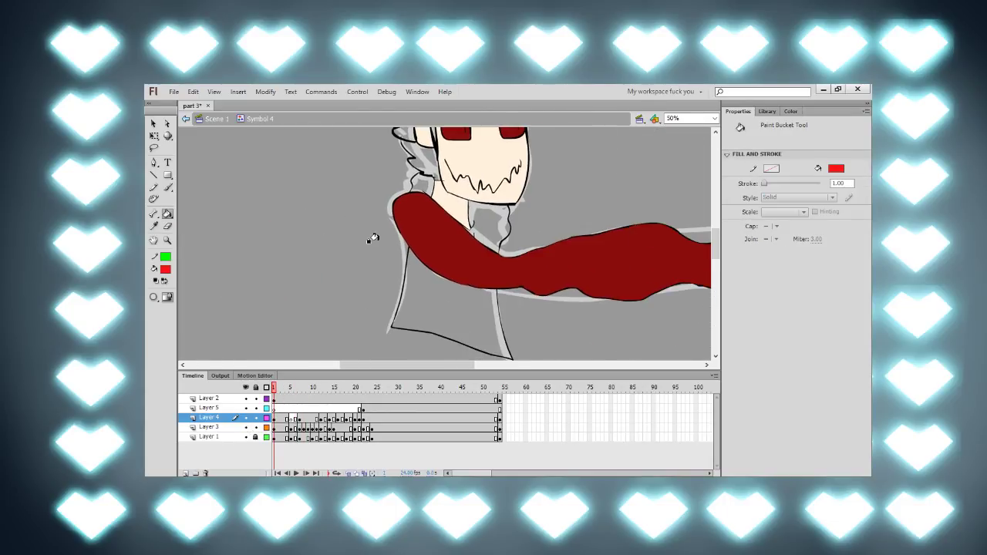
left_click(452, 286)
scroll(471, 232, "up", 3)
scroll(462, 232, "right", 2)
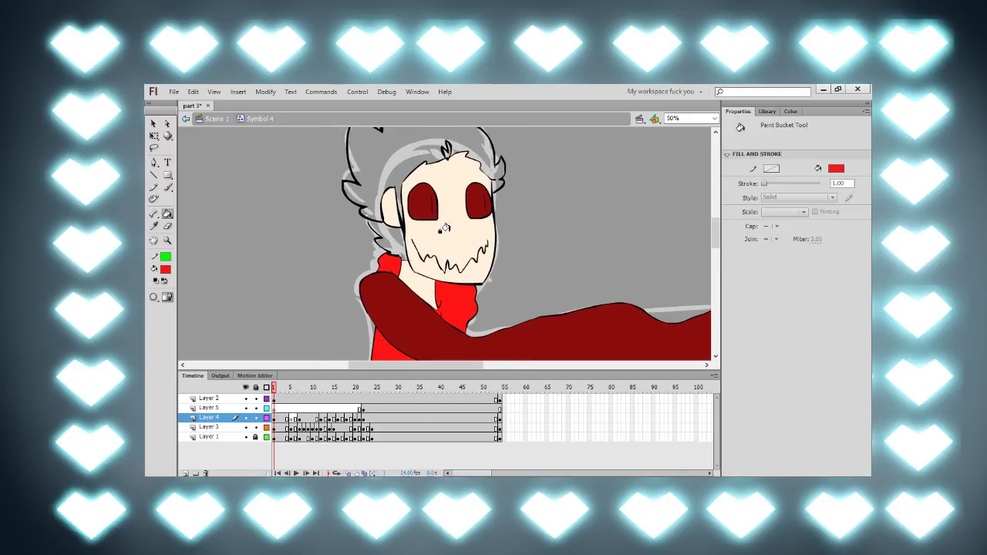
Step: Fill the hoodie's torso and hood with bright red on the drawings after frame 1 up to frame 10
key("period")
key("period")
key("period")
left_click(472, 300)
key("period")
key("period")
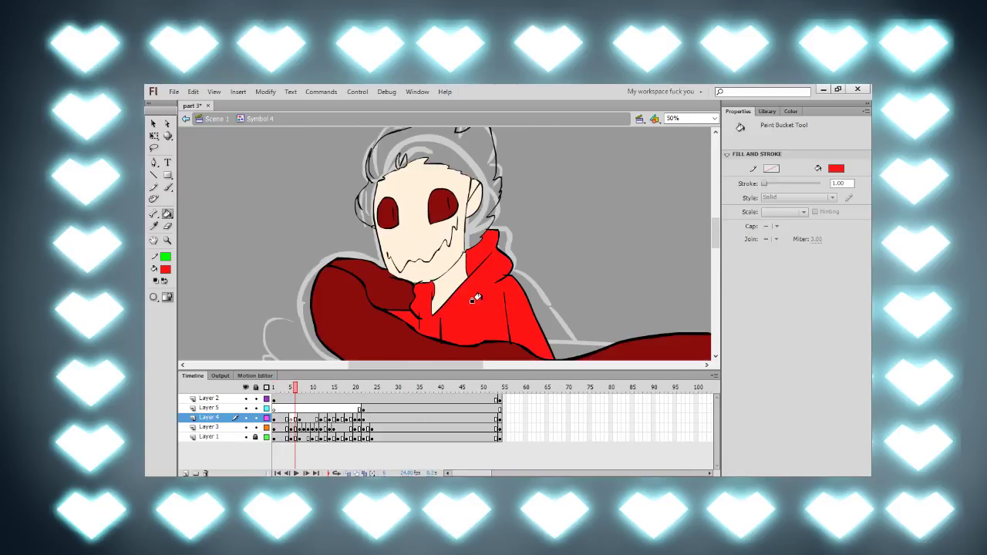
key("period")
left_click(473, 300)
key("period")
key("period")
key("period")
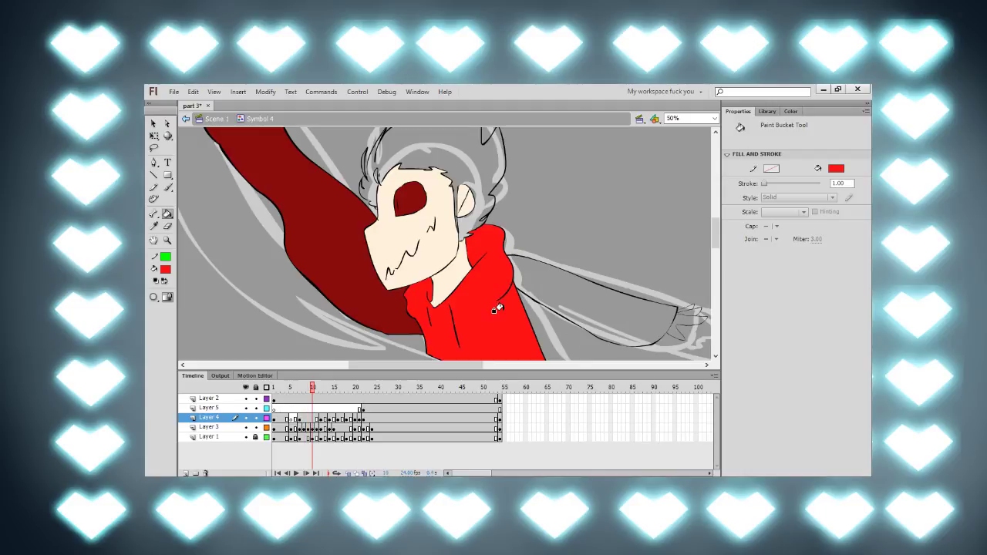
Step: Fill the hoodie's torso and hood with bright red on the drawings from frame 12 to frame 15
key("period")
key("period")
left_click(496, 312)
key("period")
key("period")
left_click(496, 310)
key("period")
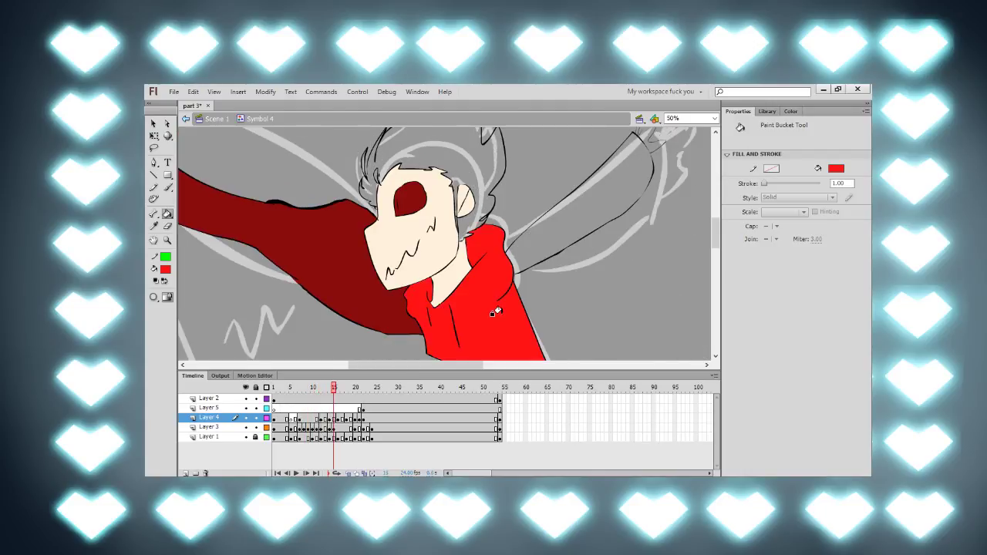
Step: Fill the hoodie's torso and hood with bright red on the drawings from frame 17 to frame 20
key("period")
key("period")
left_click(494, 312)
key("period")
left_click(494, 315)
key("period")
key("period")
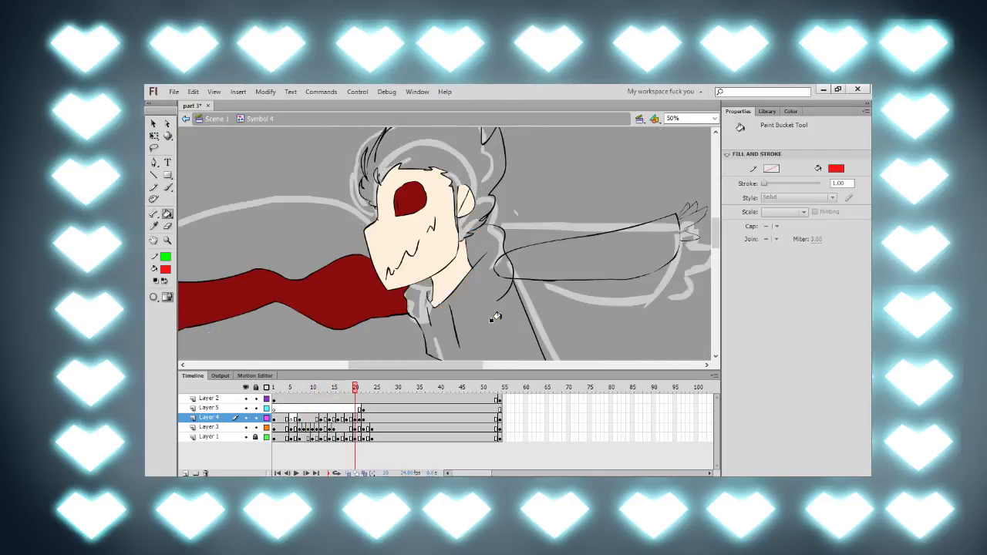
left_click(495, 317)
Step: Fill the hoodie's torso and hood with bright red on frames 22 and 24
key("period")
key("period")
left_click(496, 316)
key("period")
key("period")
left_click(497, 316)
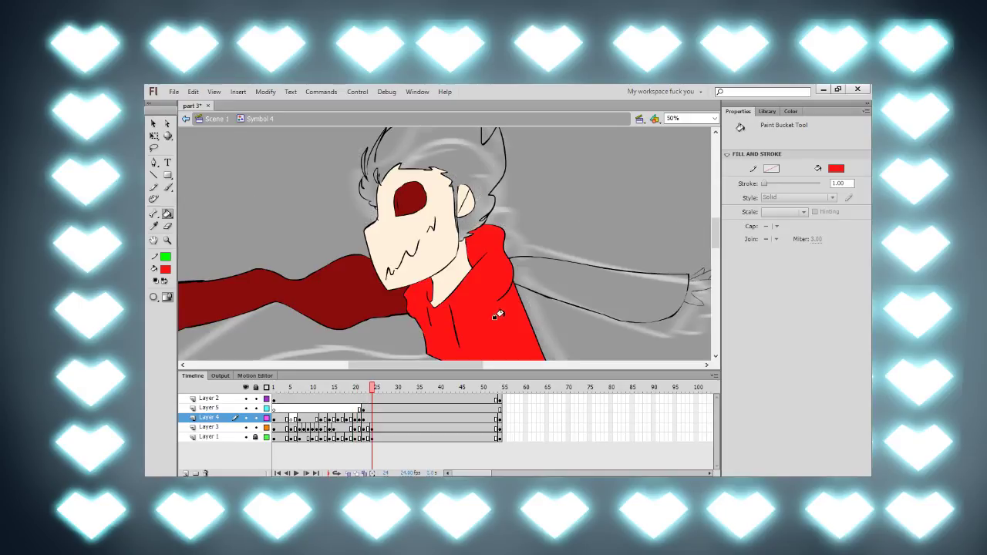
key("period")
Step: Fill the outstretched sleeve with bright red on frames 22 and 24
key("comma")
key("comma")
key("comma")
left_click(569, 263)
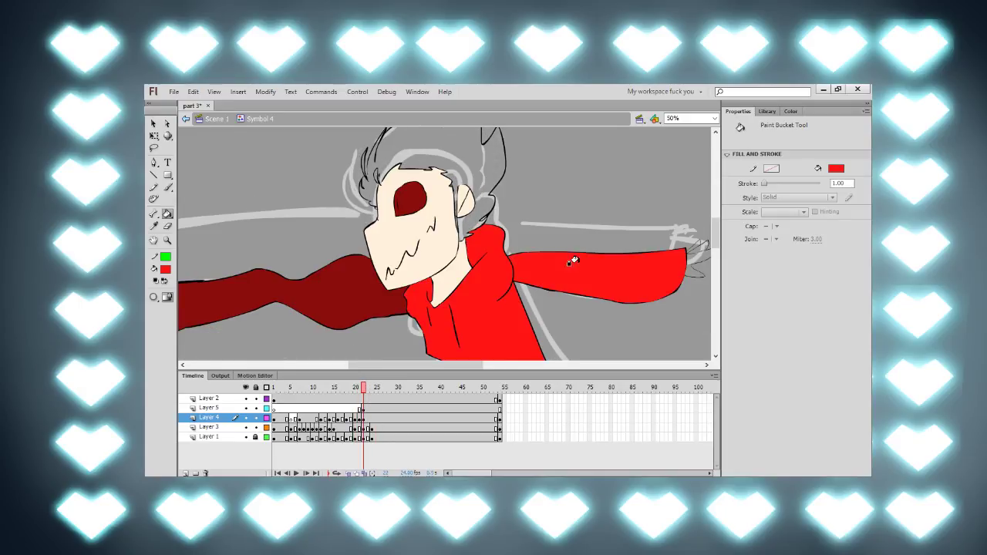
key("period")
key("comma")
key("period")
key("period")
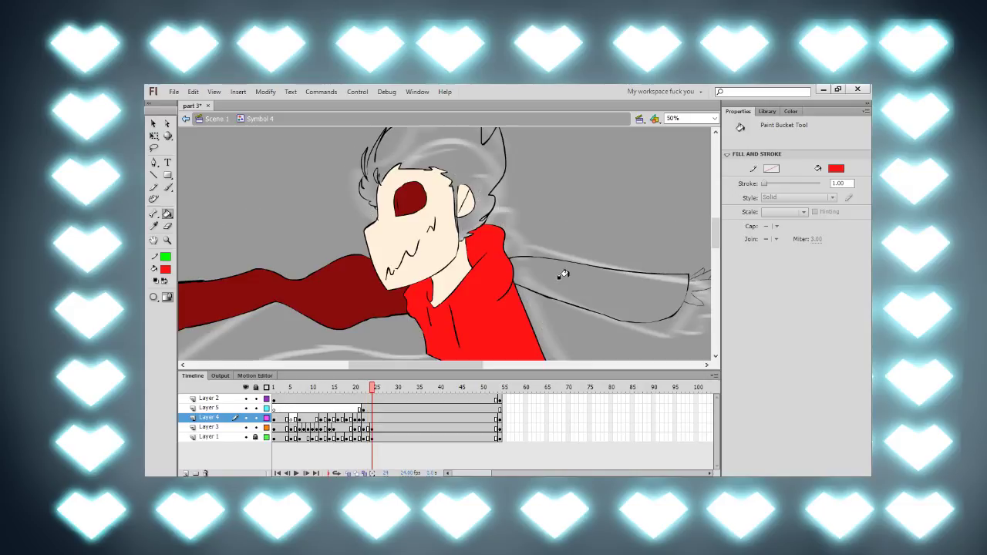
left_click(559, 276)
Step: Fill the outstretched sleeve with bright red on the drawings from frame 21 back to frame 16
key("comma")
key("comma")
key("comma")
left_click(558, 268)
key("comma")
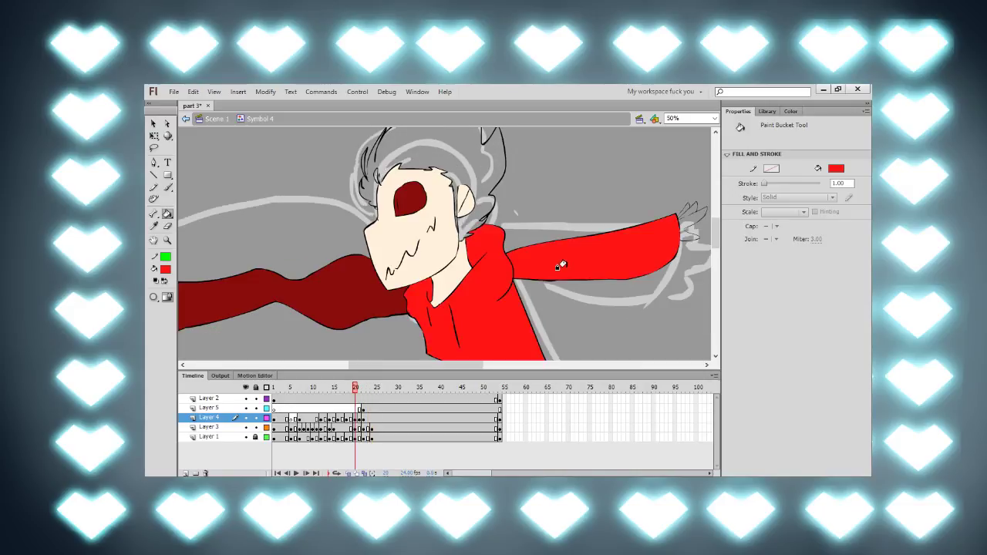
key("comma")
left_click(544, 255)
key("comma")
key("comma")
key("comma")
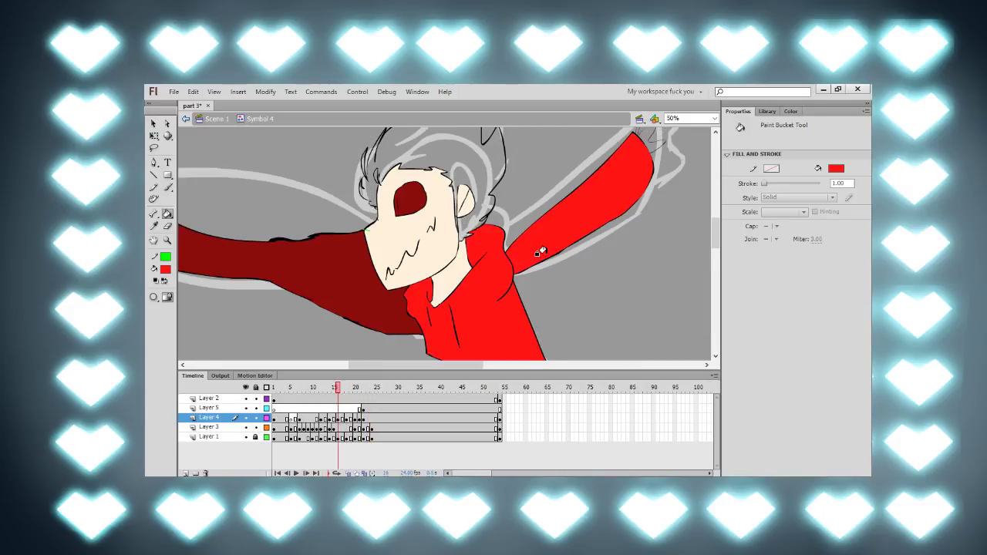
Step: Fill the outstretched sleeve with bright red on frames 14 and 12
key("comma")
key("comma")
left_click(540, 252)
key("comma")
key("comma")
left_click(542, 252)
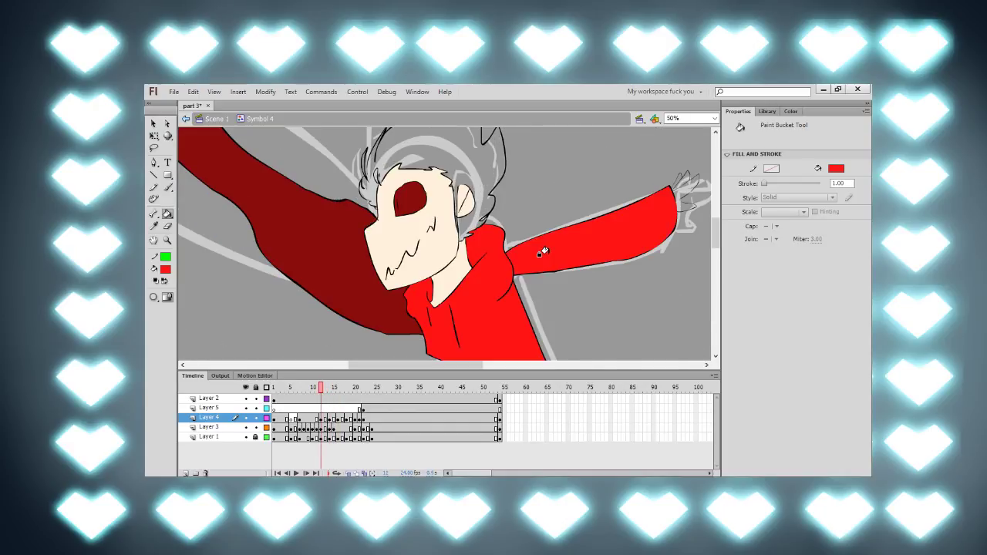
Step: Fill the outstretched sleeve with bright red on frames 10, 9 and 8
key("comma")
left_click(540, 273)
key("comma")
key("comma")
left_click(540, 278)
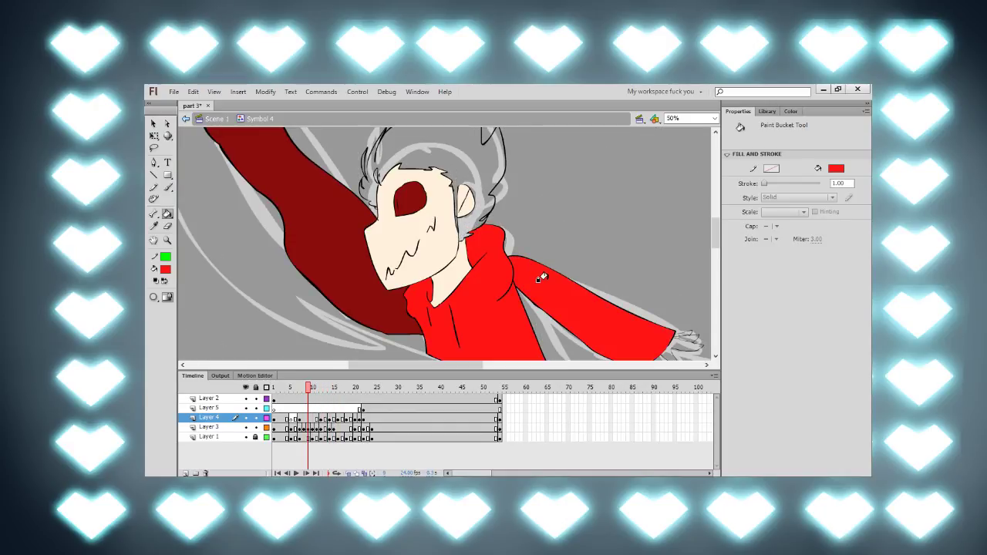
key("comma")
key("comma")
key("comma")
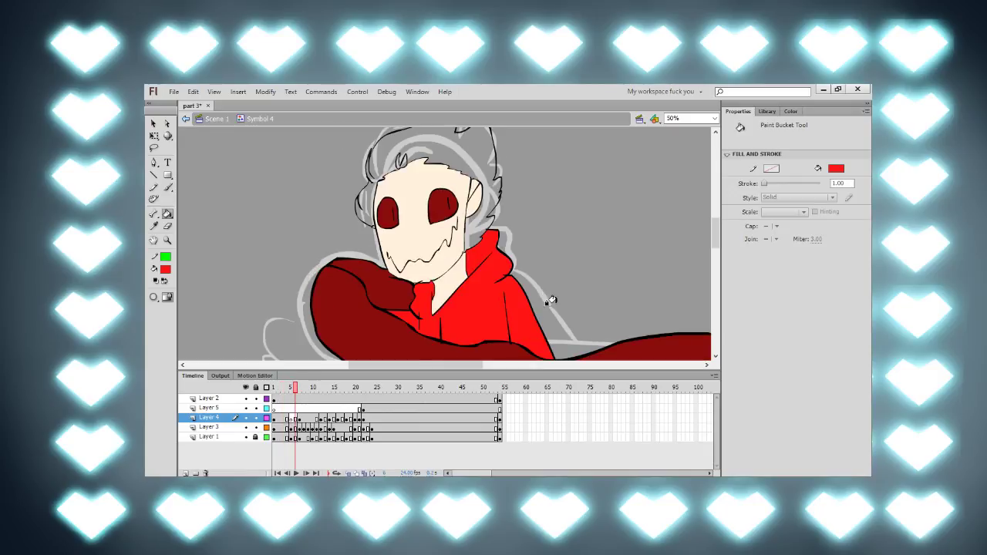
key("period")
key("period")
left_click(552, 297)
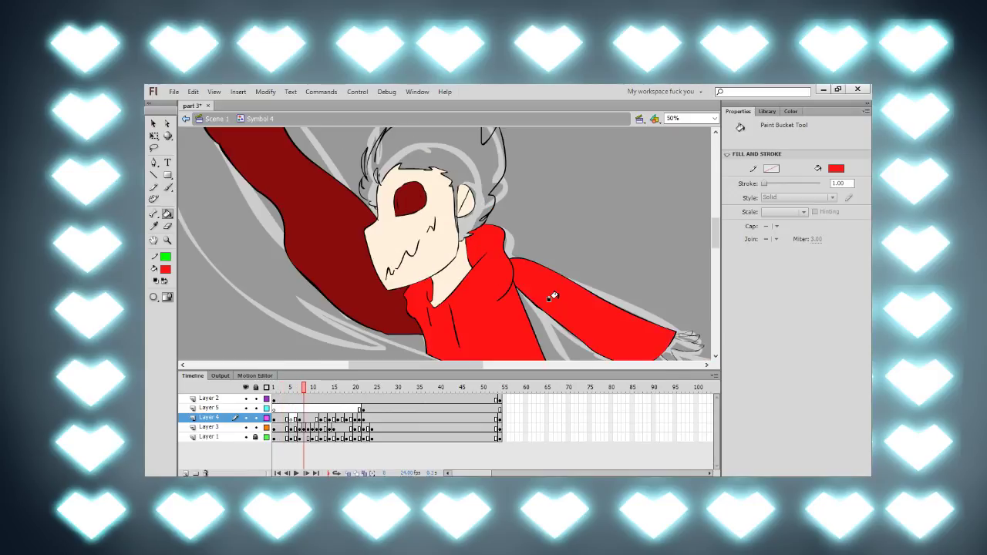
Step: Sample the cream skin colour from the character's neck and fill the outstretched hand with it on frames 8 and 9
key("o")
key("i")
left_click(458, 278)
left_click_drag(544, 284, 406, 237)
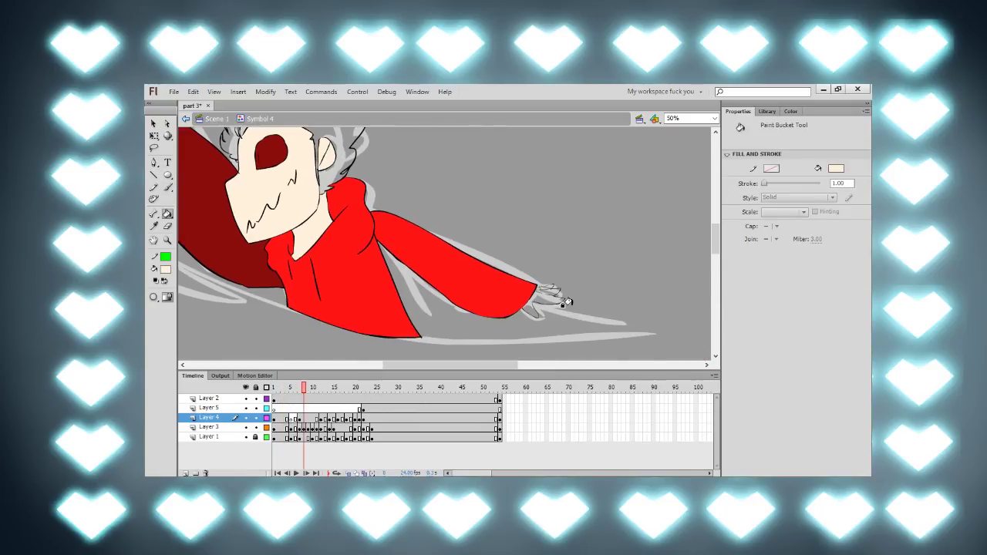
left_click(543, 298)
key("period")
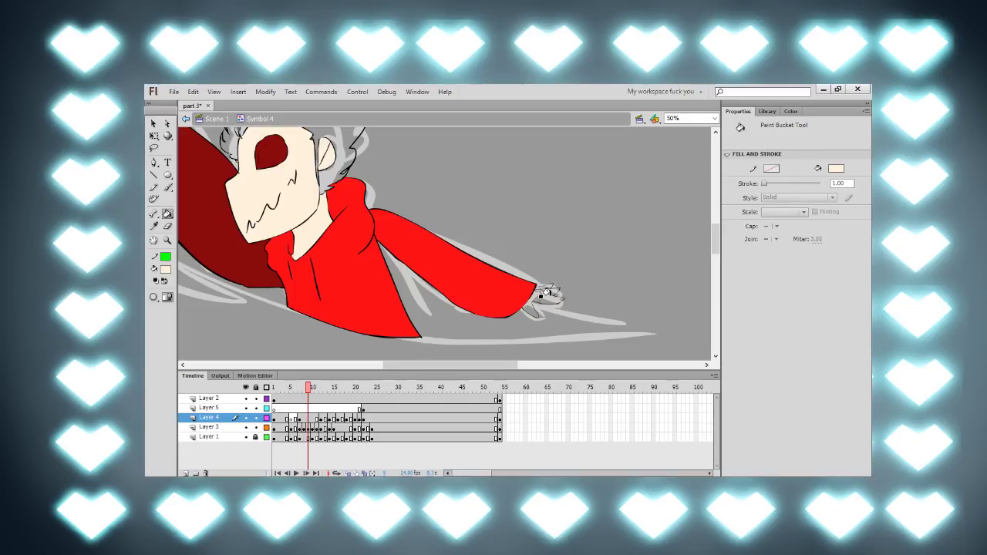
left_click(543, 295)
Step: Fill the outstretched hand with cream on frames 10 and 11, and the uncoloured sleeve with bright red on frame 11
key("period")
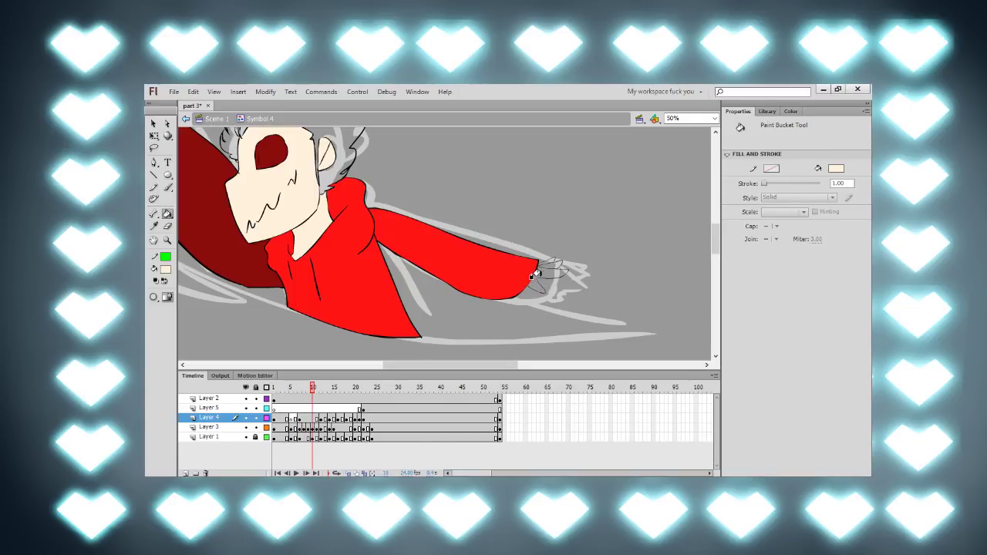
left_click(548, 266)
key("period")
left_click(543, 267)
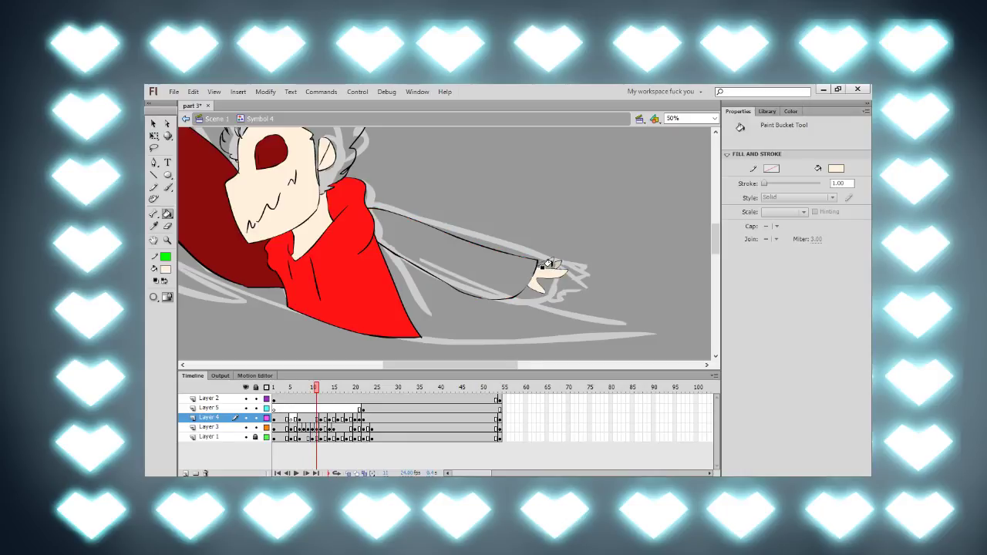
left_click(384, 291, "alt")
left_click(442, 253)
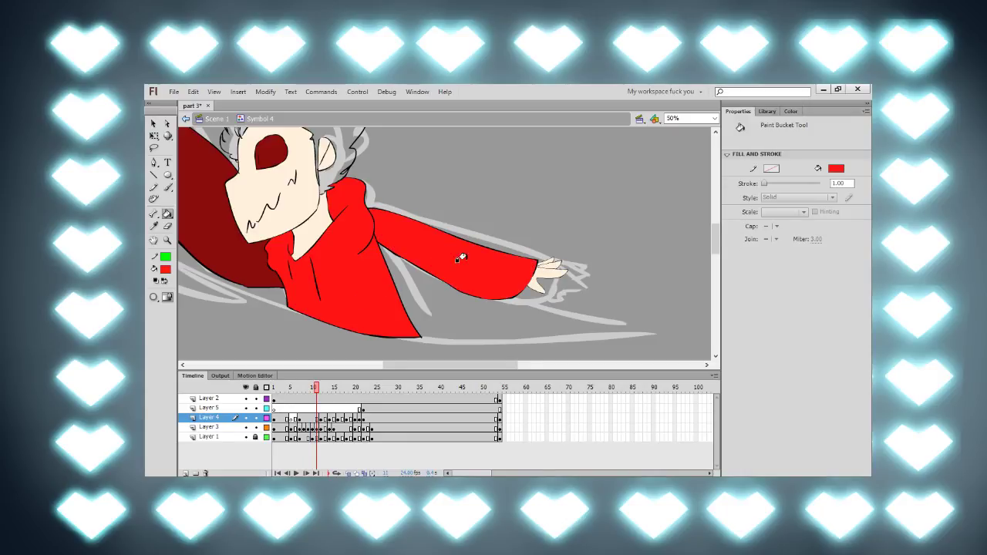
Step: Resample the cream skin colour from the hand and fill the outstretched hand on frames 12 and 14
left_click(546, 272, "alt")
key("period")
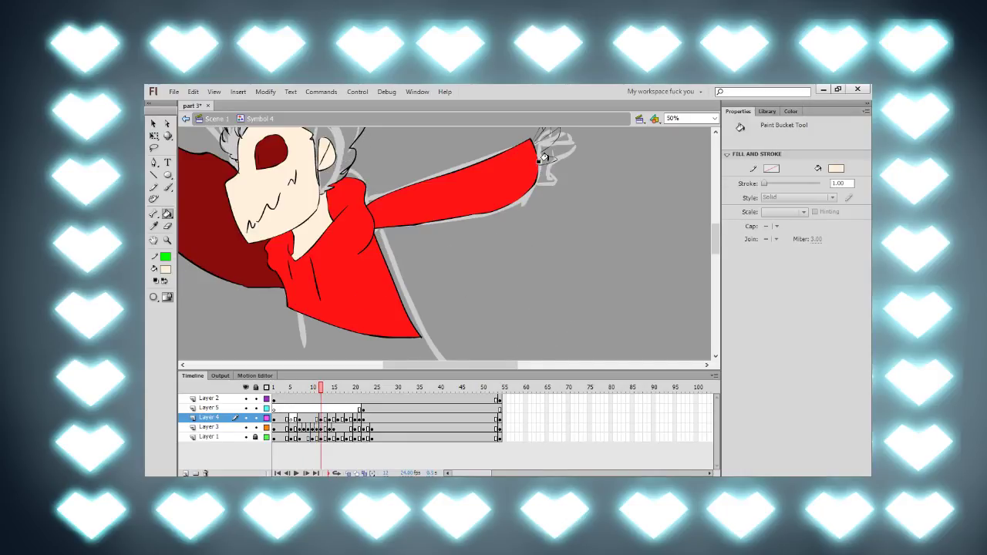
left_click(539, 139)
key("period")
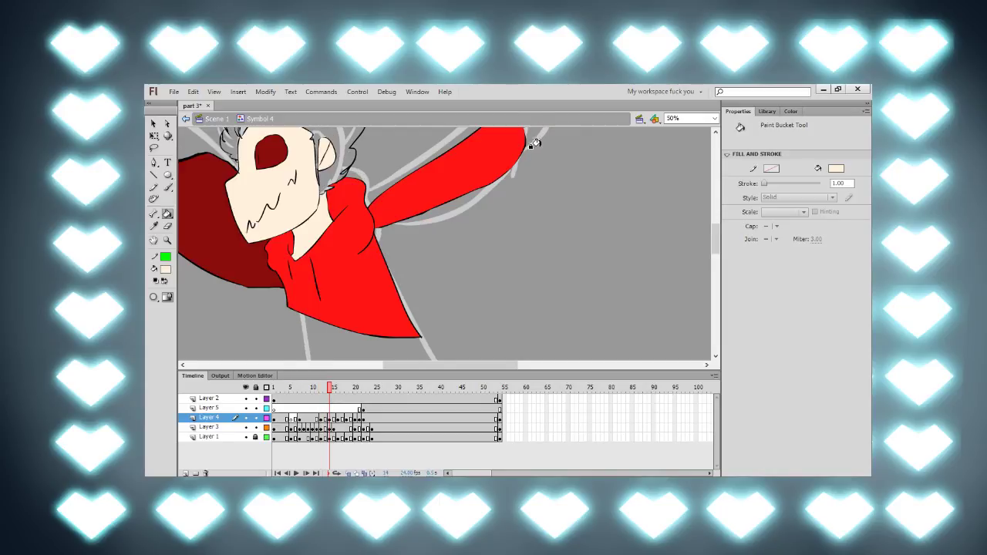
key("period")
left_click(479, 221)
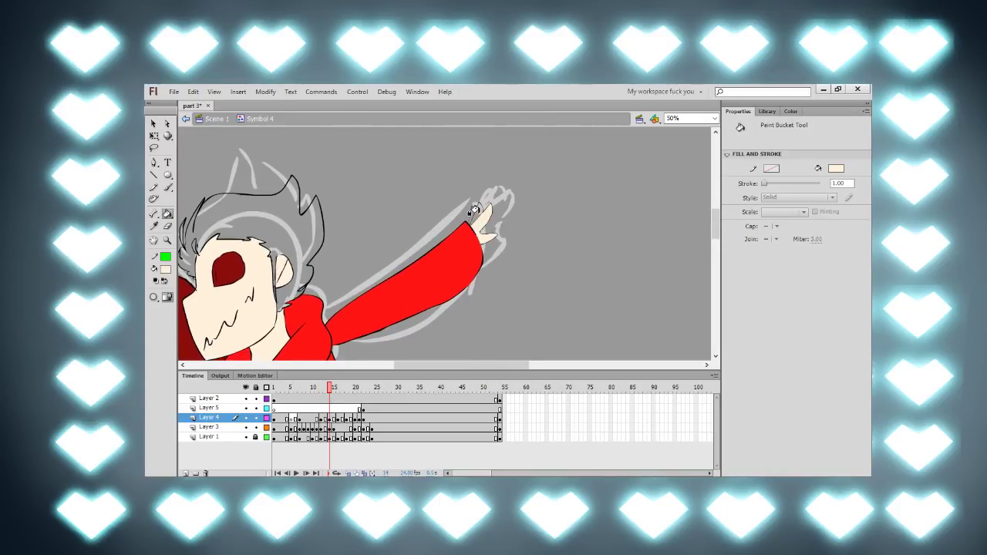
Step: Fill the palm and fingers of the outstretched hand with cream on the drawings from frame 15 to frame 20
key("period")
left_click(462, 198)
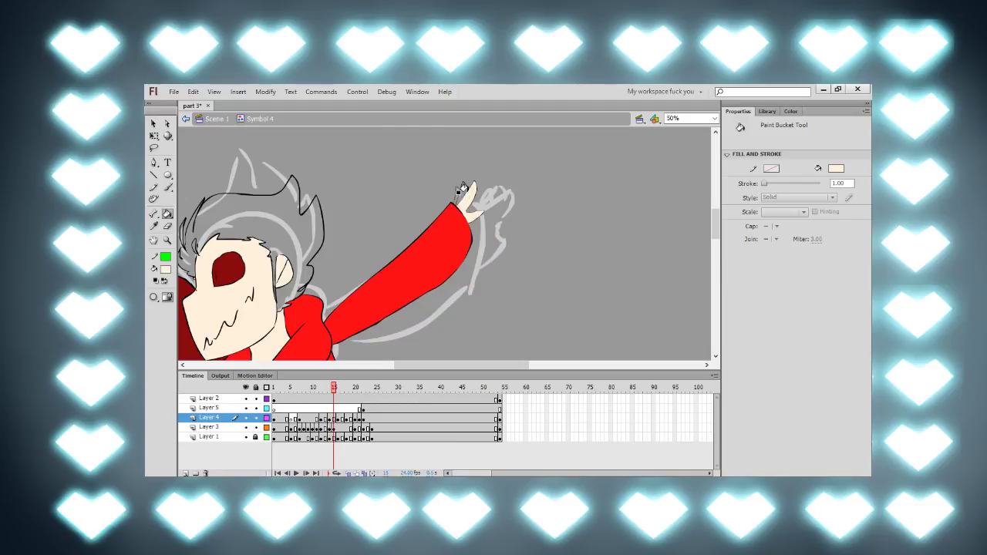
key("period")
key("period")
key("period")
key("period")
key("period")
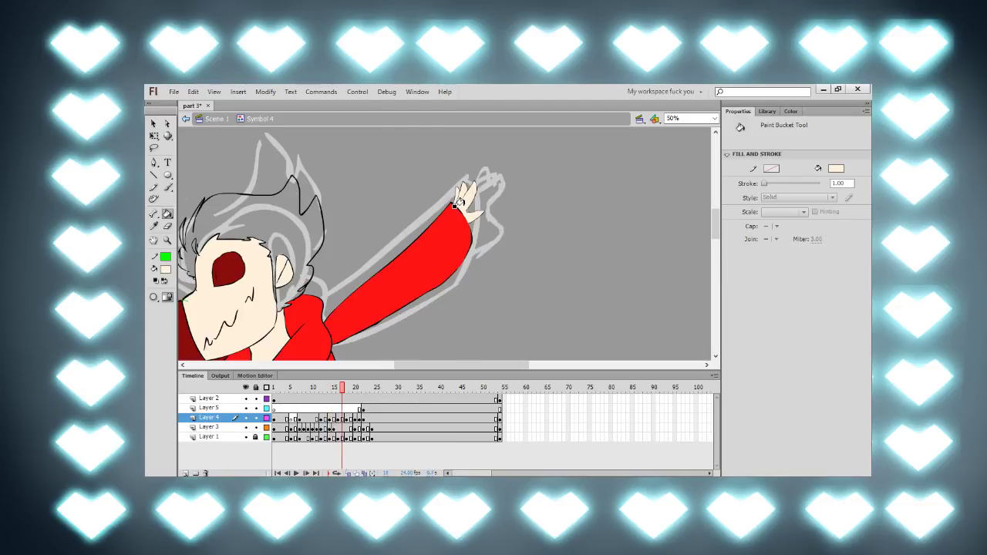
left_click(502, 285)
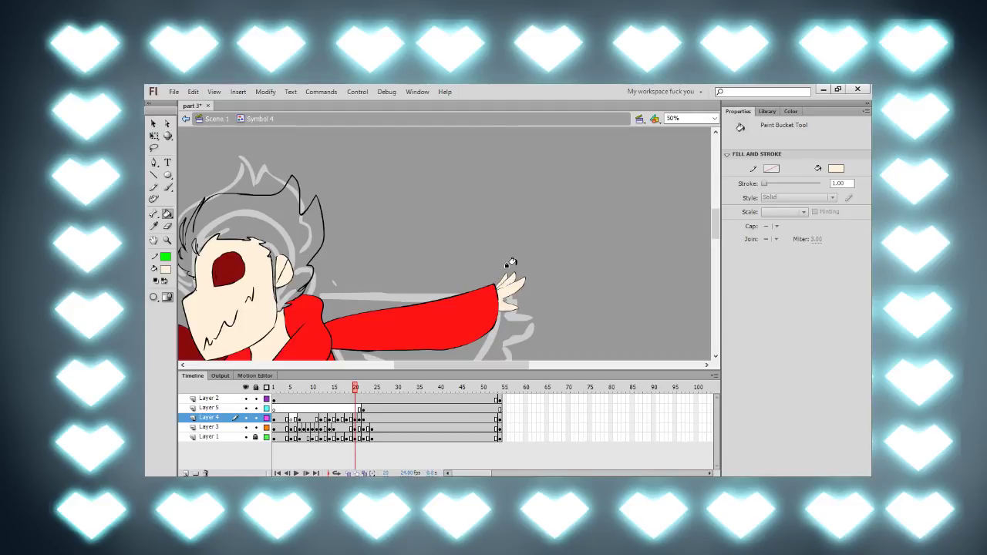
key("period")
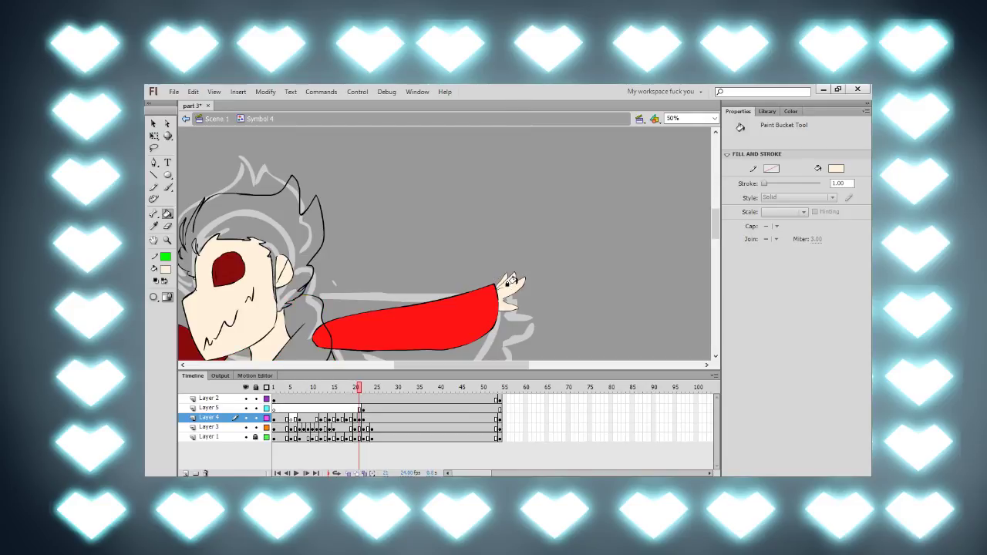
Step: Fill the palm and fingers of the outstretched hand with cream on frame 22
key("period")
key("period")
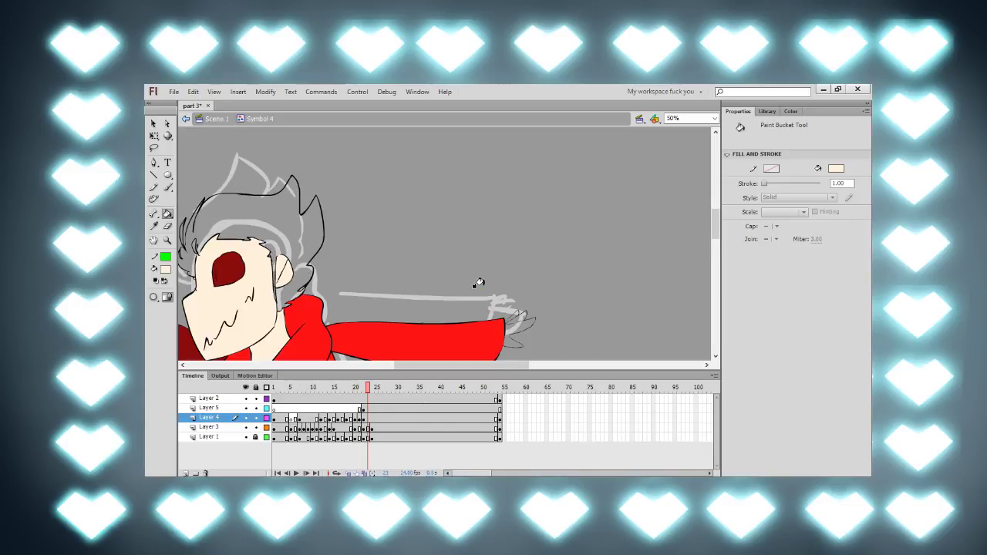
key("comma")
key("comma")
key("period")
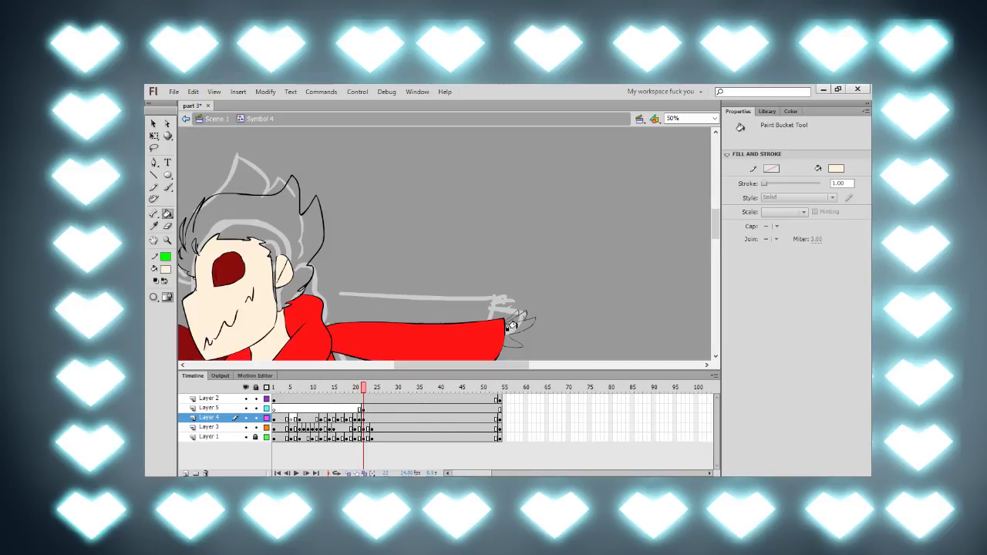
left_click(512, 326)
left_click(511, 316)
key("period")
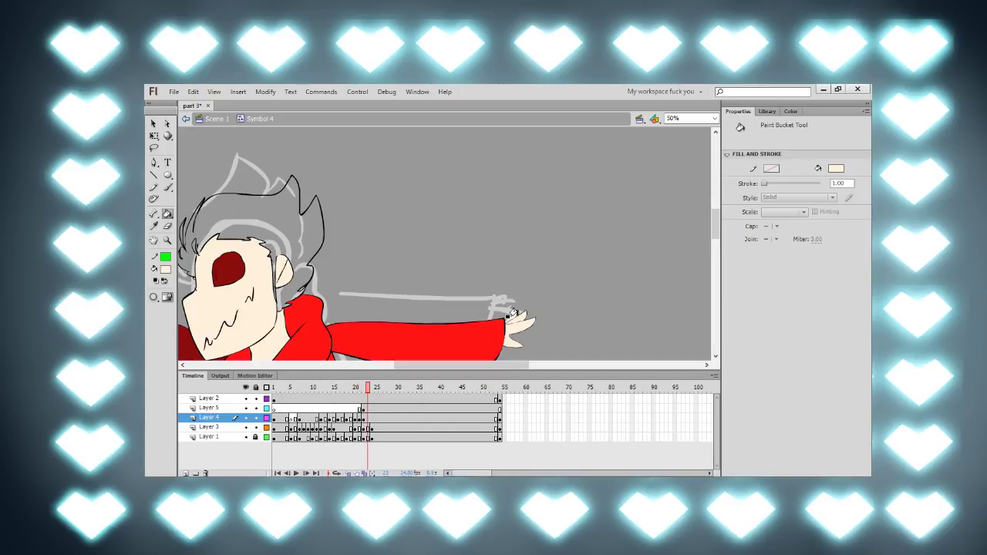
Step: Fill the palm and fingers of the outstretched hand with cream on frame 25
key("period")
key("period")
scroll(494, 293, "down", 5)
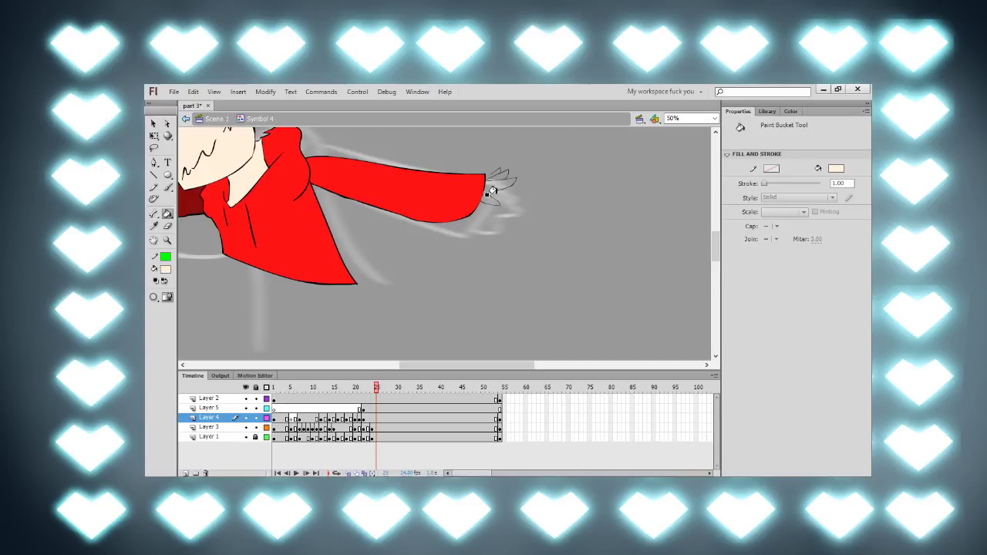
scroll(502, 224, "up", 1)
left_click(492, 205)
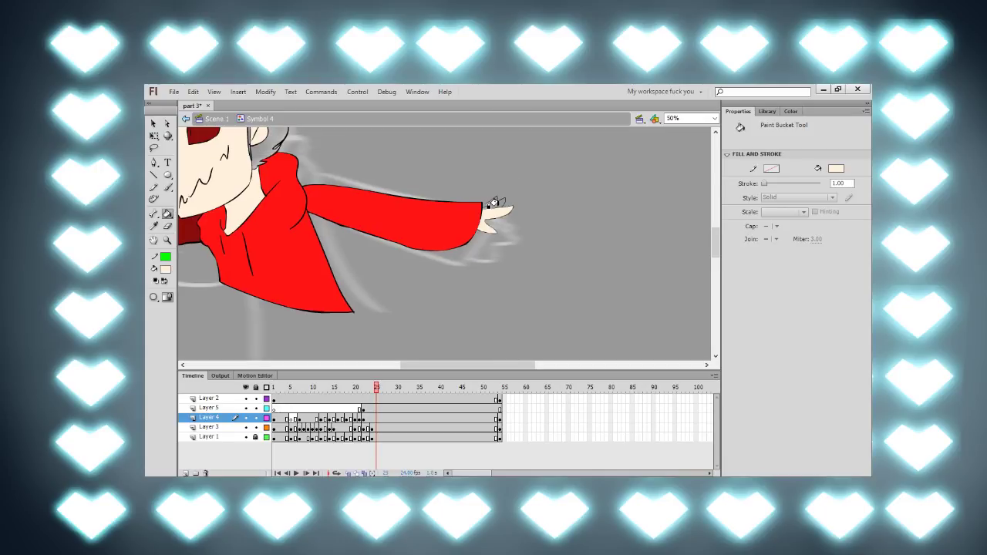
left_click(490, 201)
left_click_drag(491, 209, 532, 235)
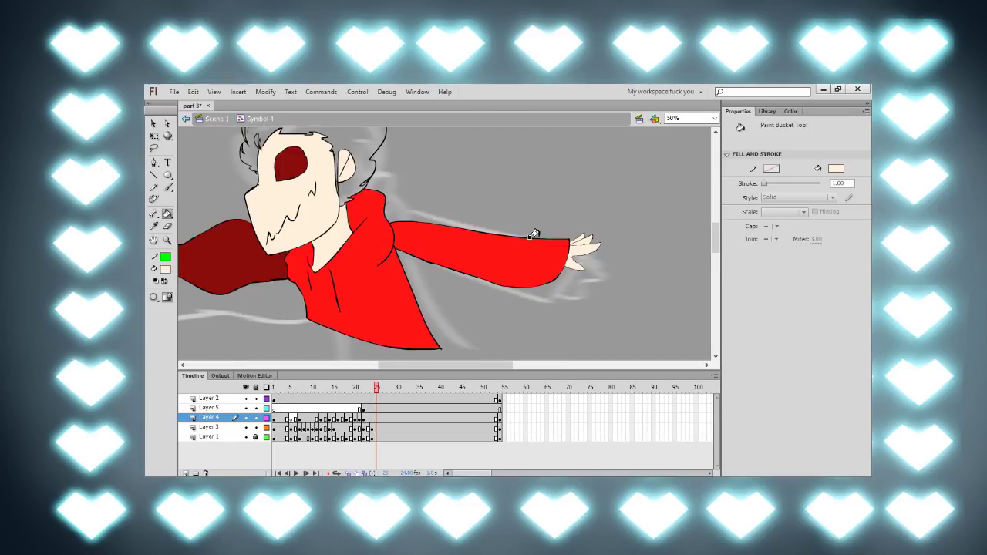
Step: Sample bright red from the sleeve on frame 21 and fill the uncoloured hoodie torso with it
key("comma")
key("comma")
key("comma")
key("comma")
key("i")
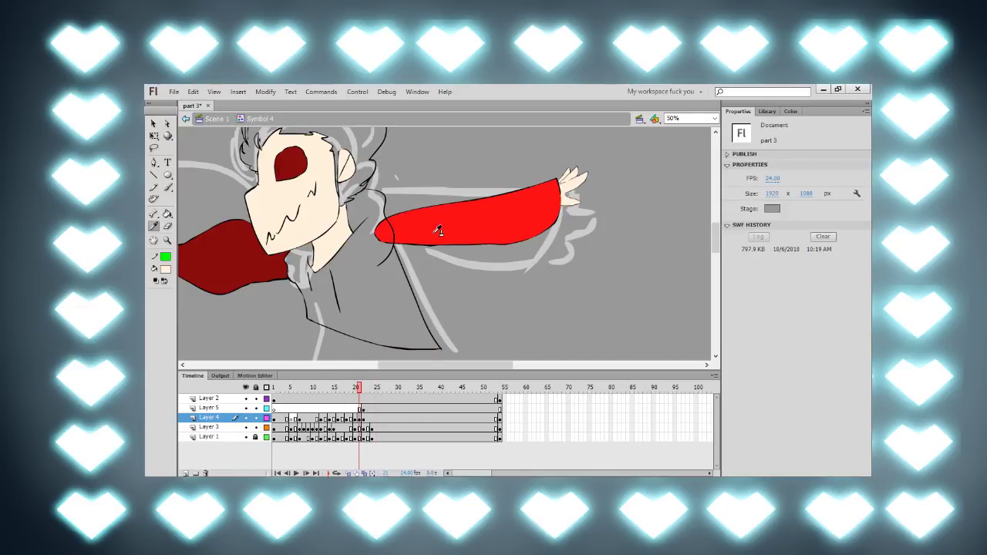
left_click(436, 226)
left_click(367, 287)
left_click_drag(392, 237, 568, 285)
Step: Sample the medium red from the painted palette strokes on frame 1 and fill the hair tuft behind the neck with it
left_click_drag(324, 399, 274, 386)
mouse_move(294, 273)
left_mouse_down()
mouse_move(462, 231)
mouse_move(506, 243)
left_mouse_up()
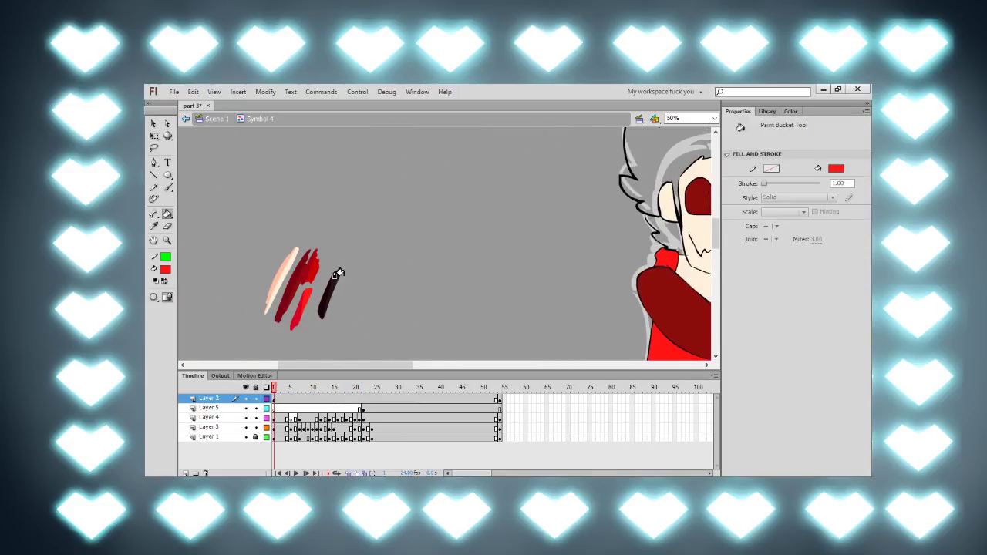
key("i")
left_click(313, 268)
mouse_move(583, 271)
left_mouse_down()
mouse_move(392, 255)
mouse_move(364, 302)
left_mouse_up()
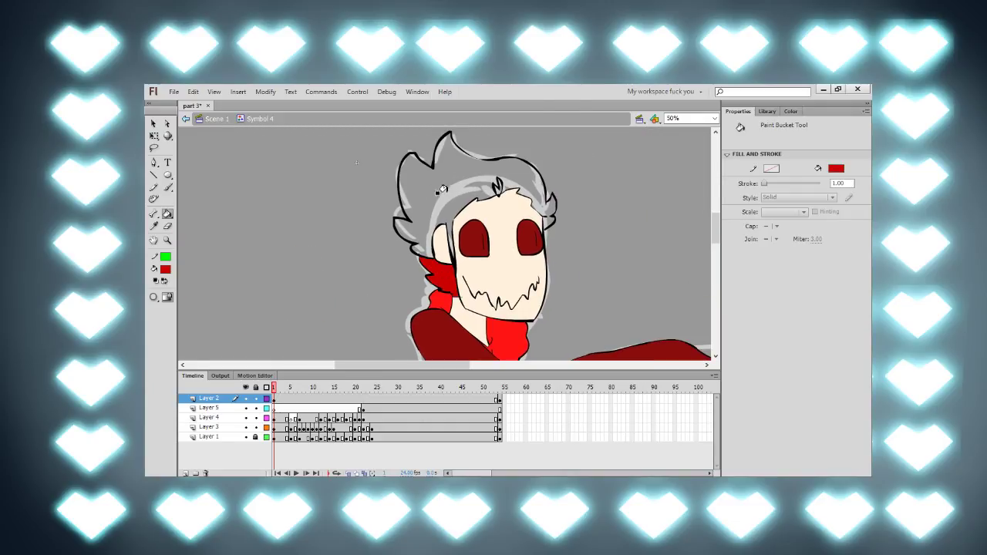
Step: Close the gap between the tip of the hair outline and the face outline beside the eye on frame 1
key("ctrl+equal")
left_click_drag(488, 242, 275, 239)
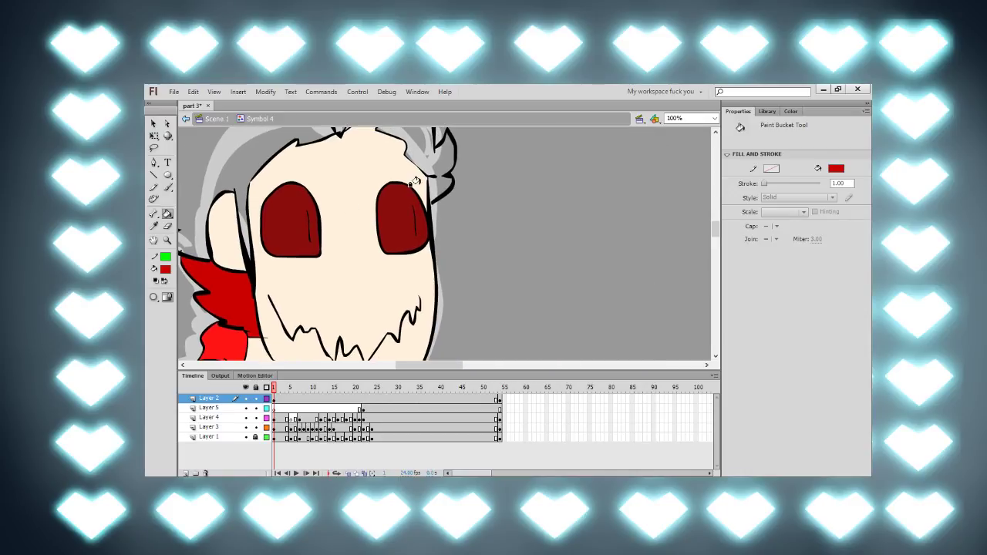
key("y")
key("k")
mouse_move(510, 251)
left_mouse_down()
mouse_move(522, 258)
mouse_move(559, 185)
mouse_move(569, 198)
mouse_move(542, 227)
mouse_move(531, 282)
mouse_move(492, 258)
left_mouse_up()
scroll(500, 190, "up", 3)
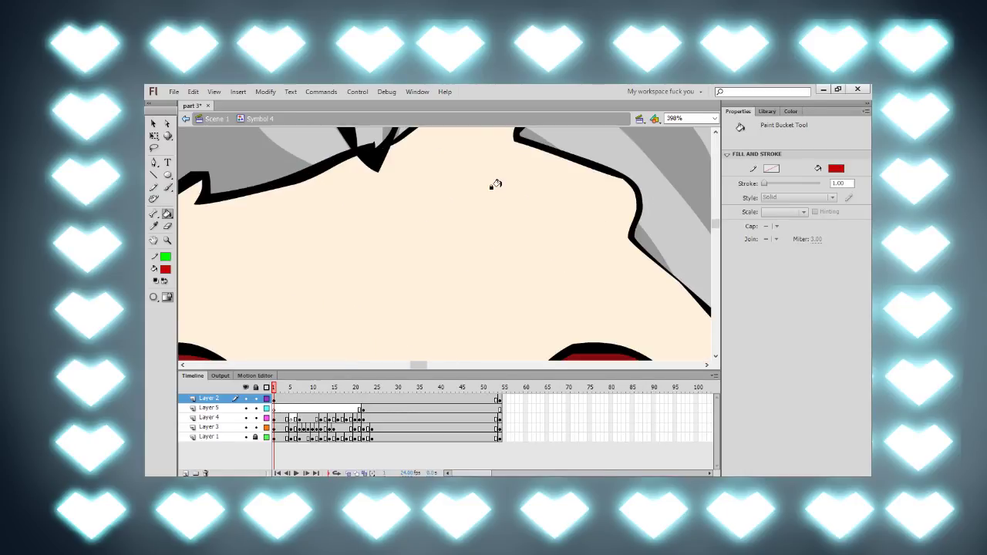
scroll(330, 146, "up", 2)
scroll(378, 193, "up", 1)
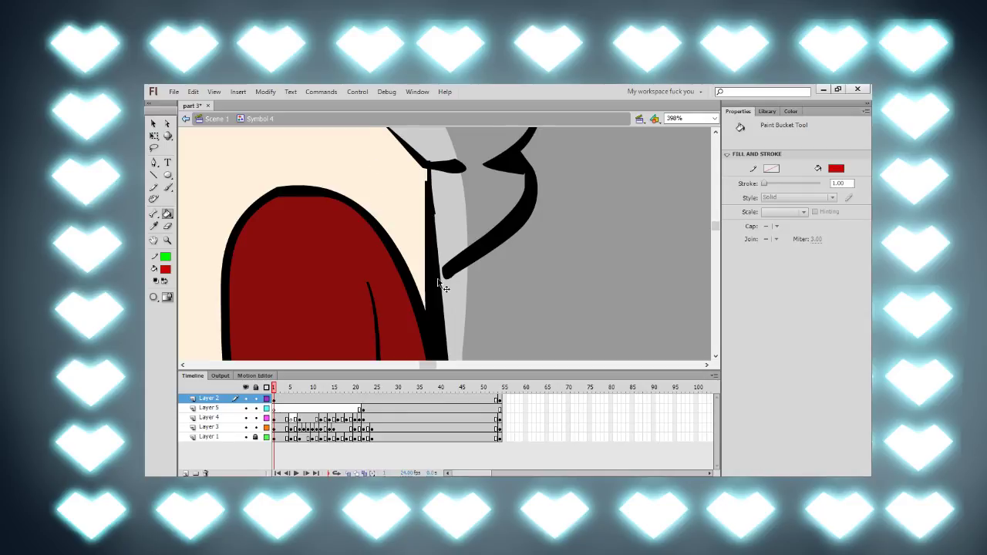
mouse_move(437, 282)
left_mouse_down()
mouse_move(424, 293)
mouse_move(435, 266)
mouse_move(436, 286)
left_mouse_up()
key("ctrl+z")
left_click(466, 289)
key("q")
key("ctrl+z")
left_click(490, 305)
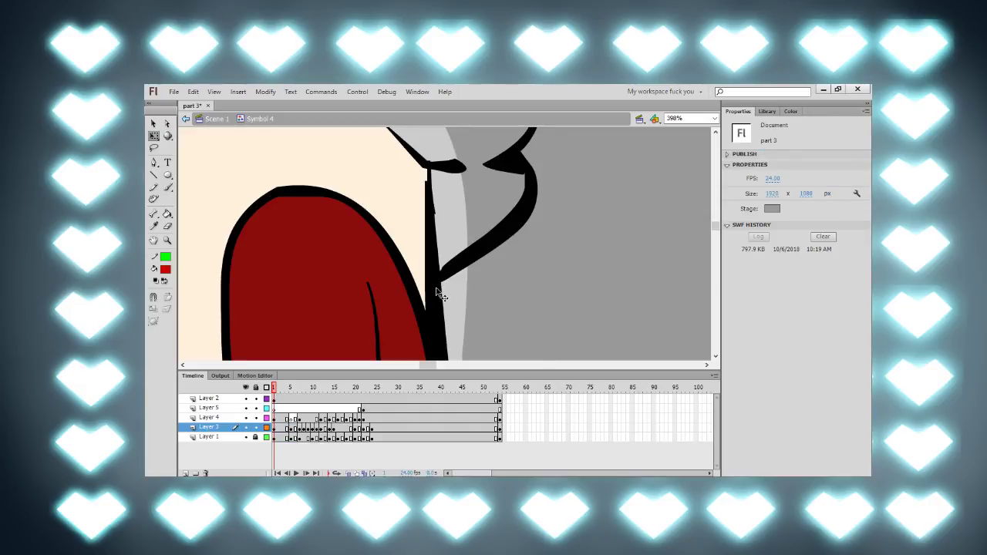
Step: Fill the character's hair and the small forehead tuft with medium red on frame 1
key("k")
left_click(462, 223)
key("ctrl+minus")
key("ctrl+minus")
key("ctrl+minus")
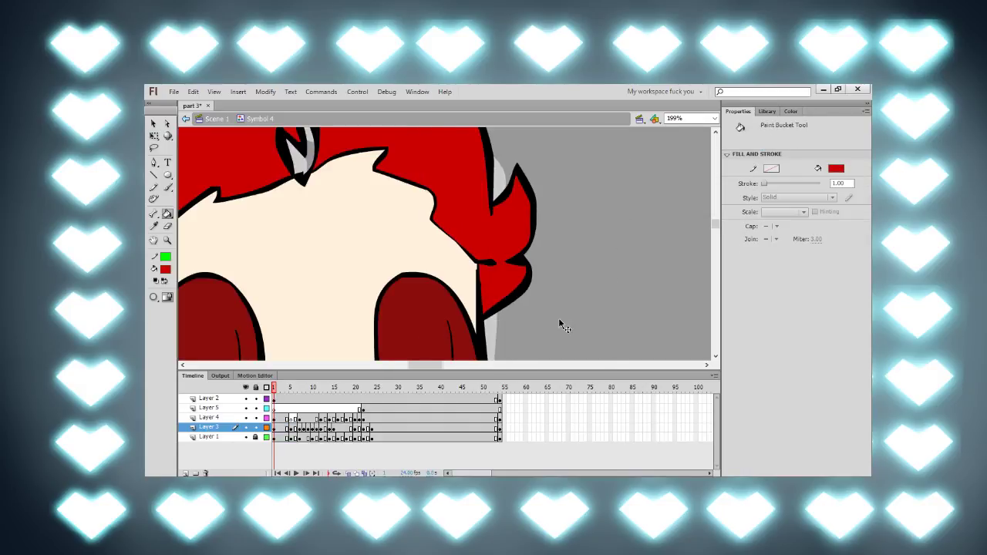
key("ctrl+equal")
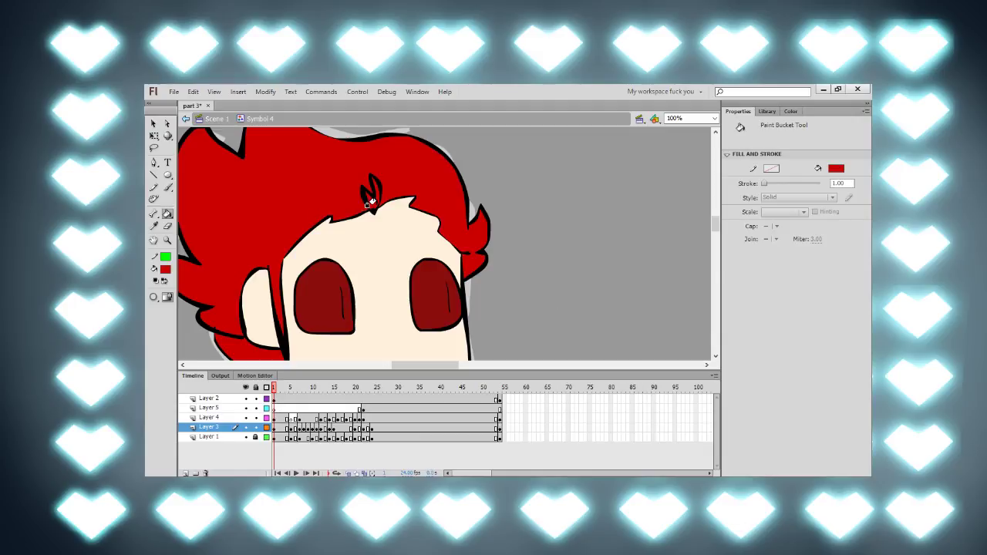
Step: Fill the forehead tuft, side strand and main hair area with medium red on frame 5
key("period")
key("period")
key("period")
key("period")
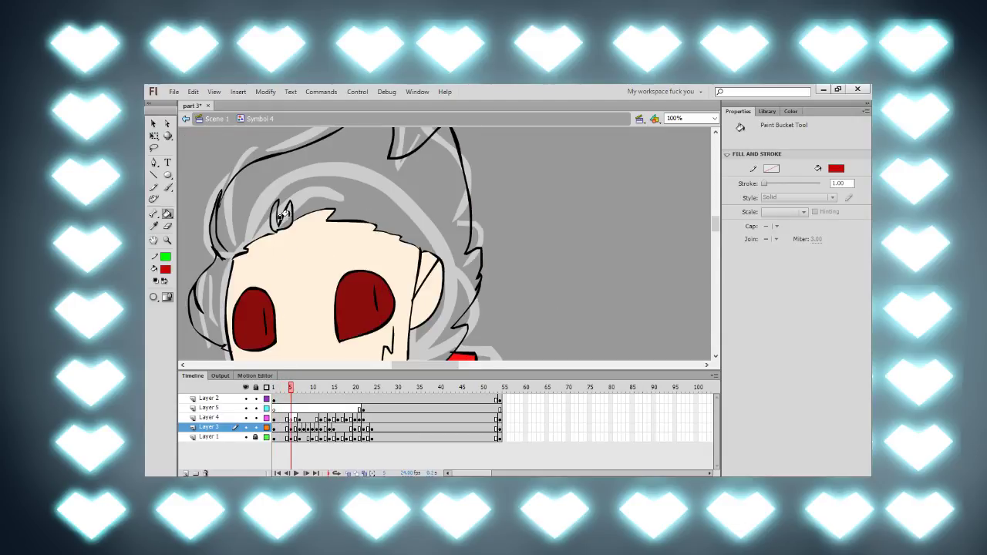
left_click_drag(350, 265, 432, 165)
key("ctrl+equal")
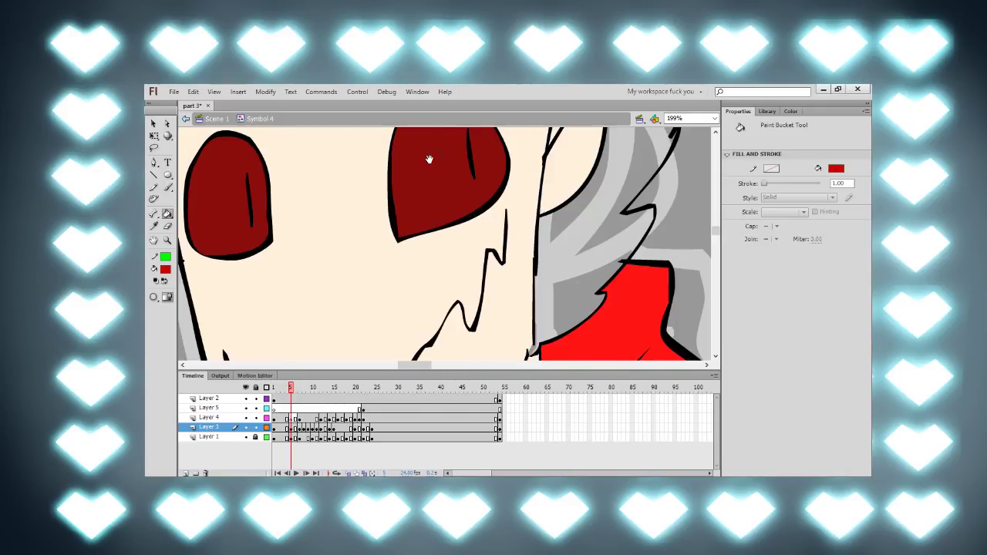
left_click_drag(501, 312, 589, 278)
left_click_drag(370, 199, 597, 272)
mouse_move(462, 221)
left_mouse_down()
mouse_move(497, 236)
mouse_move(498, 335)
mouse_move(469, 242)
mouse_move(461, 277)
mouse_move(348, 284)
mouse_move(262, 311)
left_mouse_up()
mouse_move(430, 253)
left_mouse_down()
mouse_move(455, 224)
mouse_move(616, 178)
left_mouse_up()
left_click_drag(500, 224, 519, 185)
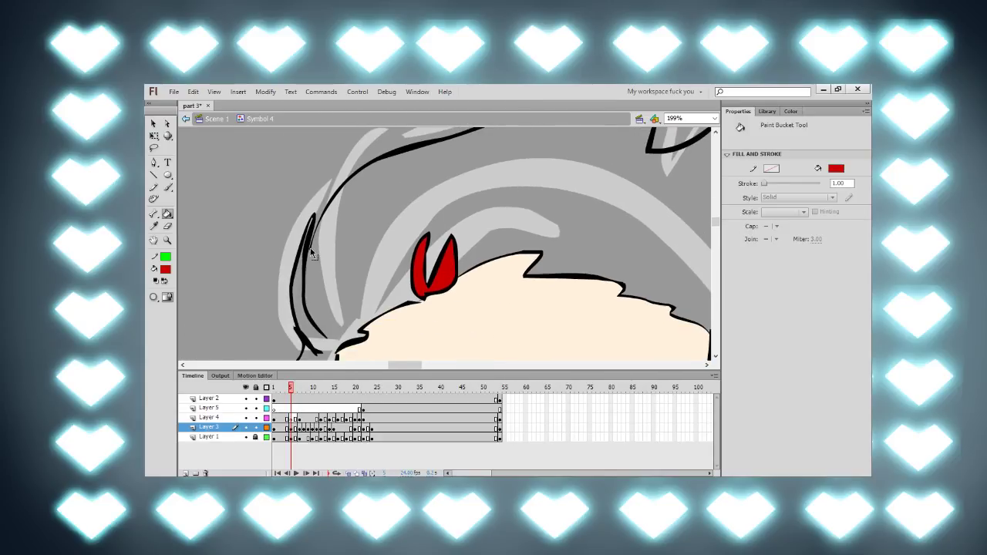
left_click(315, 261)
scroll(331, 253, "down", 4)
key("period")
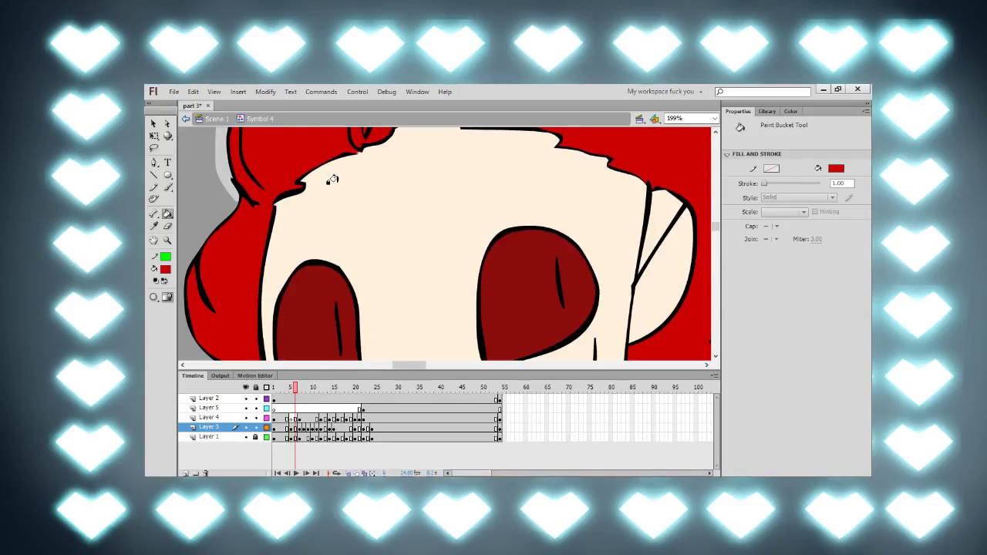
Step: Fill the small hair strands at the forehead with medium red on frame 7
key("period")
scroll(298, 159, "up", 1)
scroll(297, 159, "left", 1)
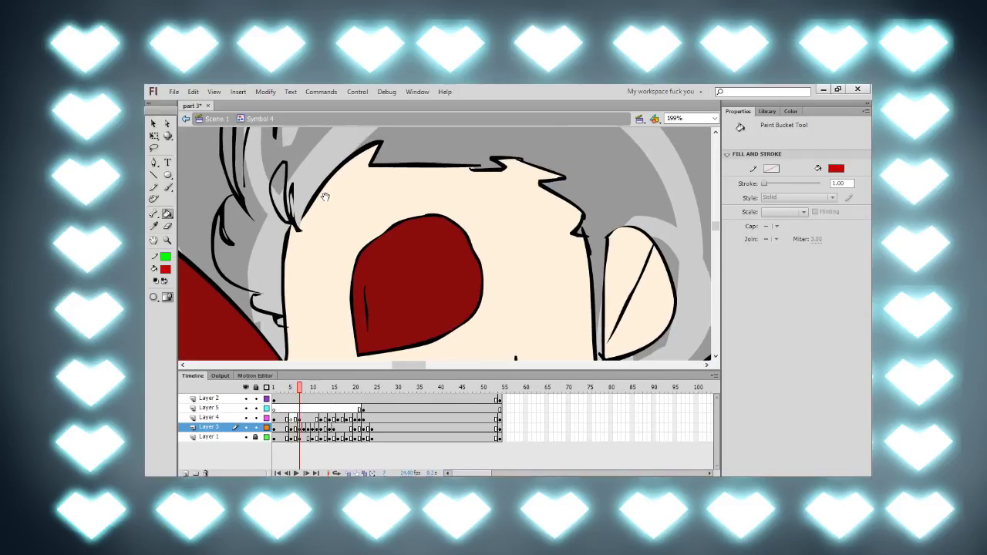
left_click(272, 187)
Step: Find the gap in the hair outline beside the face on frame 7 and bridge it with a short red brush stroke
scroll(293, 186, "down", 2)
scroll(293, 186, "right", 4)
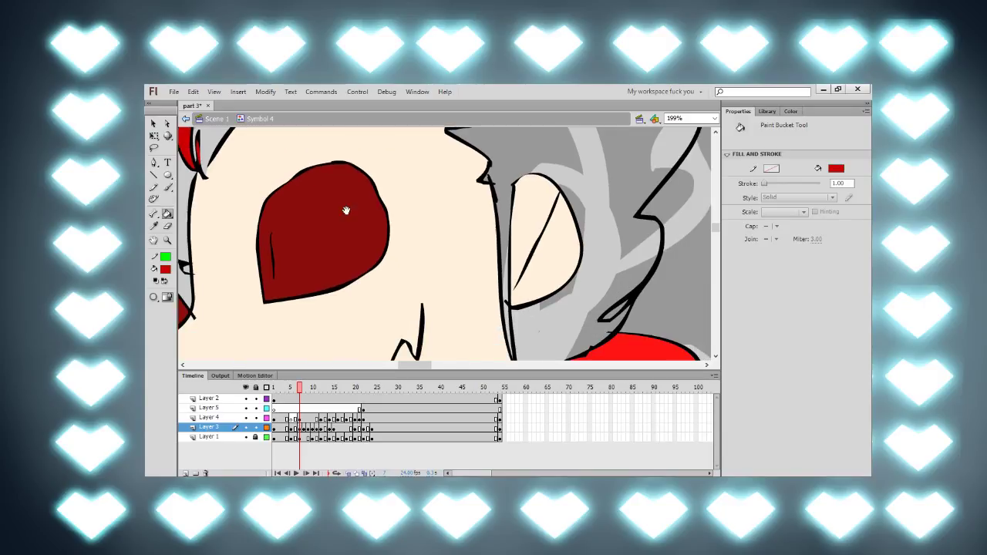
left_click_drag(302, 179, 267, 280)
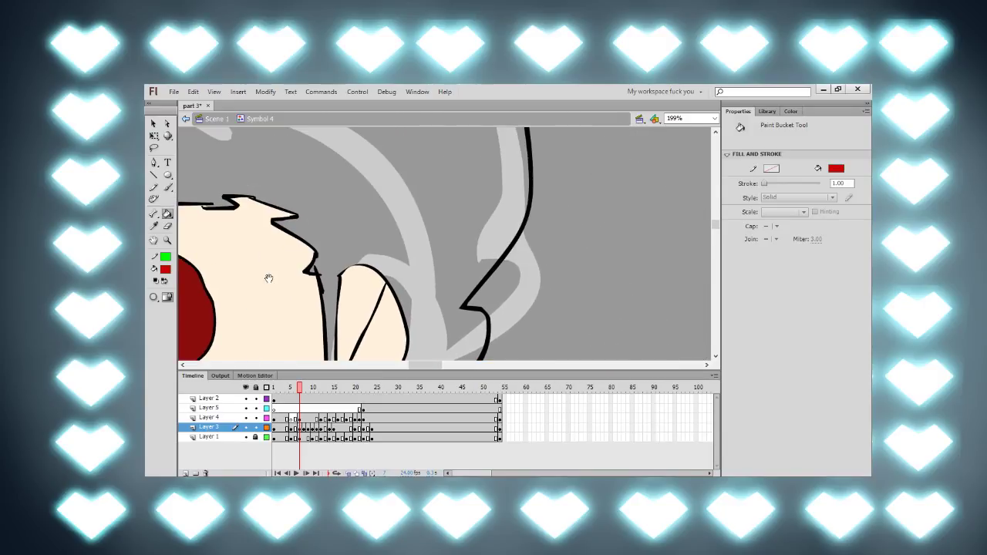
left_click_drag(360, 154, 359, 347)
left_click_drag(344, 211, 663, 186)
left_click_drag(366, 324, 438, 170)
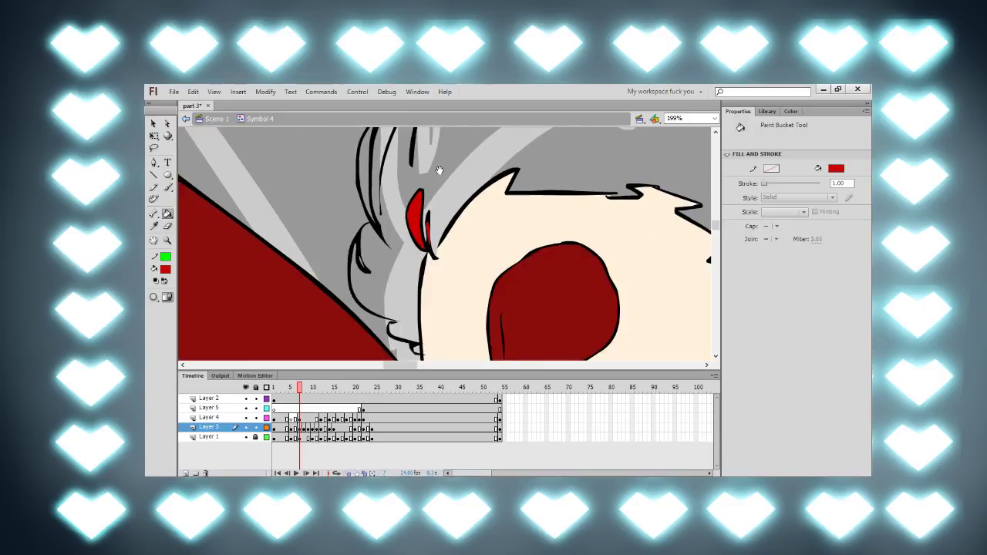
mouse_move(419, 260)
left_mouse_down()
mouse_move(416, 208)
mouse_move(408, 220)
left_mouse_up()
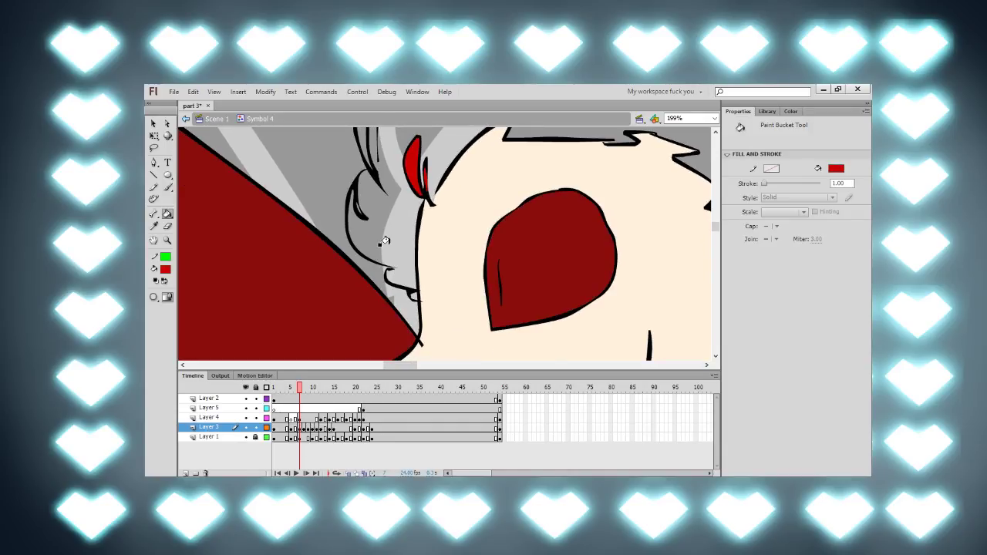
key("ctrl+=")
key("ctrl+=")
left_click_drag(224, 296, 382, 195)
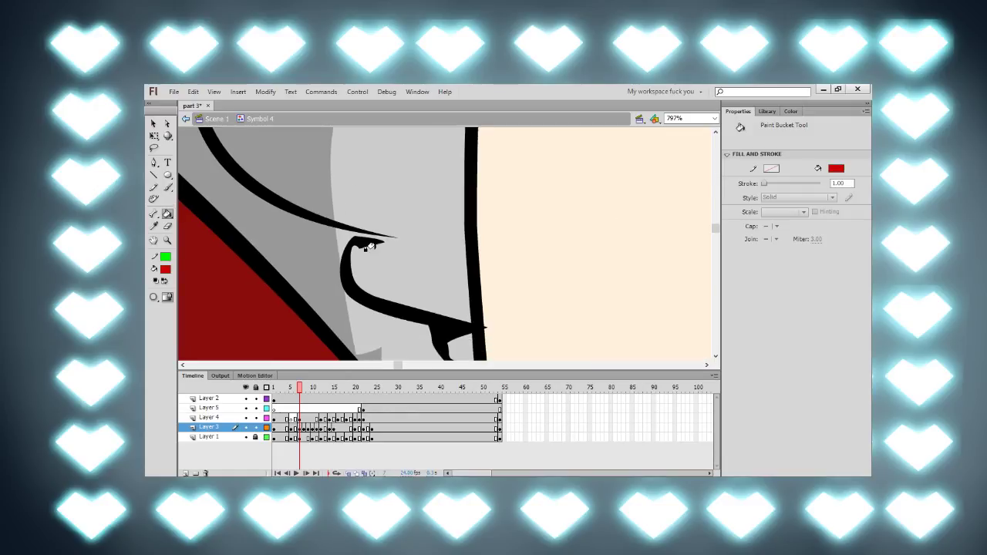
key("b")
left_click_drag(371, 235, 386, 245)
Step: Select the short red gap-closing stroke and paste it in place on Layer 4 at frame 7
key("q")
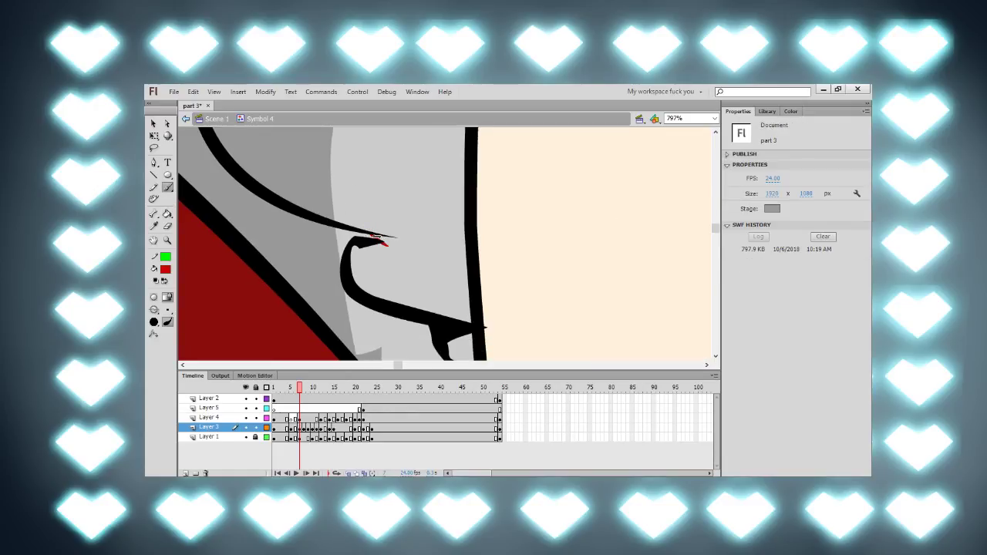
left_click(374, 234)
left_click(384, 243)
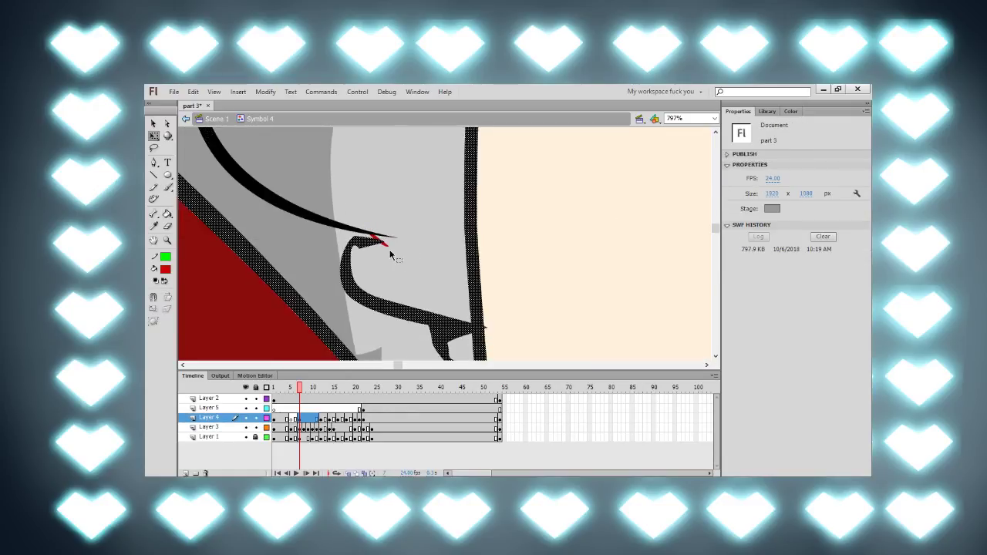
left_click(386, 245)
left_click(387, 244)
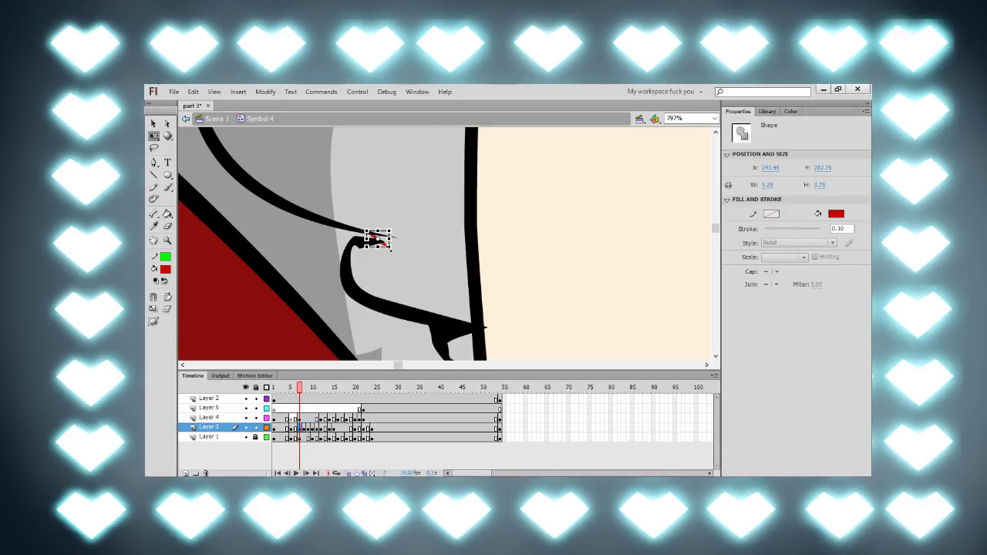
left_click(303, 416)
key("ctrl+shift+v")
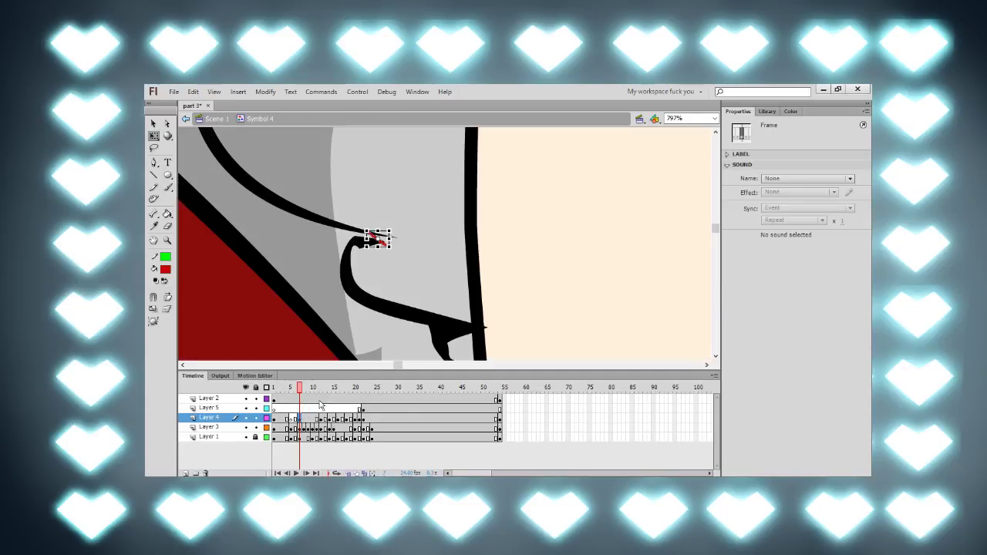
Step: Step through frames 8 to 22 to examine the hair outline around the gap, and return to frame 7 with the Paint Bucket tool
key("period")
key("period")
key("period")
key("period")
key("period")
key("period")
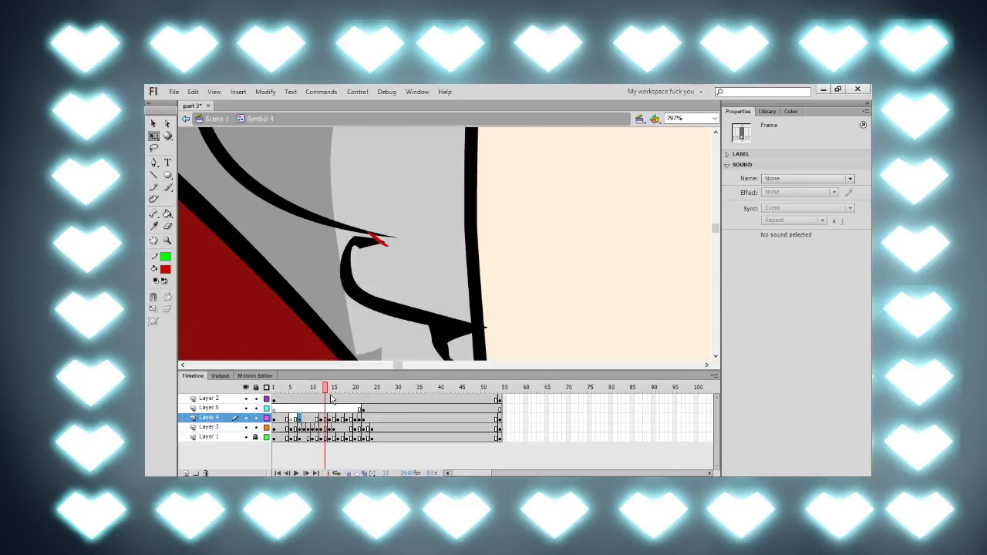
key("period")
key("period")
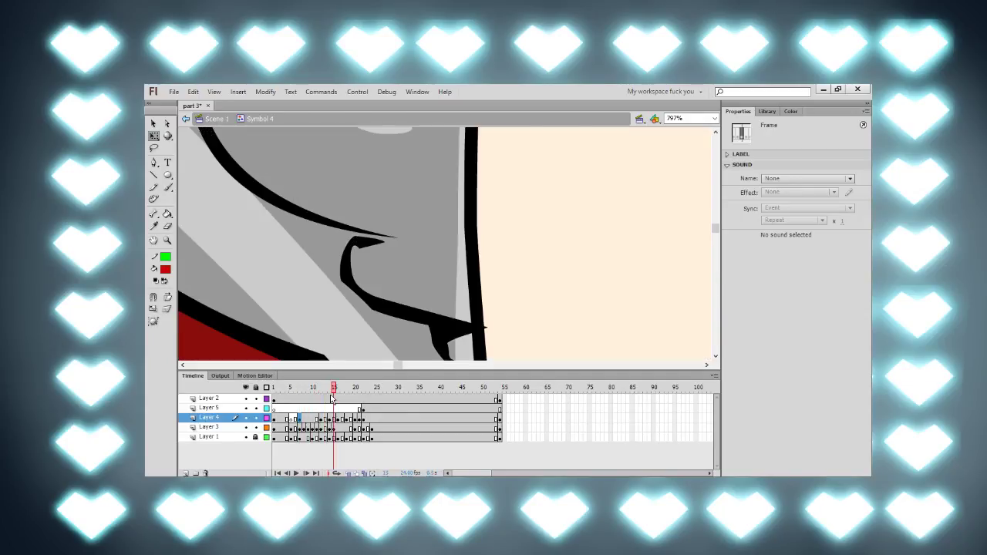
key("period")
key("period")
key("period")
key("period")
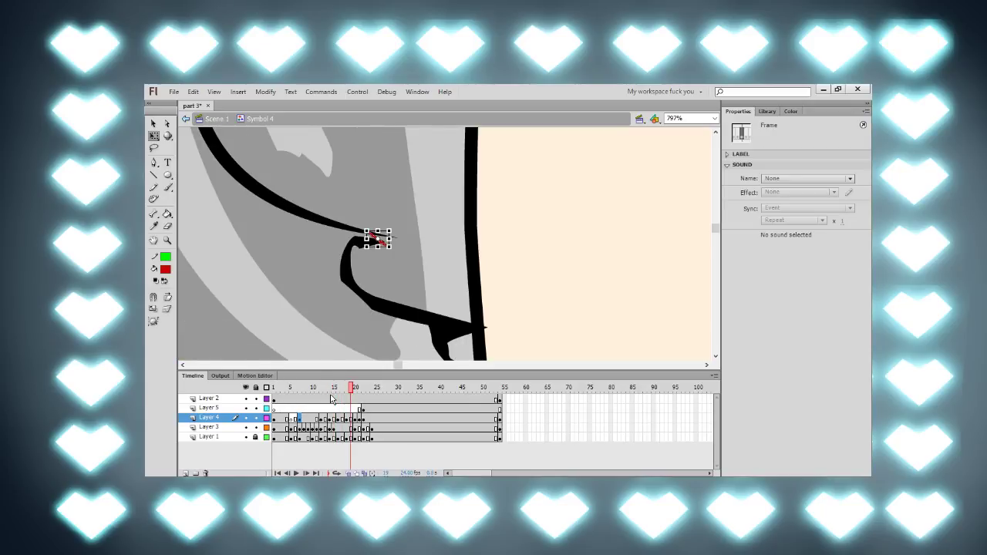
key("period")
key("period")
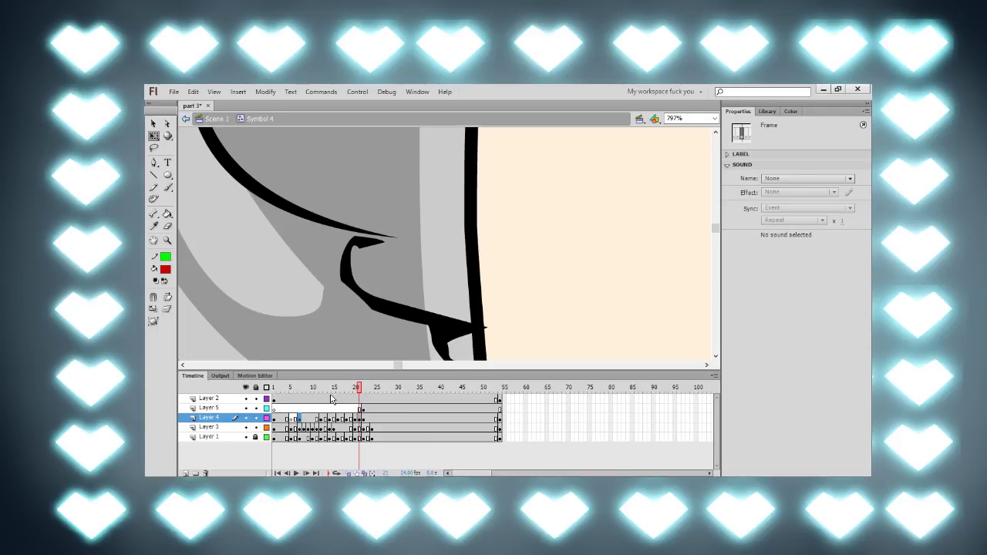
key("period")
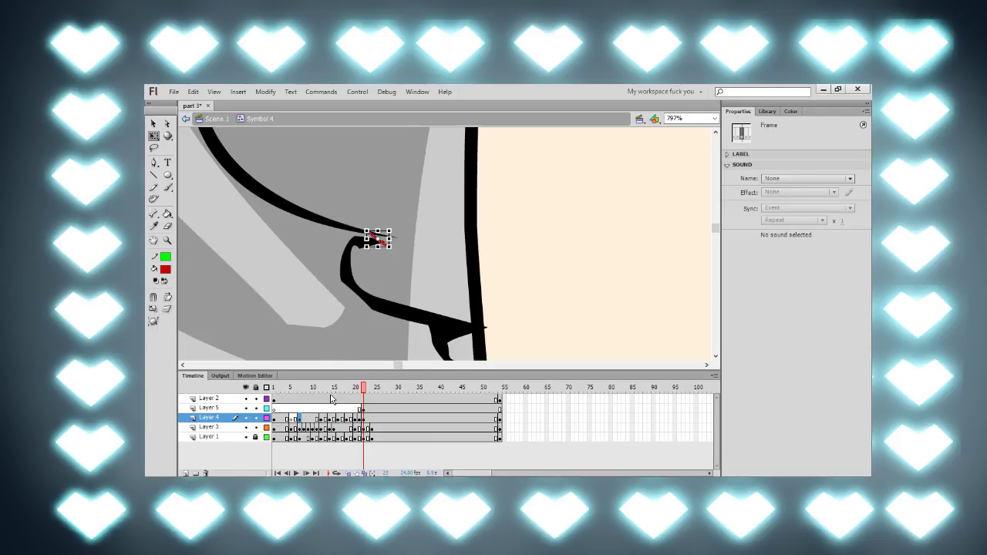
mouse_move(313, 389)
left_mouse_down()
mouse_move(284, 389)
mouse_move(299, 389)
left_mouse_up()
key("k")
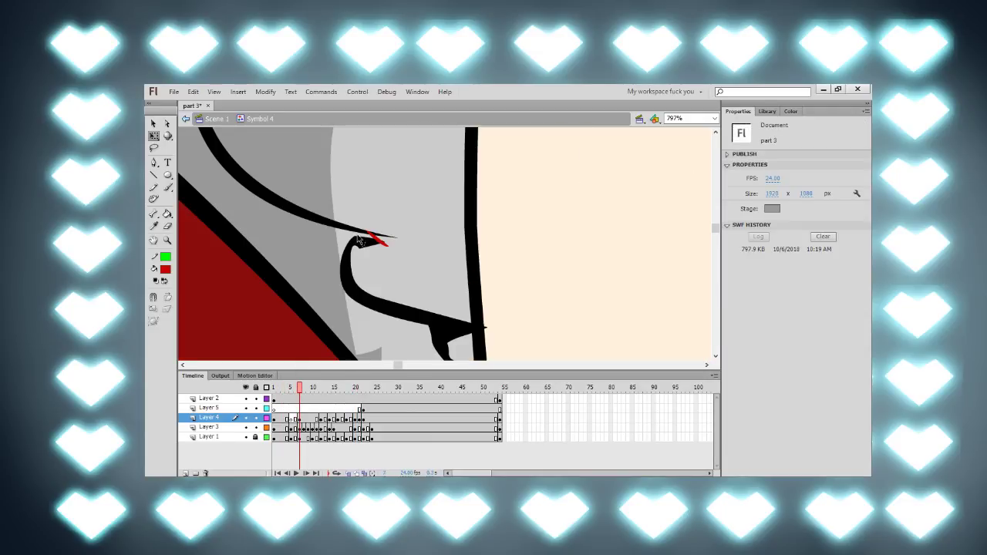
Step: Examine the hair outline on frame 7 for remaining gaps, from beside the face over the head to the ear
left_click_drag(379, 146, 387, 316)
left_click_drag(384, 177, 389, 300)
left_click_drag(393, 243, 396, 313)
mouse_move(408, 193)
left_mouse_down()
mouse_move(392, 346)
mouse_move(406, 225)
mouse_move(347, 280)
left_mouse_up()
key("ctrl+minus")
key("ctrl+minus")
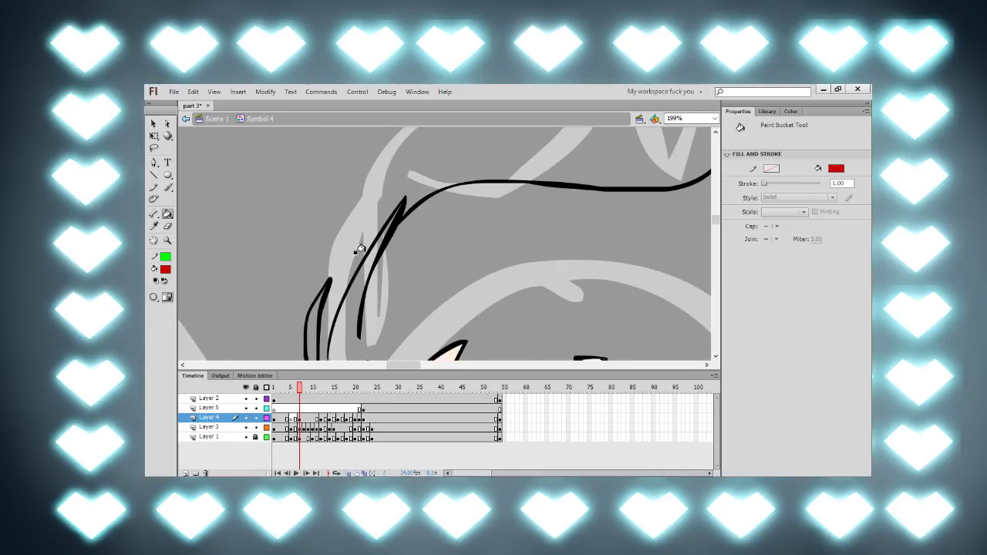
left_click_drag(578, 260, 427, 238)
mouse_move(532, 202)
left_mouse_down()
mouse_move(362, 180)
mouse_move(399, 196)
mouse_move(432, 231)
mouse_move(416, 210)
mouse_move(428, 193)
mouse_move(439, 282)
mouse_move(425, 208)
left_mouse_up()
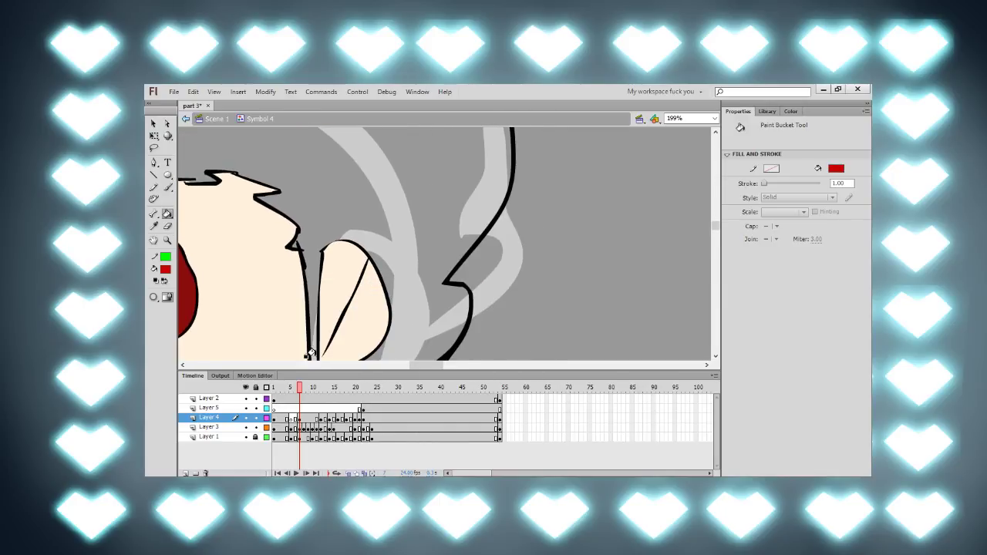
Step: Select the Layer 4 artwork on frame 7 and inspect its highlighted outline around the forehead, hair and ear
left_click(301, 419)
left_click_drag(337, 299, 418, 250)
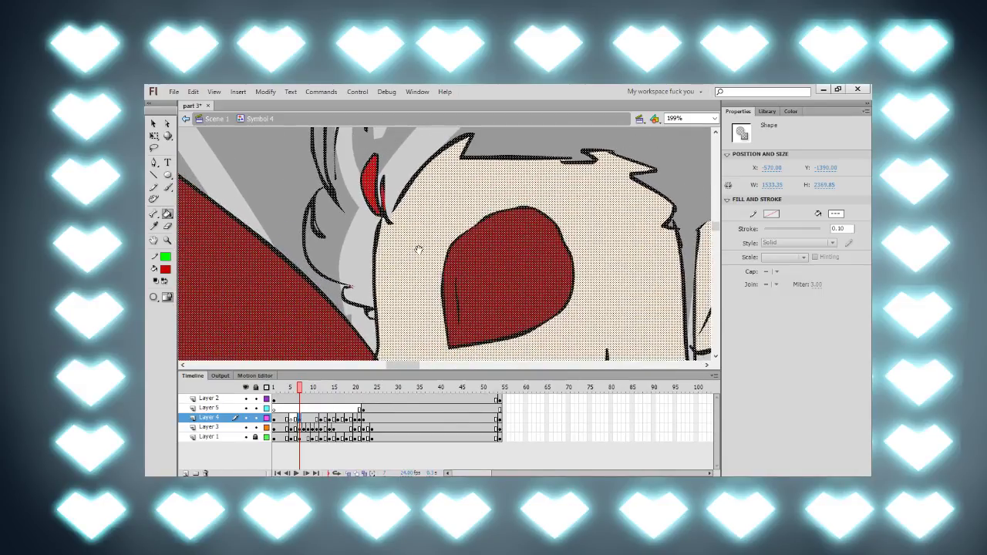
left_click_drag(374, 208, 363, 253)
left_click_drag(450, 148, 370, 357)
left_click(416, 239)
key("ctrl+z")
left_click_drag(546, 337, 408, 209)
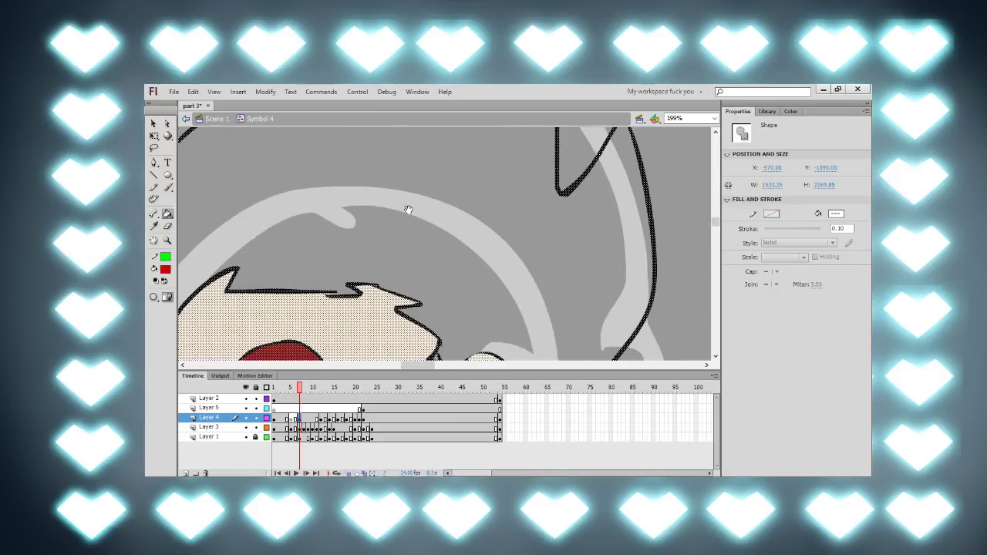
mouse_move(452, 295)
left_mouse_down()
mouse_move(405, 196)
mouse_move(398, 172)
mouse_move(414, 162)
left_mouse_up()
left_click_drag(423, 209, 425, 174)
Step: Erase the stray outline tips below the ear and at the top of the hoodie shoulder on frame 7
key("q")
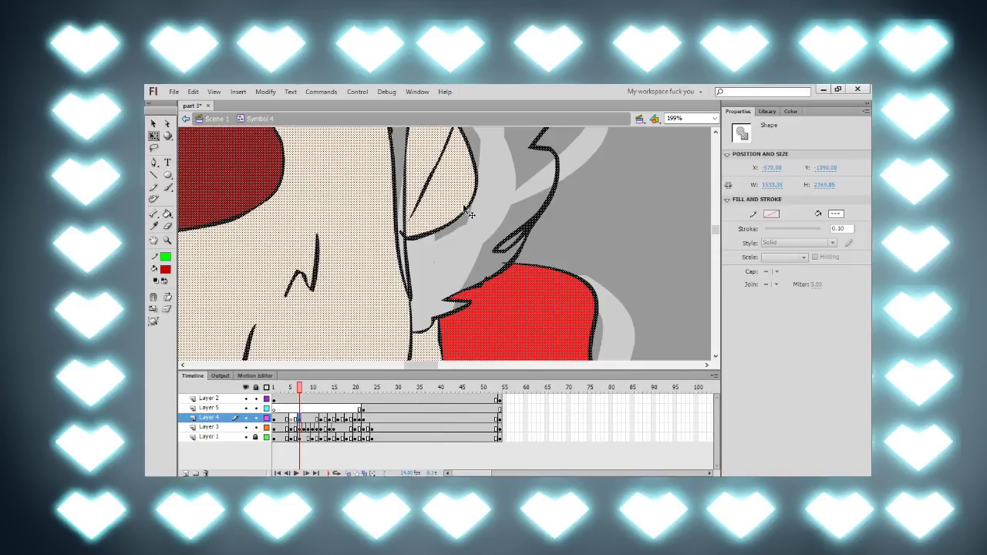
left_click(476, 229)
key("ctrl+=")
left_click_drag(427, 272, 343, 260)
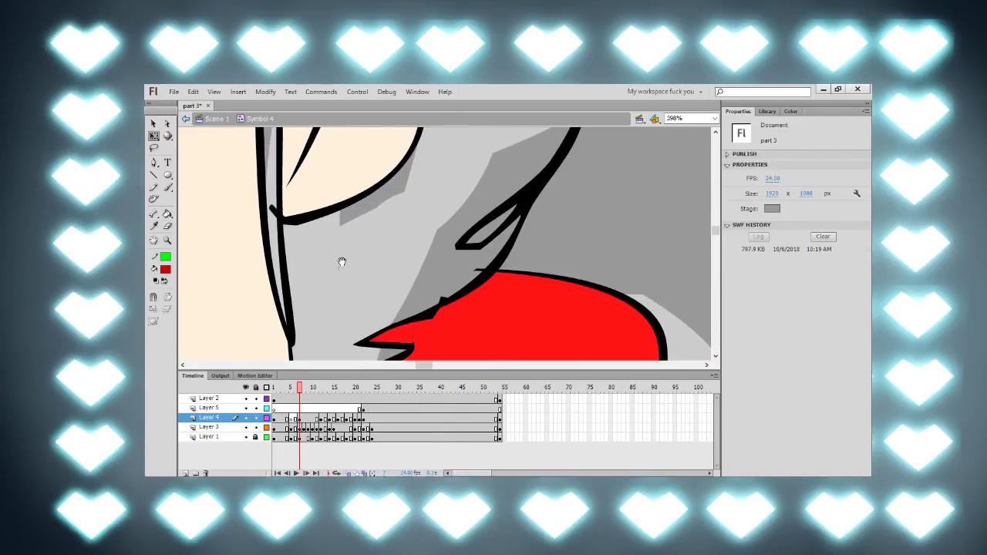
key("e")
left_click_drag(477, 267, 474, 271)
key("k")
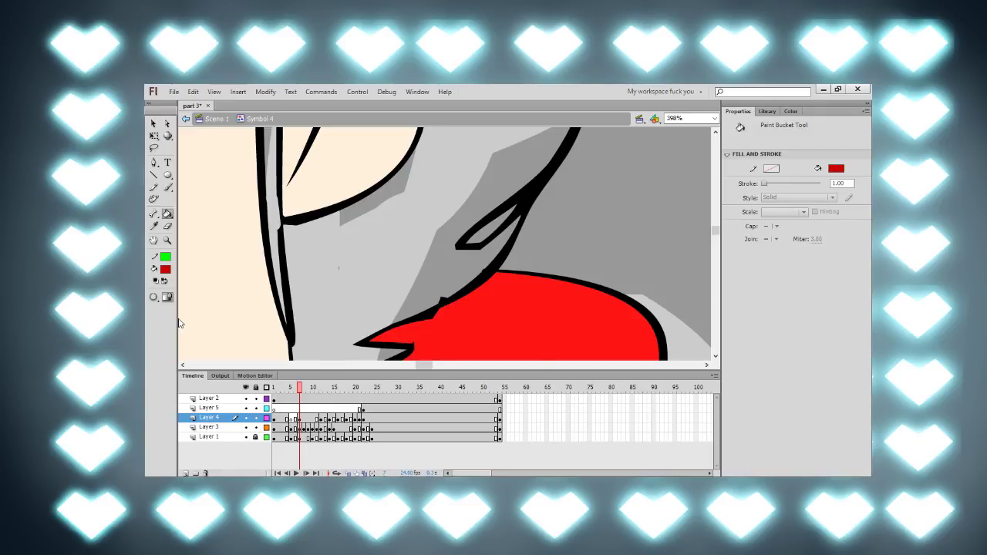
Step: Try a medium red fill in the uncoloured area beside the hoodie shoulder on frame 7
key("ctrl+minus")
key("ctrl+minus")
key("ctrl+minus")
left_click_drag(419, 292, 360, 243)
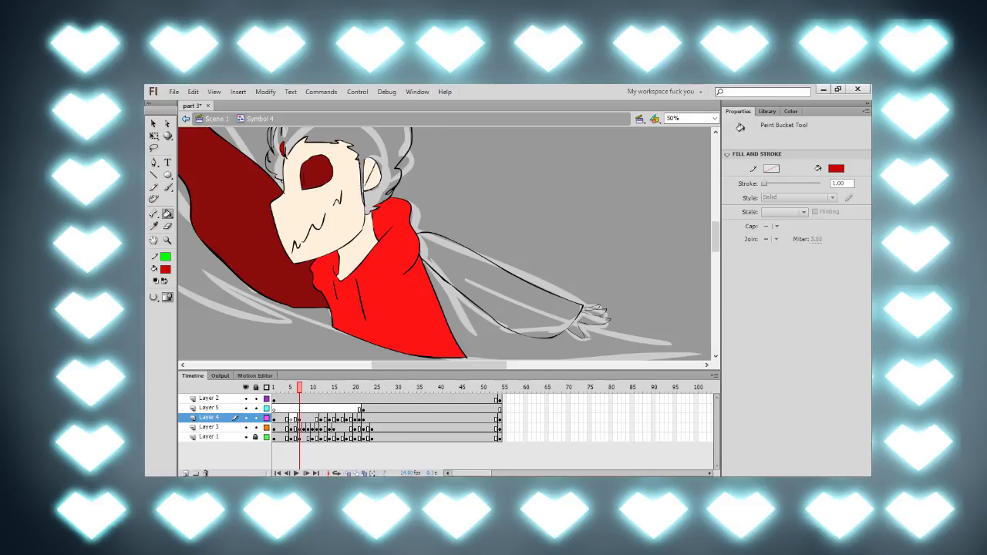
key("ctrl+=")
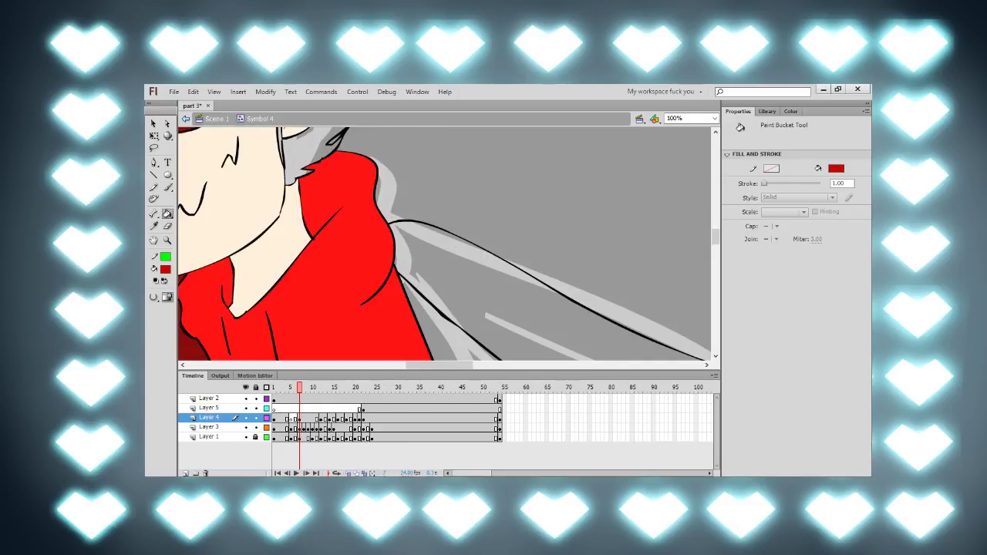
left_click(412, 279)
key("ctrl+z")
Step: Bridge the open end of the hair strand left of the forehead with a short red brush stroke on frame 7 and select it
left_click_drag(383, 307, 480, 242)
mouse_move(441, 139)
left_mouse_down()
mouse_move(496, 258)
mouse_move(495, 329)
mouse_move(509, 335)
left_mouse_up()
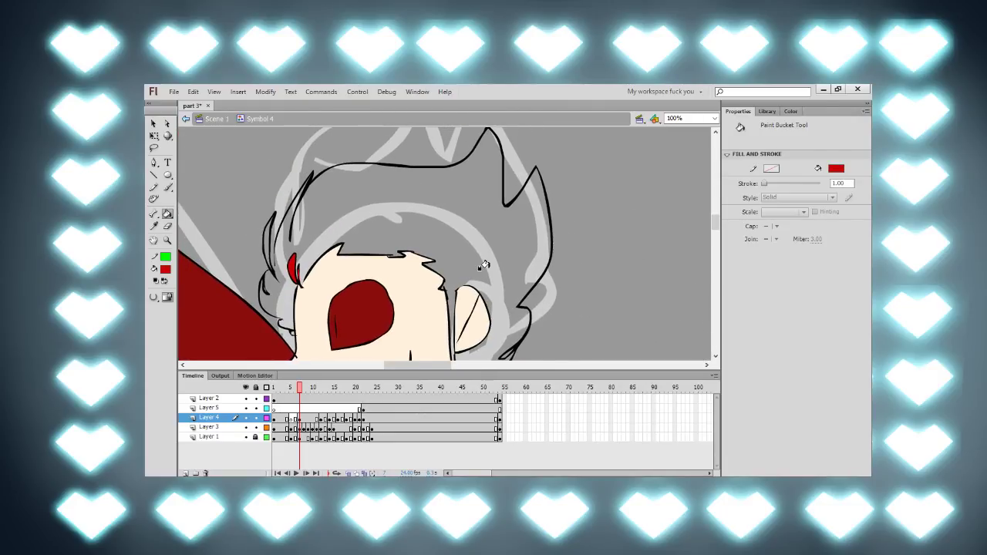
key("ctrl+=")
key("ctrl+=")
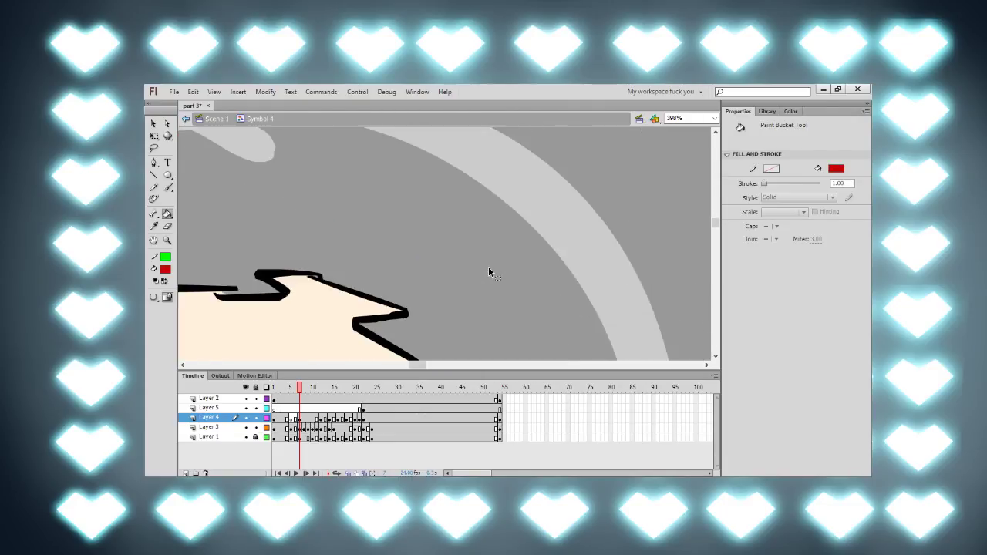
mouse_move(562, 159)
left_mouse_down()
mouse_move(415, 239)
mouse_move(286, 347)
mouse_move(424, 334)
mouse_move(414, 255)
mouse_move(434, 238)
mouse_move(579, 221)
mouse_move(467, 218)
mouse_move(475, 232)
mouse_move(450, 274)
mouse_move(404, 194)
mouse_move(297, 256)
left_mouse_up()
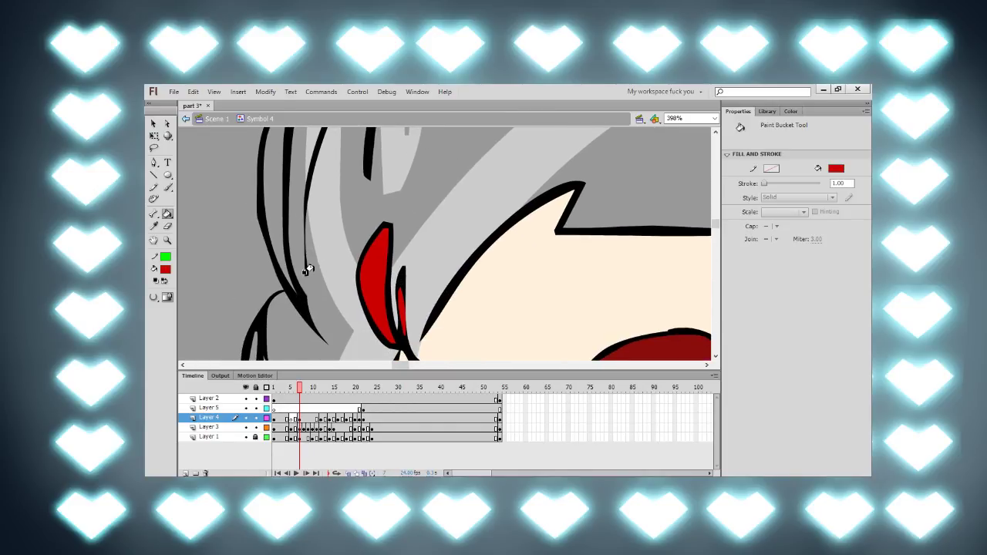
key("b")
left_click_drag(306, 271, 306, 316)
key("q")
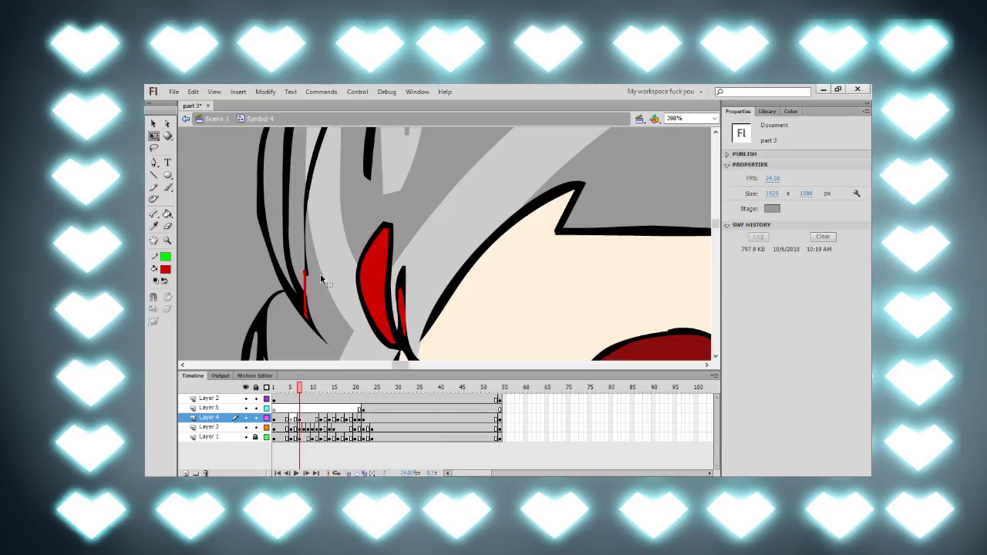
key("b")
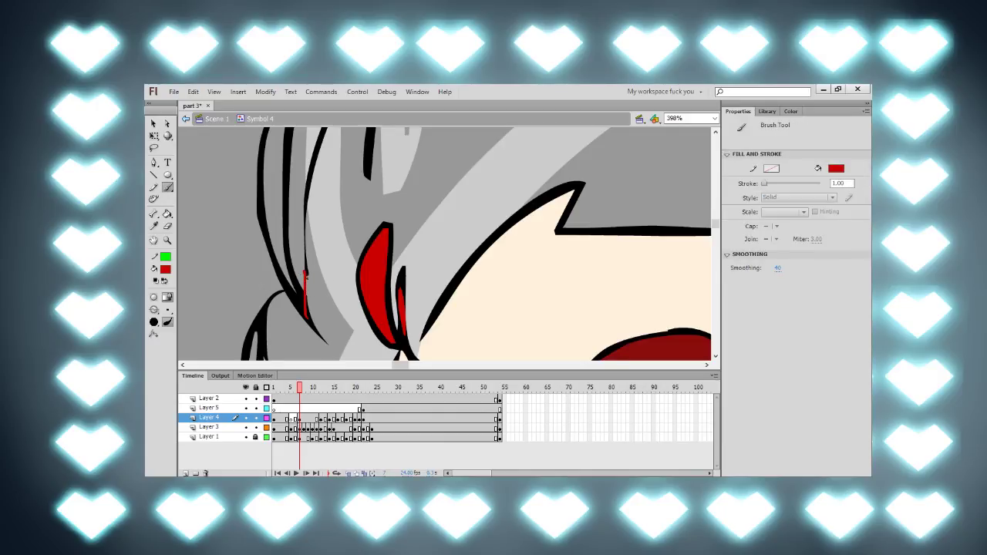
key("ctrl+z")
key("q")
left_click(307, 290)
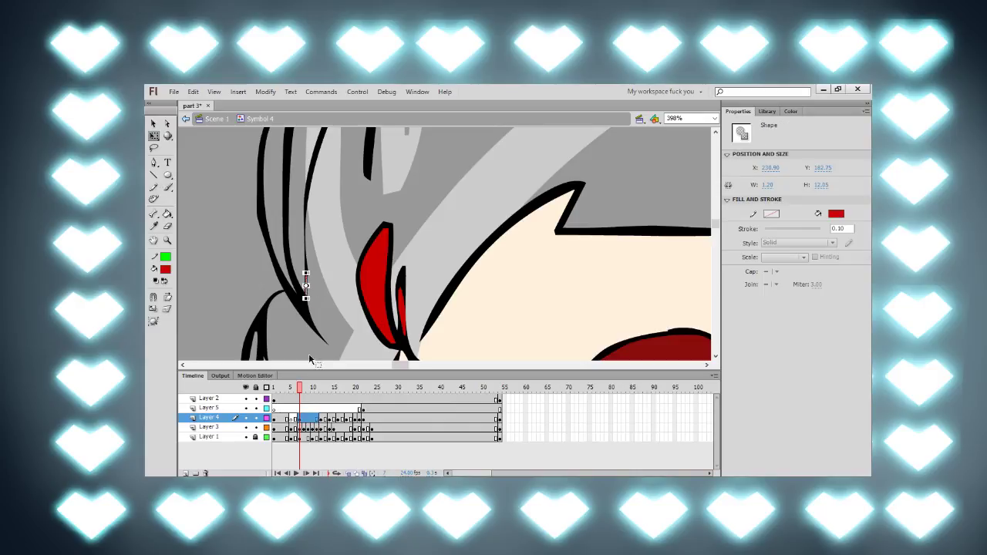
Step: Paste the gap-closing stroke in place on the following Layer 4 keyframes through frame 21
left_click(301, 348)
key("period")
key("period")
key("period")
key("period")
key("period")
key("period")
key("period")
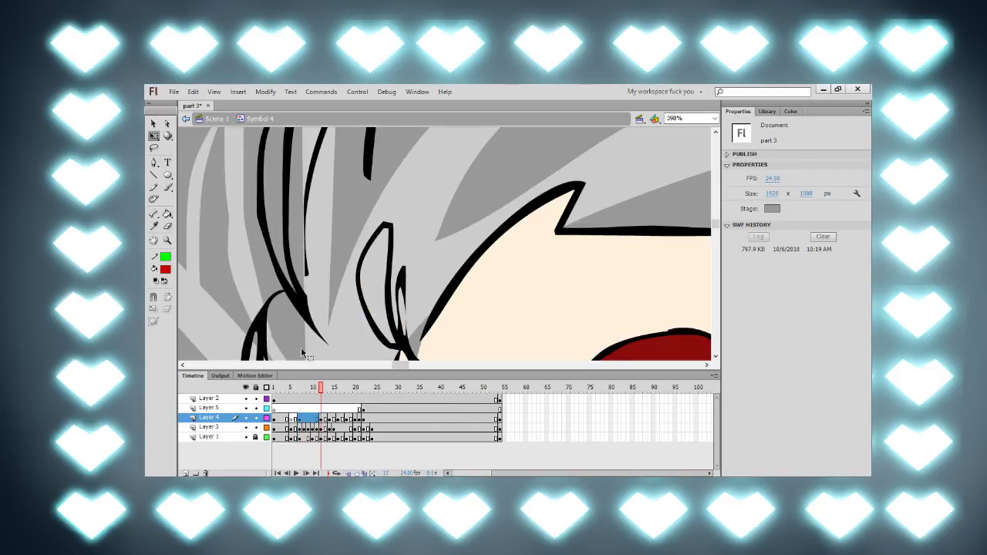
key("period")
key("period")
key("period")
key("period")
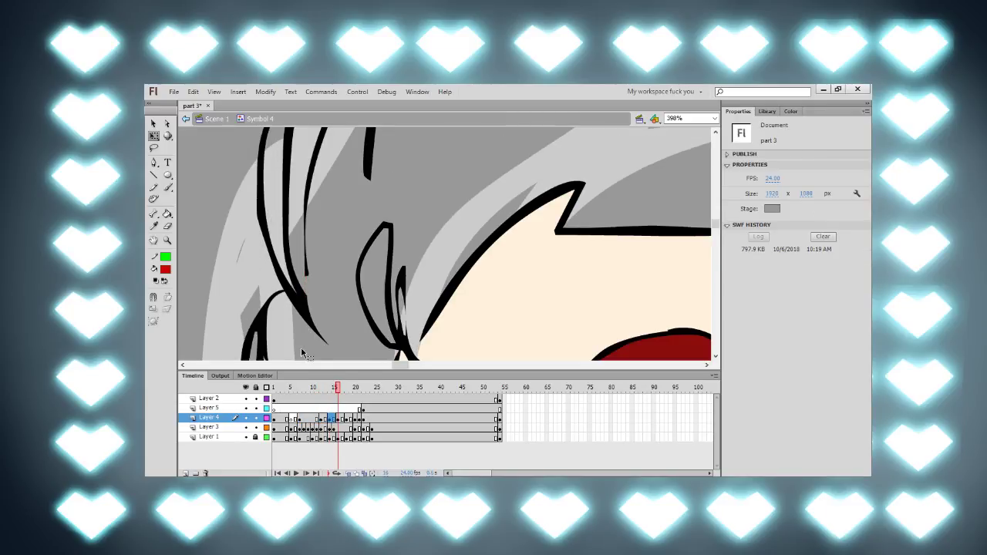
key("period")
key("period")
key("period")
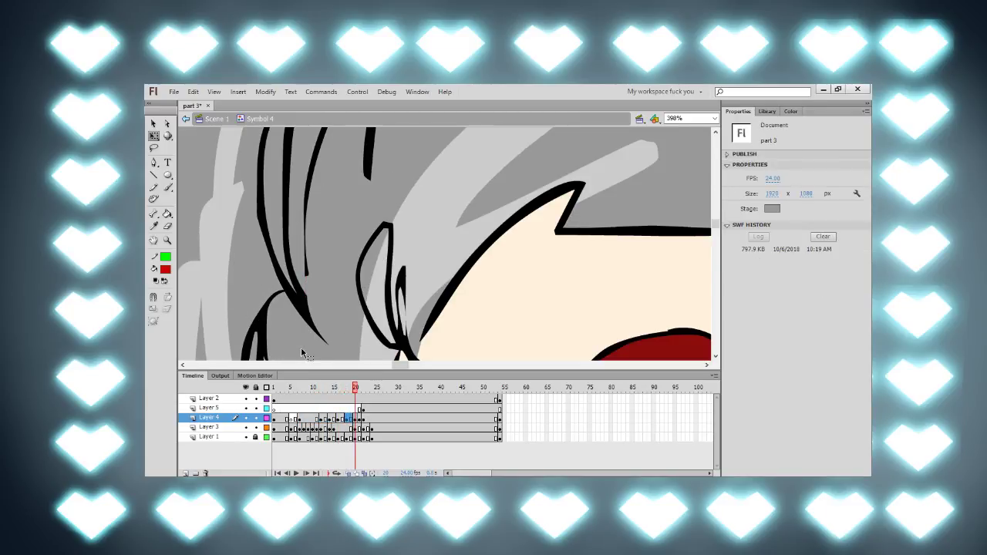
key("ctrl+shift+v")
key("ctrl+z")
key("comma")
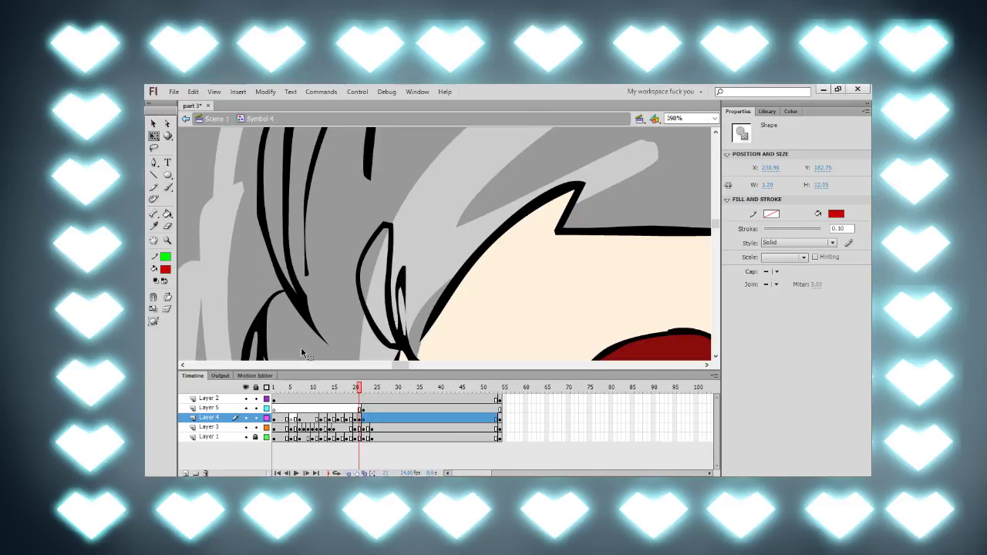
key("ctrl+shift+v")
Step: Fill the main hair area and the side strands with medium red on frame 10
left_click(312, 394)
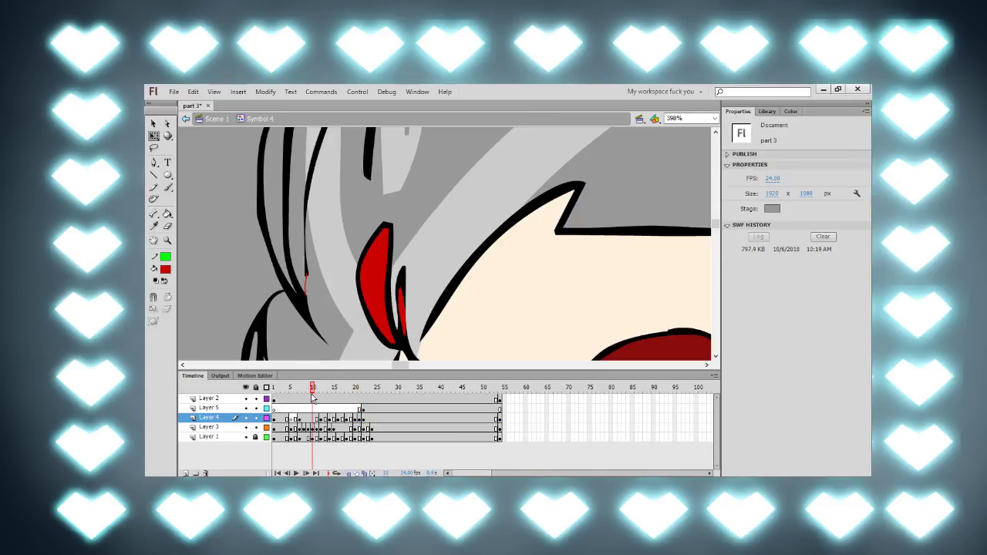
left_click(358, 259)
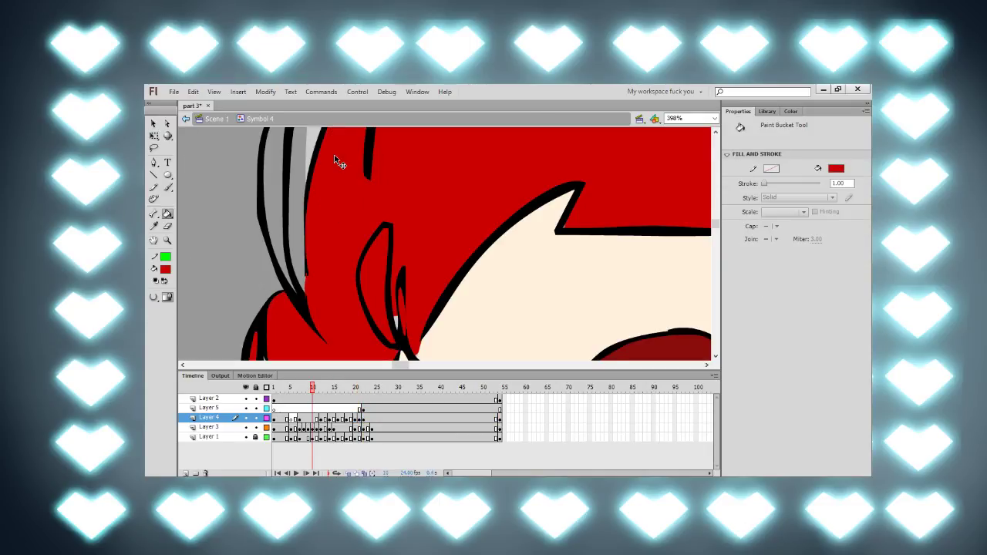
key("ctrl+1")
left_click_drag(397, 230, 389, 189)
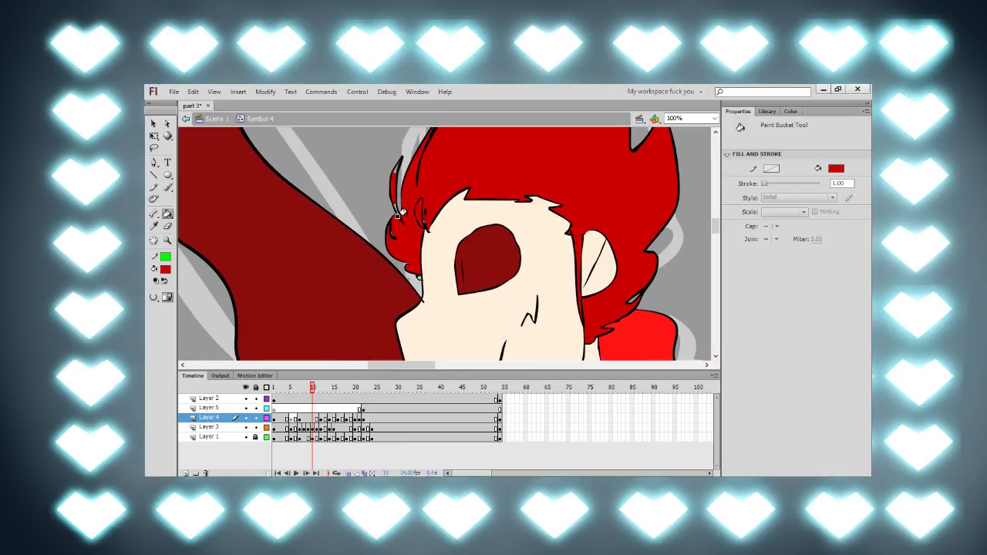
key("ctrl+z")
left_click_drag(474, 310, 418, 260)
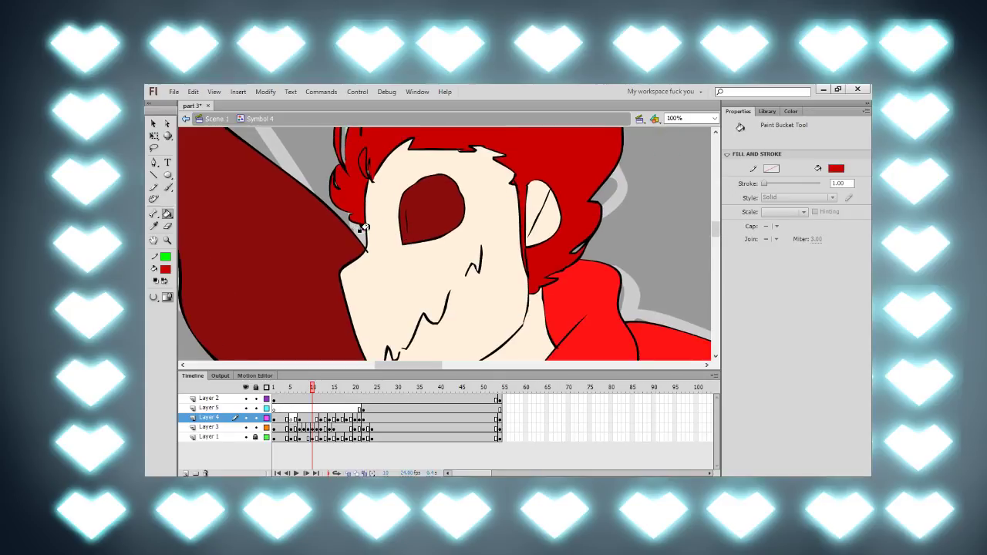
Step: Fill the small hair tuft beside the cheek with medium red and check the colouring back to frame 7
key("period")
key("period")
key("comma")
key("comma")
key("comma")
key("comma")
key("comma")
key("comma")
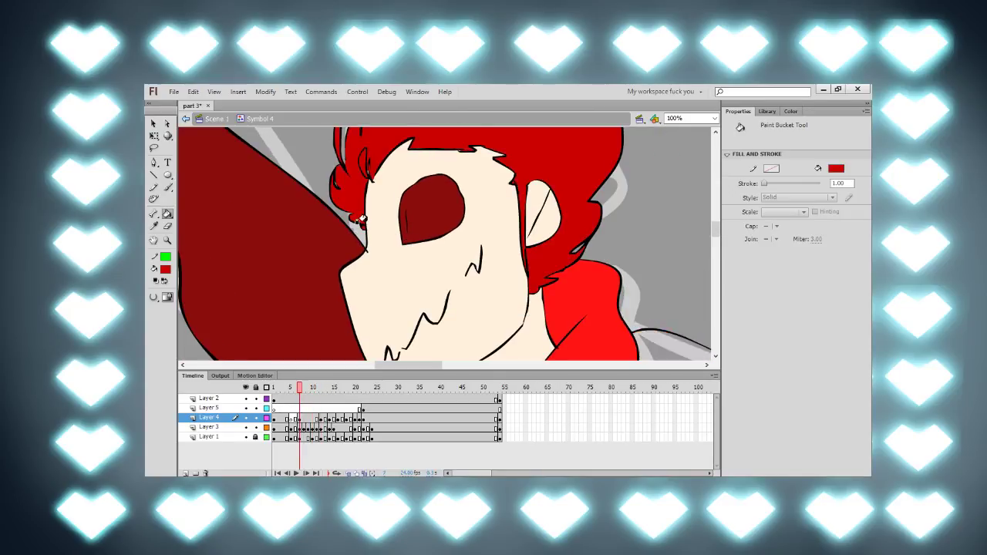
Step: Fill the main hair area with medium red on frame 12
key("period")
key("period")
key("period")
key("period")
key("period")
key("period")
left_click(361, 204)
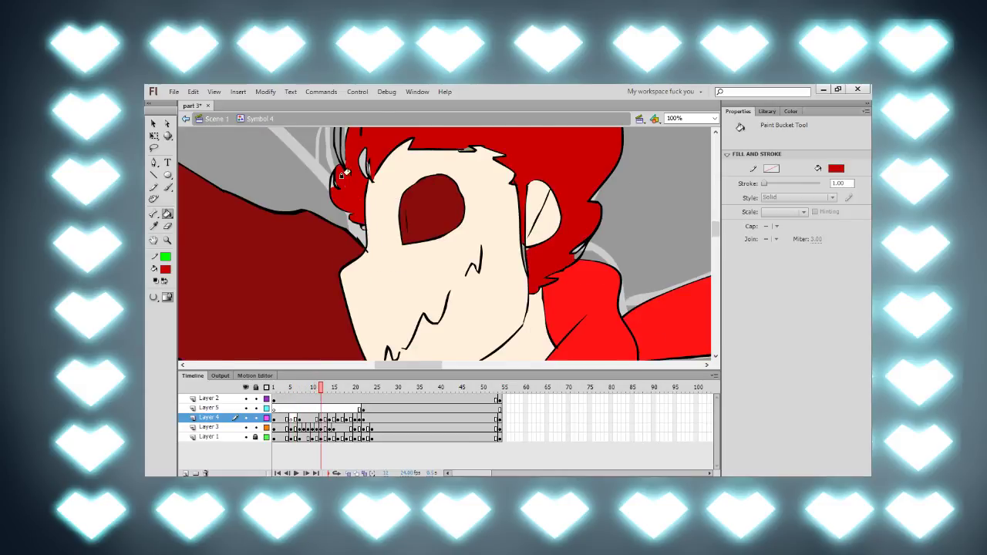
Step: Continue the medium red fill of the main hair area through frame 15
key("period")
key("period")
key("period")
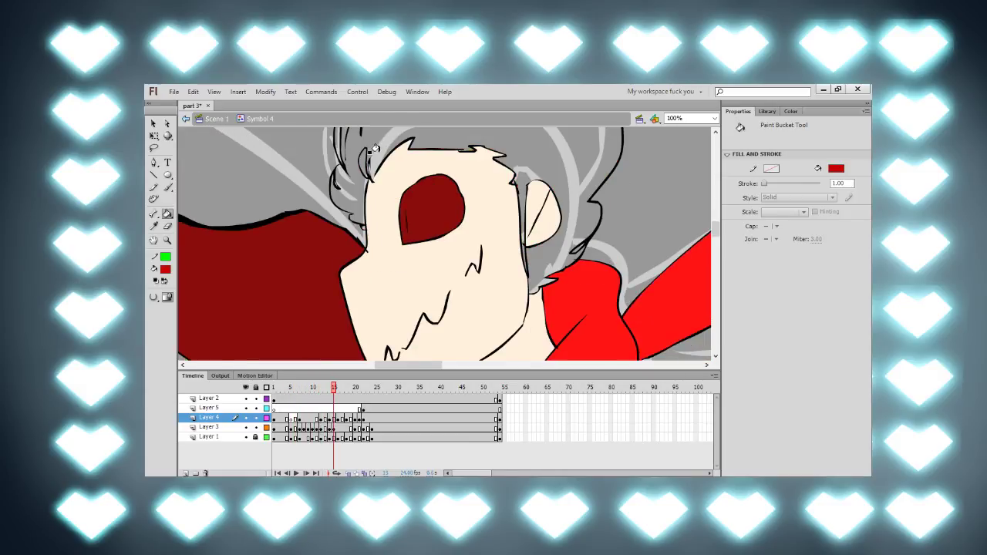
key("comma")
key("comma")
key("period")
key("period")
key("period")
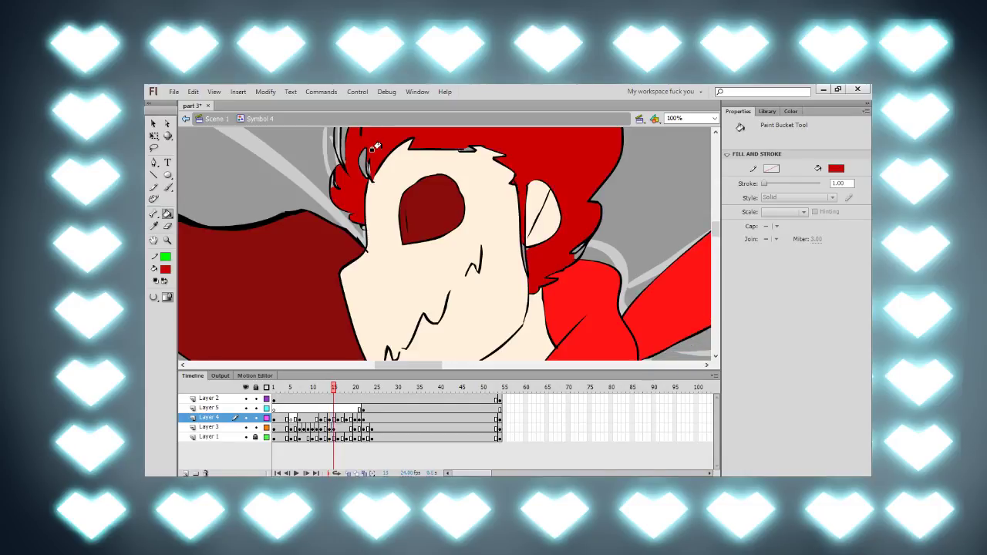
Step: Fill the main hair area with medium red on the next Layer 4 keyframes through frame 18
key("period")
left_click(377, 144)
key("period")
left_click(377, 146)
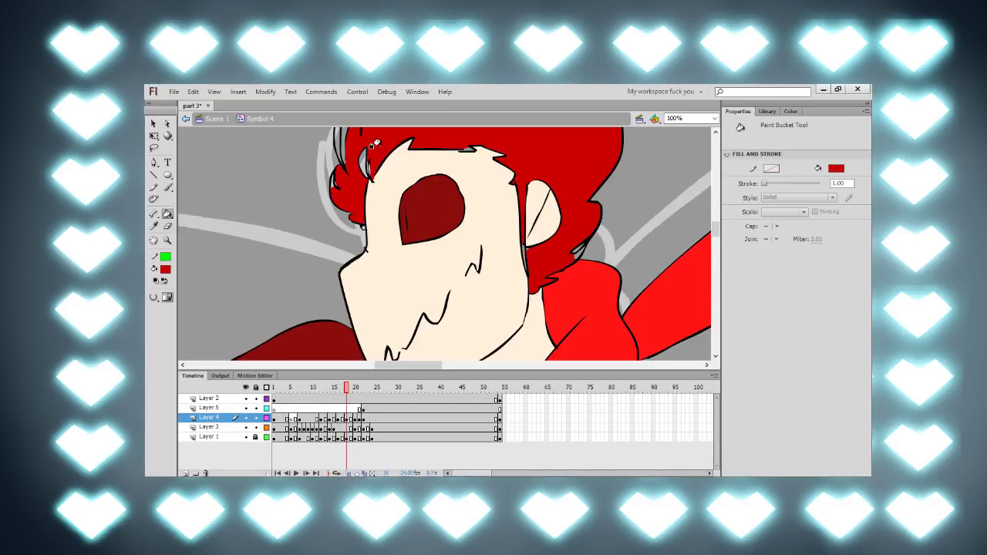
Step: Fill the main hair area with medium red on the remaining keyframes up to frame 21
key("period")
key("period")
left_click(376, 146)
key("comma")
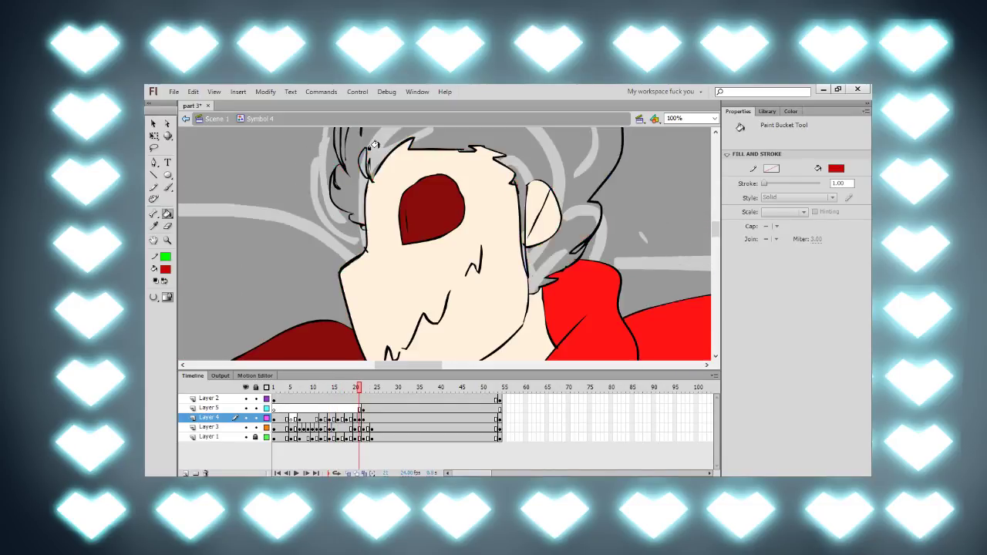
left_click(375, 146)
key("comma")
key("period")
key("period")
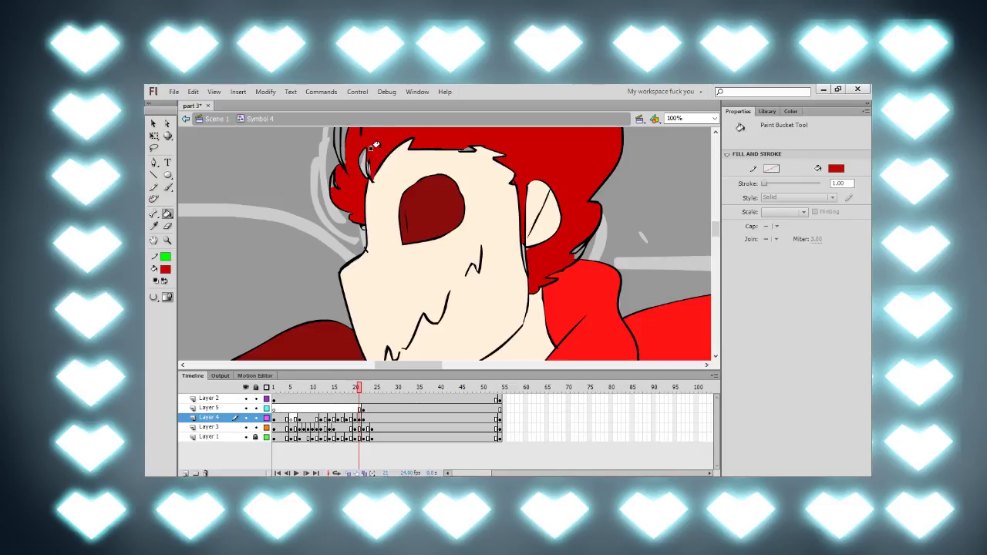
Step: Fill the small hair strand beside the forehead with medium red on frame 19
key("comma")
key("comma")
key("comma")
key("space")
scroll(364, 196, "up", 3)
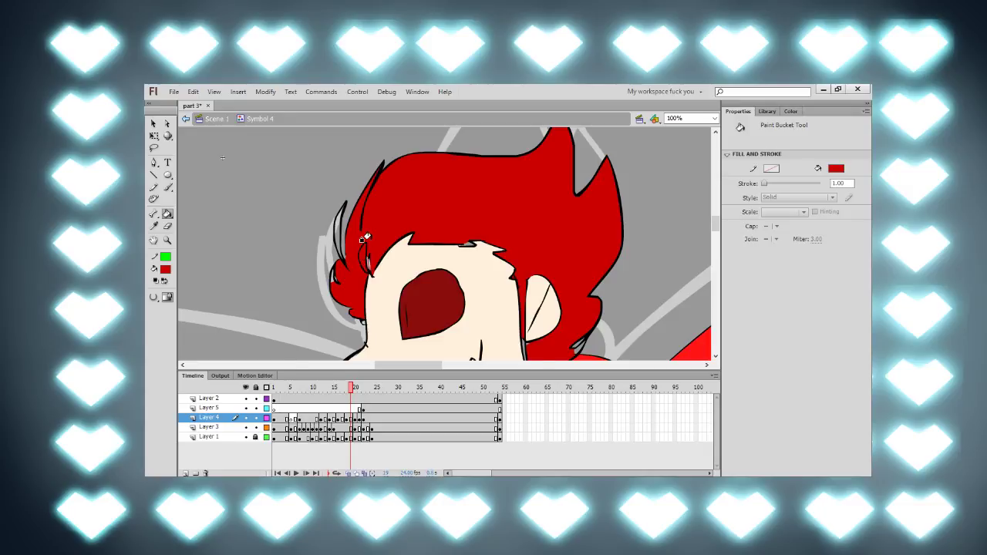
scroll(366, 260, "up", 4, "ctrl")
Step: Fill the small forehead strands with medium red on frame 17, undoing the fill that recolours their black outline
key("comma")
key("comma")
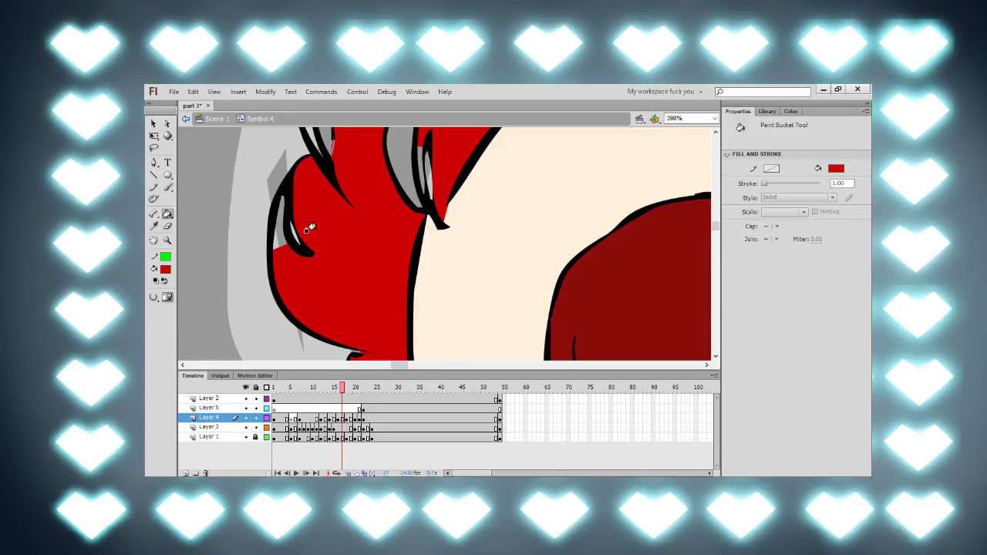
left_click_drag(407, 186, 385, 246)
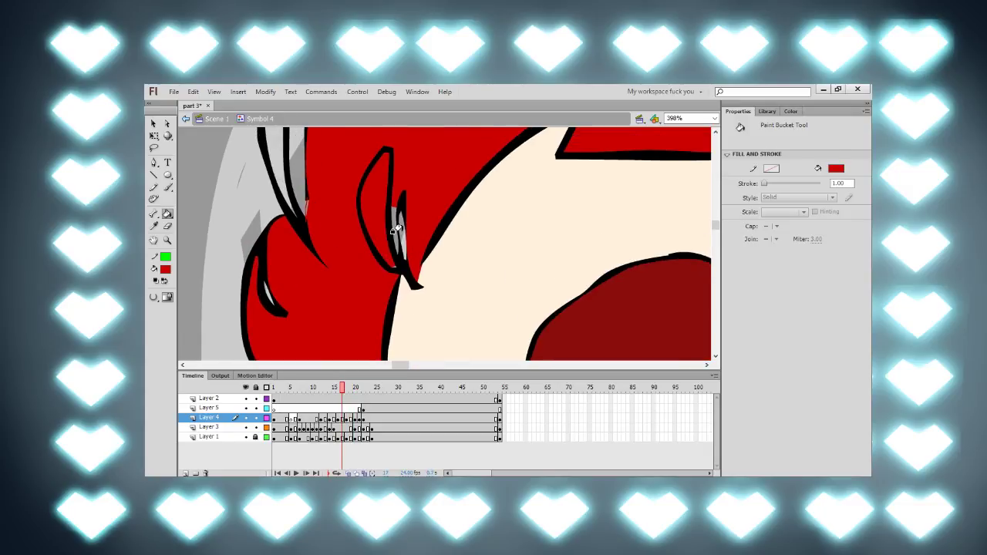
left_click(387, 266)
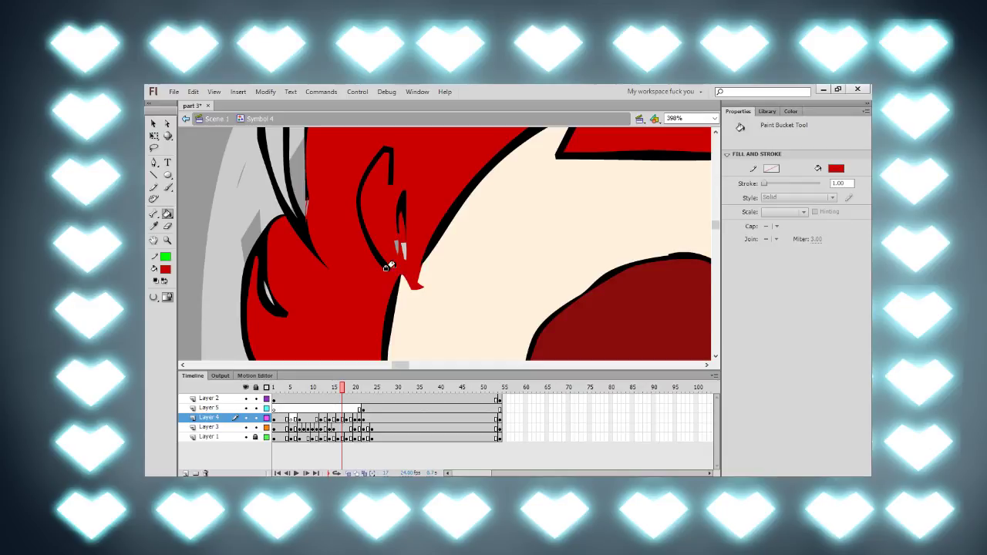
key("ctrl+z")
left_click_drag(374, 230, 397, 299)
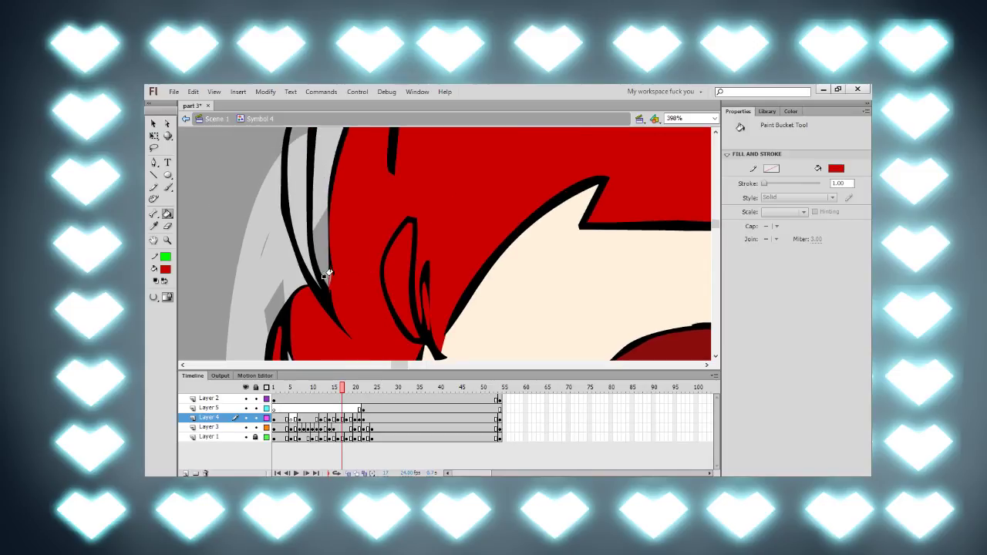
Step: Fill the outer hair strand at the side of the head with medium red on frame 17
left_click(303, 263)
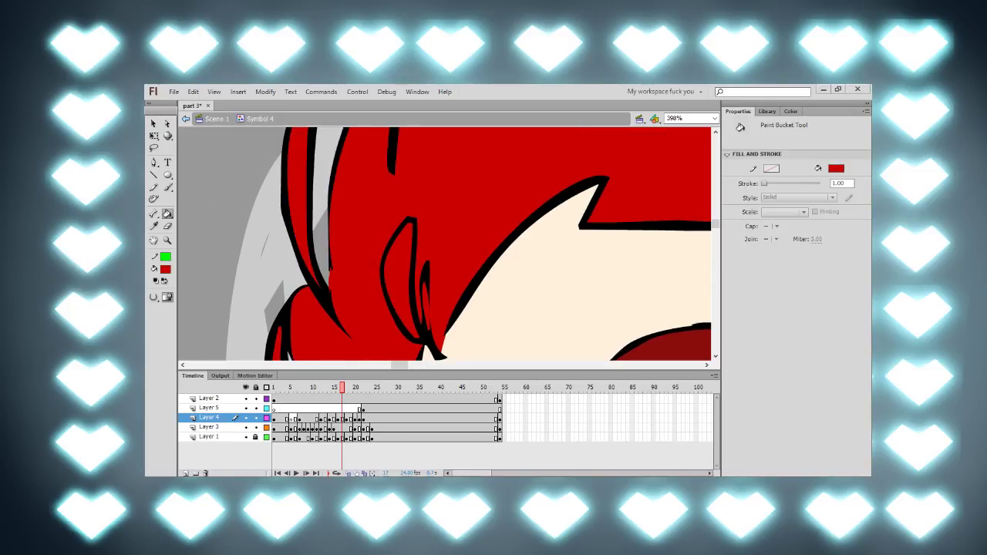
left_click_drag(324, 323, 339, 196)
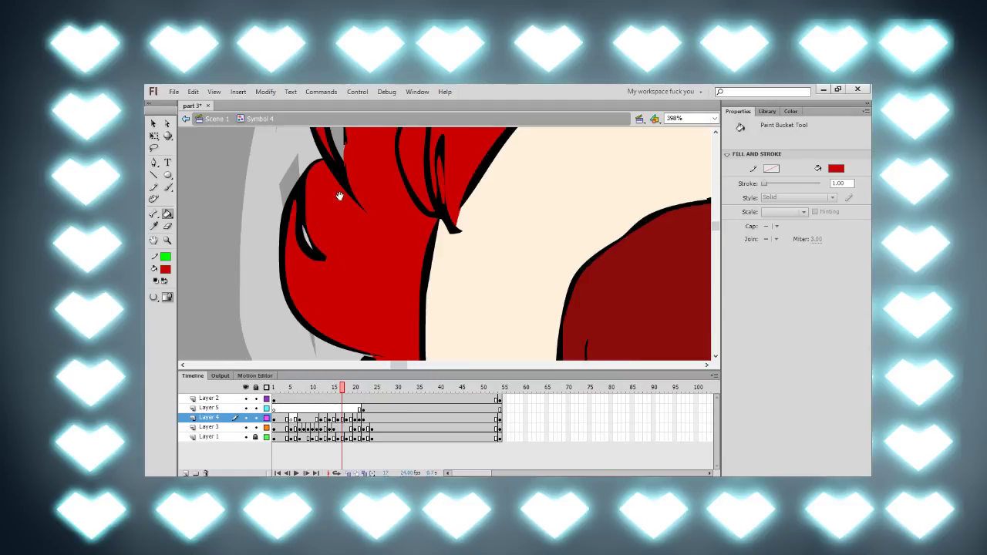
left_click_drag(346, 244, 308, 262)
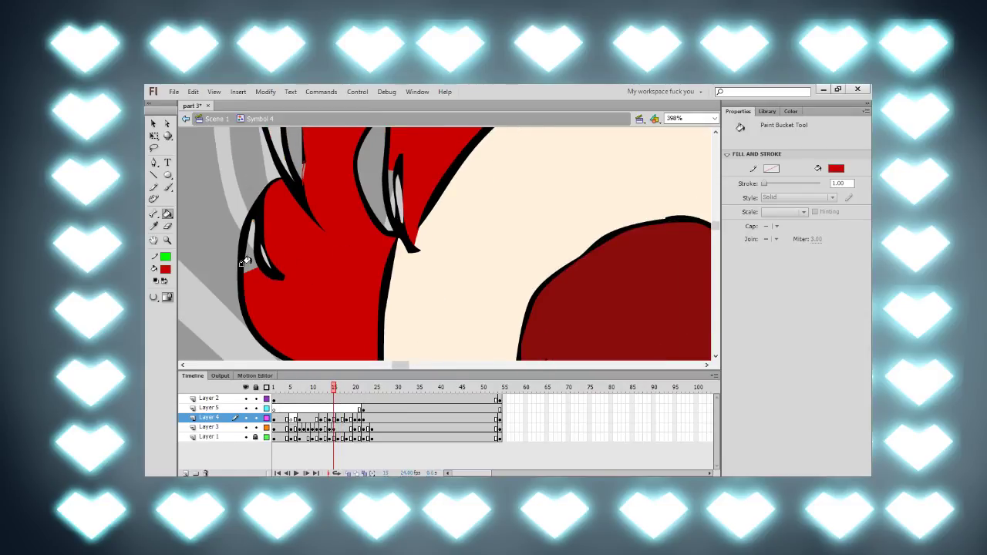
Step: Fill the side tuft and small forehead strands with medium red on frame 15, undoing the fill that recolours the outer strands' outline
left_click(245, 262)
left_click(385, 206)
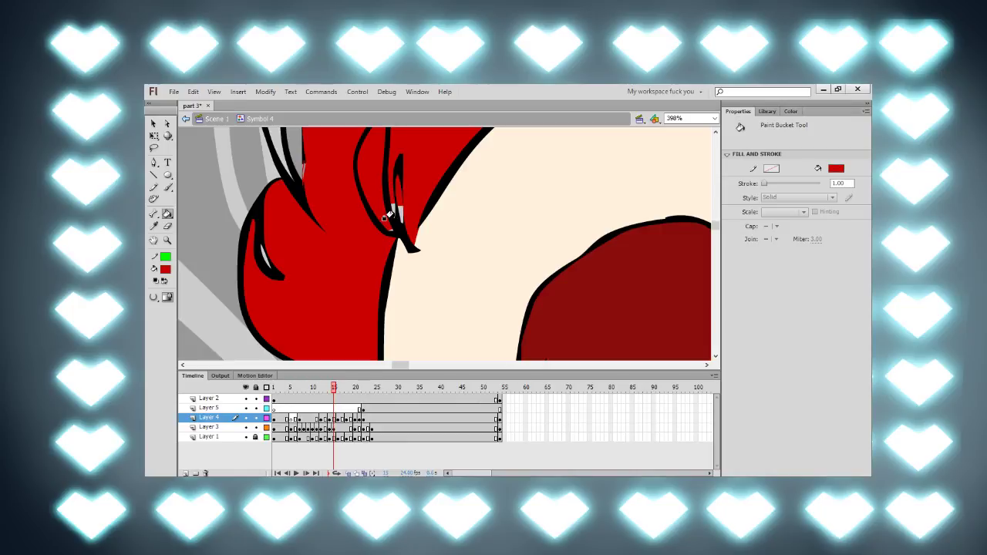
left_click(392, 212)
left_click(398, 214)
left_click_drag(340, 200, 357, 247)
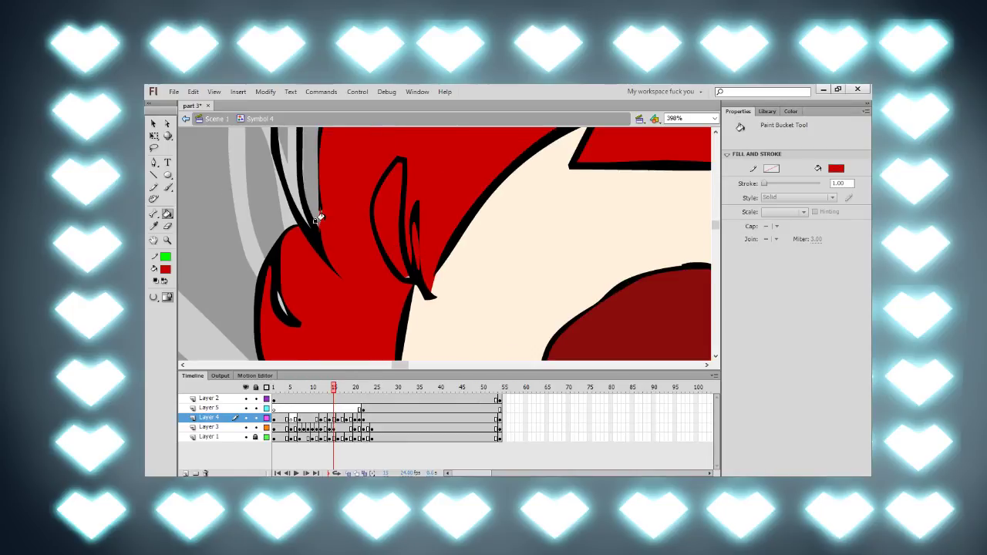
left_click(289, 196)
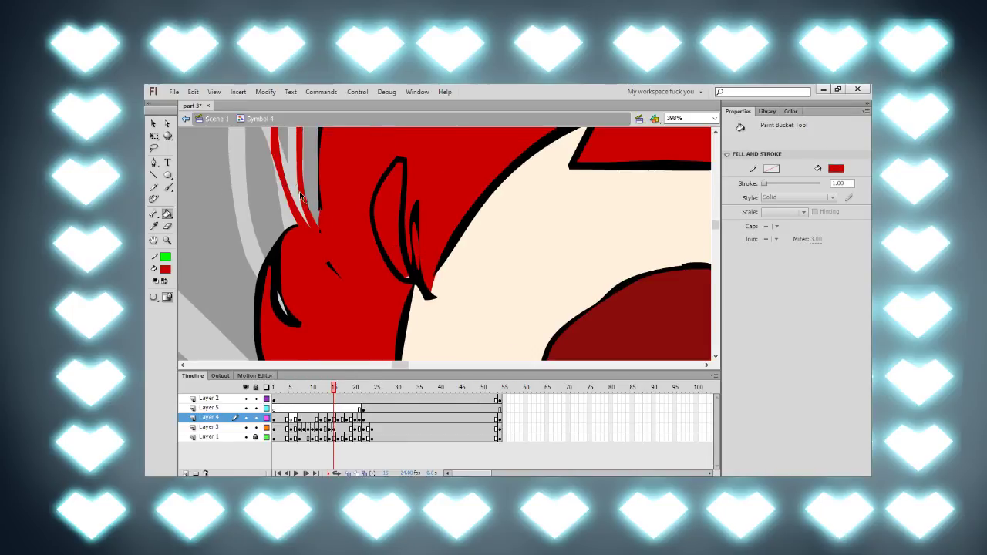
key("ctrl+z")
Step: Fill the outer side strand and small forehead strands with medium red on frame 13, undoing the stray fills near the strand tips
key("comma")
key("comma")
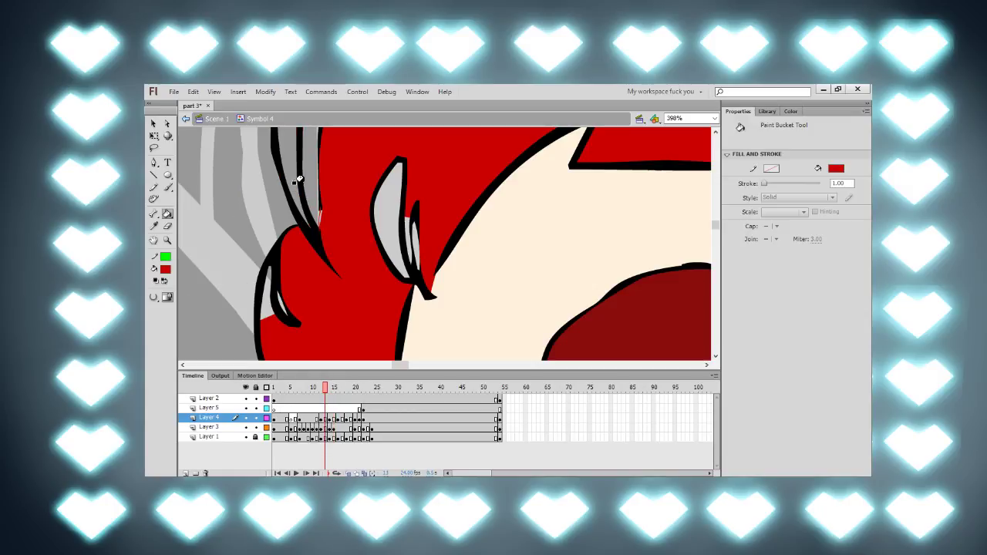
left_click(379, 213)
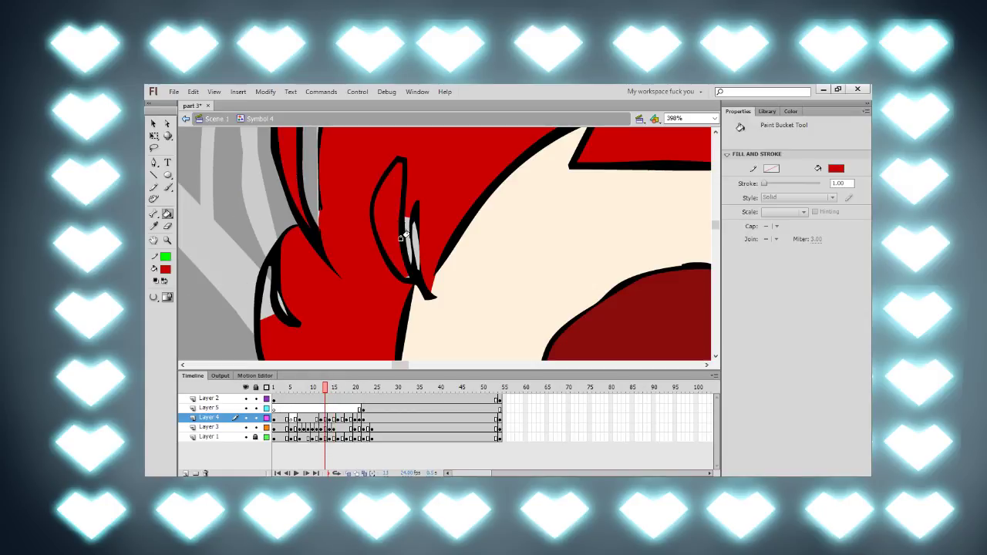
left_click(410, 240)
left_click(406, 277)
key("ctrl+z")
left_click(407, 278)
key("ctrl+z")
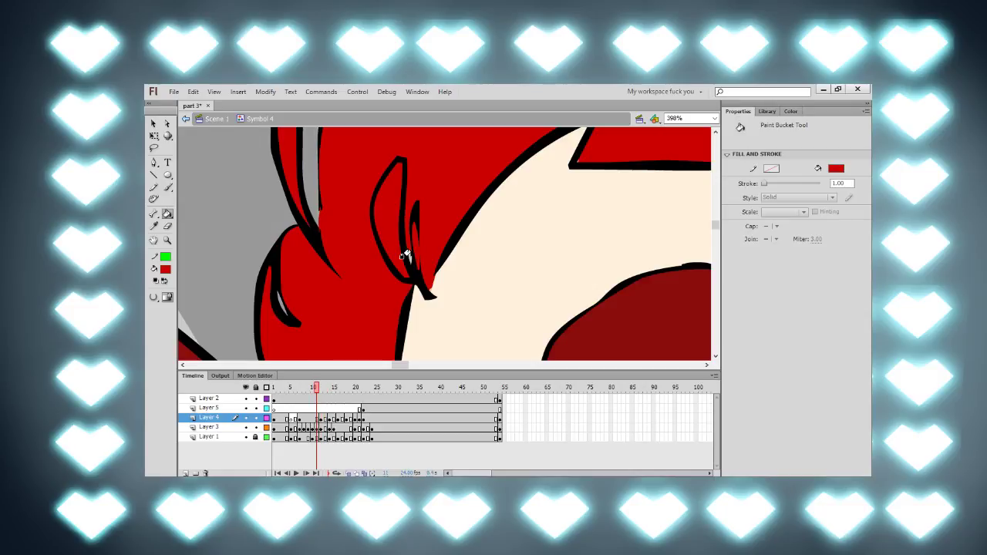
Step: Fill the small forehead strands and the side tuft with medium red on frame 21
key(".")
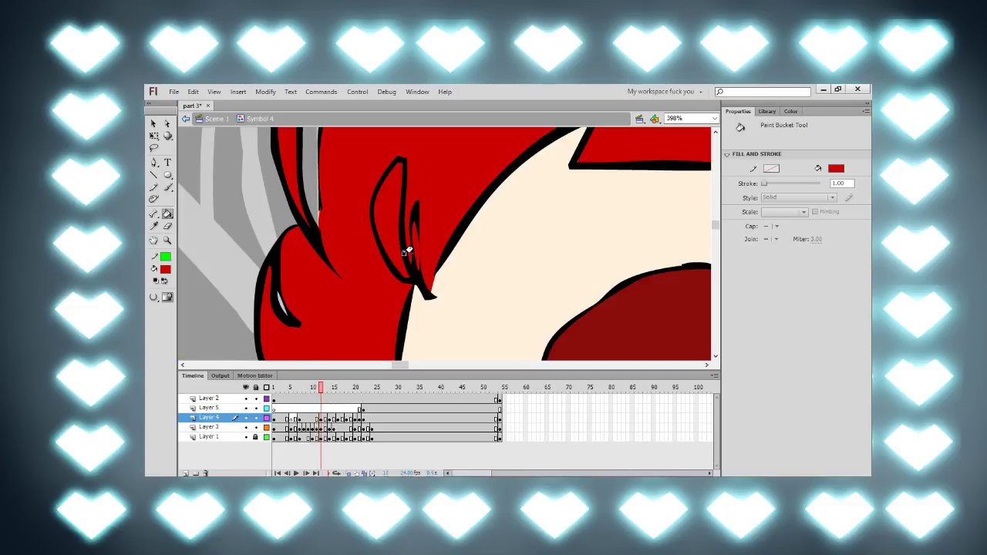
key(".")
key(".")
key(".")
key(".")
key(".")
key(".")
key(".")
key(".")
key(".")
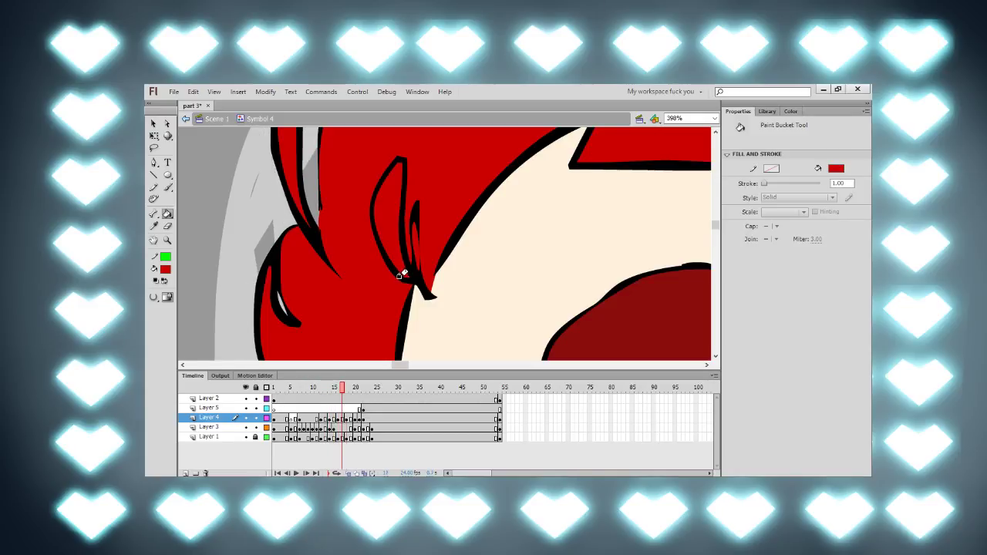
left_click(399, 266)
left_click(413, 242)
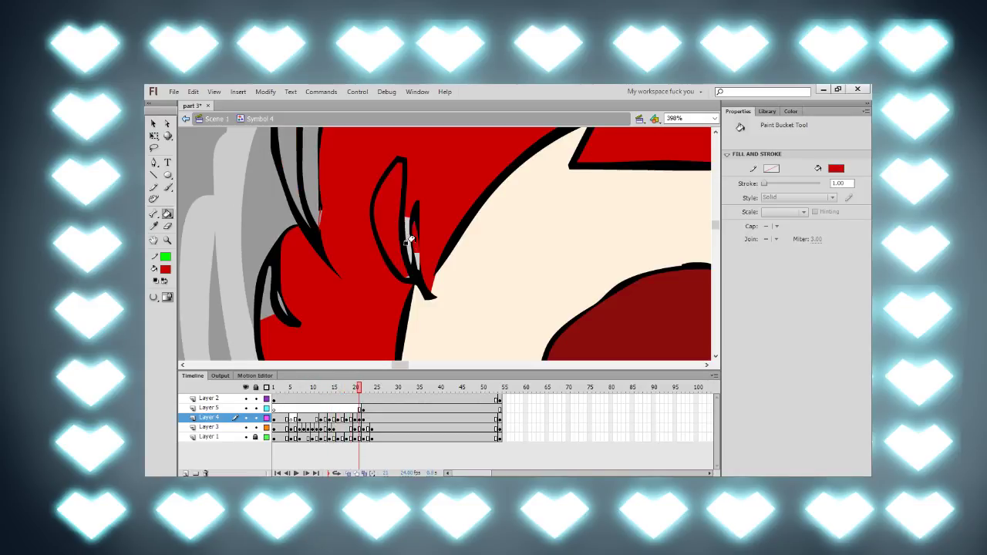
left_click(406, 241)
left_click(413, 259)
left_click(263, 309)
scroll(319, 241, "up", 1)
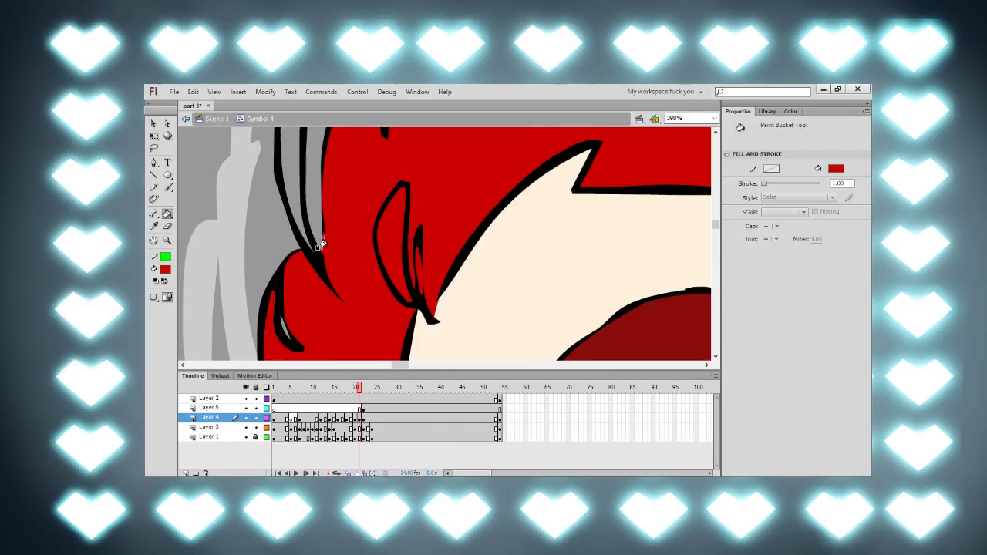
Step: Fill the outer side strand, side tuft and small forehead strands with medium red on frame 22
key(".")
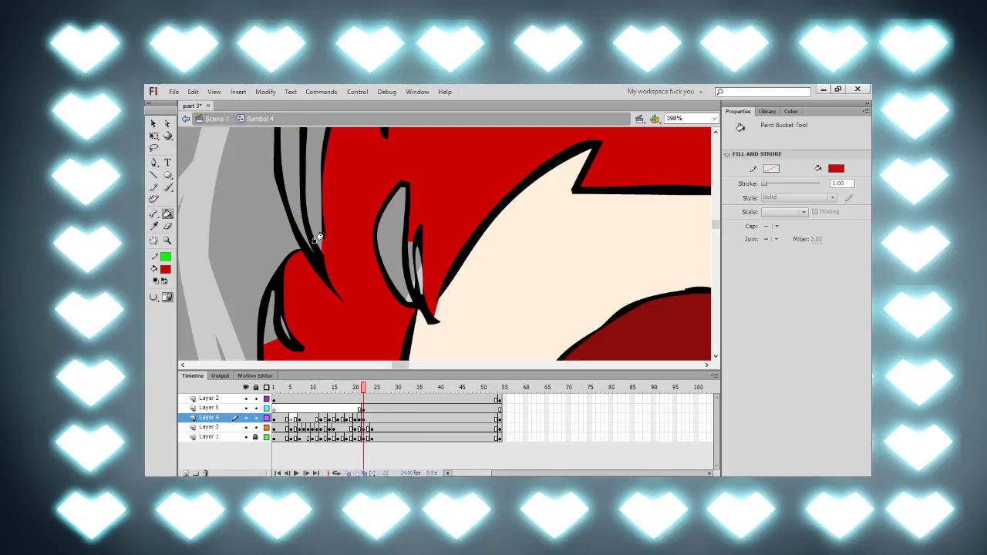
left_click(309, 230)
left_click(261, 326)
left_click(403, 272)
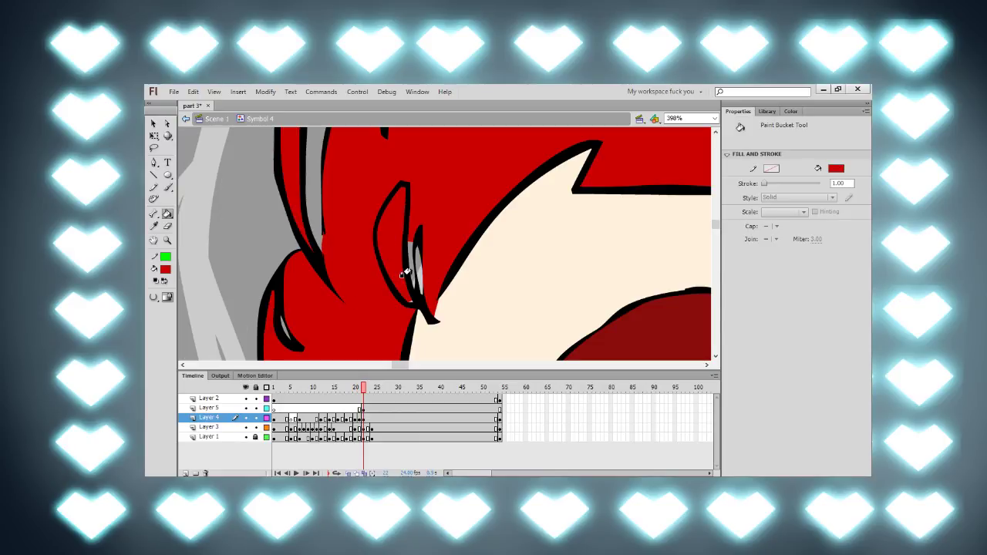
left_click(406, 260)
left_click(415, 285)
Step: Fill the small forehead strands, outer side strand and side tuft with medium red on frame 20
key(".")
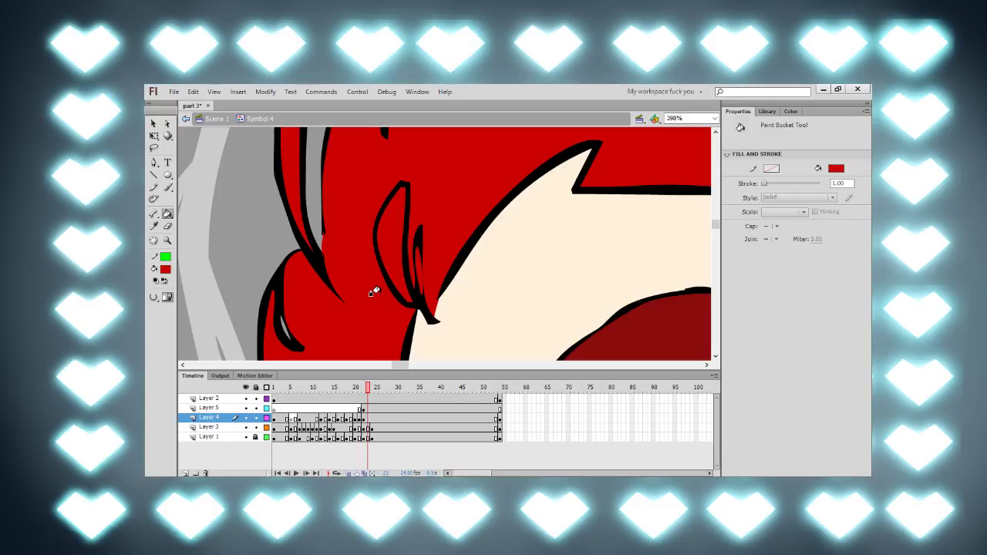
key(".")
key(".")
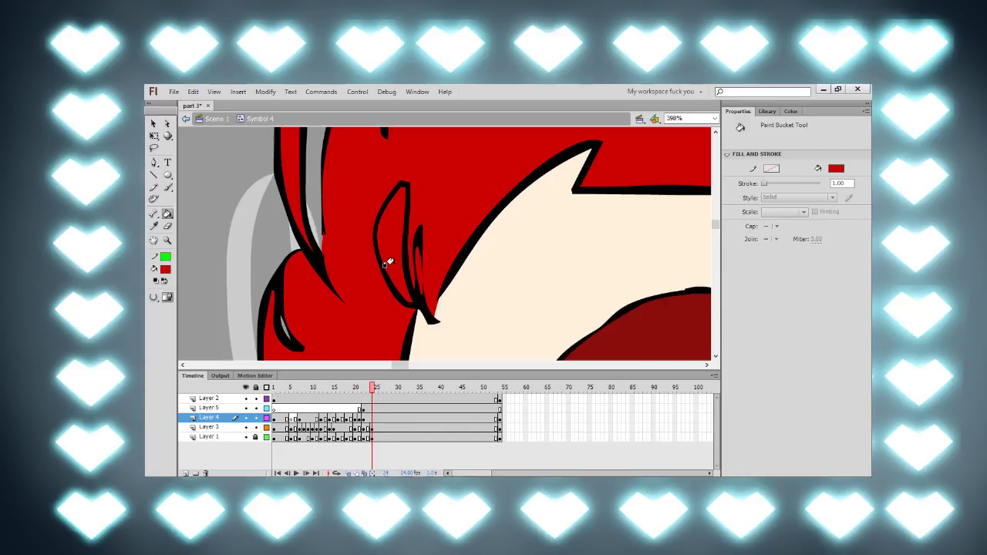
key(".")
key(".")
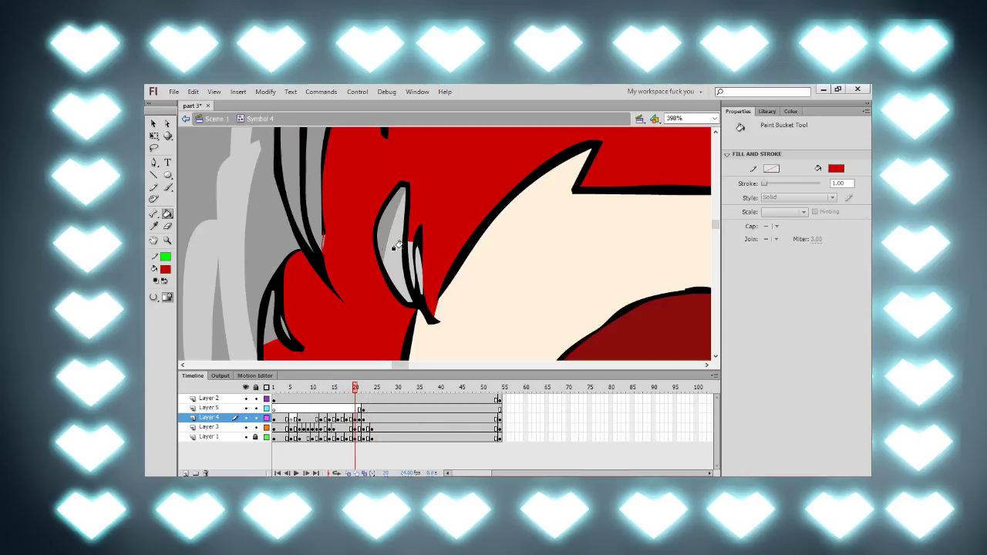
left_click(392, 249)
left_click(410, 262)
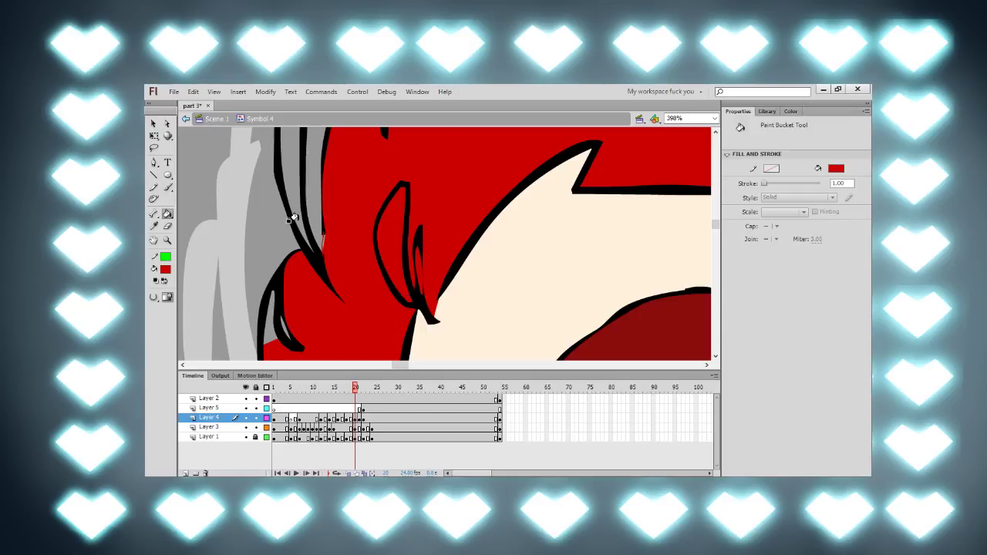
left_click(313, 242)
left_click(264, 333)
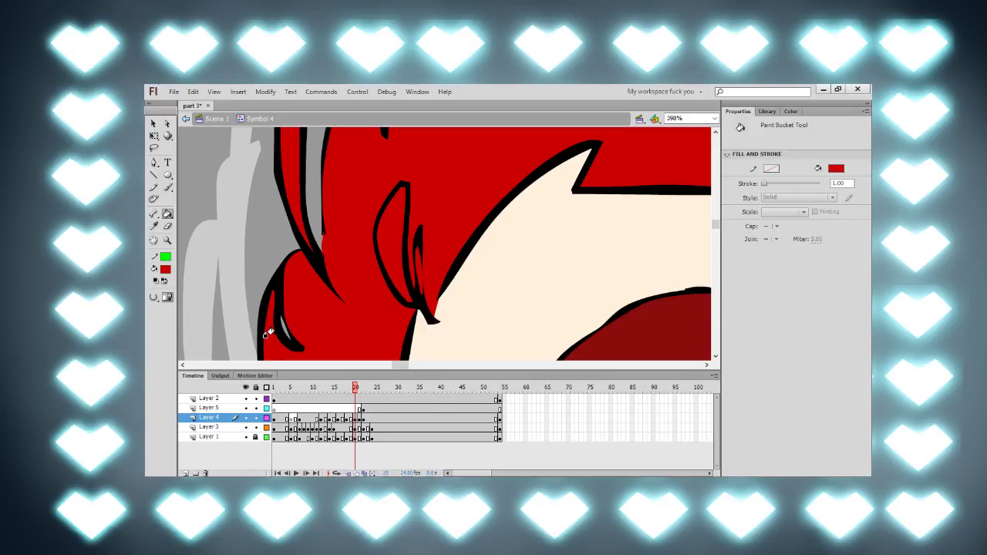
Step: Sample the hoodie's bright red and fill the outstretched sleeve with it on frame 7
key("comma")
key("ctrl+minus")
key("ctrl+minus")
key("ctrl+minus")
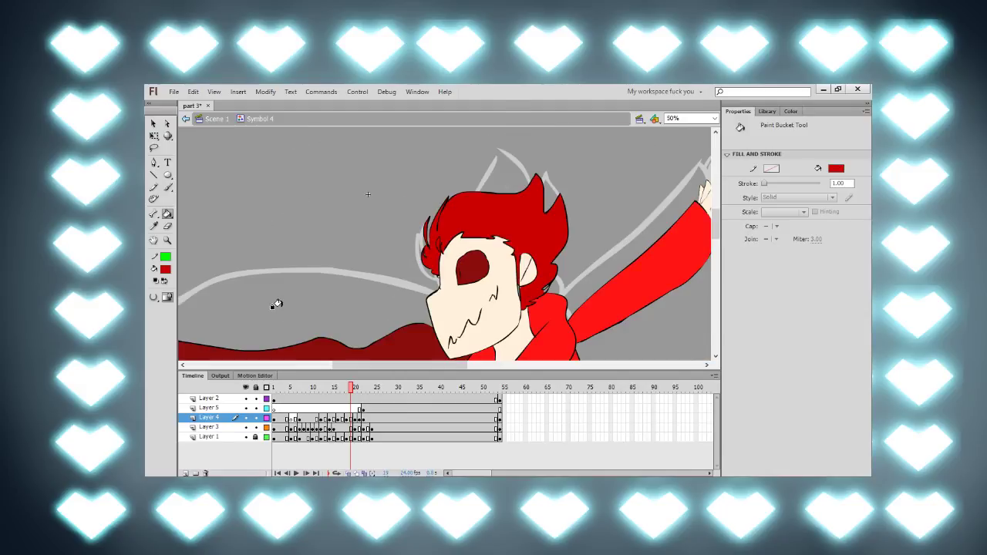
left_click_drag(355, 279, 353, 297)
left_click_drag(330, 390, 301, 406)
key("i")
left_click(438, 334)
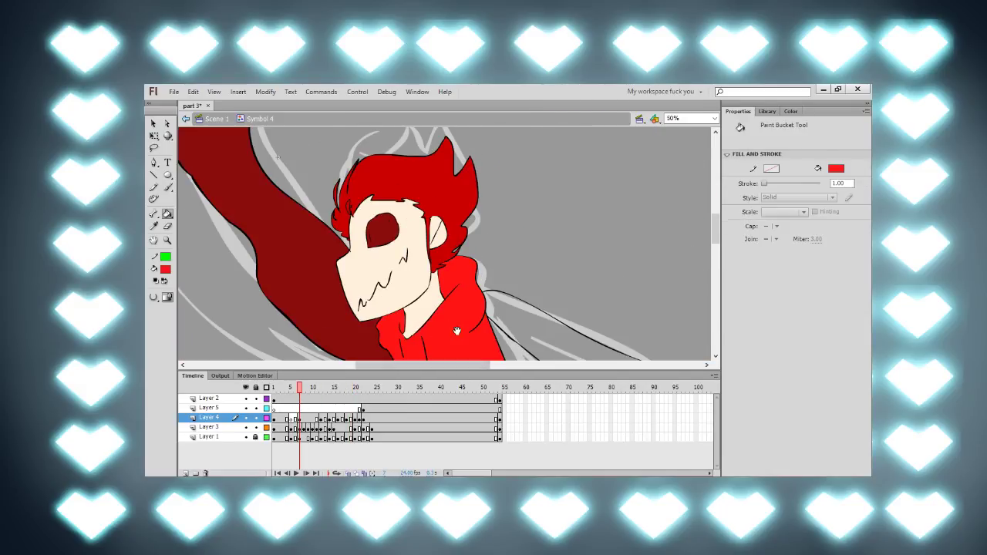
left_click_drag(540, 345, 485, 293)
left_click(482, 294)
Step: Sample the face's cream skin colour and fill the hand with it on frame 7
key("i")
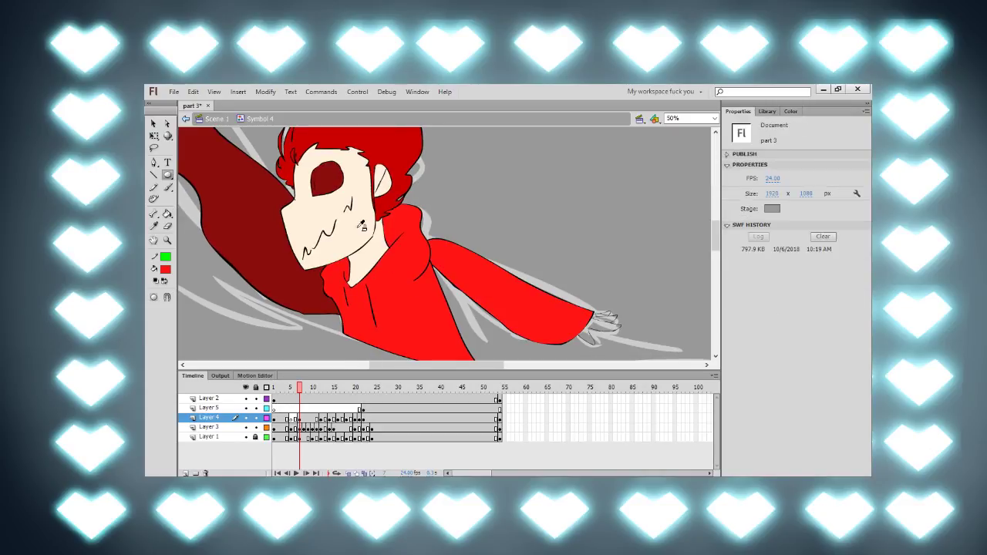
left_click(350, 226)
left_click(600, 318)
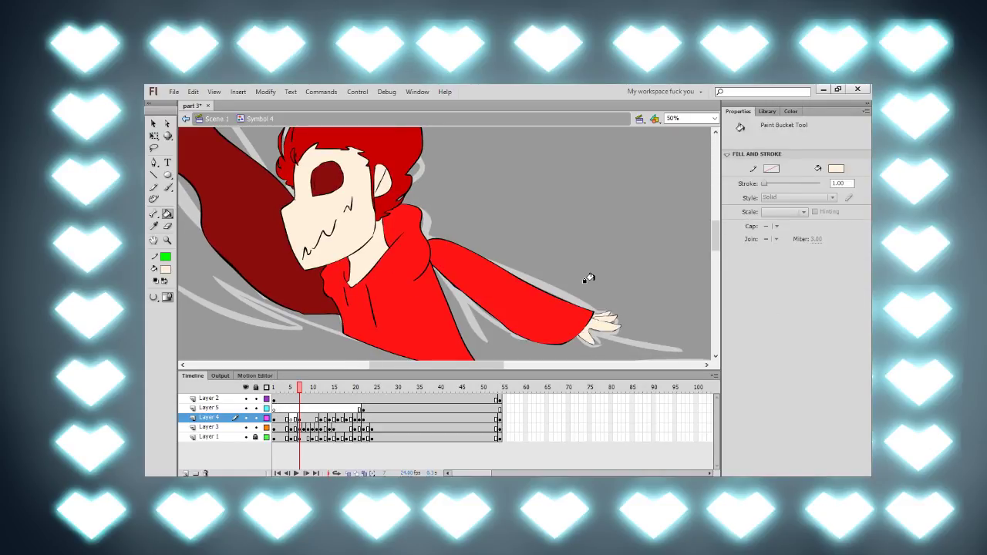
Step: Delete the red character's colour swatch symbol from frame 1
key("ctrl+minus")
left_click_drag(447, 160, 598, 347)
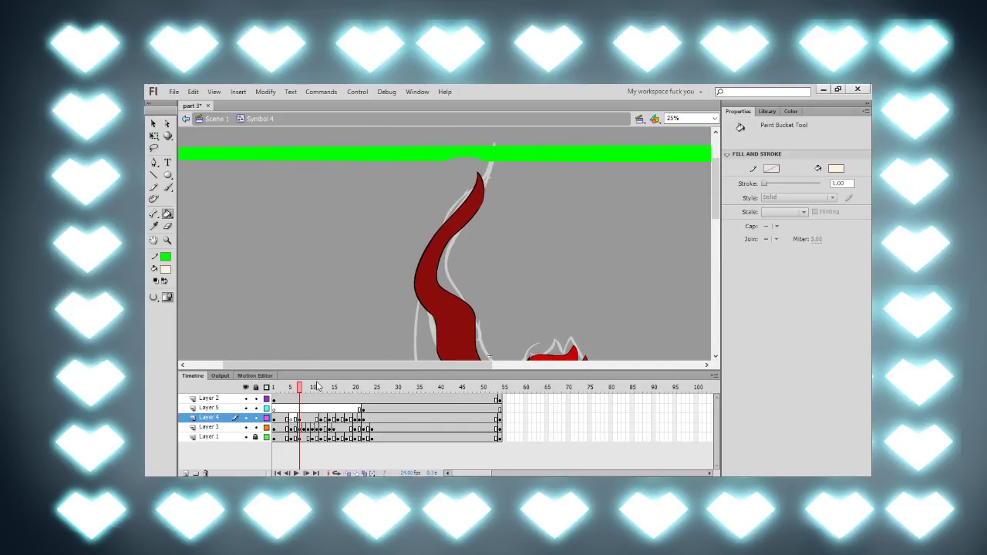
left_click_drag(298, 389, 272, 397)
scroll(396, 227, "down", 5)
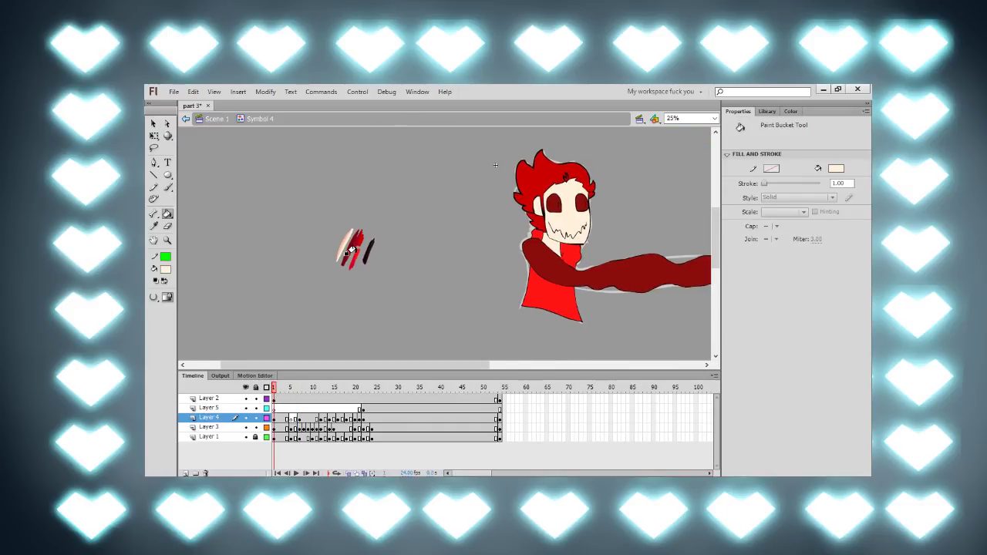
key("q")
left_click(357, 255)
key("Delete")
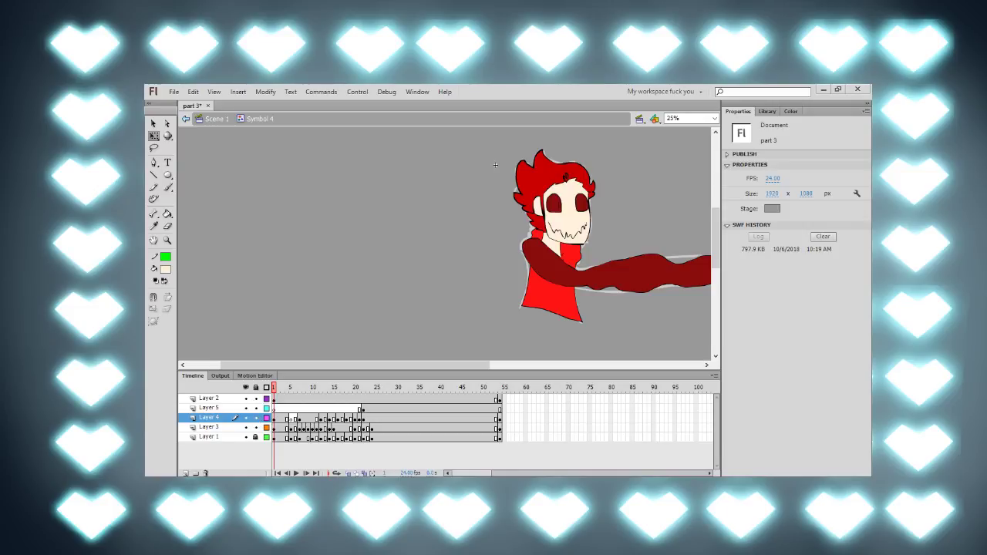
Step: Place the alex colour swatch symbol from the library beside the red character's head on frame 1
left_click(768, 112)
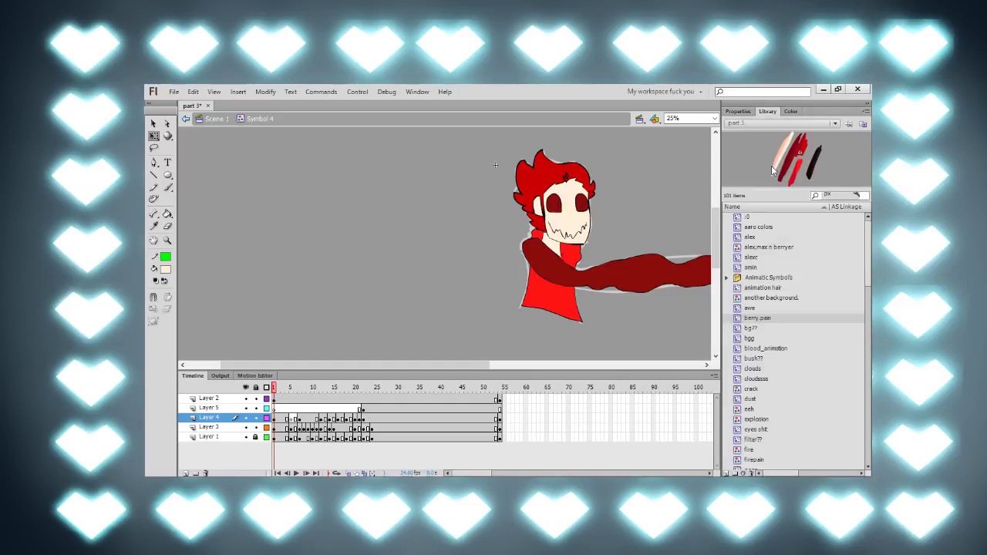
left_click_drag(752, 241, 389, 176)
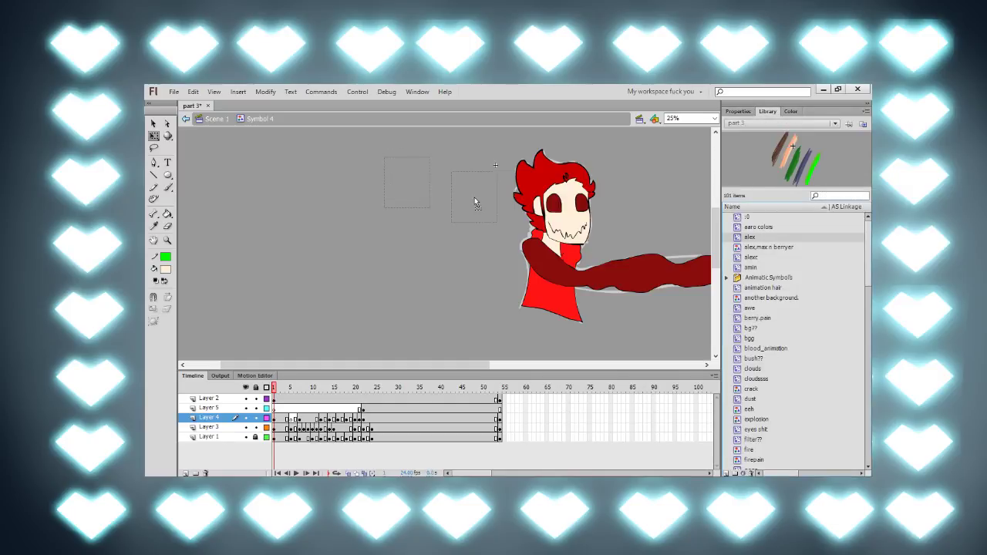
left_click_drag(488, 202, 486, 200)
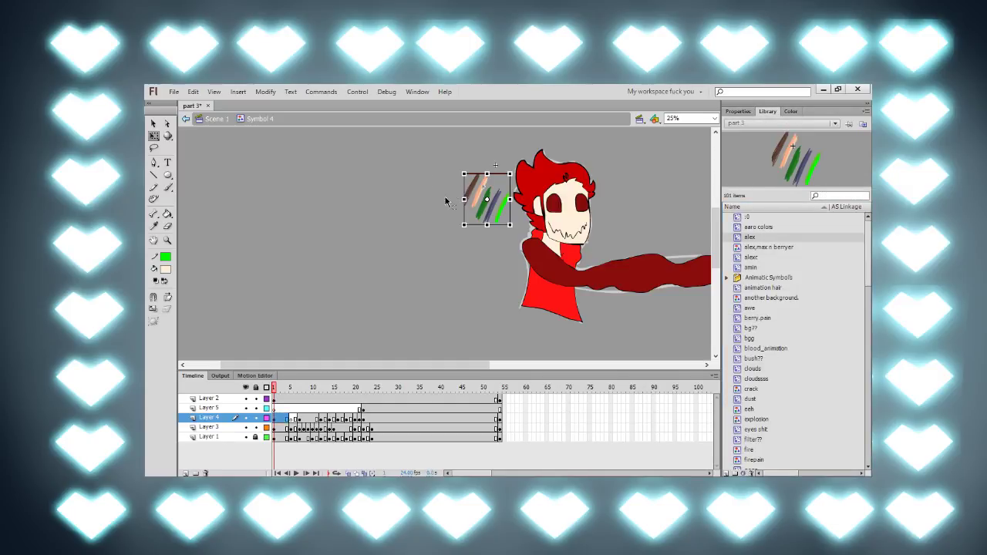
left_click(414, 176)
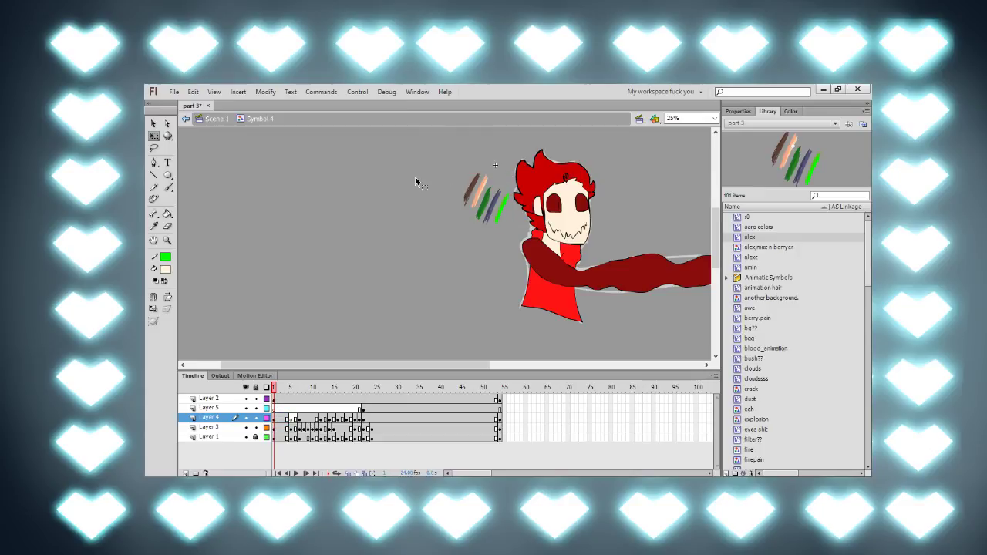
Step: Sample the peach skin tone from the new swatches and fill the falling character's face with it on frame 12
key("i")
left_click(480, 183)
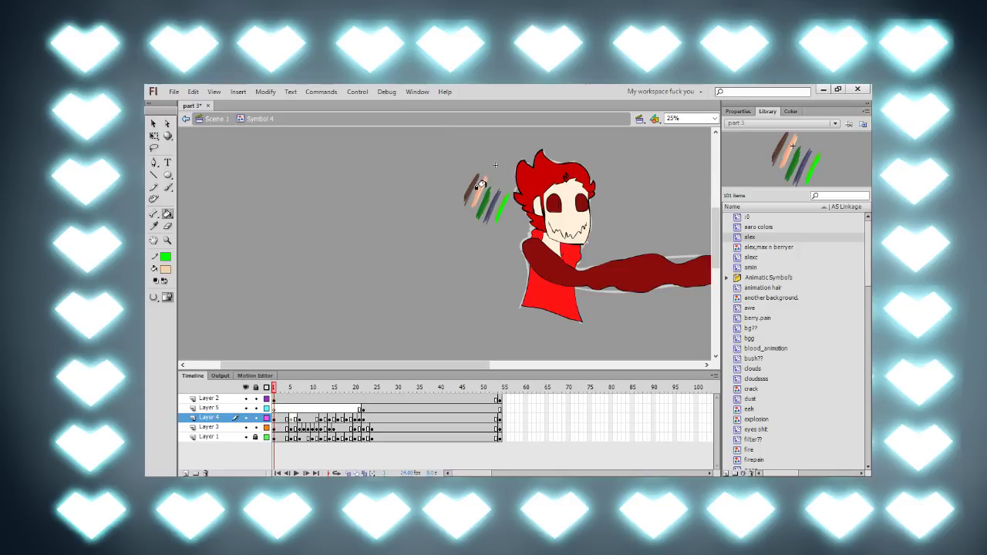
key("Return")
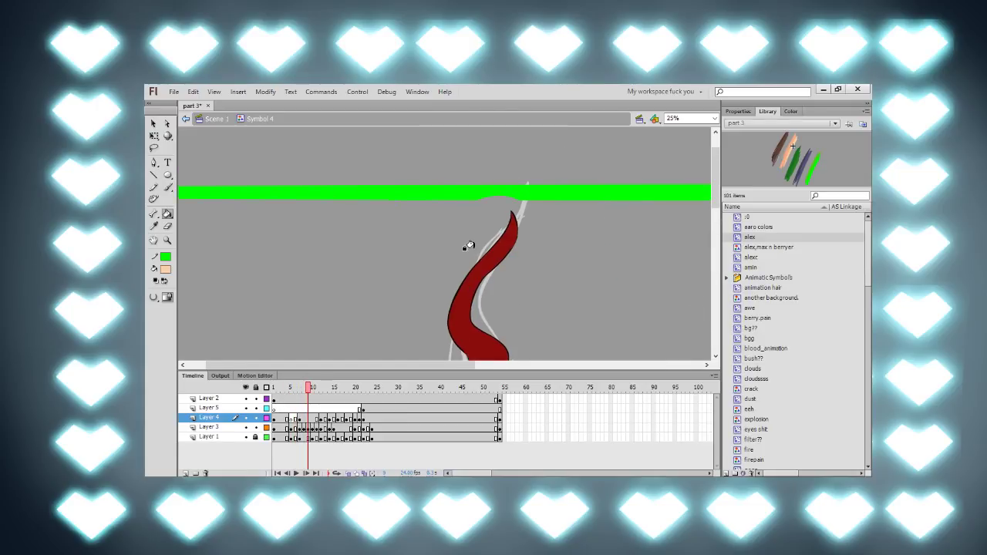
left_click(422, 159)
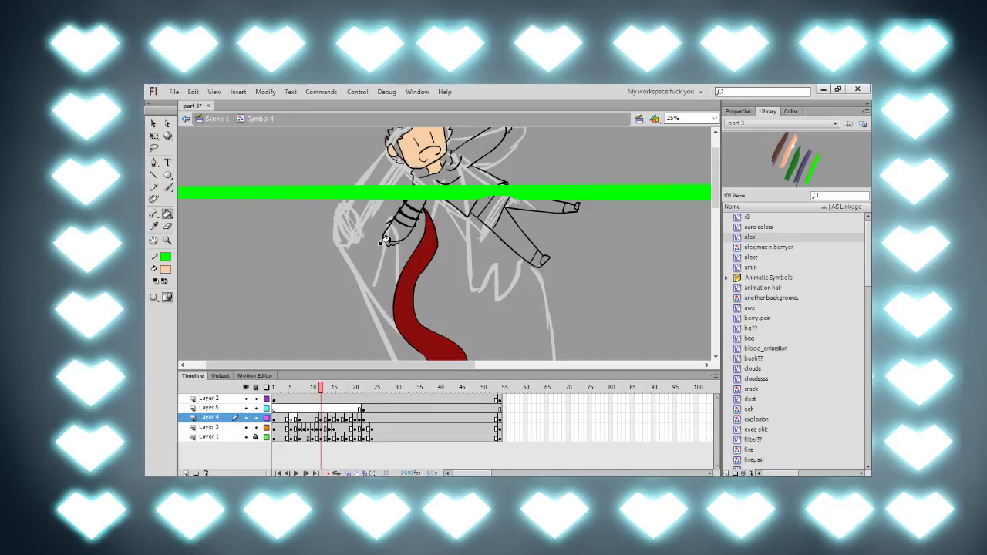
scroll(529, 216, "up", 2)
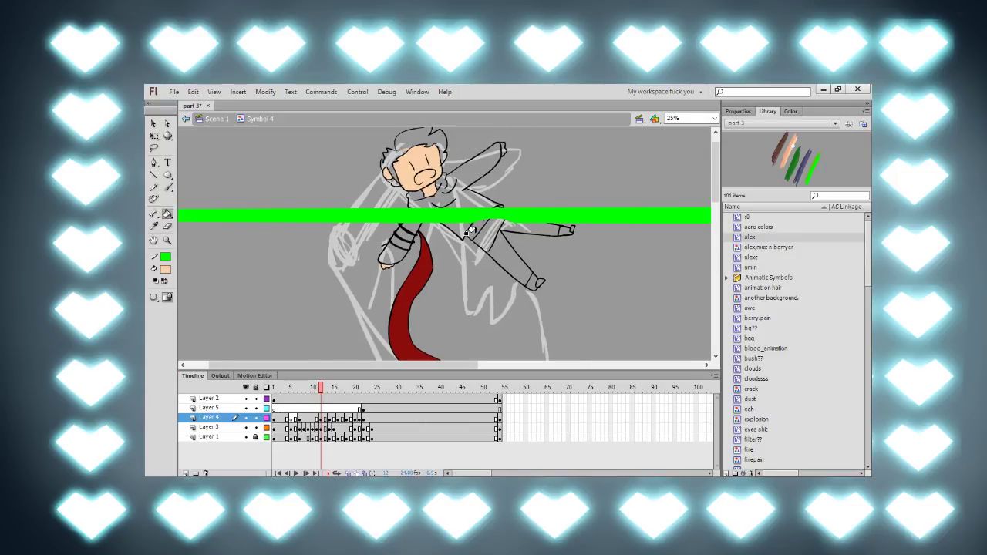
Step: Hide Layer 2 and fill the falling character's raised hand and bare belly with the peach skin tone on frame 16
left_click(246, 399)
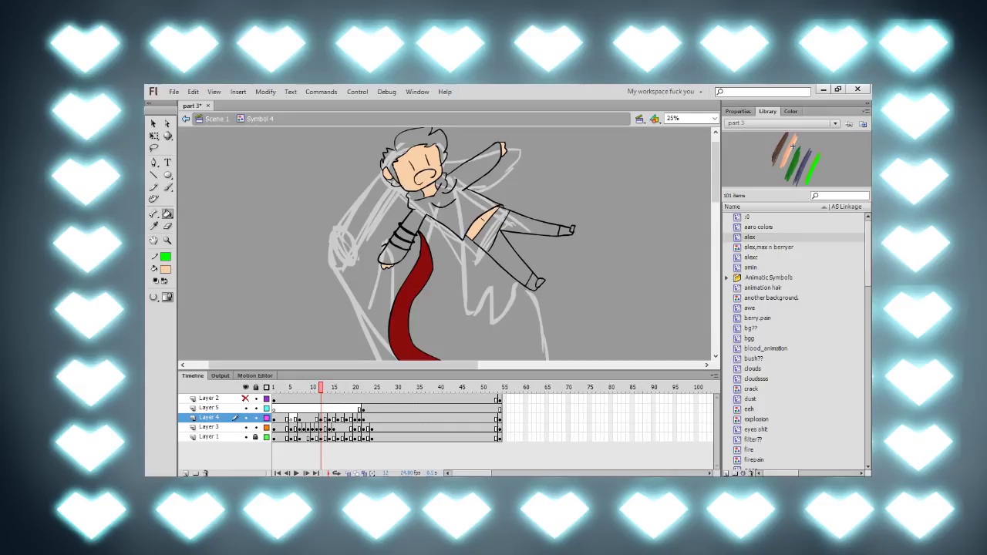
key(".")
key(".")
key(".")
key(".")
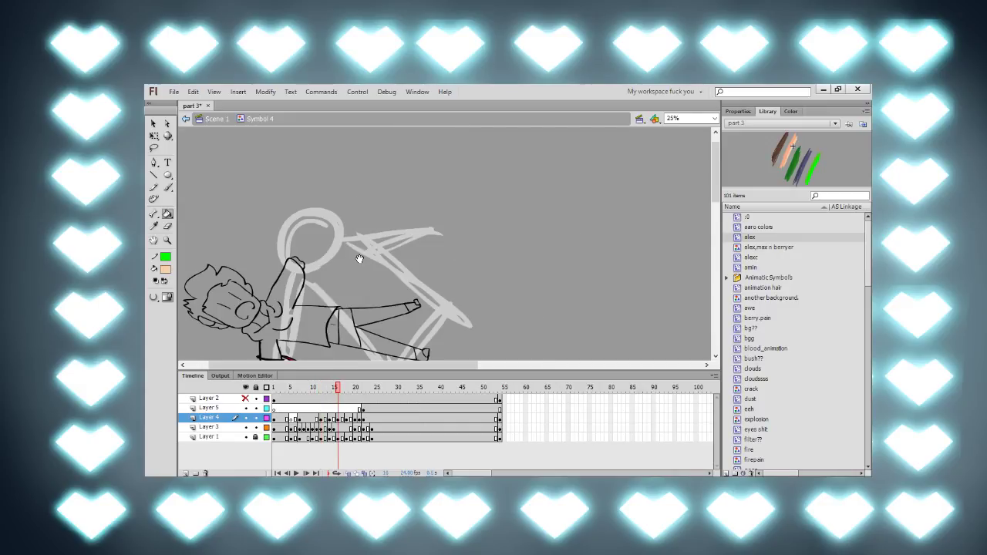
left_click_drag(359, 259, 403, 200)
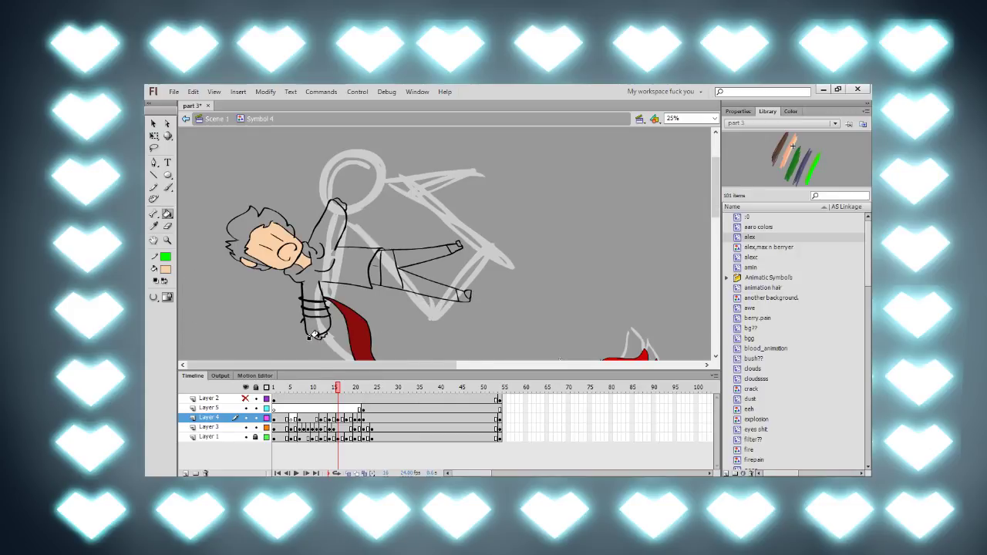
left_click(337, 204)
left_click(365, 269)
Step: Fill the falling character's belly, face and hands with the peach skin tone on frame 18
key(".")
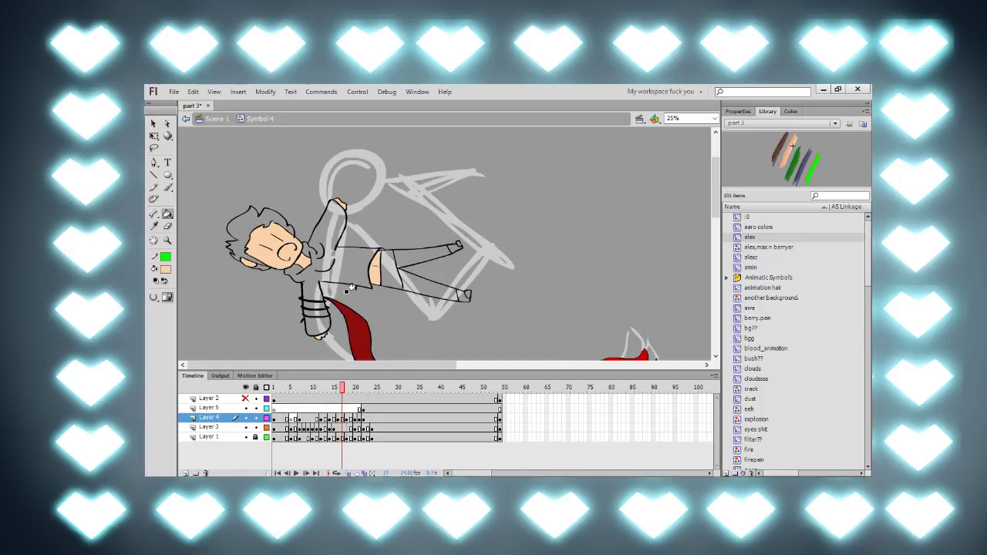
key(".")
left_click_drag(334, 311, 395, 190)
left_click(332, 239)
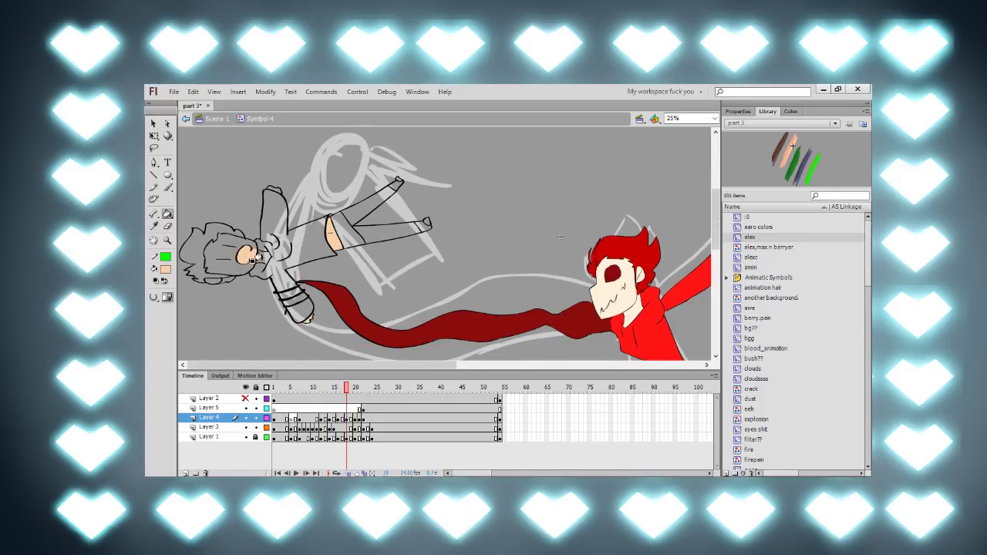
left_click(225, 264)
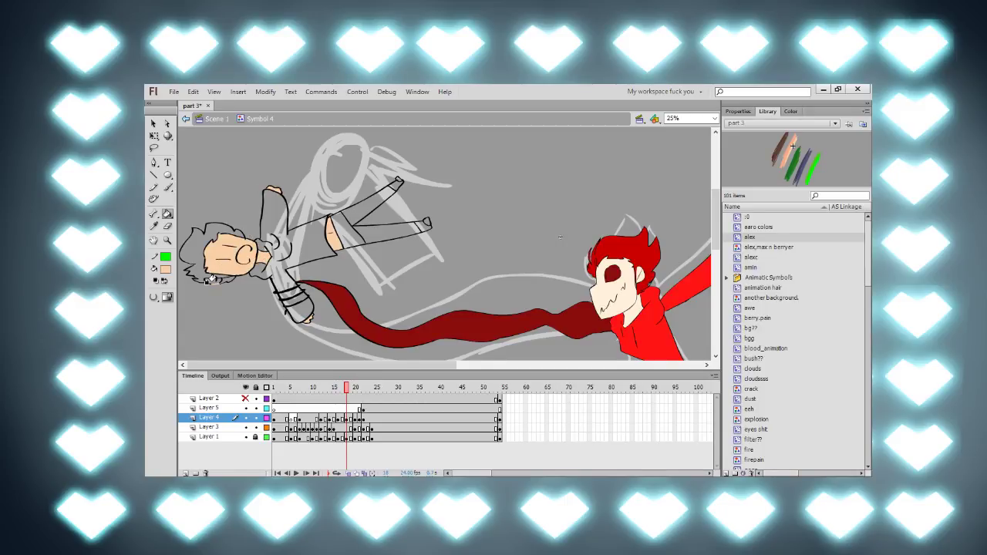
Step: Fill the remaining face area, neck and both hands with the peach skin tone on frame 20
key(".")
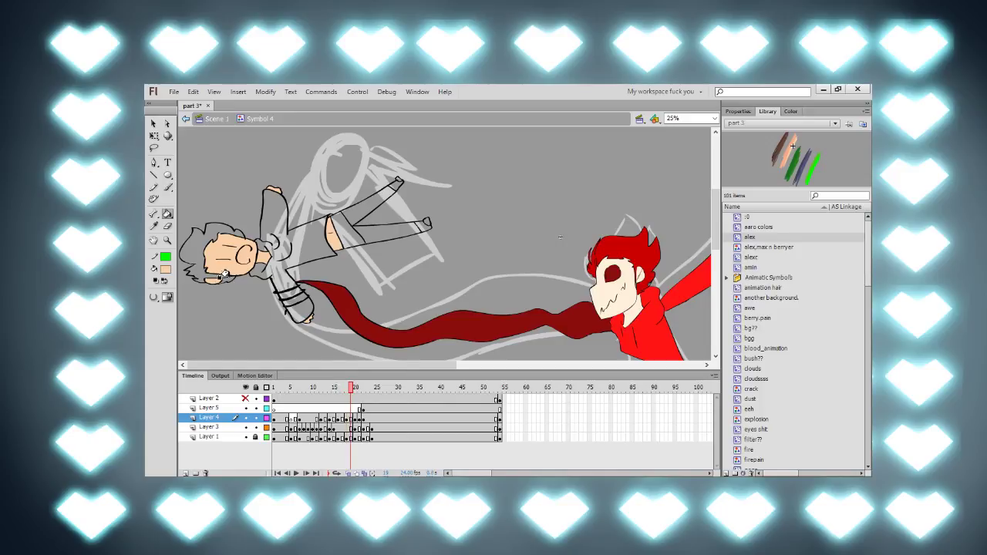
key(".")
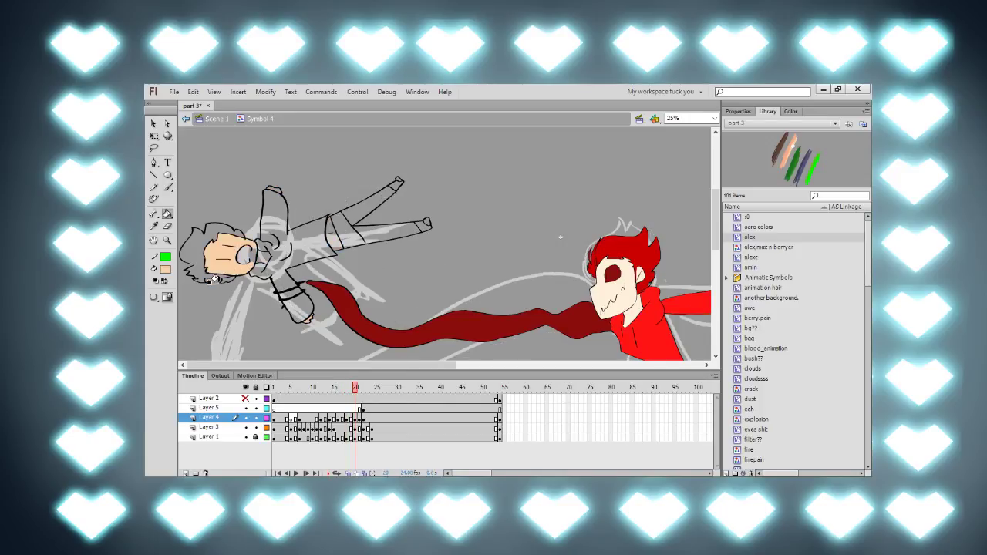
left_click(241, 255)
left_click(260, 257)
left_click(274, 188)
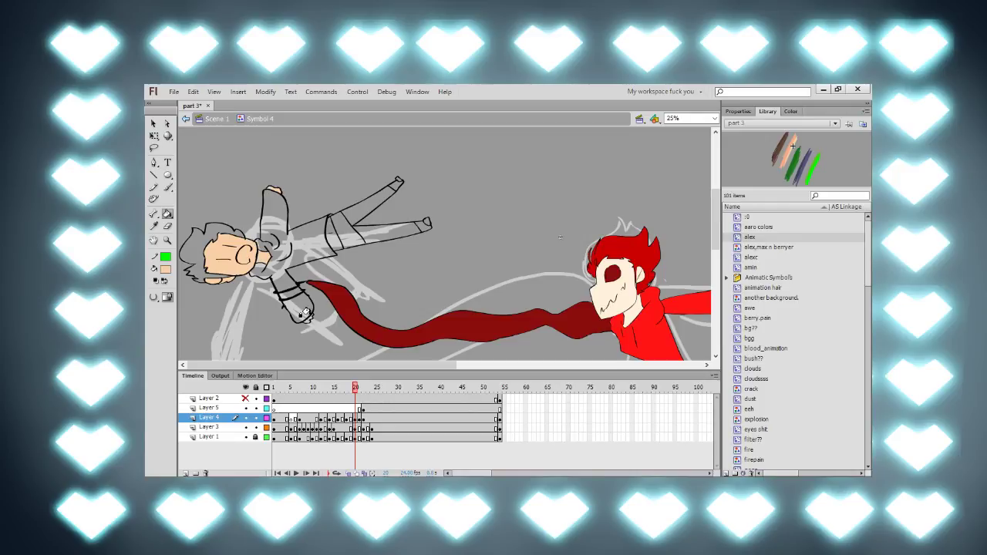
left_click(305, 316)
Step: Fill the falling character's face, hands and belly with the peach skin tone on frame 21
key("period")
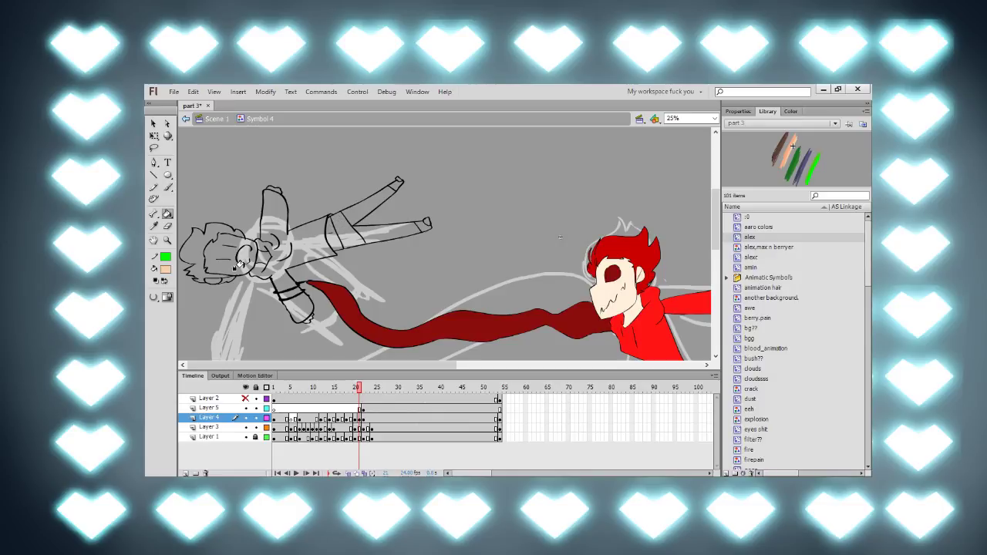
left_click(245, 257)
left_click(233, 266)
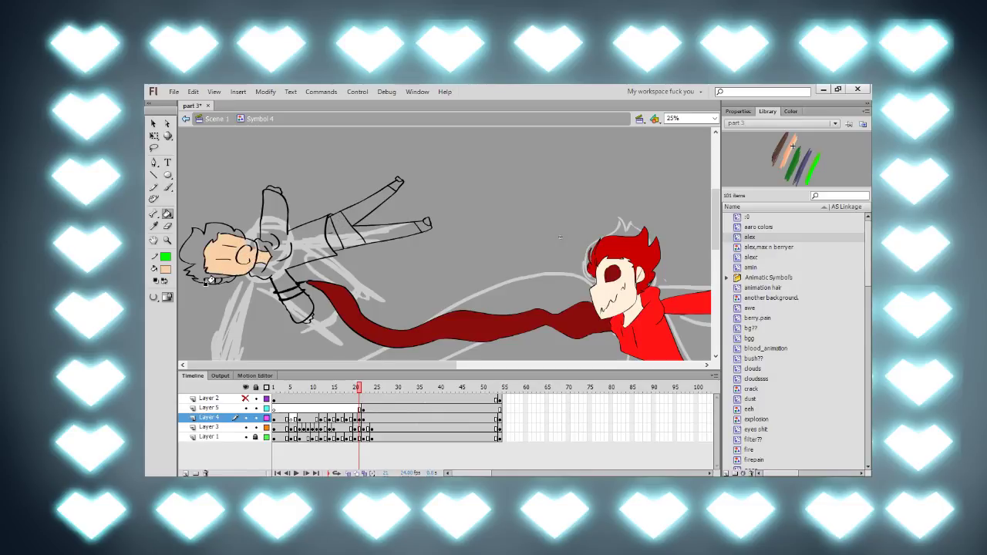
left_click(269, 190)
left_click(304, 316)
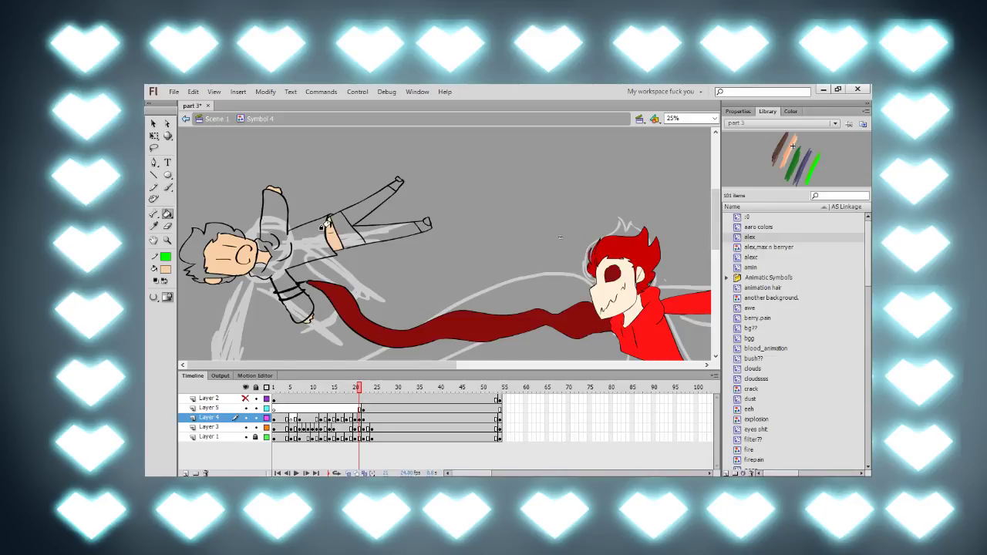
Step: Check the coloured pose on frame 22 and inspect the small patch beside the falling character's ear on frame 20
key("period")
left_click_drag(356, 356, 358, 258)
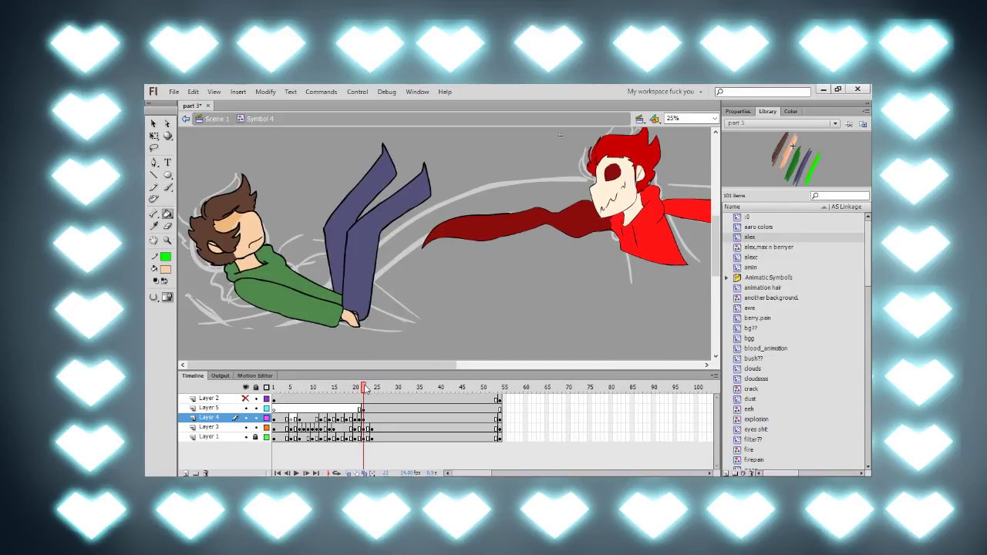
left_click_drag(367, 389, 357, 397)
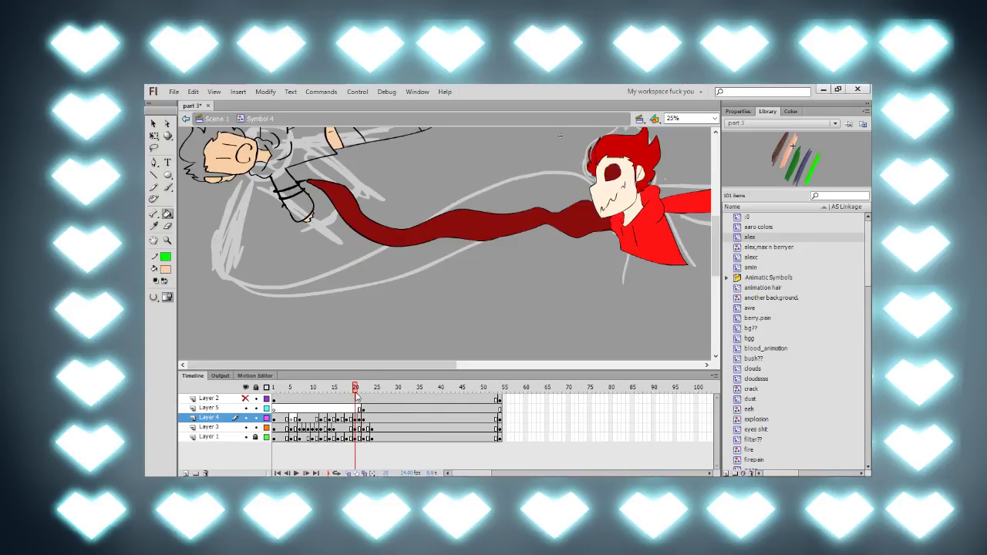
key("q")
left_click(229, 177)
left_click(228, 179)
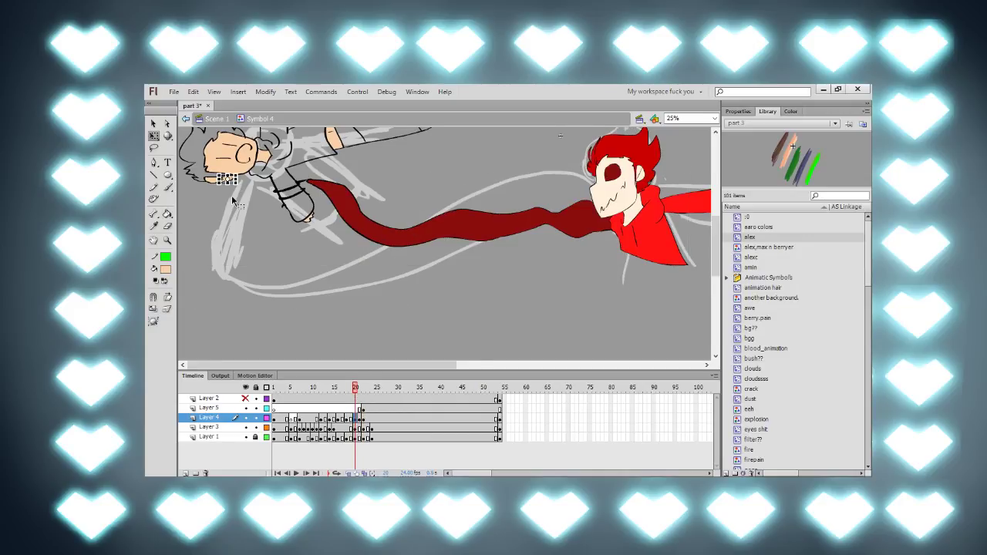
left_click(276, 274)
Step: Sample the dark brown from the swatches on frame 4 and fill the falling character's hair with it on frame 12
left_click(295, 390)
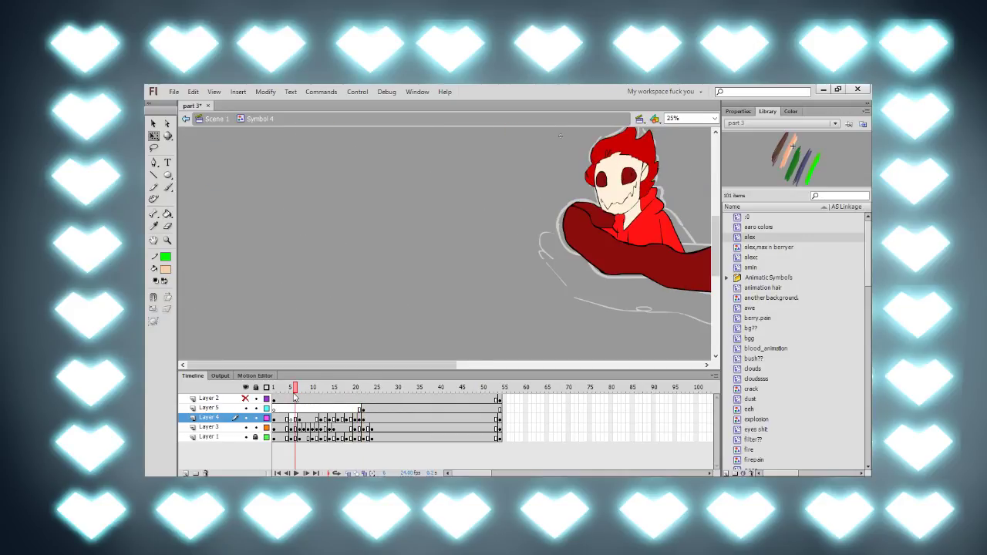
left_click(286, 390)
key("i")
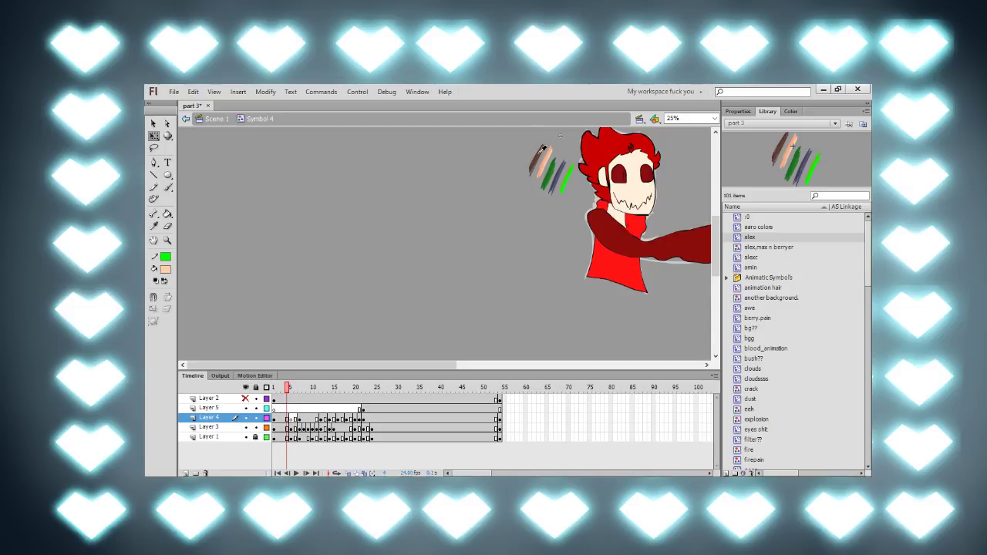
left_click(530, 155)
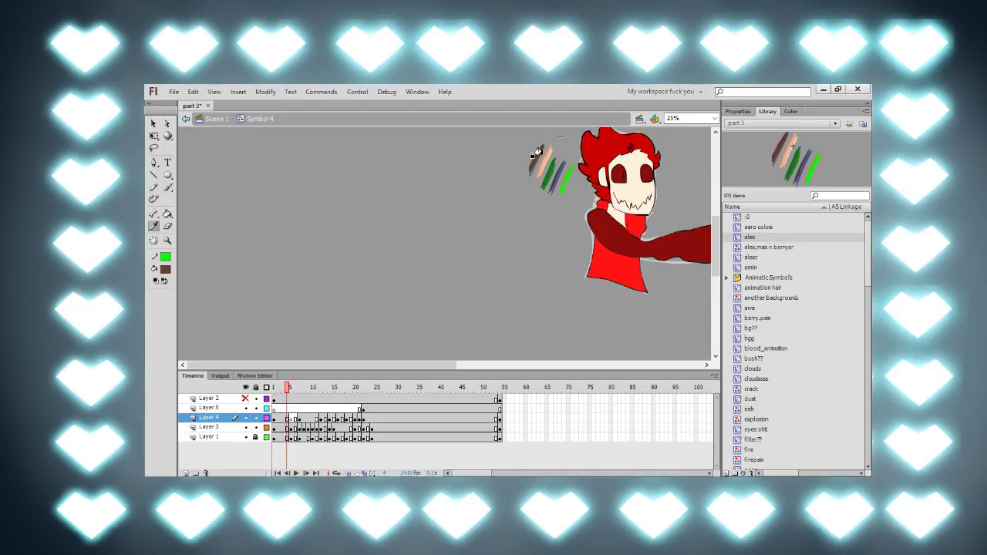
key("period")
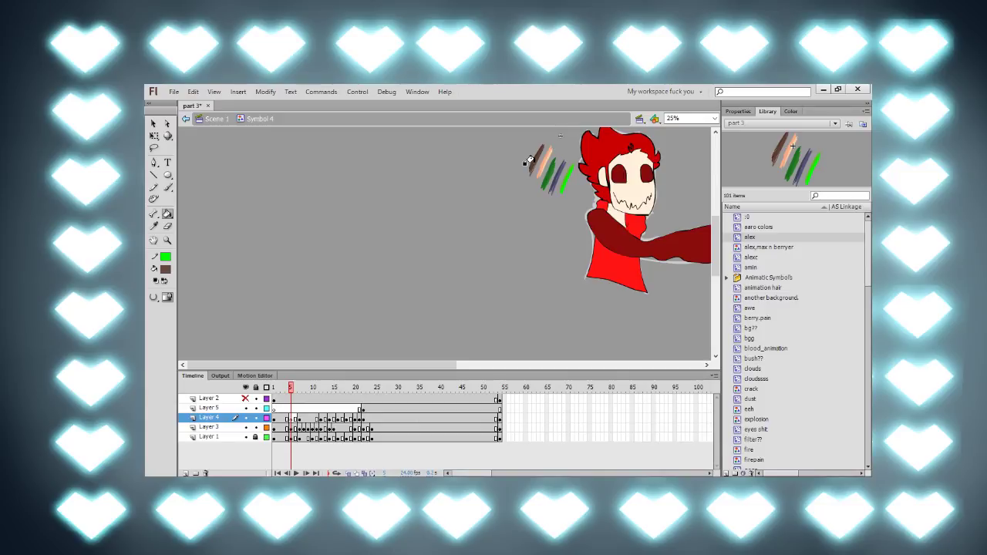
key("period")
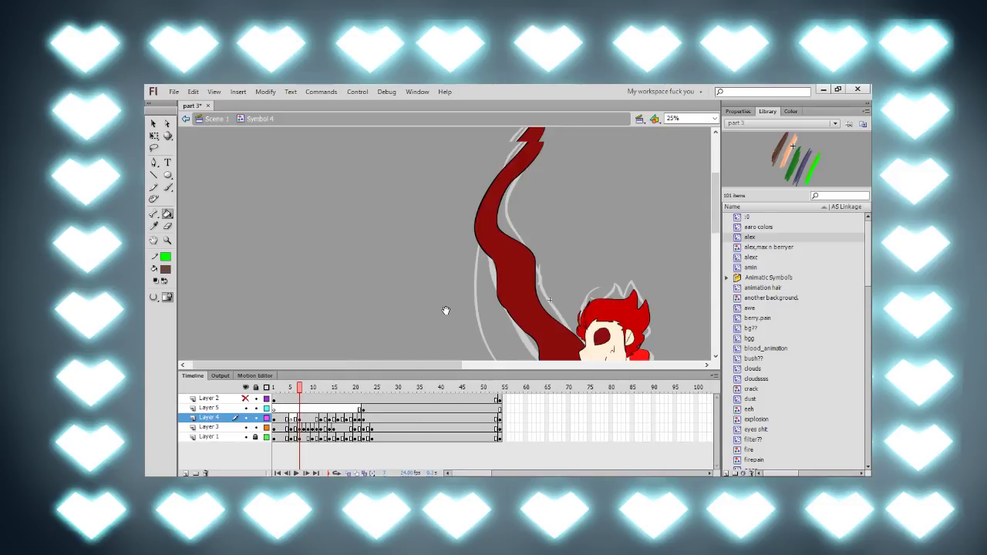
key("period")
key("period")
key("period")
key("period")
key("period")
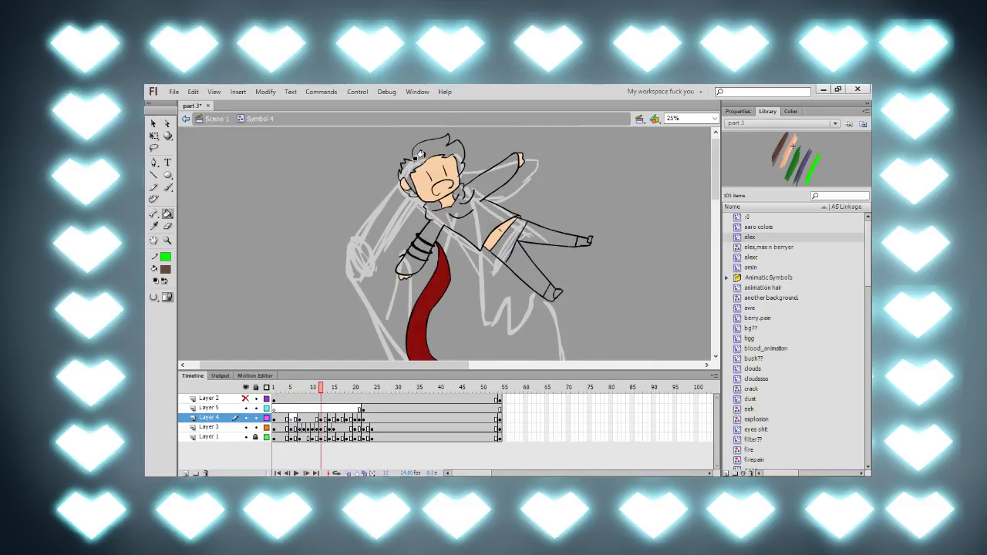
left_click(419, 155)
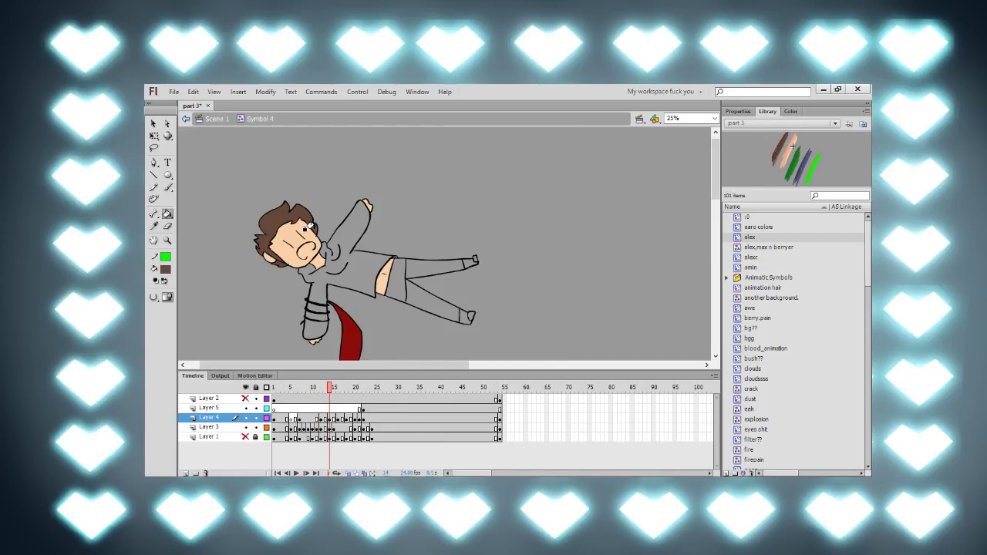
Step: Fill the falling character's hair with dark brown on frames 16 and 18
key("period")
key("period")
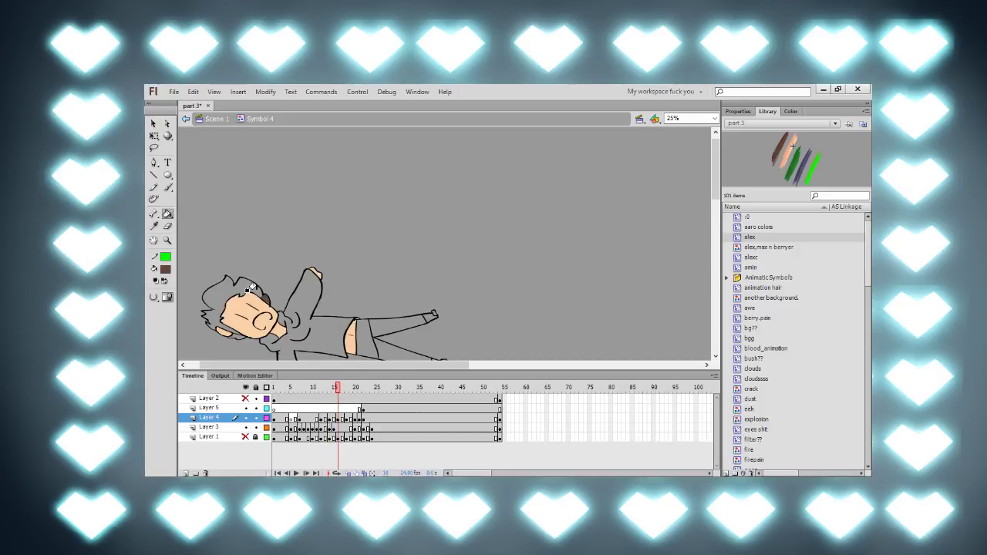
left_click(247, 290)
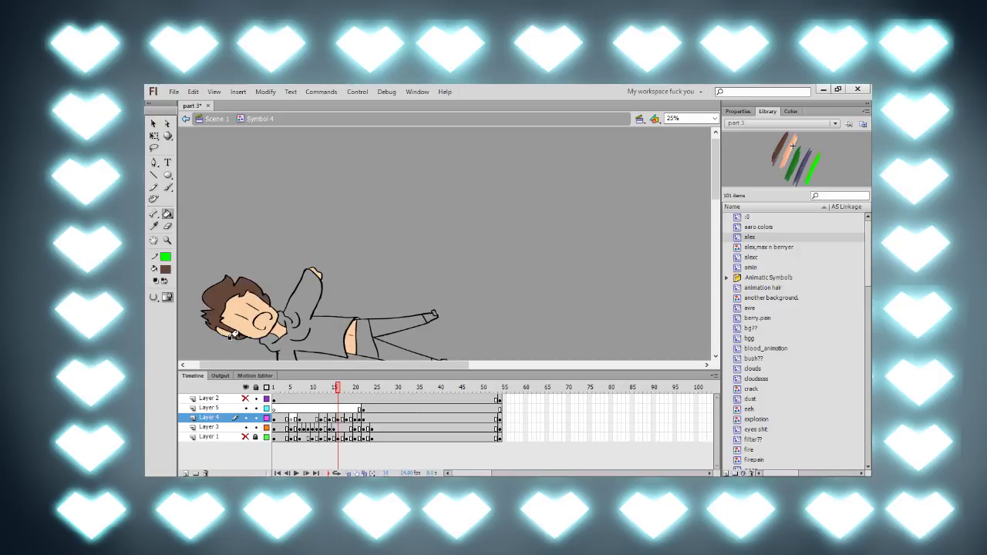
key("period")
key("period")
left_click_drag(302, 284, 374, 115)
left_click_drag(467, 262, 467, 220)
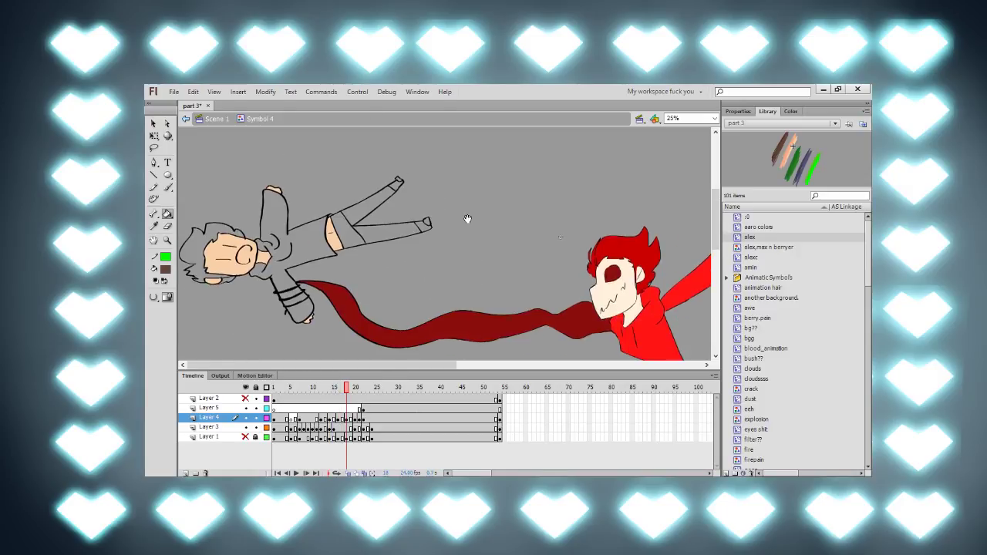
left_click(234, 232)
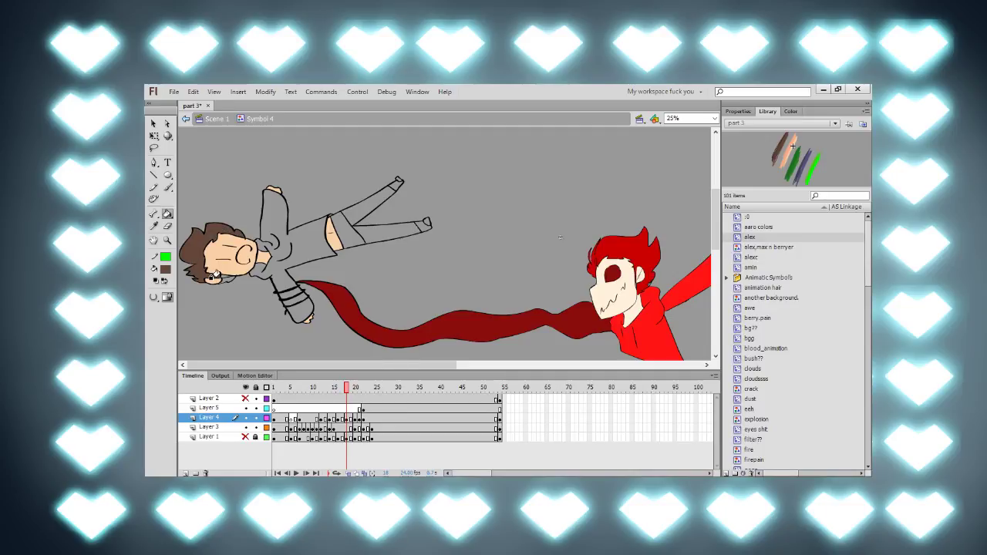
Step: Fill the falling character's hair with dark brown on frames 20 and 21
key("period")
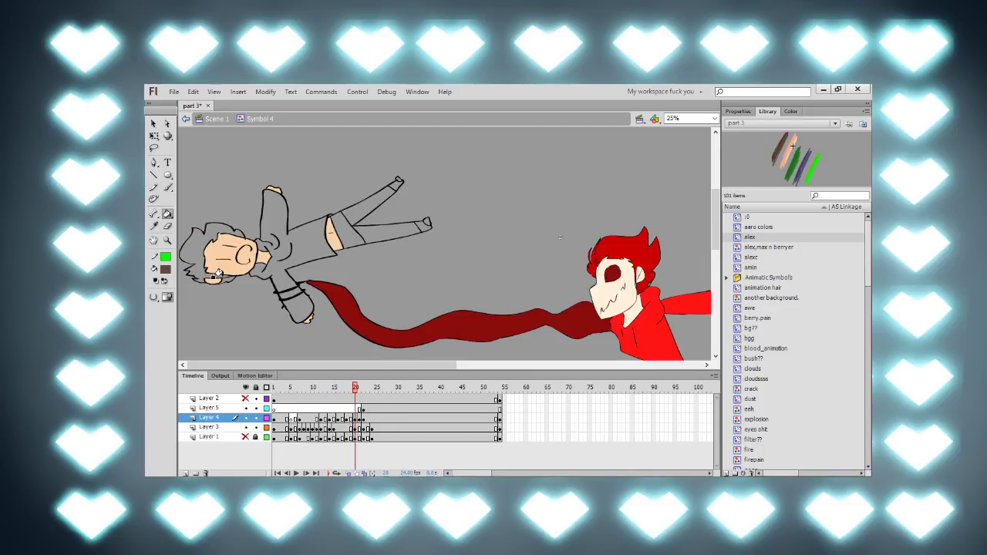
left_click(221, 243)
key("period")
left_click(218, 235)
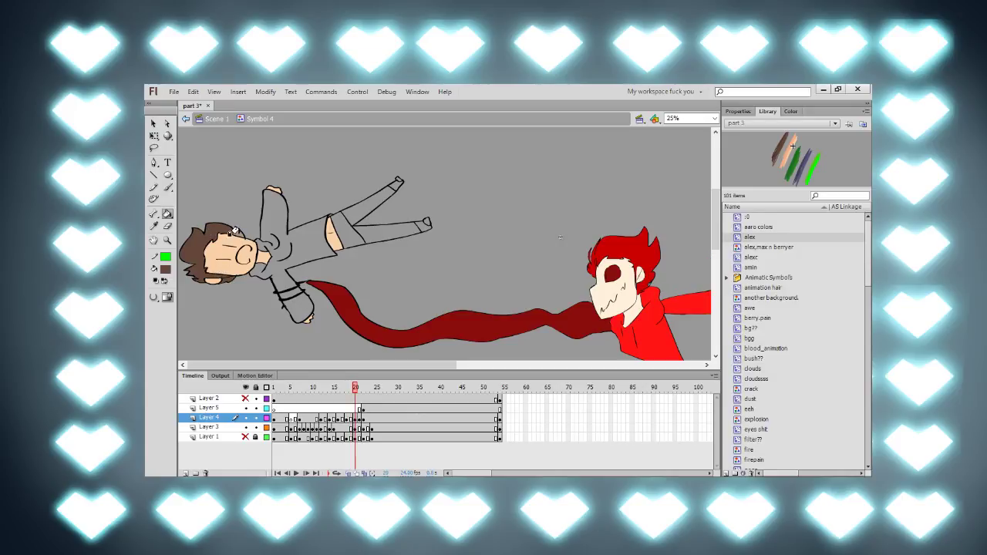
key("period")
left_click(220, 227)
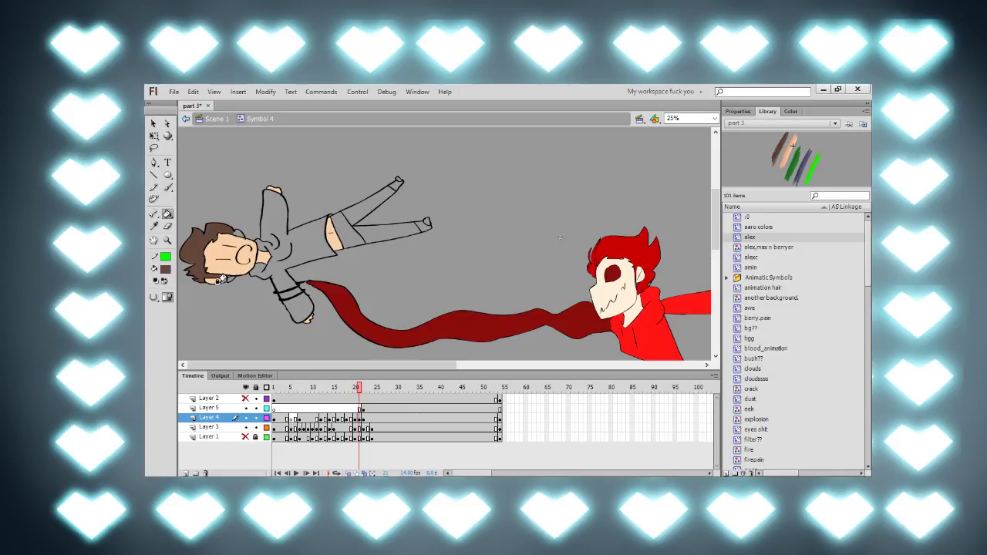
Step: Sample the green of the hoodie on frame 22 and fill the falling character's hoodie with it on frame 21
key("period")
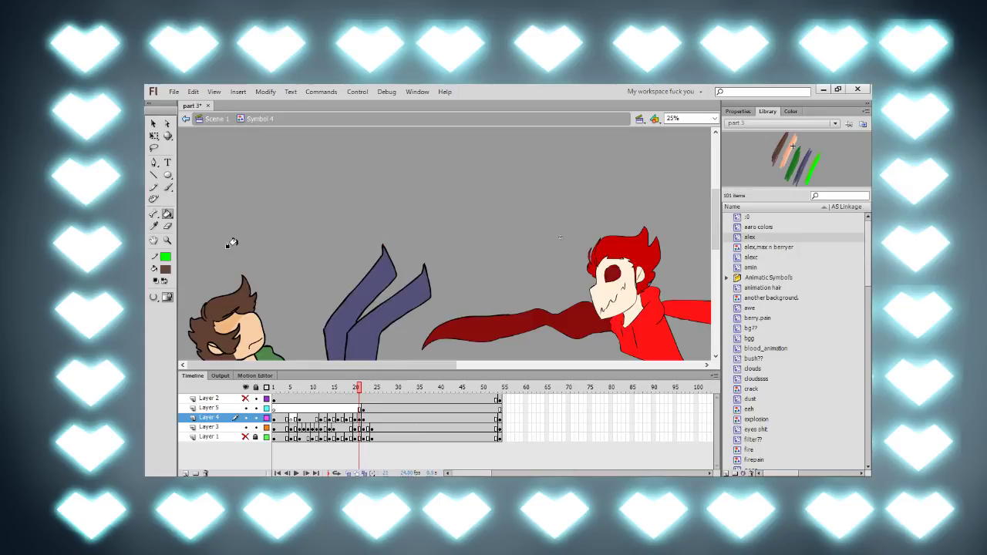
key("comma")
key("period")
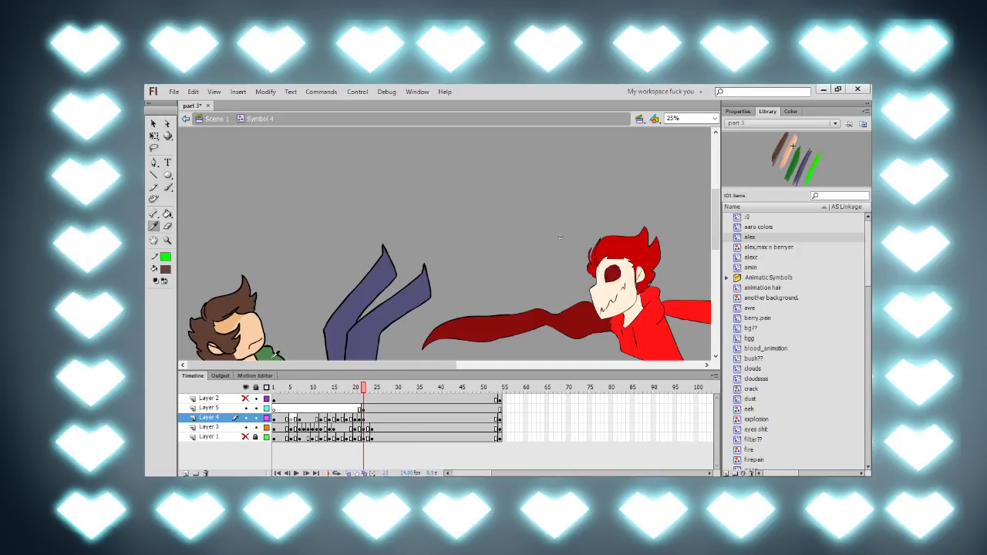
left_click_drag(301, 307, 309, 235)
key("comma")
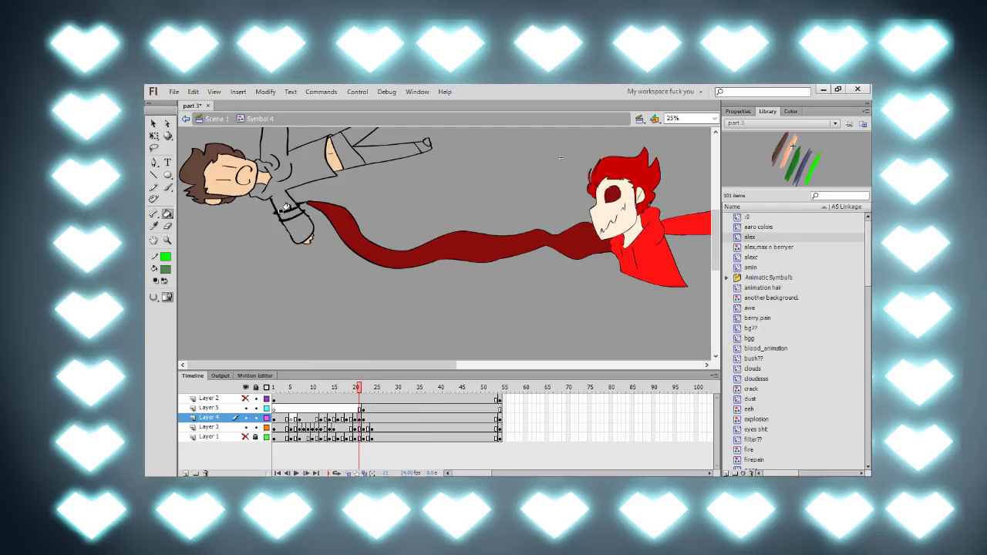
left_click(281, 204)
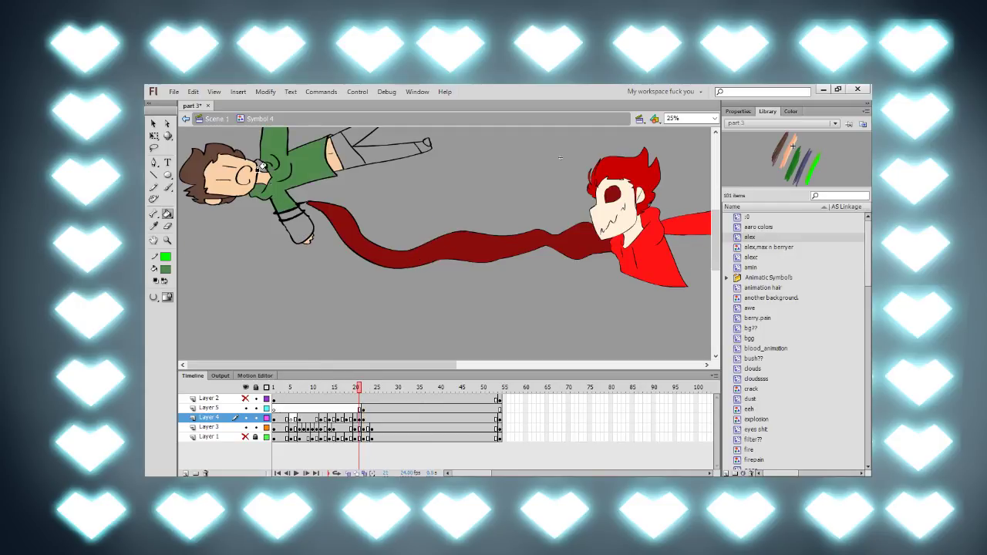
Step: Fill the bound sleeve and the body of the hoodie with green on frame 20
key("comma")
left_click(293, 225)
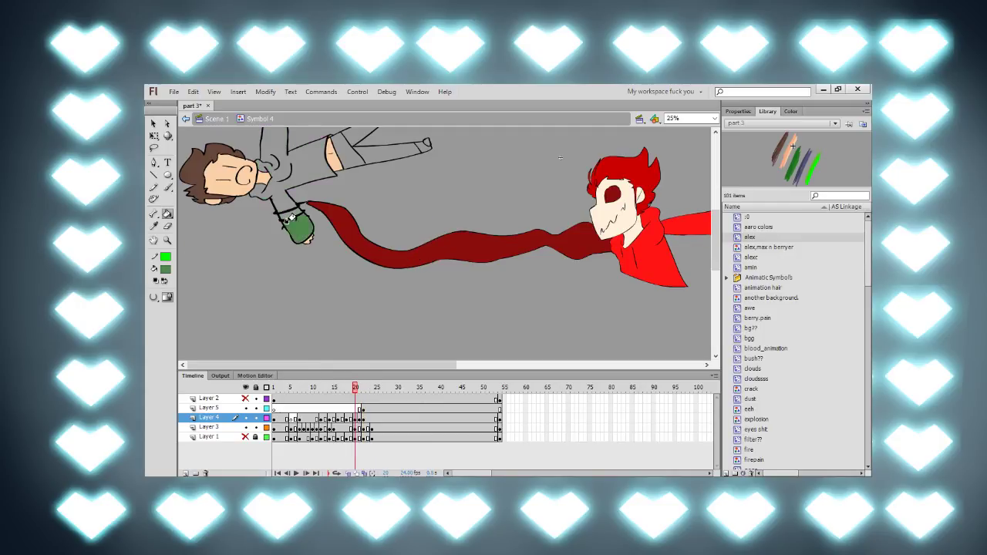
left_click(287, 215)
left_click(278, 197)
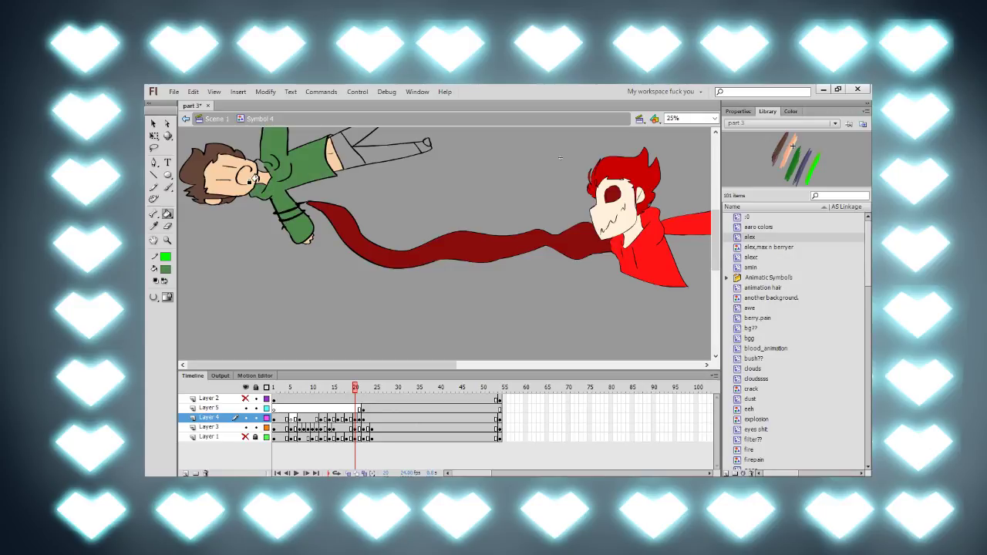
Step: Fill the falling character's bound sleeve, hoodie body and hood with green on frame 19
key("comma")
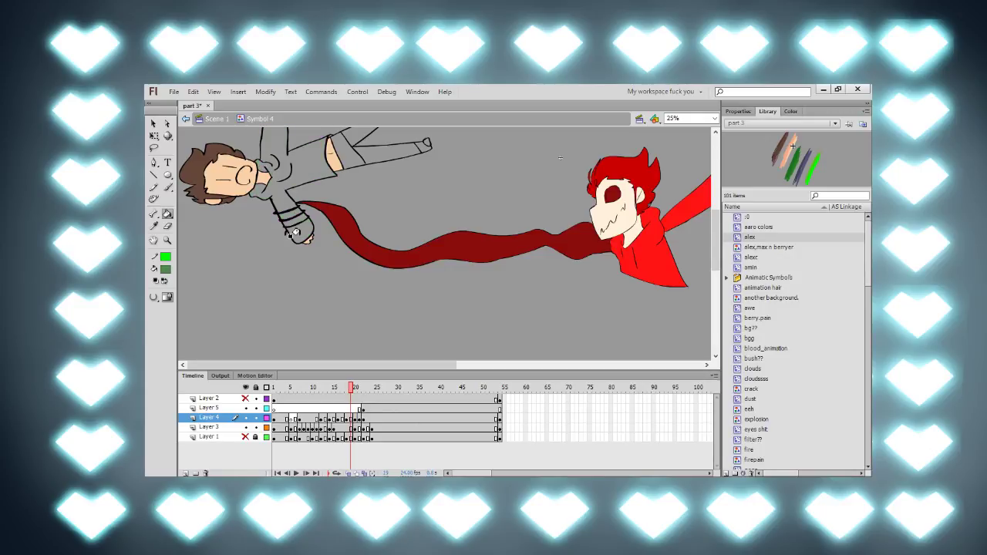
left_click(297, 232)
left_click(291, 217)
left_click(287, 209)
left_click(282, 185)
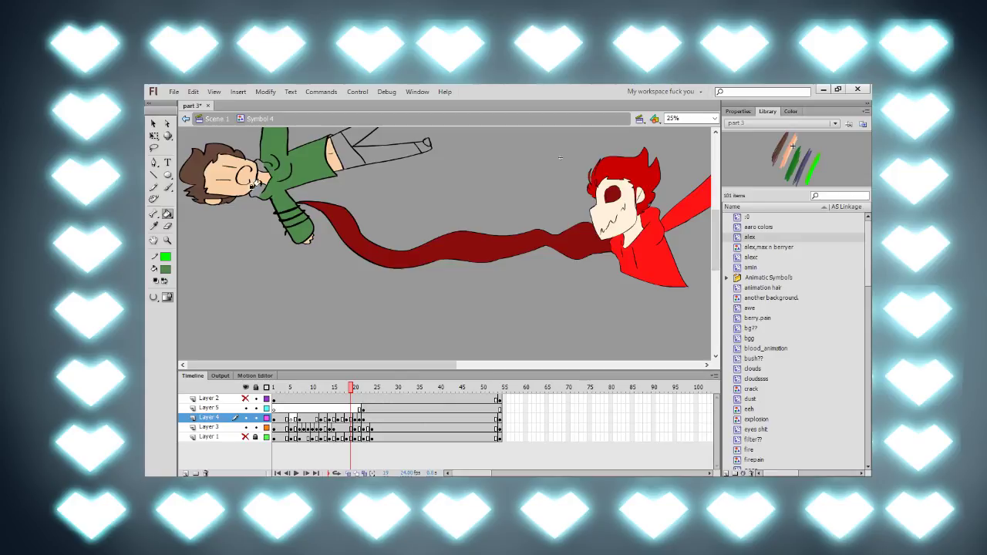
Step: Fill the hoodie's body, bound sleeve sections and hood with green on frame 17
key("comma")
key("comma")
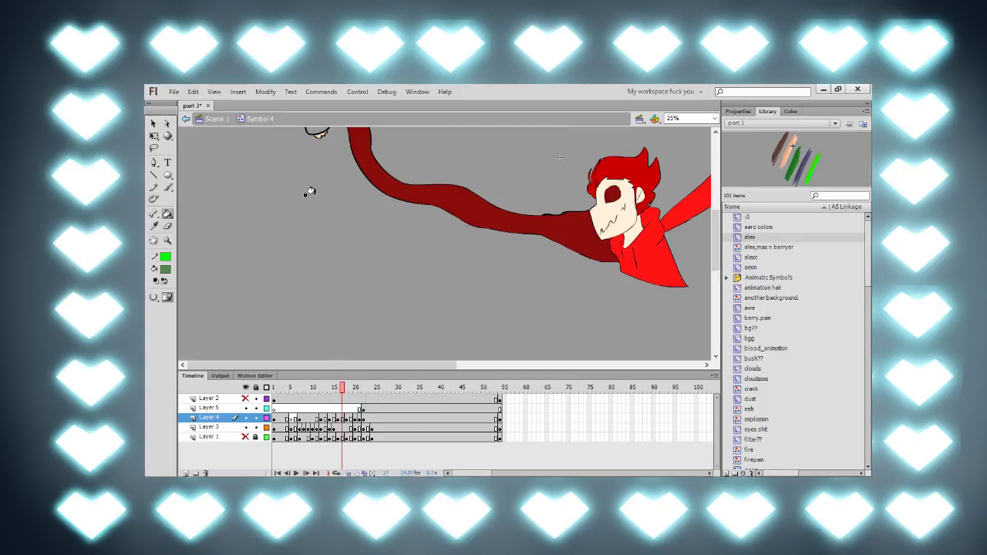
scroll(324, 207, "up", 5)
left_click(304, 270)
left_click(305, 292)
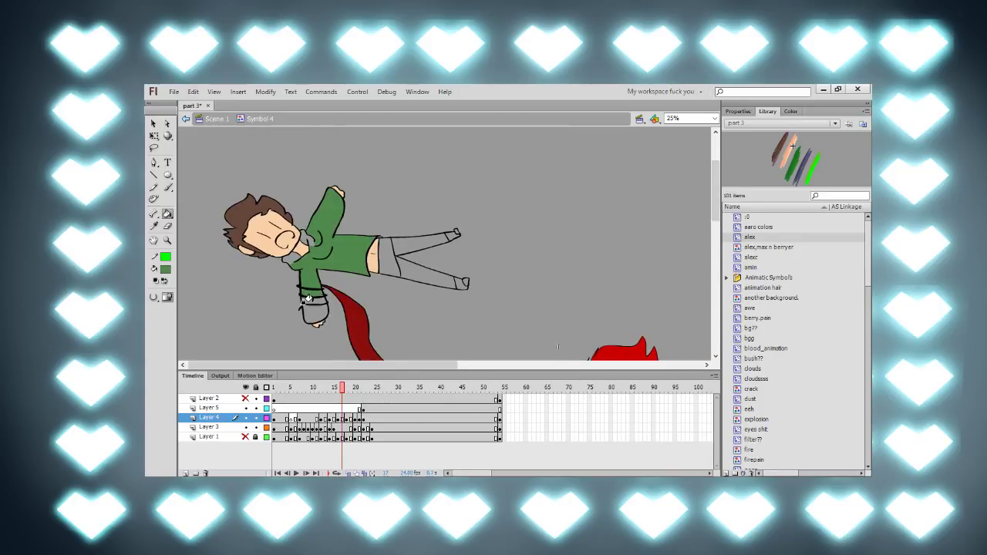
left_click(307, 302)
left_click(306, 308)
left_click(290, 257)
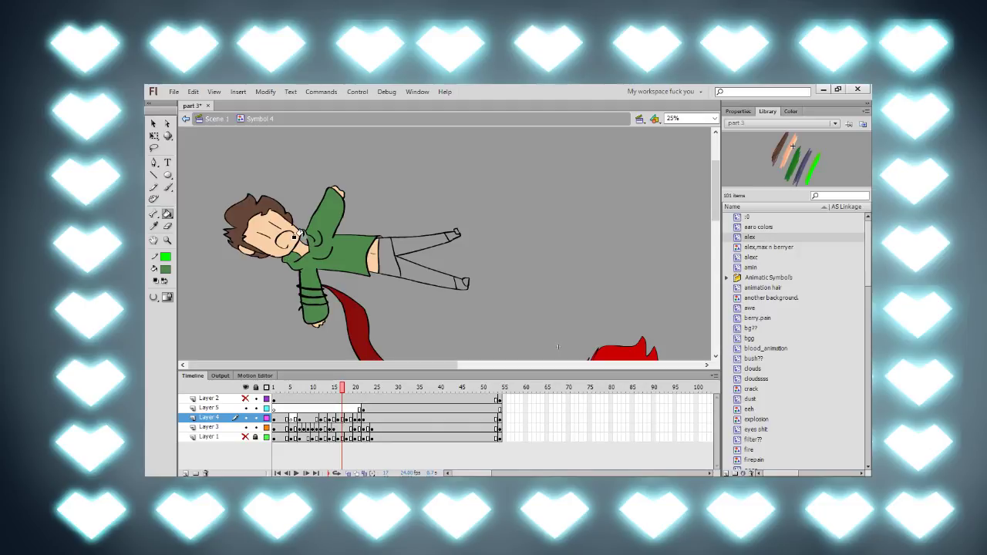
Step: Fill the falling character's hoodie, including the bound sleeve and hood, with green on frame 15
key("comma")
key("comma")
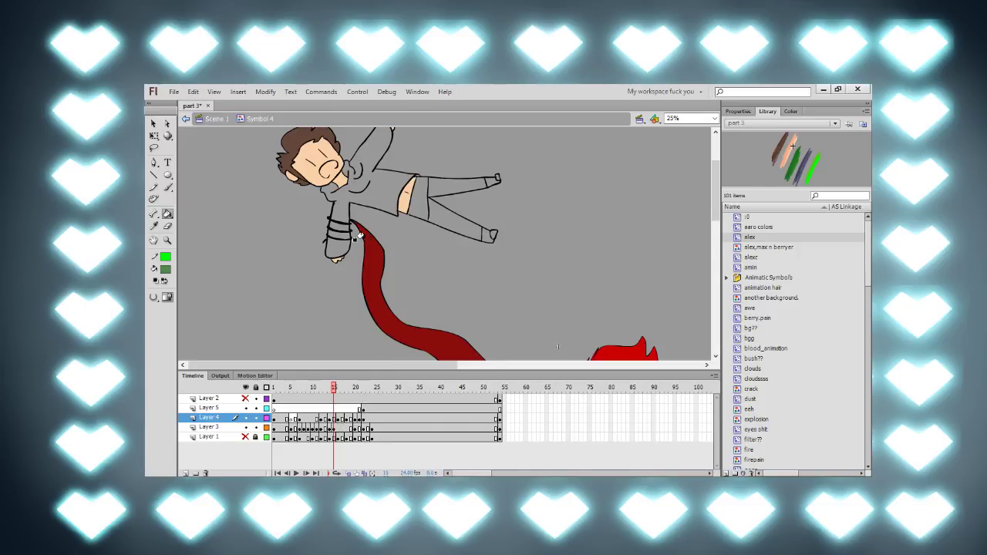
left_click(368, 190)
left_click(332, 243)
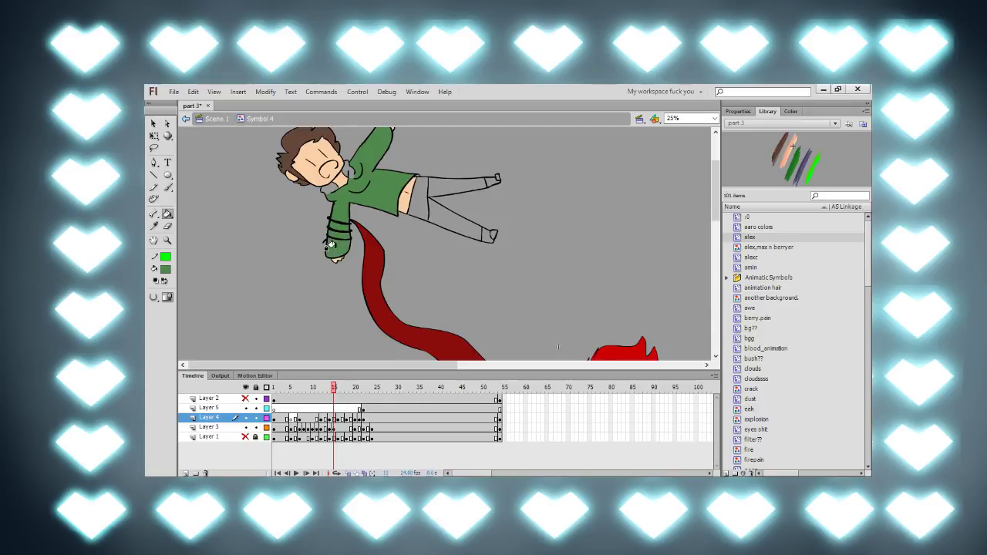
left_click(334, 183)
Step: Fill the hoodie's body, hood and bound sleeve with green on frame 13
key("comma")
key("comma")
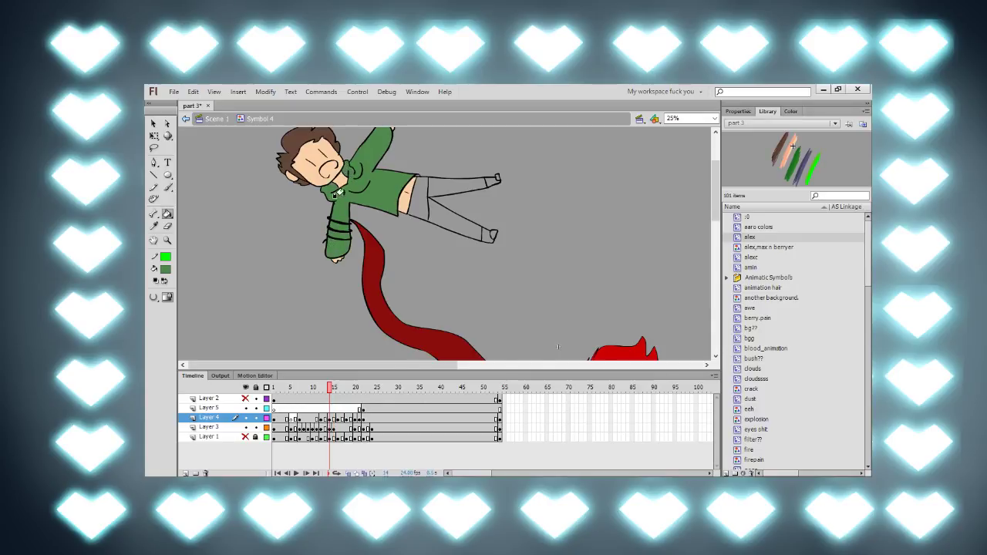
left_click_drag(458, 201, 428, 298)
left_click(460, 230)
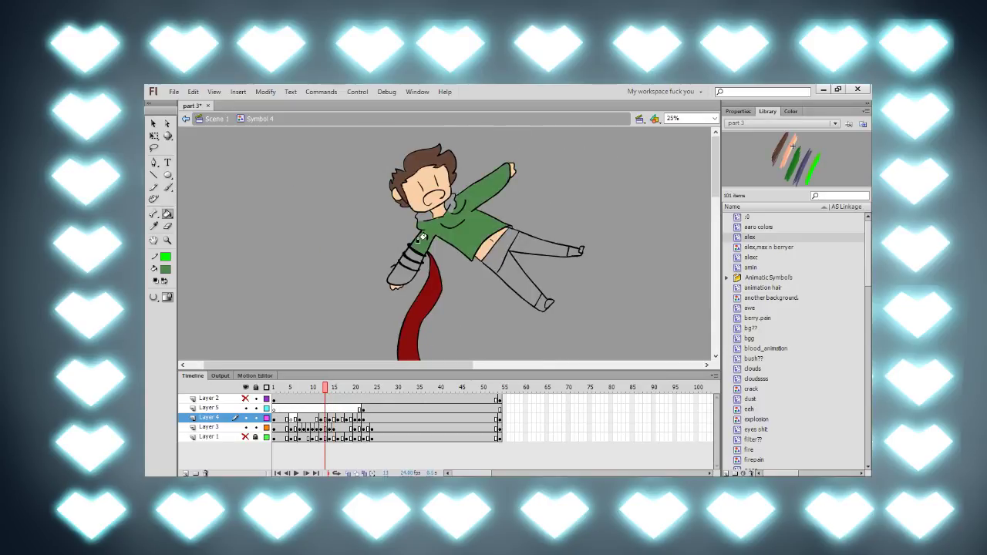
left_click(397, 278)
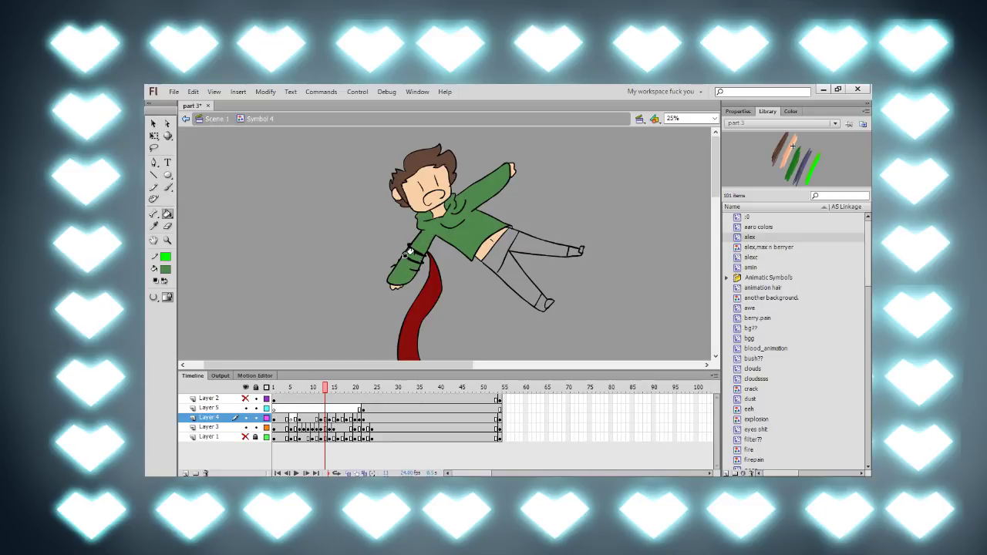
Step: Go back to frame 1 and sample the slate purple from the alex colour swatches as the fill colour
key("comma")
key("comma")
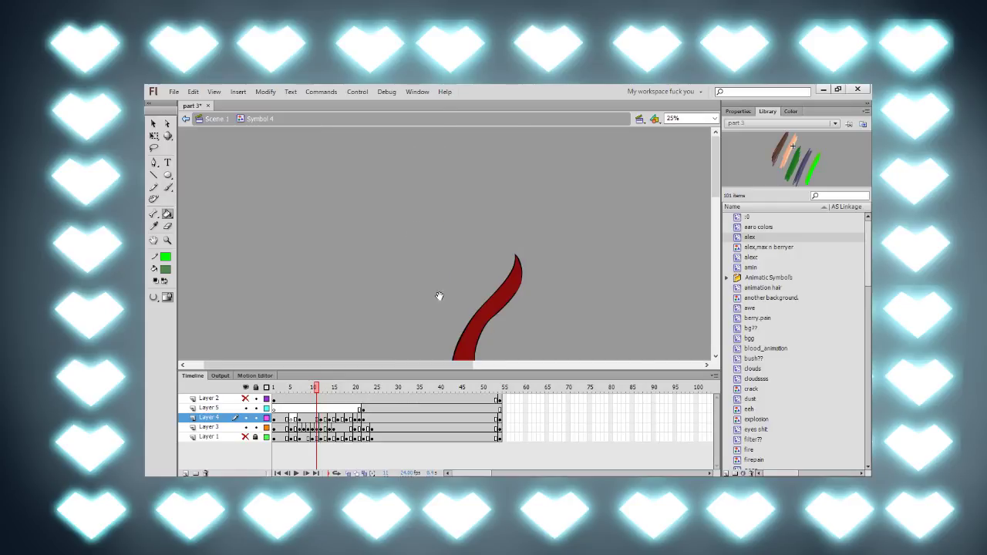
scroll(436, 225, "down", 5)
left_click_drag(316, 388, 274, 389)
mouse_move(359, 313)
left_mouse_down()
mouse_move(485, 232)
mouse_move(448, 206)
left_mouse_up()
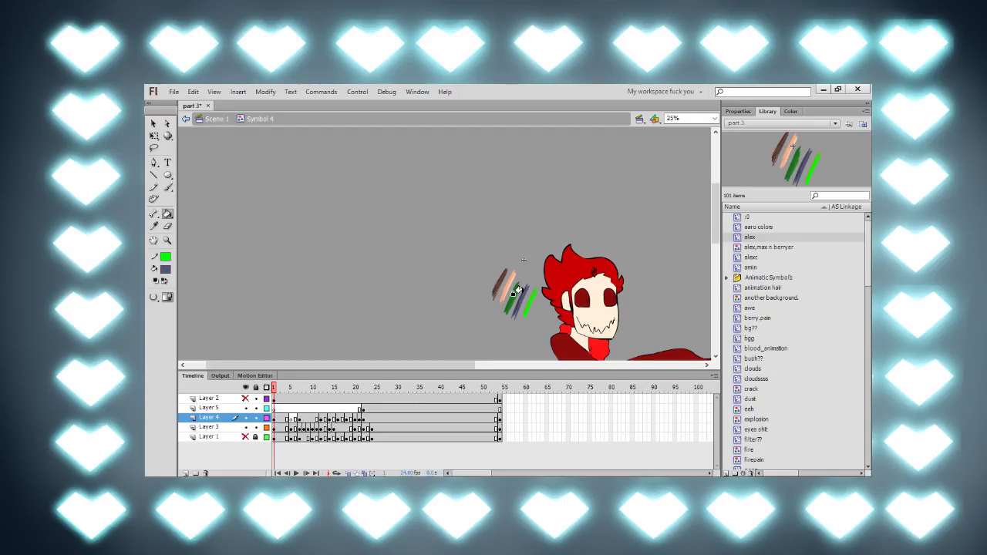
Step: Fill the falling character's trousers with slate purple on frame 14
key("period")
key("period")
key("period")
key("period")
key("period")
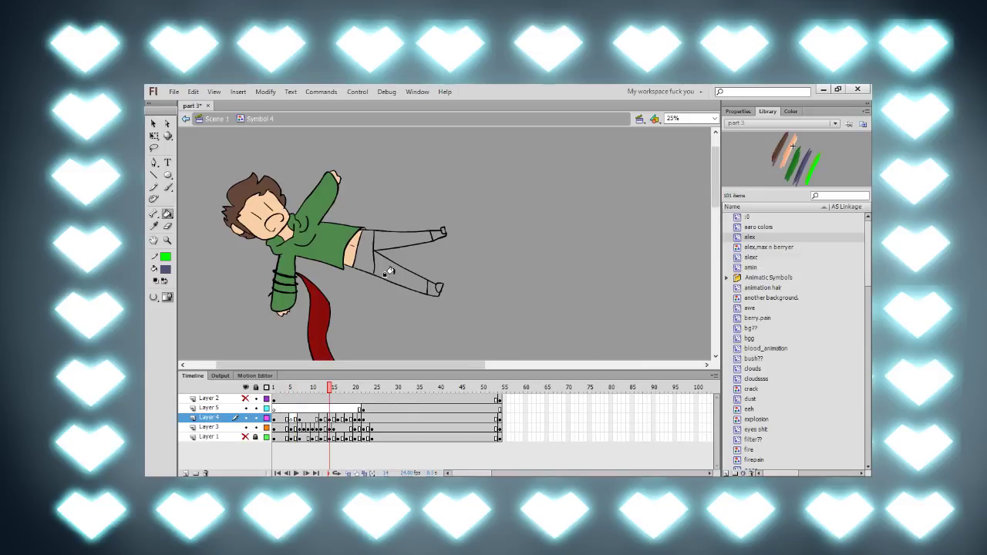
left_click(392, 270)
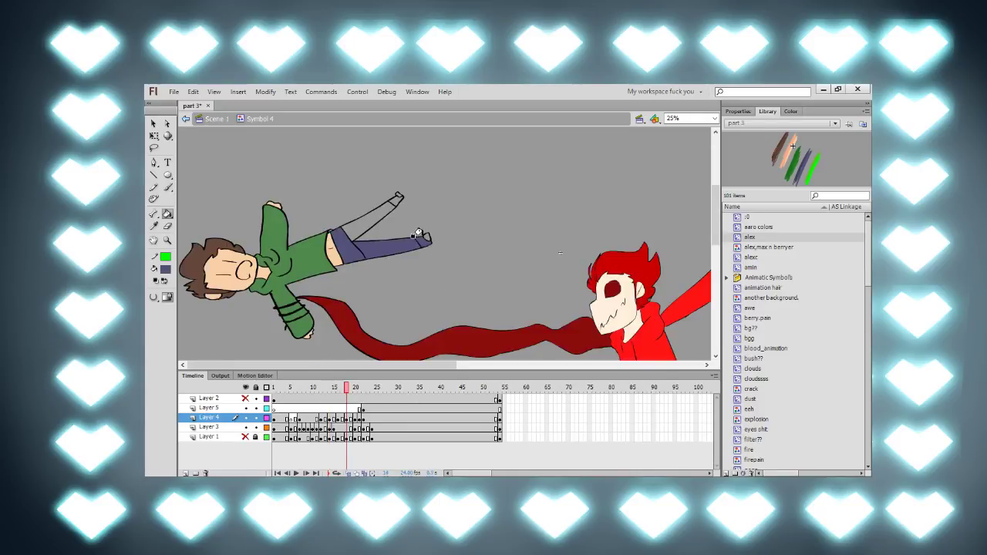
Step: Fill the remaining leg of the trousers on frame 18 and the whole trousers on frame 20 with slate purple
left_click(392, 197)
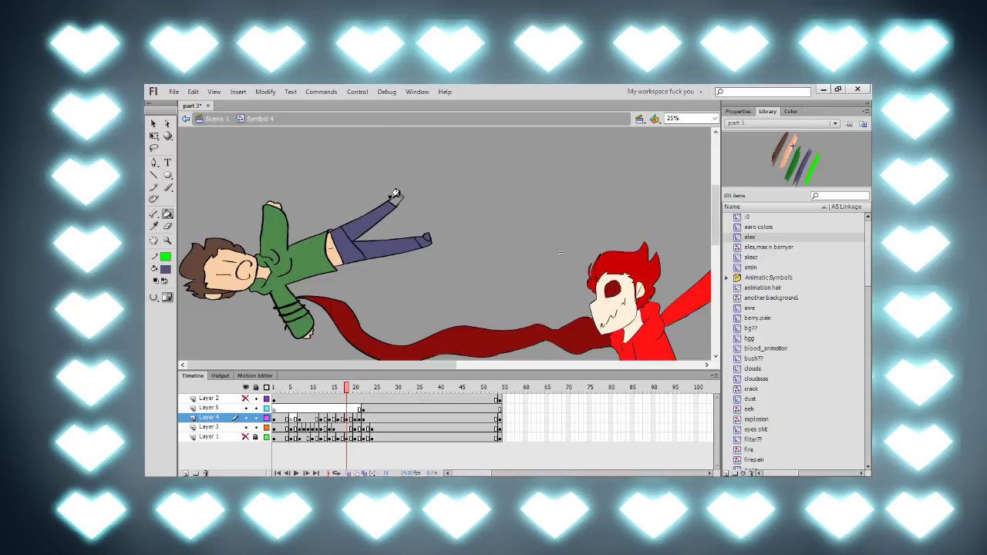
left_click(394, 198)
key("period")
key("period")
left_click(363, 224)
left_click(340, 247)
left_click(396, 251)
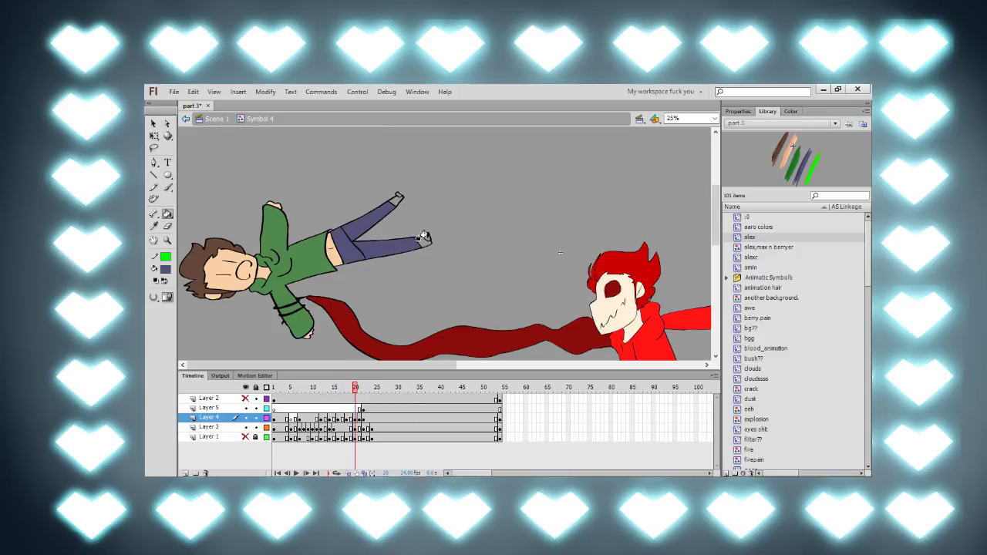
Step: Fill both trouser legs of the falling character with slate purple on frame 21
key("period")
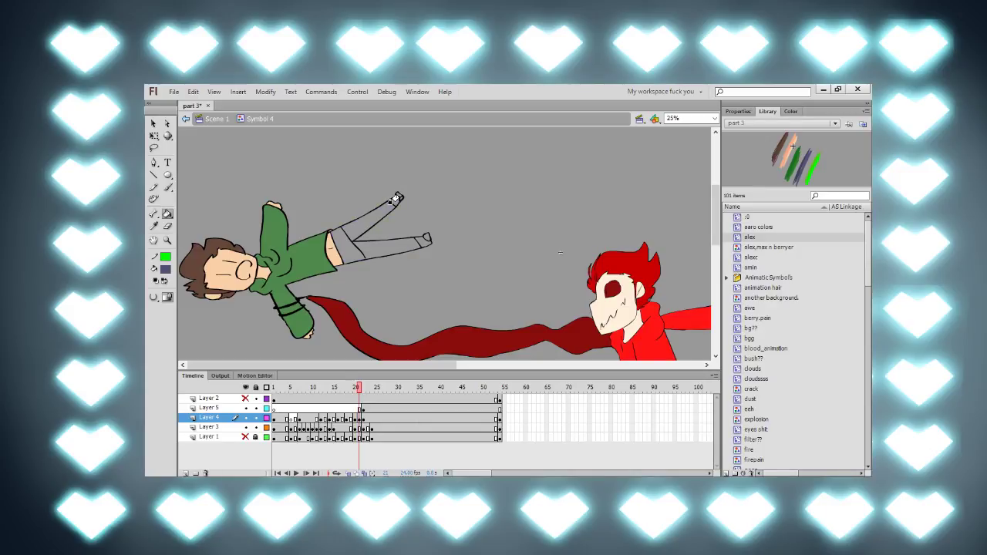
left_click(385, 208)
left_click(409, 242)
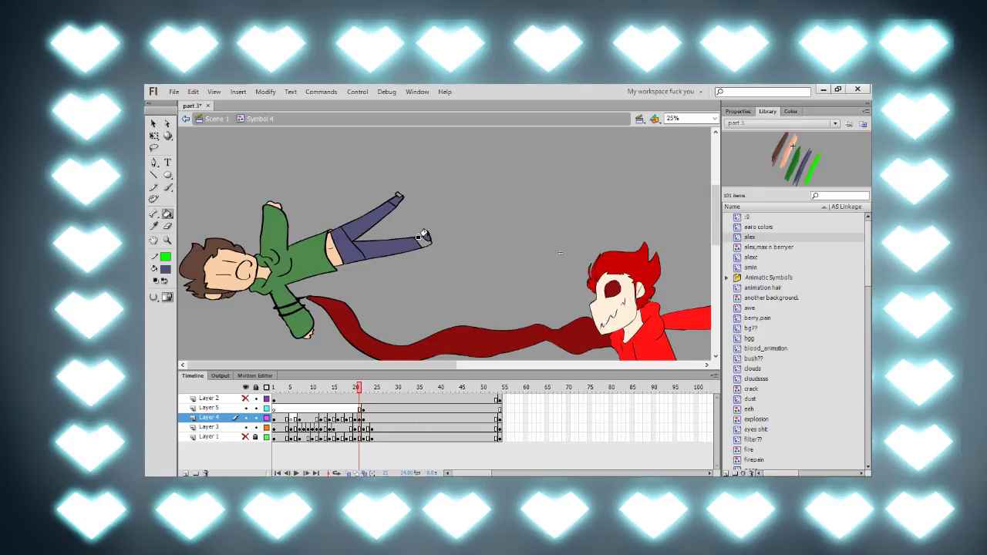
Step: Select the curled-up character on Layer 5 at frame 33 and nudge it slightly upward
key("period")
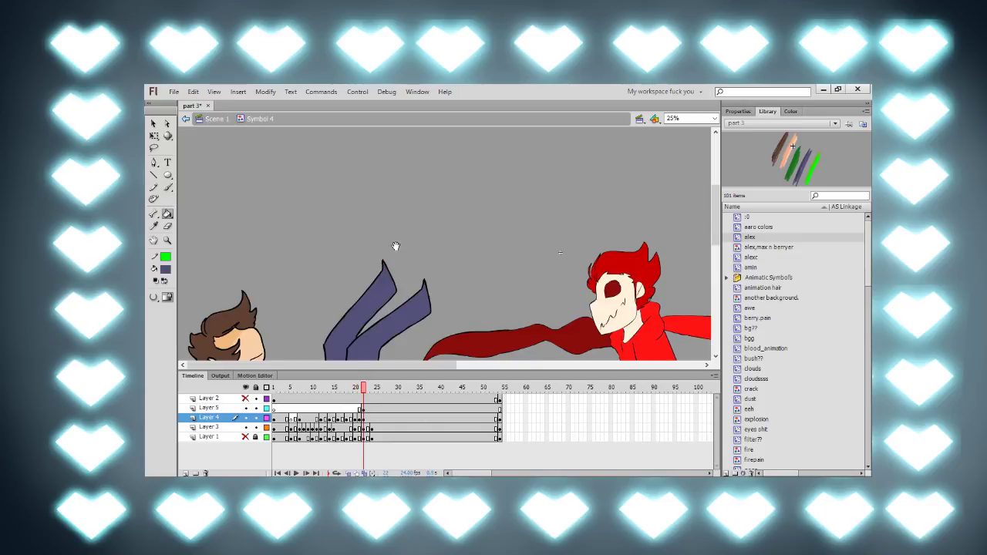
left_click_drag(395, 246, 395, 148)
left_click_drag(364, 390, 410, 410)
key("ctrl+minus")
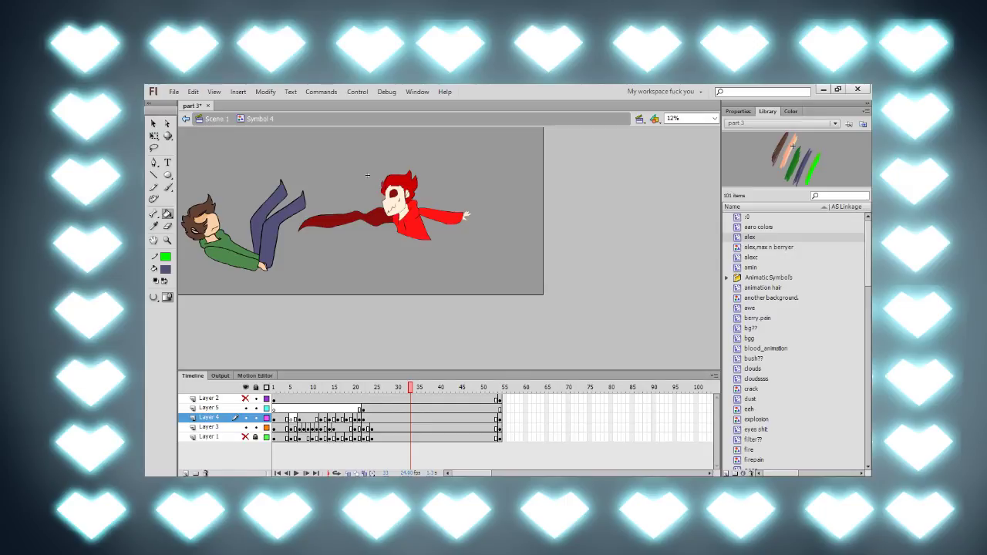
key("q")
left_click(266, 243)
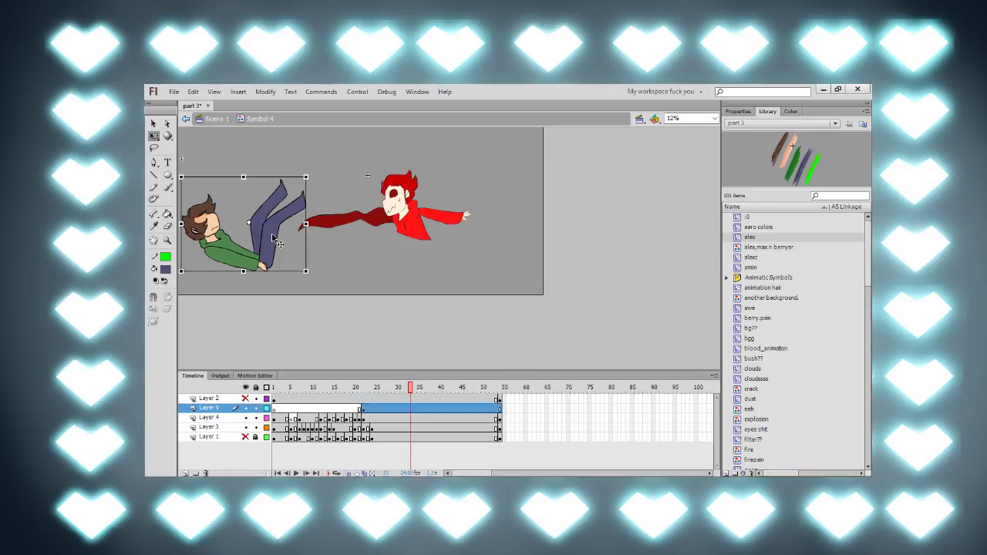
key("Up")
key("Up")
key("Up")
key("Up")
key("Up")
key("Up")
key("Up")
key("Up")
key("Up")
key("Up")
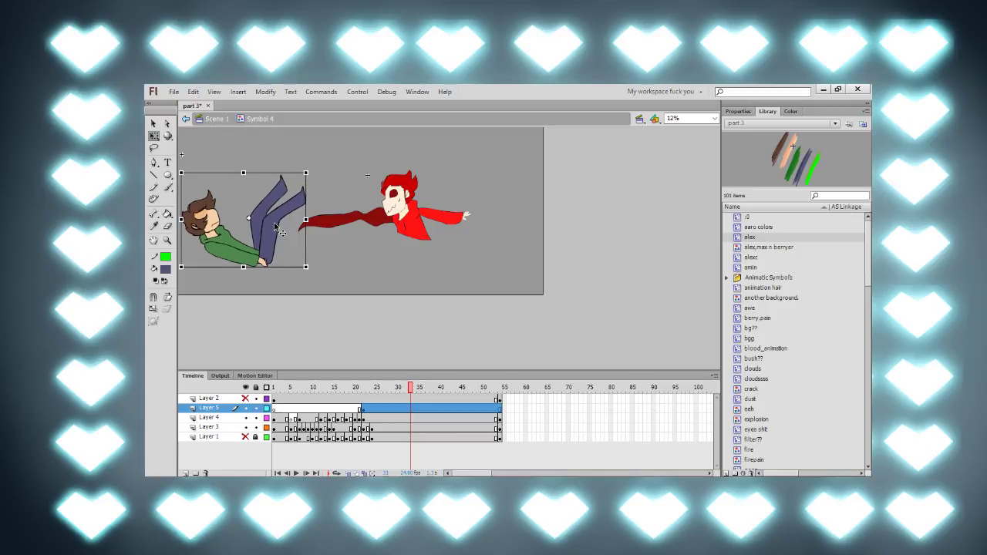
Step: Copy frames 1 to 53 of Layers 2, 5, 4 and 3 and paste them into a new symbol named JESUS
left_click(273, 387)
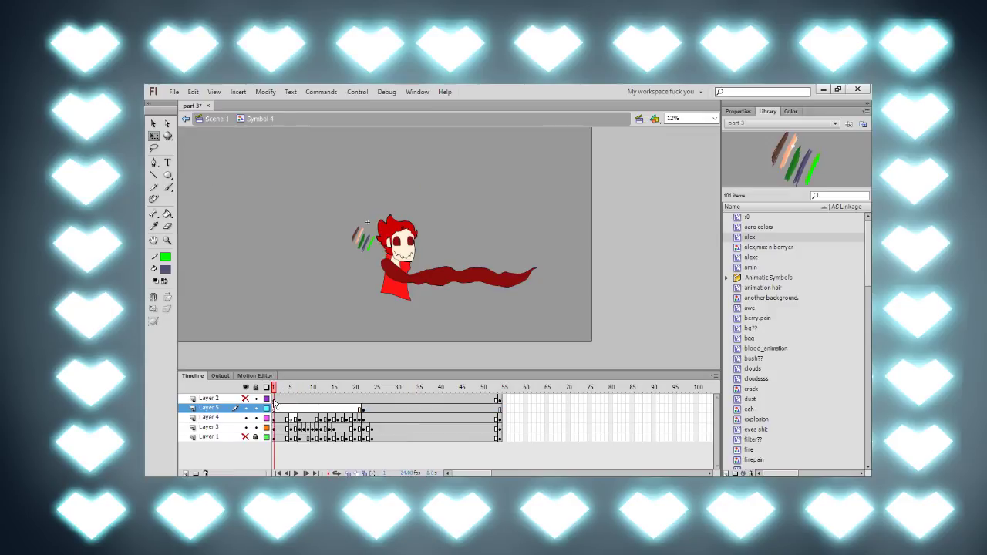
left_click_drag(274, 399, 495, 425)
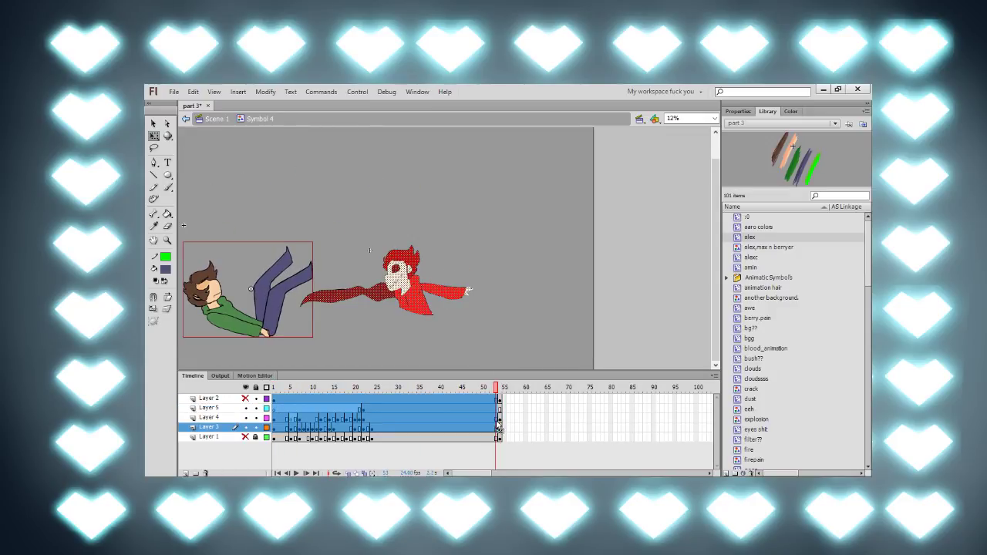
left_click(220, 117)
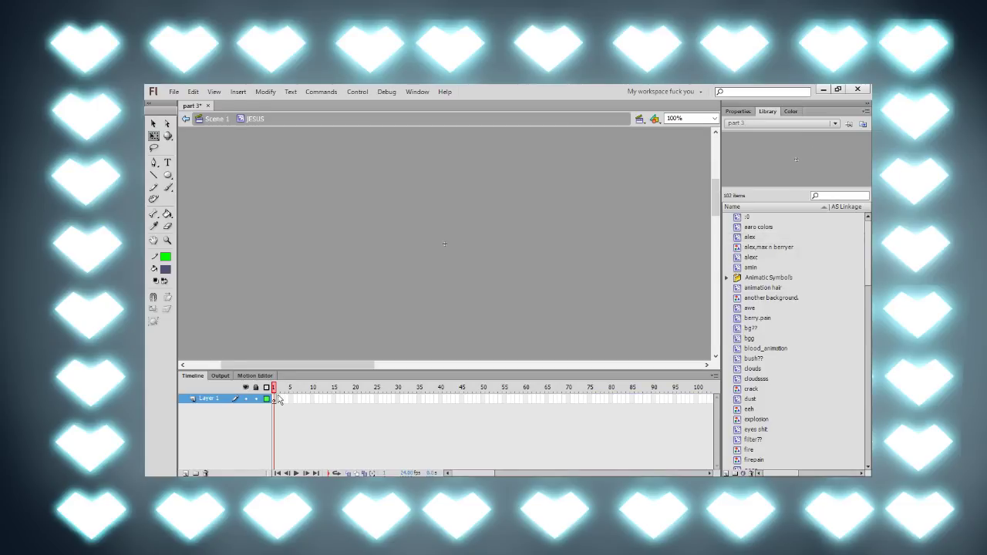
key("ctrl+alt+v")
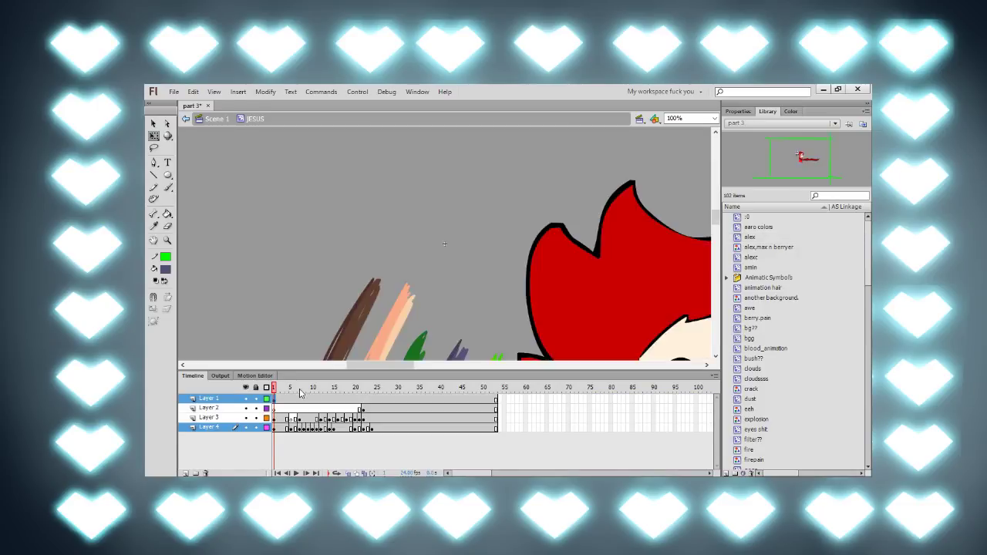
Step: Delete the alex colour swatches from Layer 3 and the green guide lines from Layer 1 on frame 1
left_click_drag(297, 391, 253, 394)
left_click(399, 330)
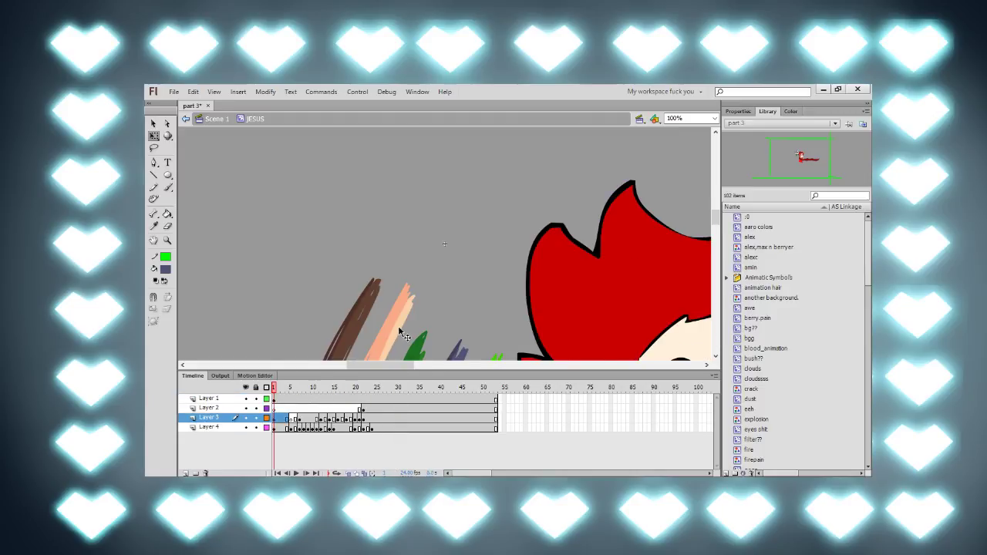
key("Delete")
key("ctrl+minus")
key("ctrl+minus")
key("ctrl+minus")
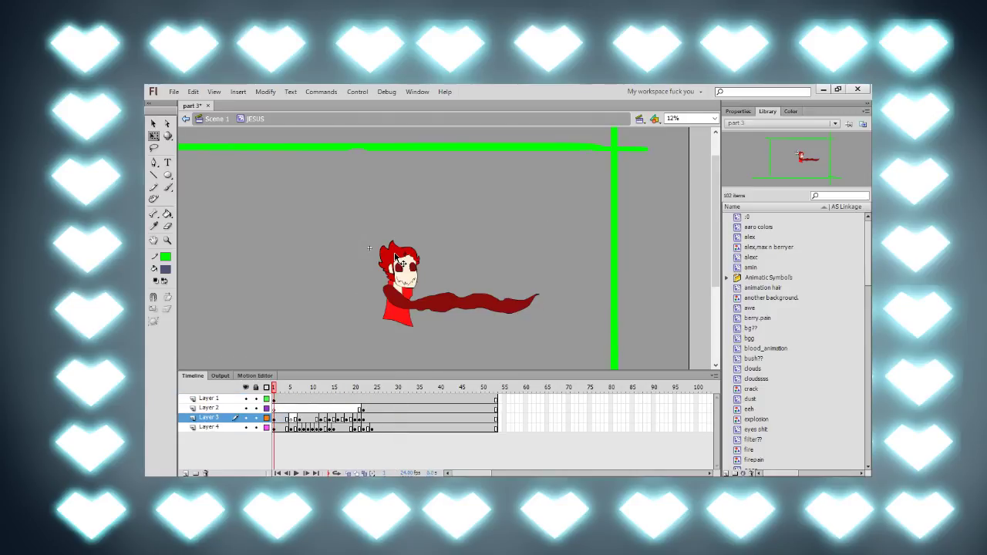
left_click(387, 150)
key("Delete")
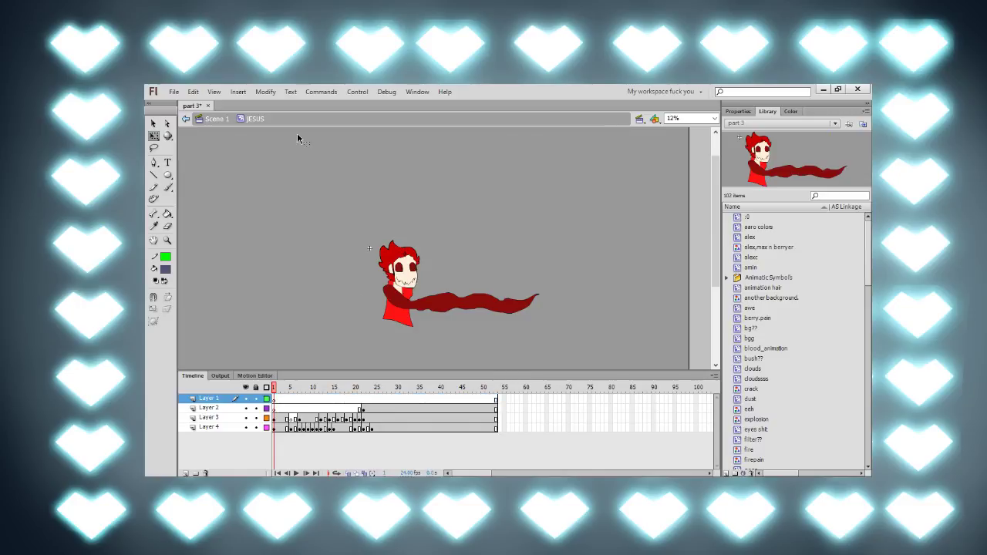
Step: Return to Scene 1 and go to the red character's shot around frame 2852
left_click(215, 120)
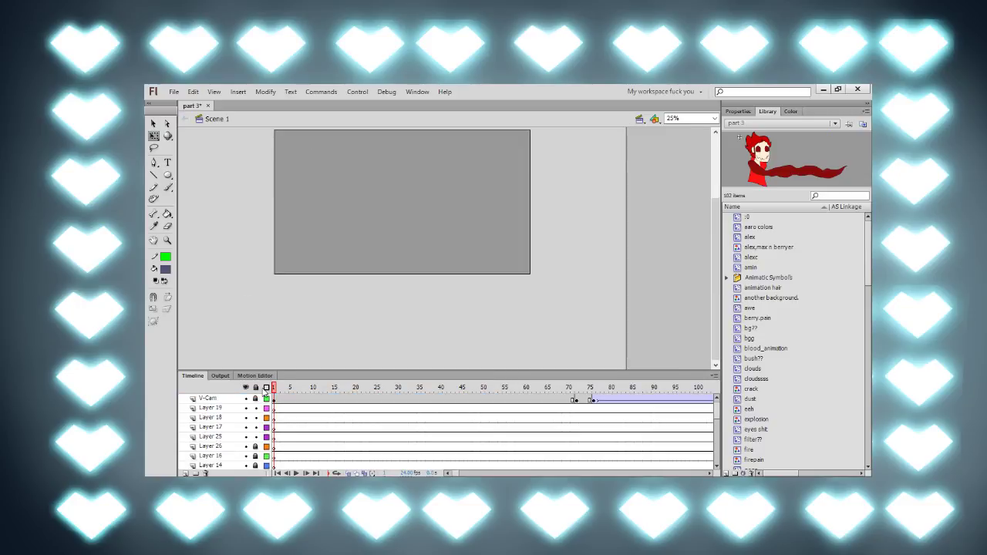
left_click(246, 387)
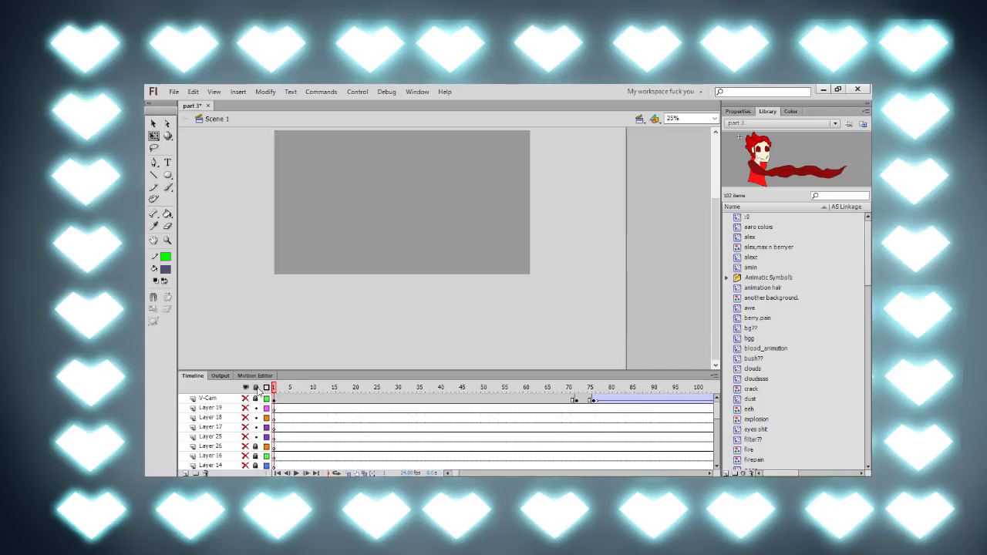
left_click(246, 387)
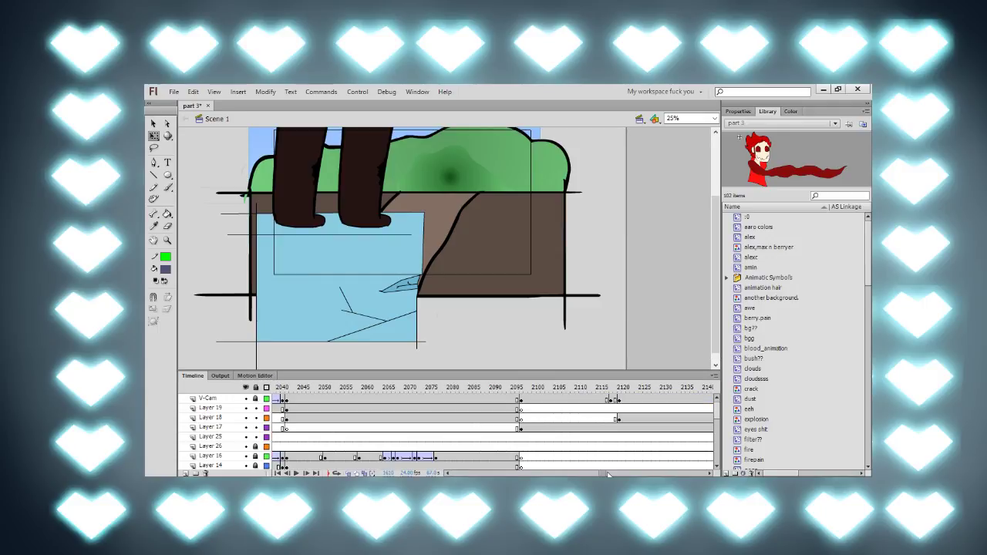
left_click(610, 474)
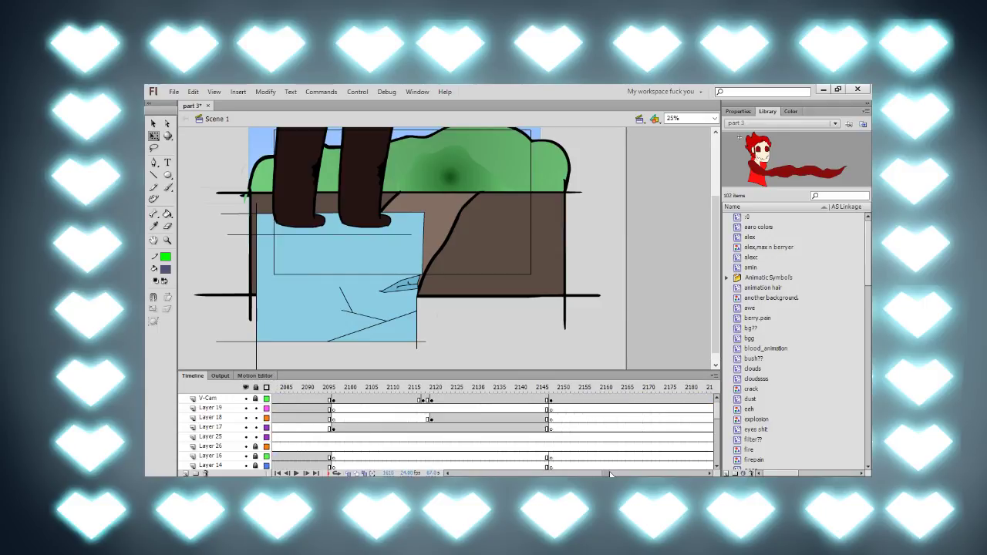
left_click(574, 401)
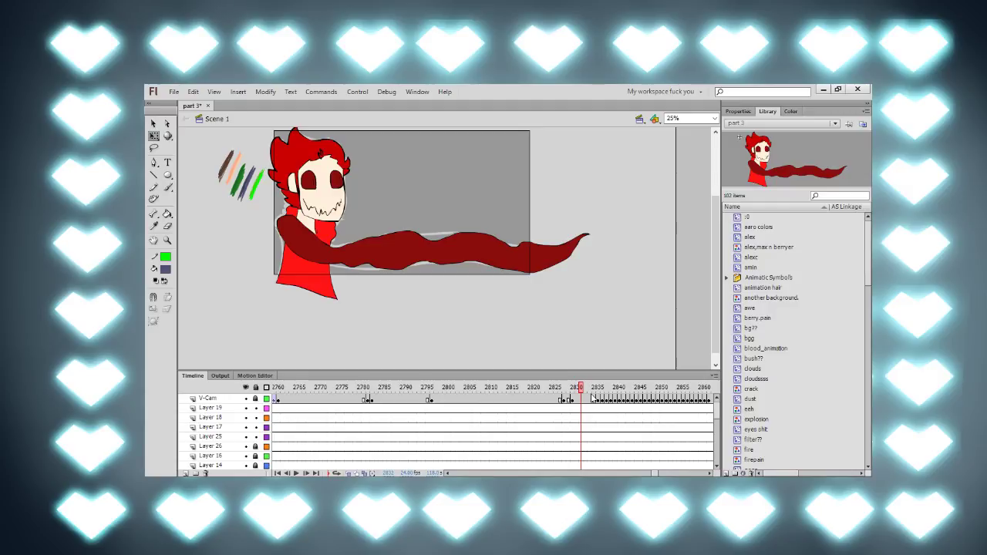
left_click(671, 387)
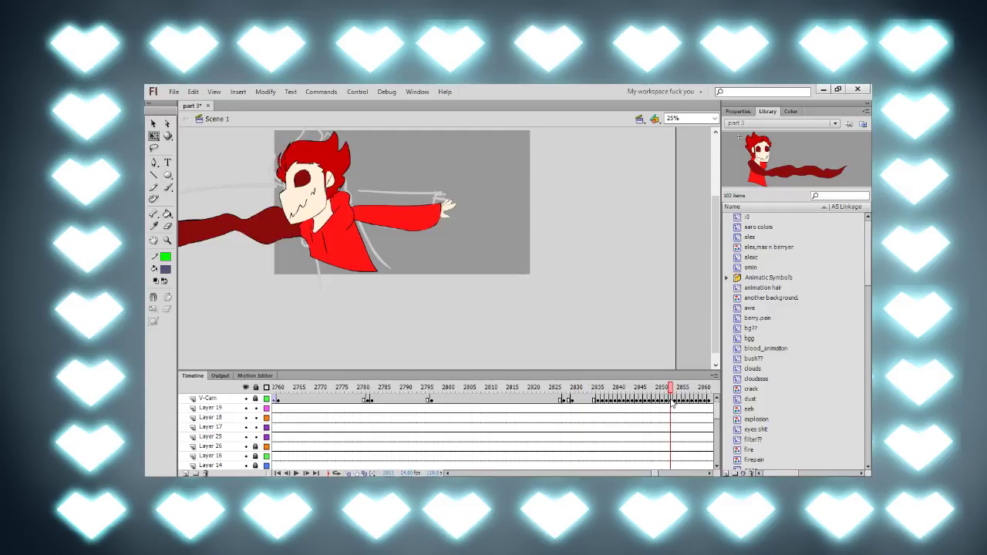
Step: Insert a blank keyframe at frame 2797 on Layer 25 and place the JESUS symbol on the stage over the sketch
key("ctrl+minus")
key("ctrl+minus")
key("ctrl+equal")
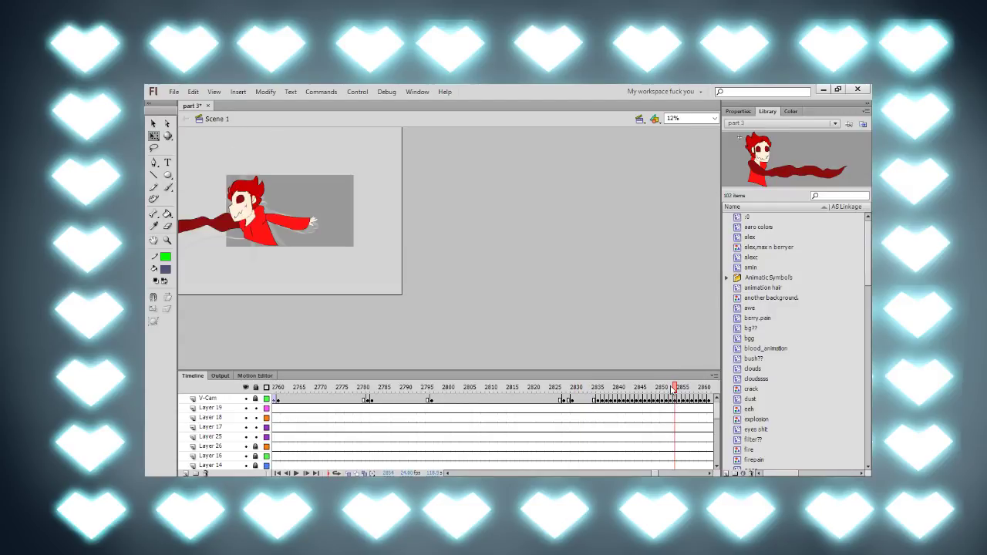
left_click(597, 394)
left_click_drag(595, 395, 598, 394)
left_click_drag(654, 473, 665, 474)
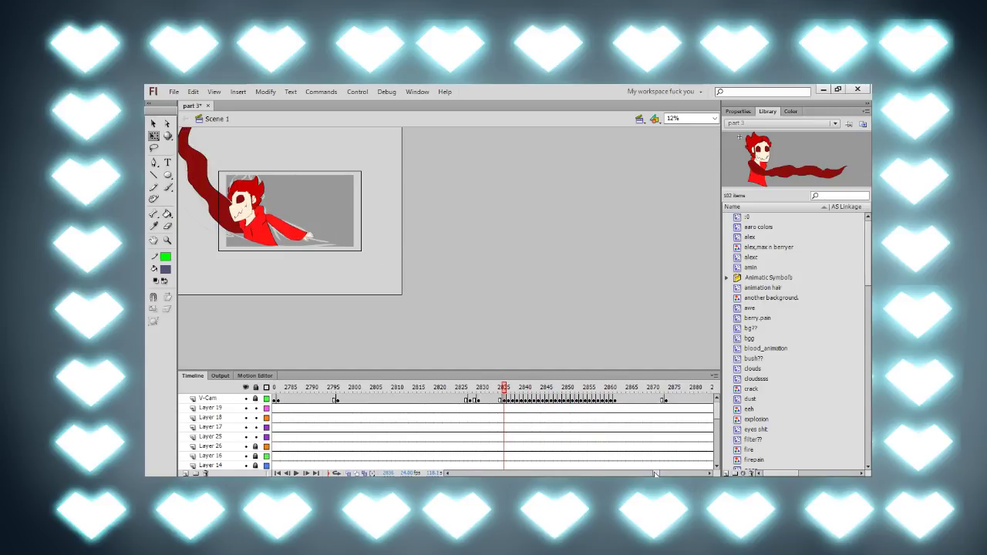
mouse_move(500, 400)
left_mouse_down()
mouse_move(613, 412)
mouse_move(619, 402)
mouse_move(298, 404)
mouse_move(432, 414)
left_mouse_up()
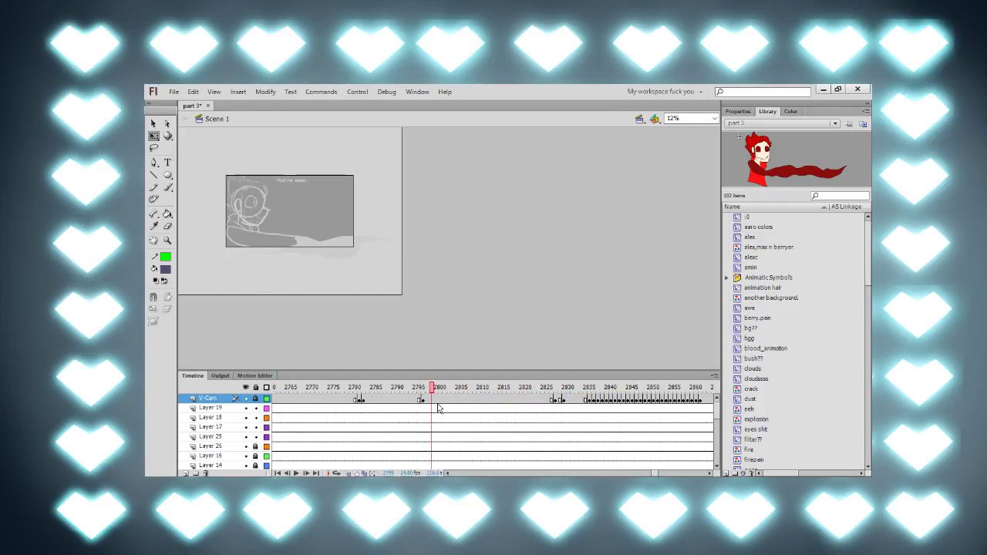
left_click(423, 408)
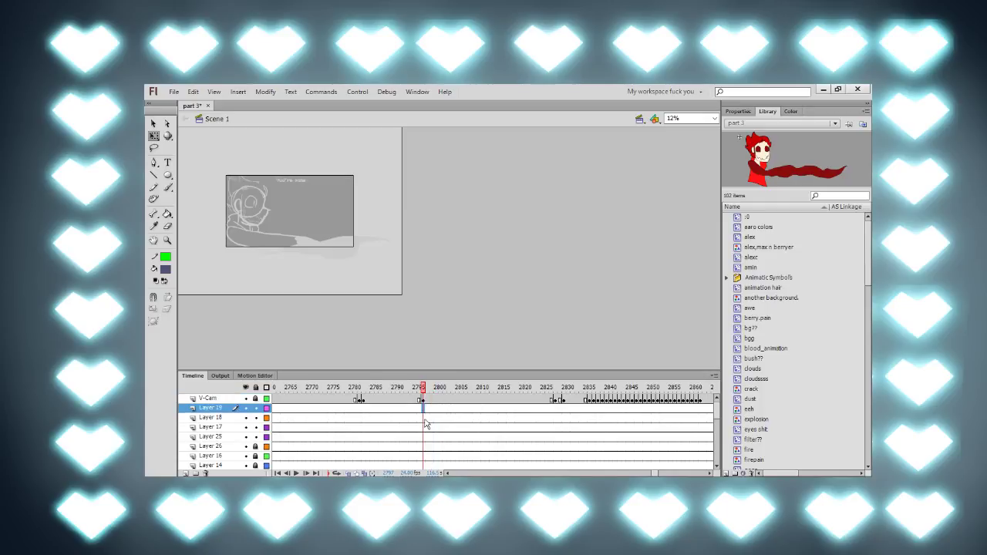
left_click(425, 439)
key("F7")
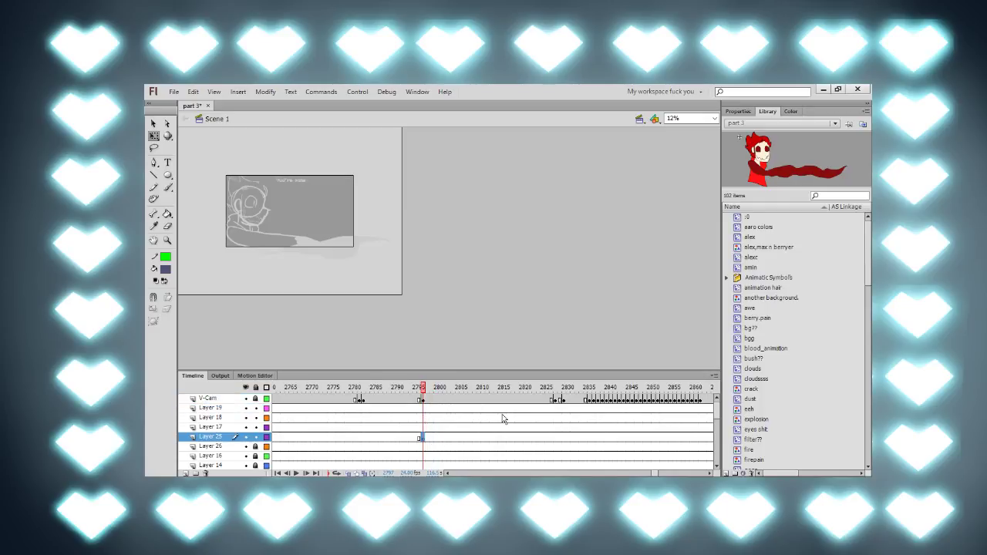
left_click_drag(771, 177, 293, 215)
Step: Check the JESUS instance across the shot and move its Layer 25 keyframe to frame 2830
left_click(393, 390)
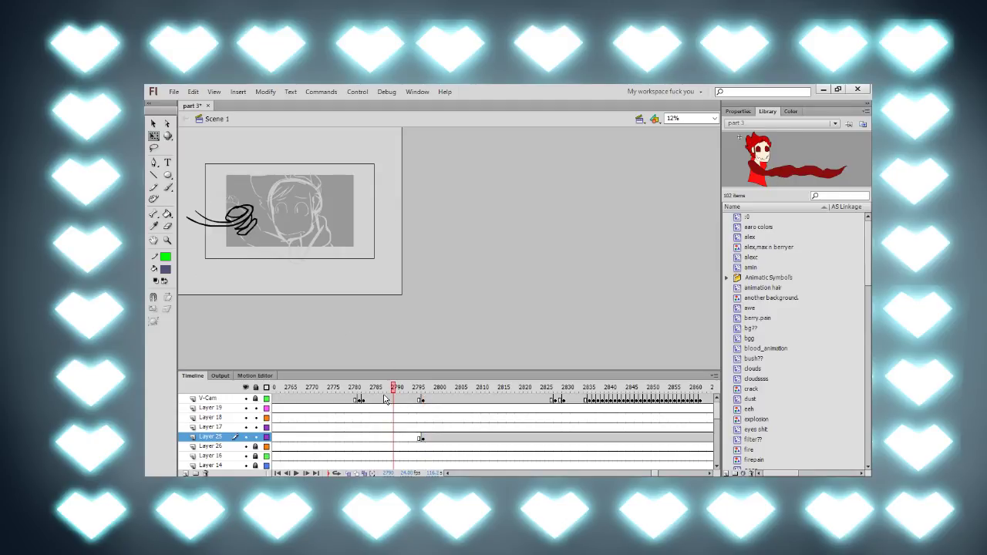
left_click(427, 390)
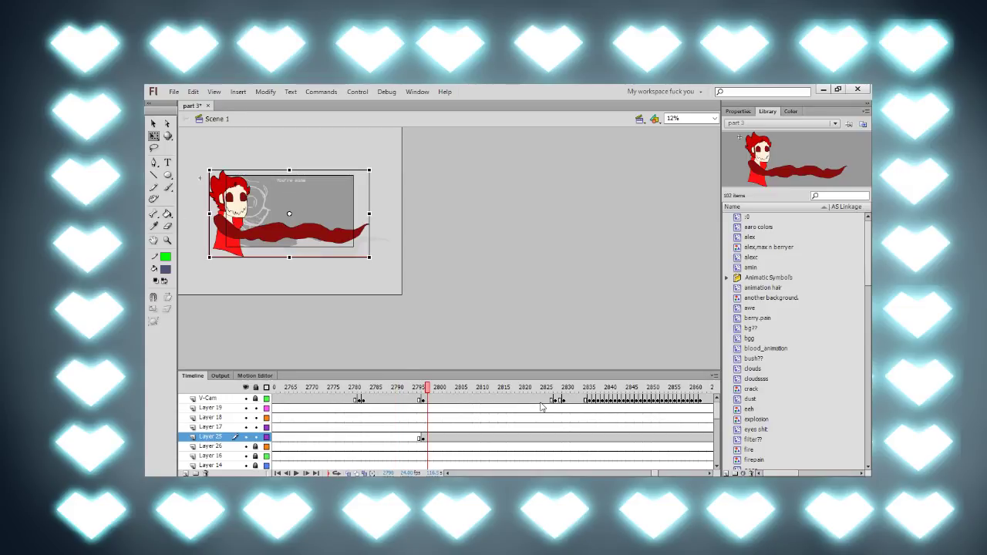
left_click(683, 390)
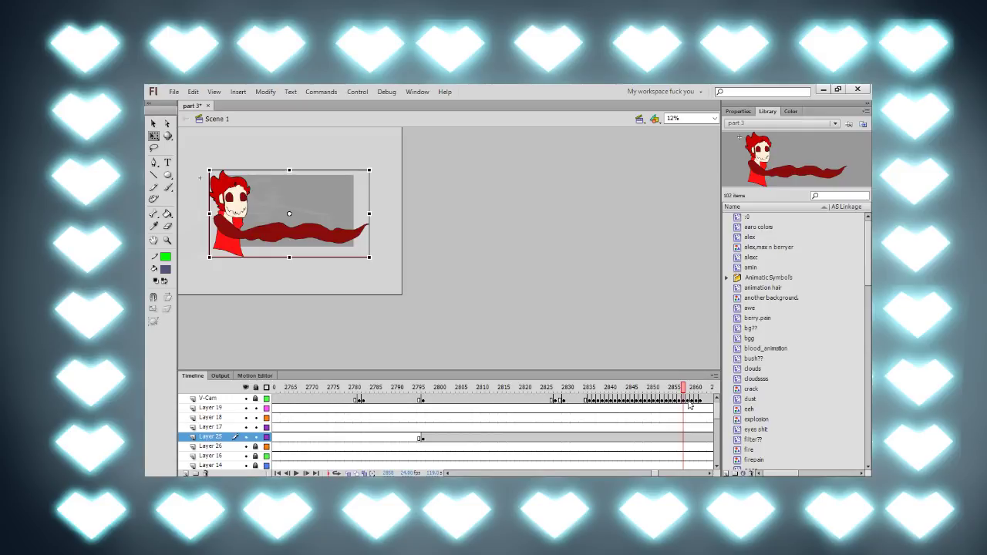
left_click(610, 436)
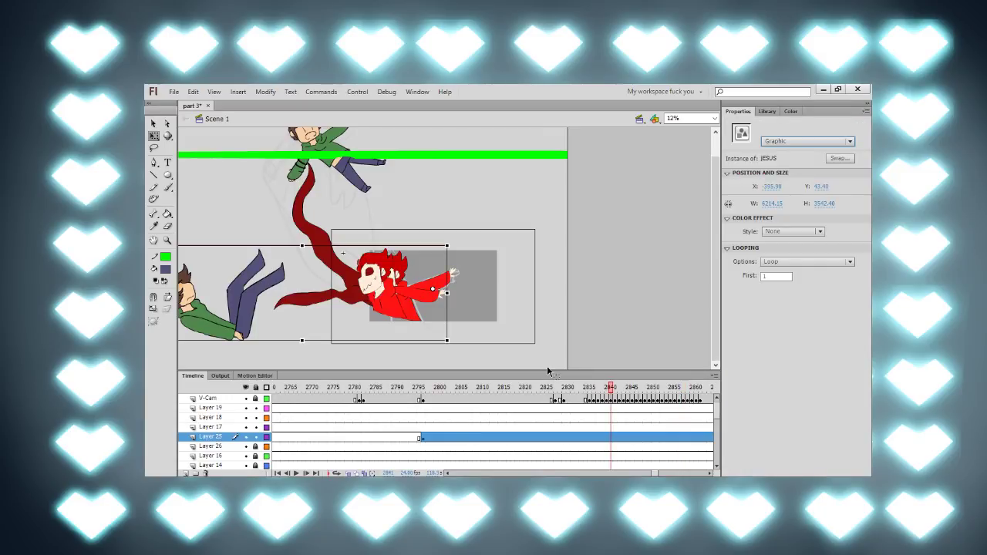
left_click(546, 367)
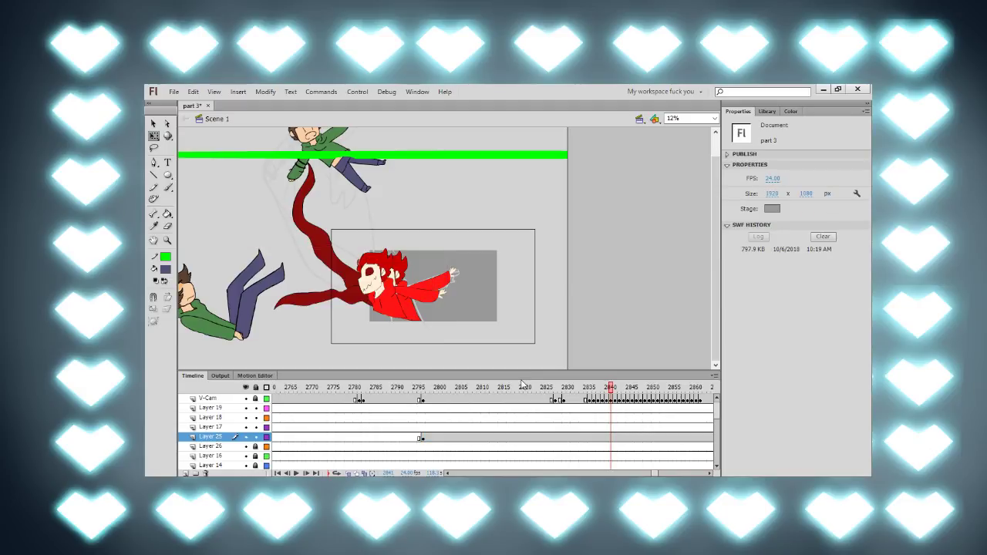
left_click_drag(586, 387, 538, 401)
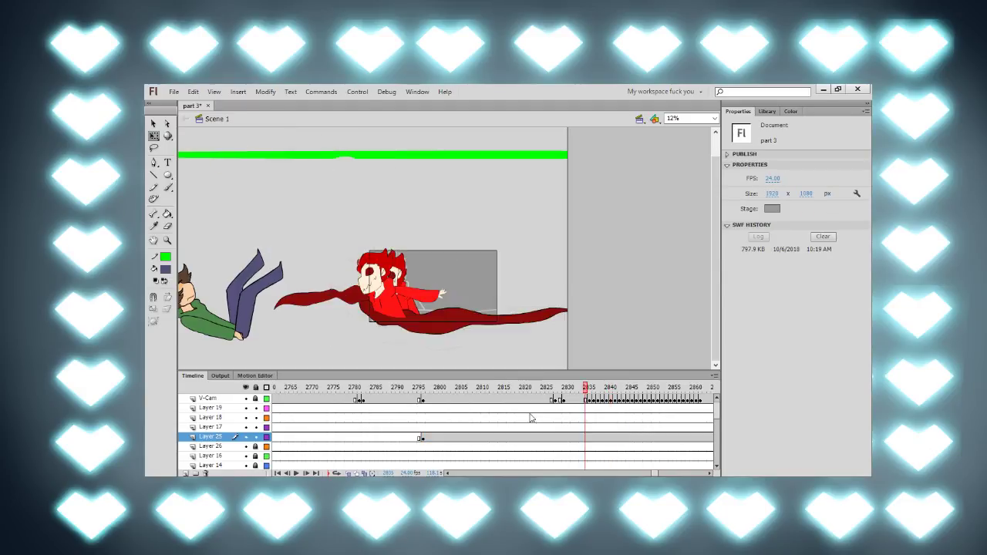
left_click(420, 438)
left_click_drag(423, 445, 564, 440)
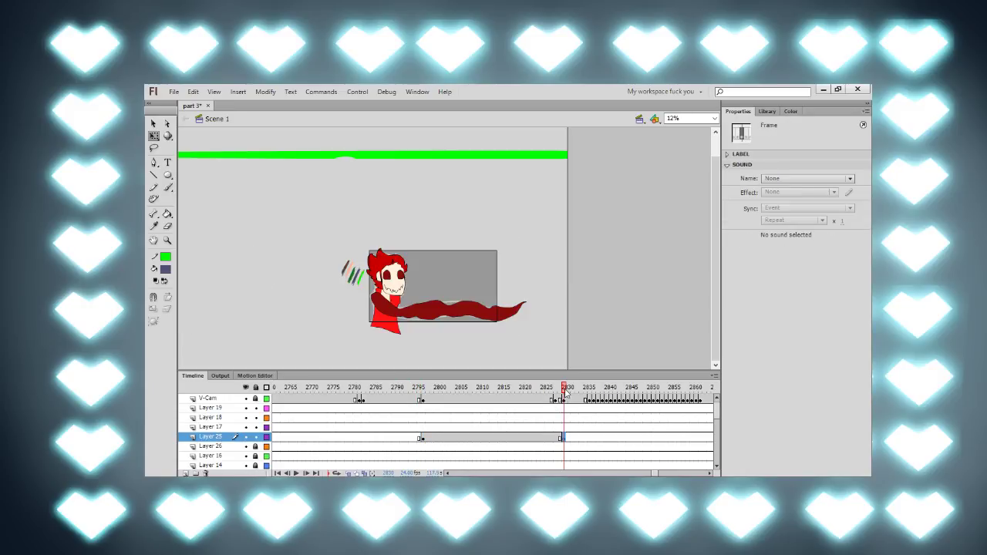
key("ctrl+z")
left_click(422, 440)
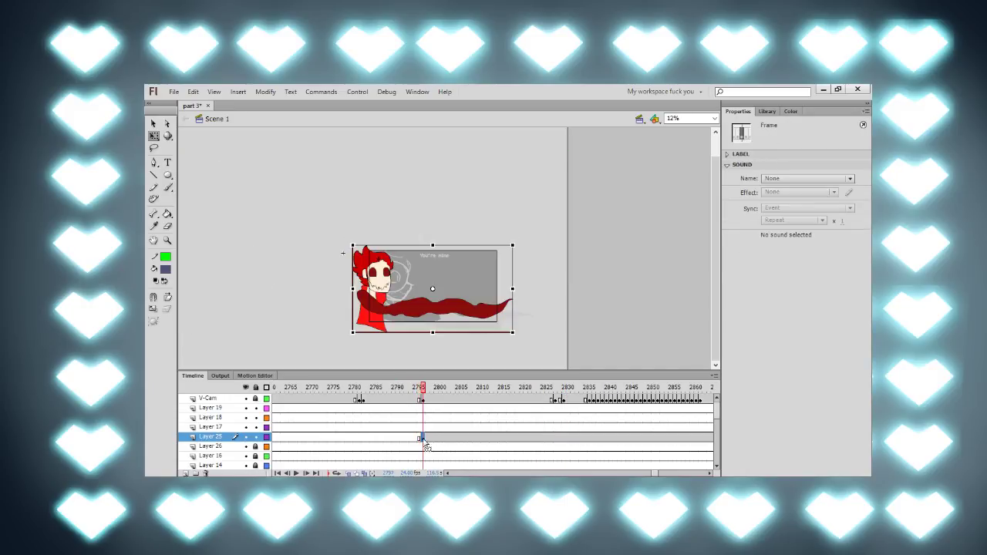
left_click(571, 444)
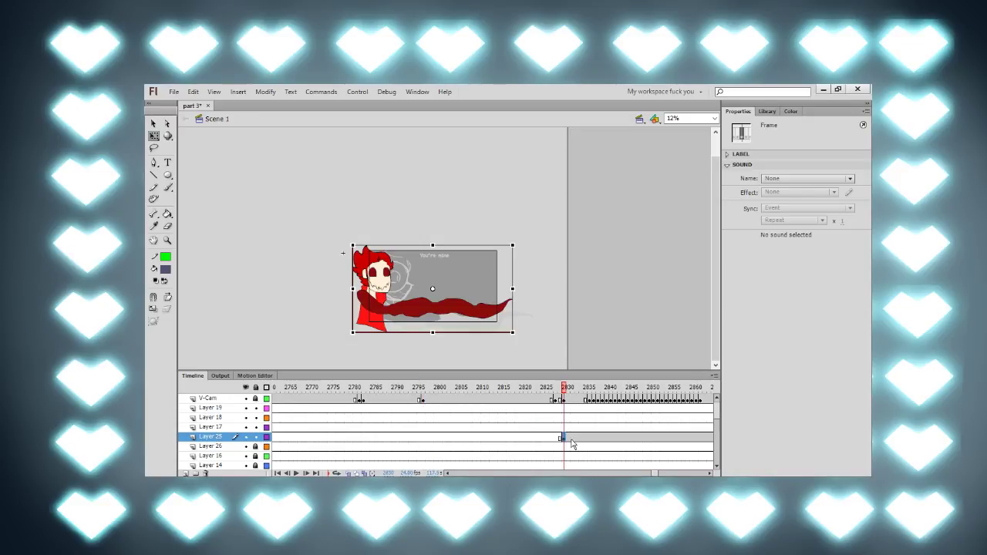
Step: Clear the V-Cam frames from 2830 to 2872 and copy the camera keyframe from frame 2829 to frame 2830
left_click_drag(565, 392, 687, 401)
key("ctrl+minus")
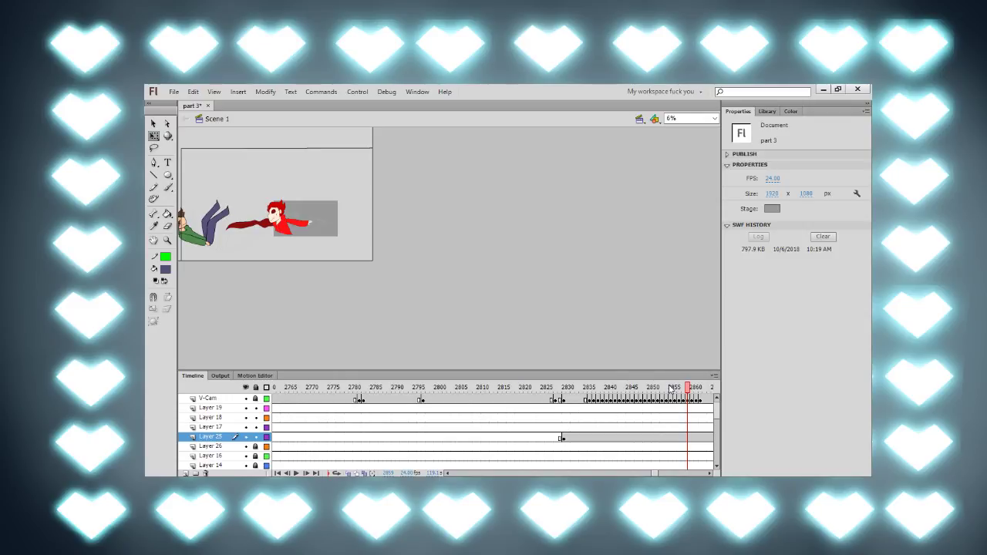
left_click_drag(670, 390, 566, 408)
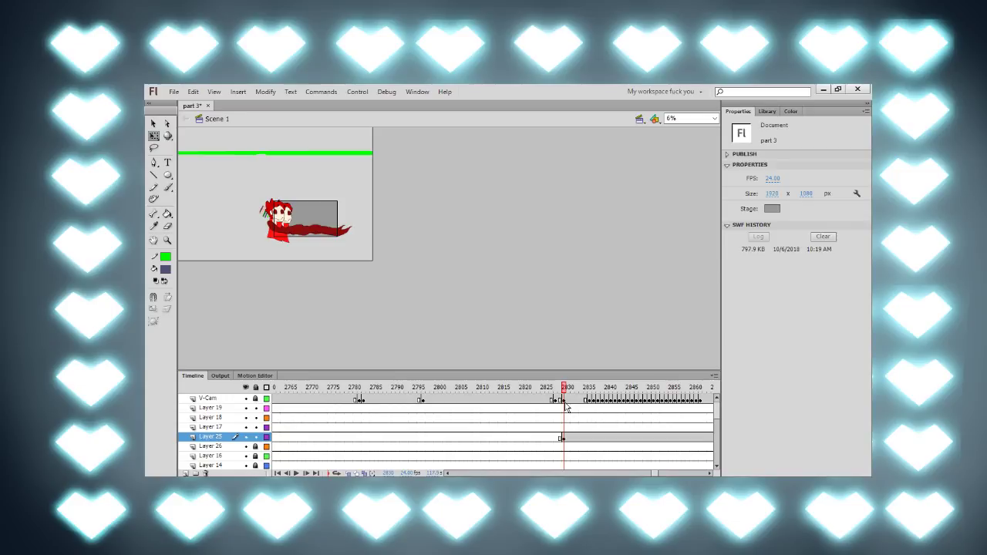
left_click_drag(564, 401, 701, 397)
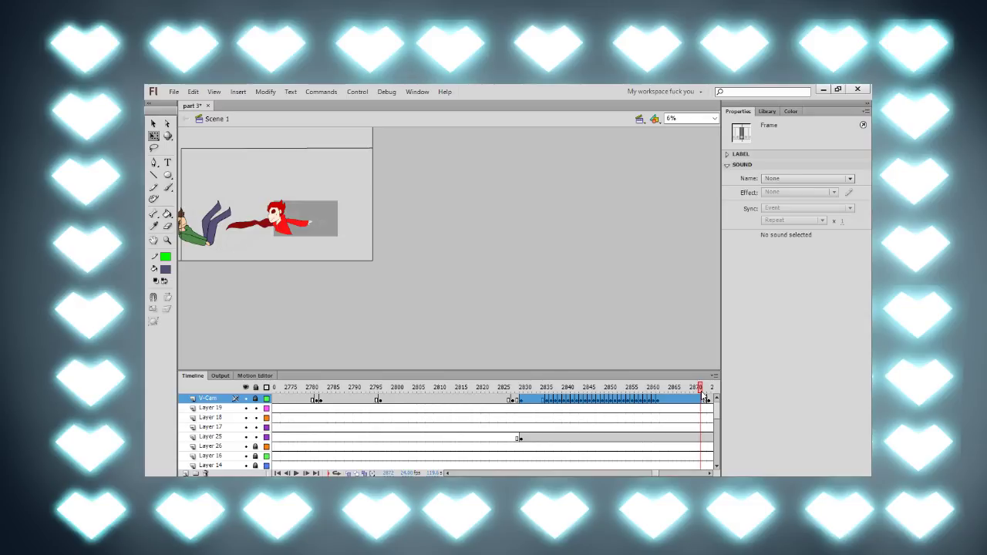
key("alt+BackSpace")
left_click(518, 400)
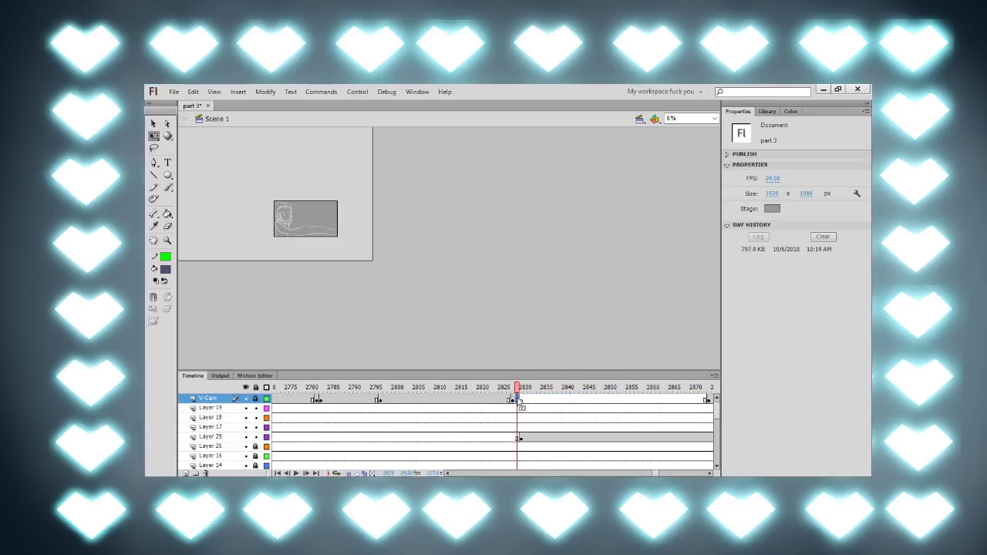
left_click(521, 401)
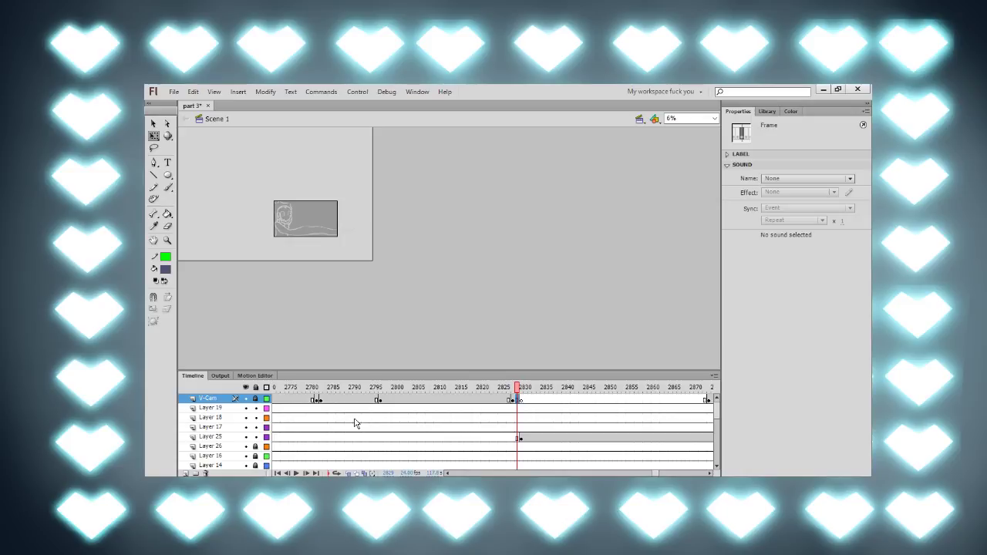
left_click(522, 401)
left_click(500, 363)
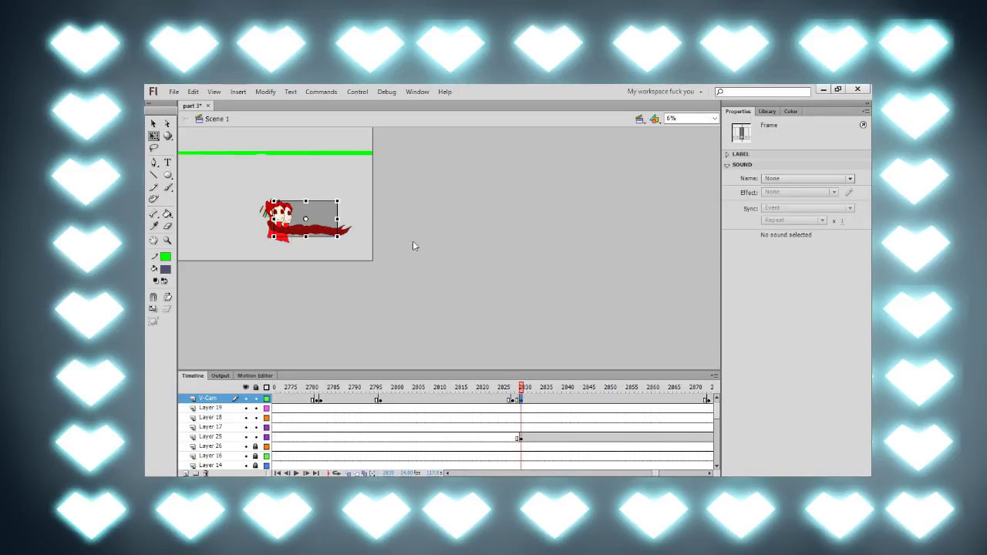
Step: Add a V-Cam keyframe at frame 2835 and shift the camera frame slightly upward
mouse_move(529, 401)
left_mouse_down()
mouse_move(614, 408)
mouse_move(524, 416)
left_mouse_up()
left_click(706, 399)
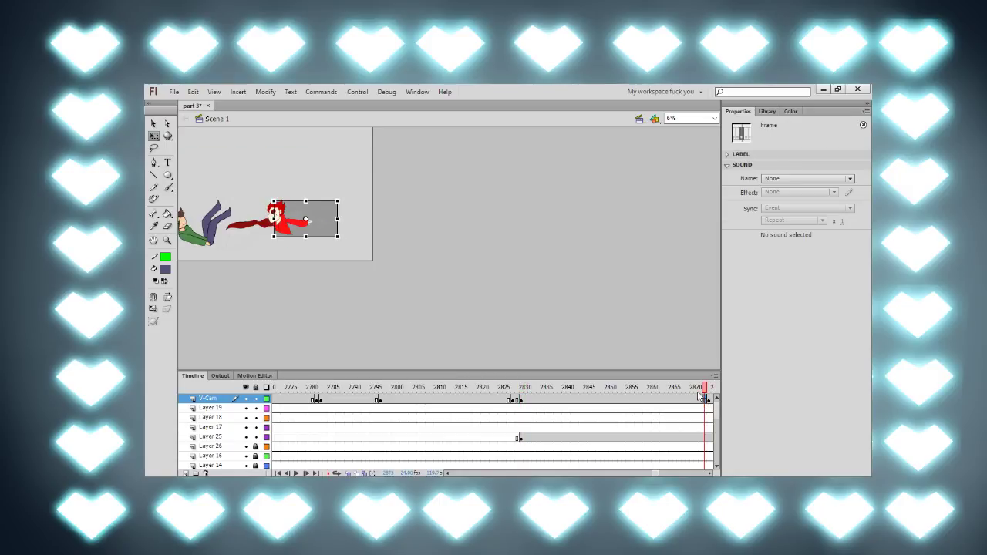
left_click(652, 401)
left_click_drag(637, 404, 543, 409)
left_click(544, 399)
key("F6")
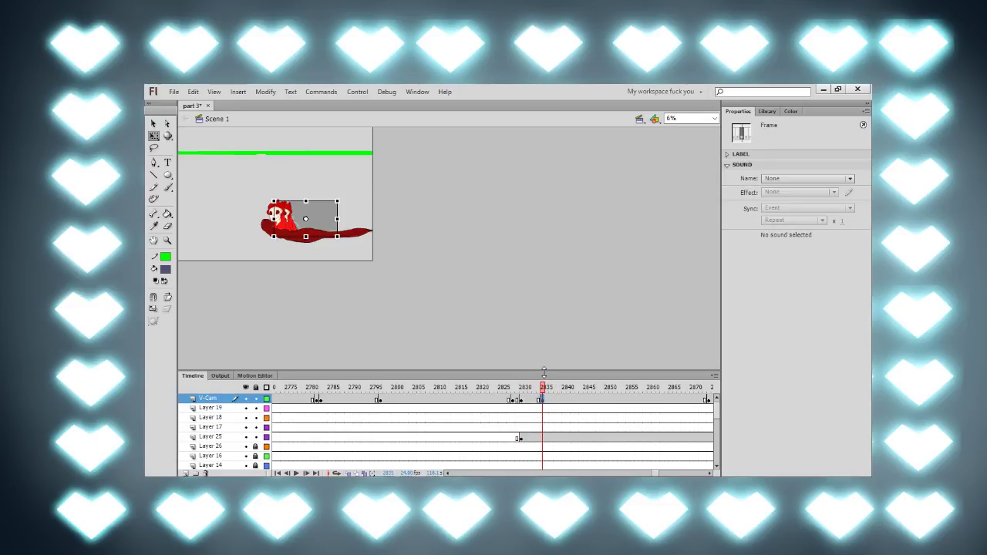
key("Up")
key("Up")
key("Up")
key("Up")
key("Up")
key("Up")
key("Up")
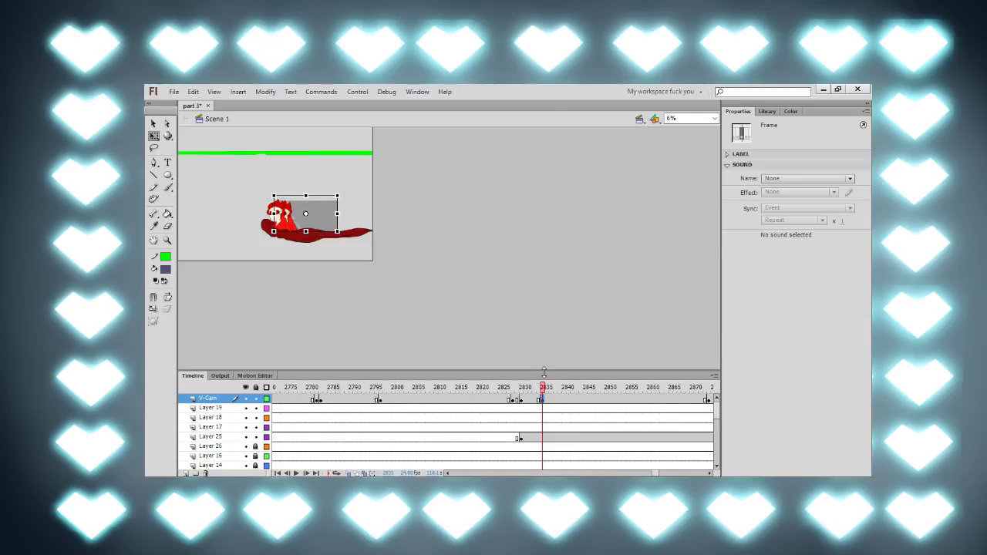
Step: Create a classic tween on the V-Cam layer between frames 2830 and 2835
left_click(532, 399)
right_click(532, 399)
left_click(621, 134)
Step: Inspect the overlapping red characters just after frame 2835 and hide Layers 26, 16 and 14
left_click_drag(534, 390, 556, 391)
key("ctrl+equal")
key("ctrl+equal")
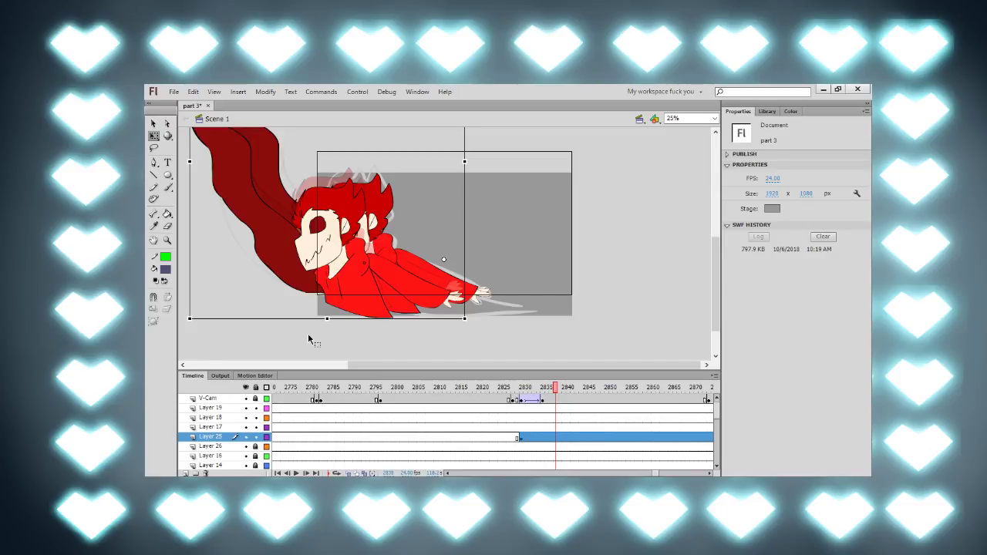
key("period")
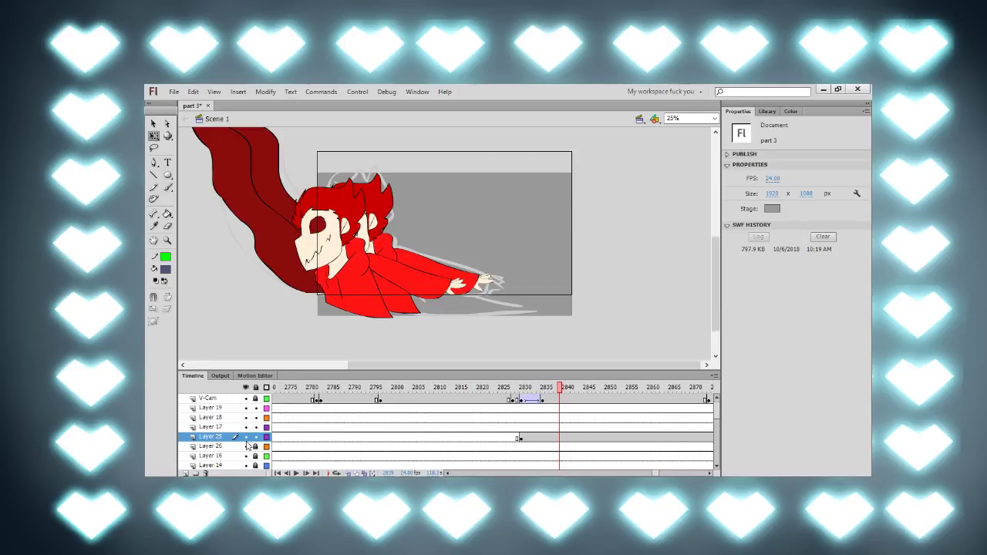
left_click_drag(245, 445, 245, 465)
Step: Add a V-Cam keyframe at frame 2873 and enlarge the camera to about 5233 by 2943 px, extending it up and left
left_click(533, 396)
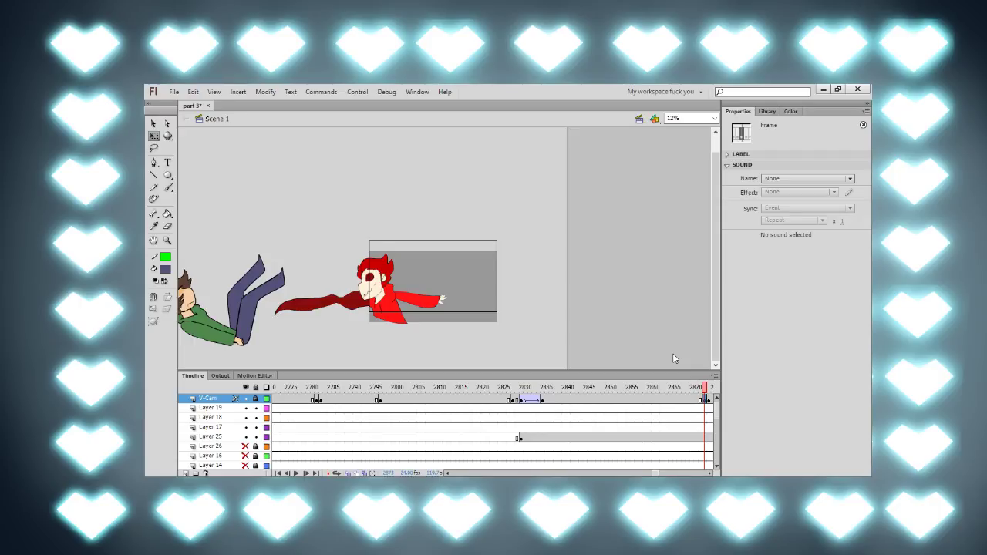
key("ctrl+minus")
left_click_drag(258, 188, 215, 175)
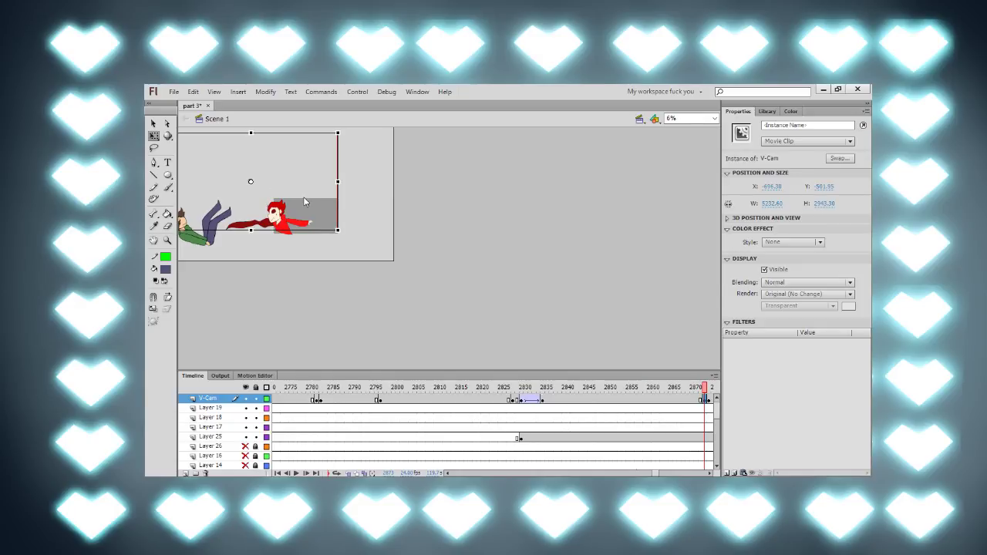
Step: Create a classic tween on the V-Cam from frame 2835 to 2873 with a negative ease and preview the zoom-out
left_click(637, 400)
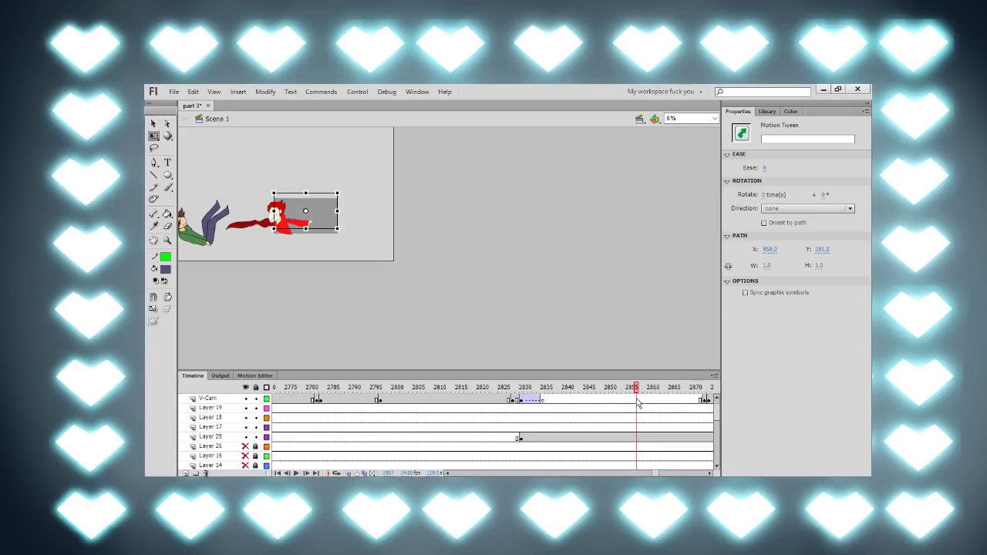
left_click(638, 400)
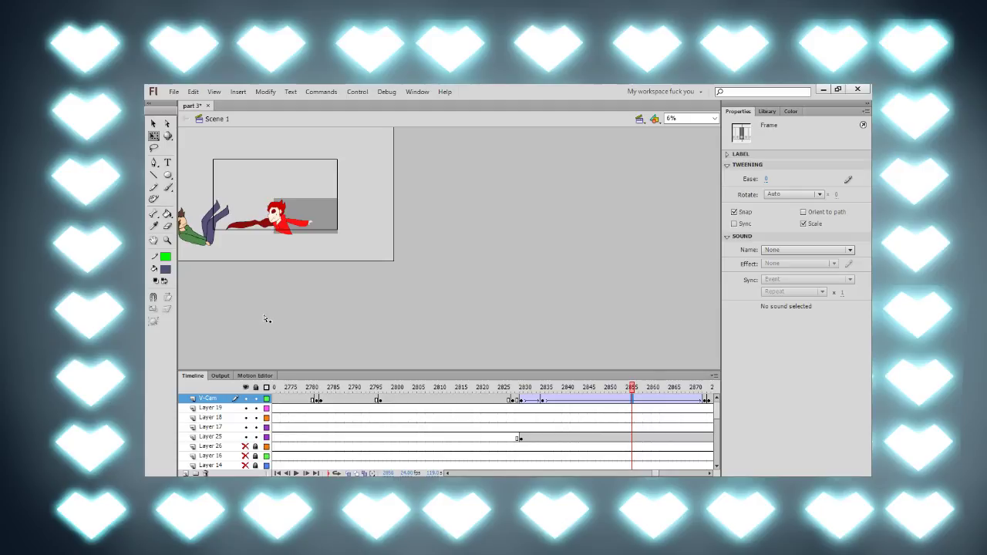
key("ctrl+z")
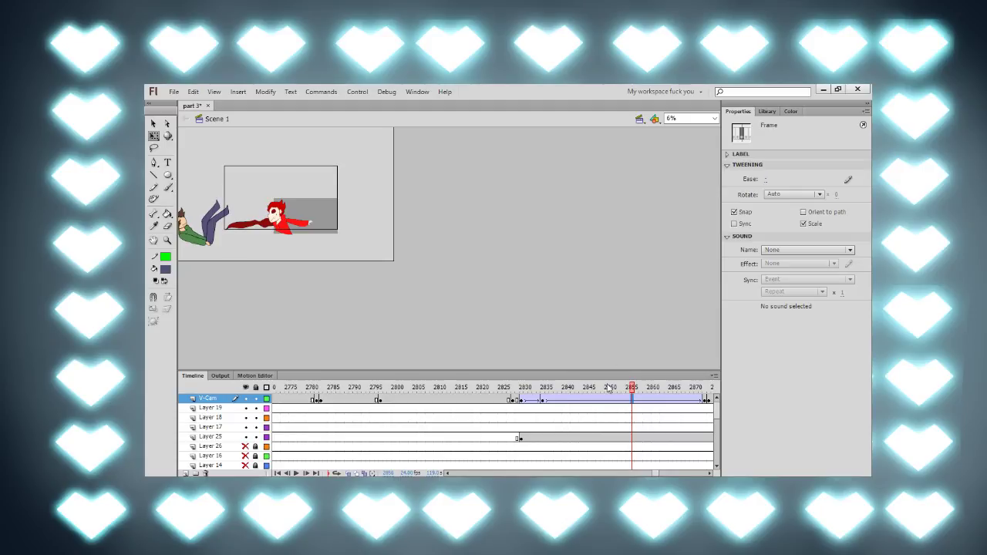
left_click_drag(607, 387, 678, 400)
left_click(509, 306)
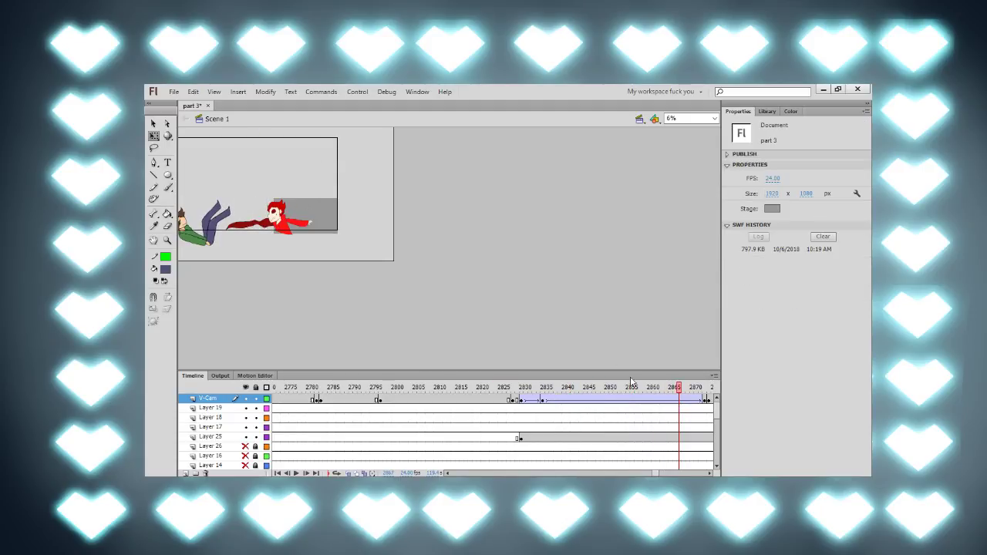
Step: Nudge the enlarged V-Cam slightly downward at frame 2873 and check the end of the camera move
left_click(705, 400)
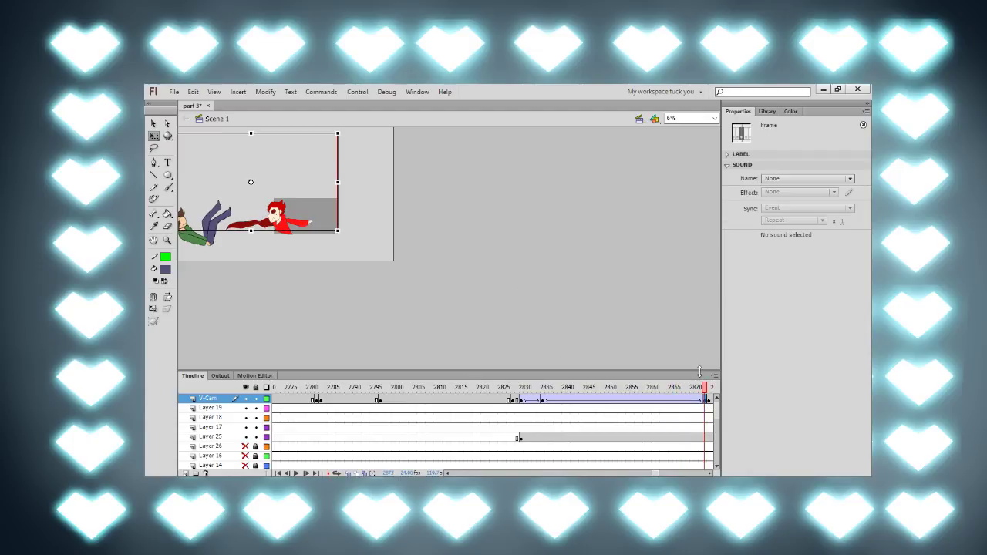
left_click(373, 229)
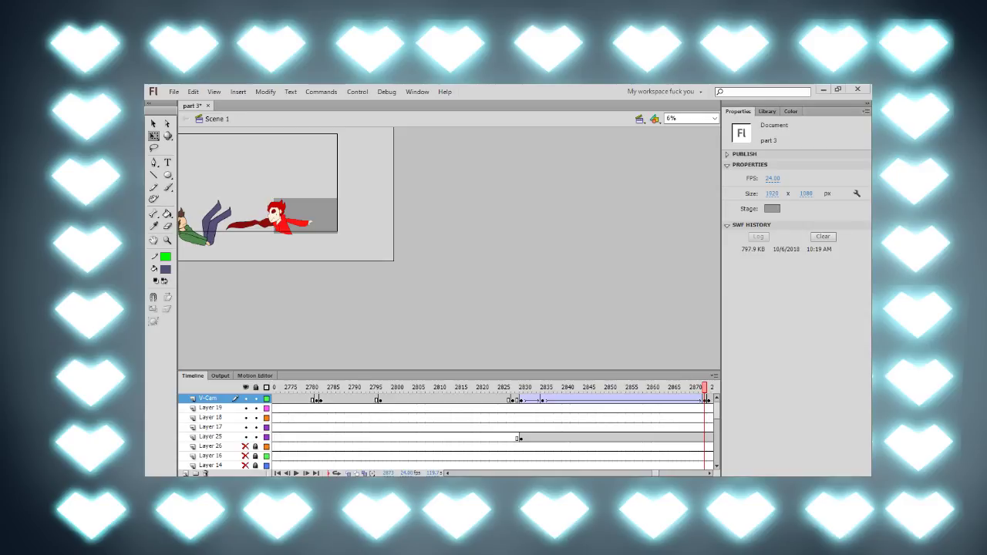
left_click(701, 424)
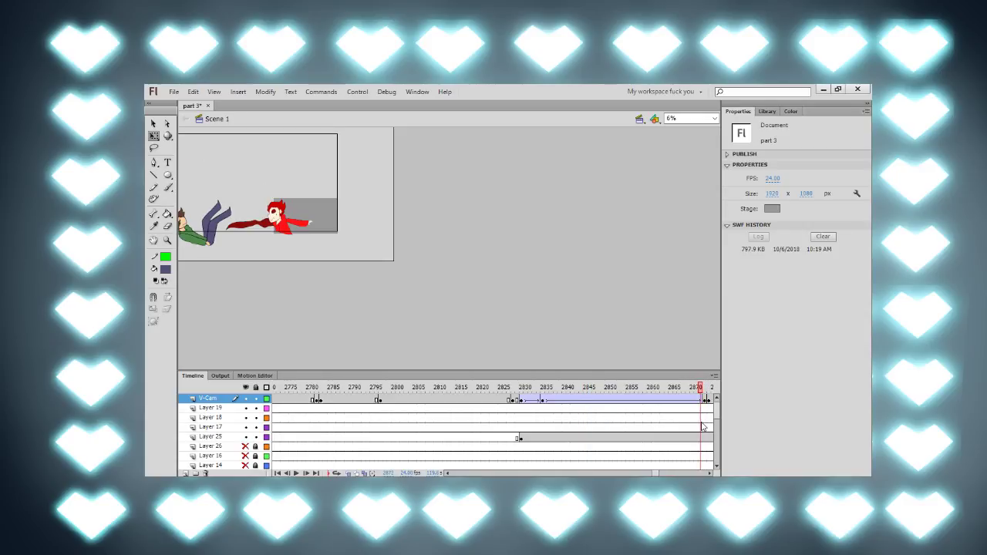
mouse_move(701, 424)
left_mouse_down()
mouse_move(549, 401)
mouse_move(687, 422)
left_mouse_up()
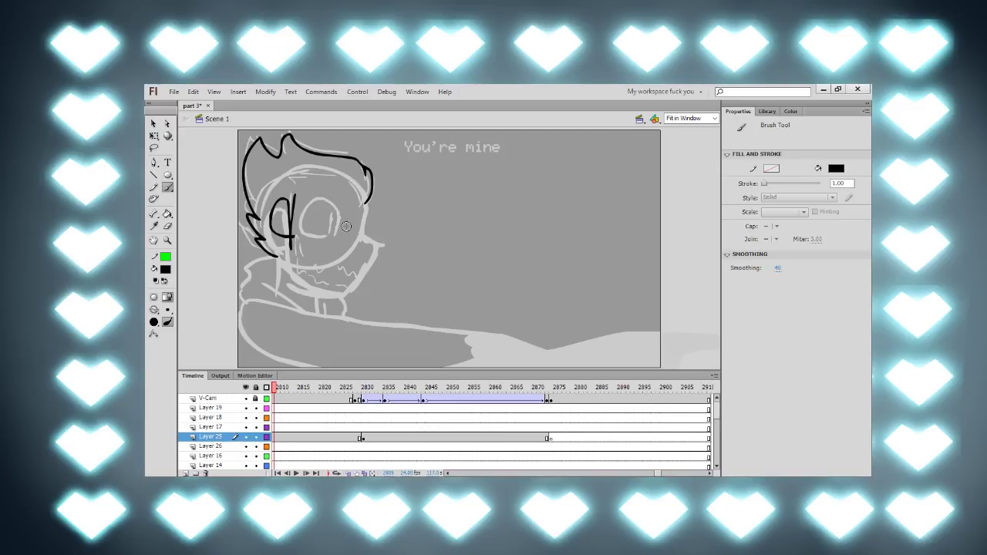
Step: Undo the last ear strokes and ink the ear edge, hair tips and fringe over the sketched character
key("ctrl+z")
key("ctrl+z")
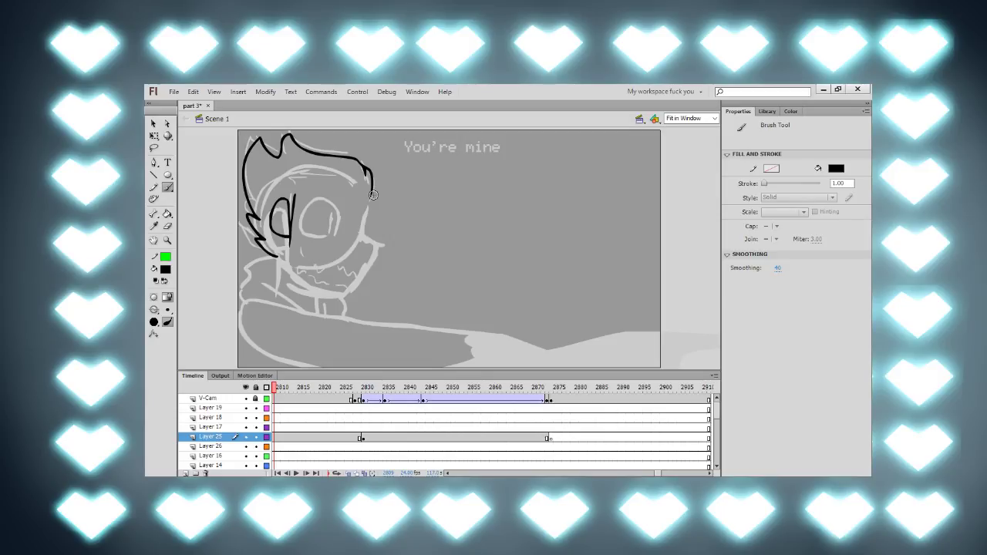
key("period")
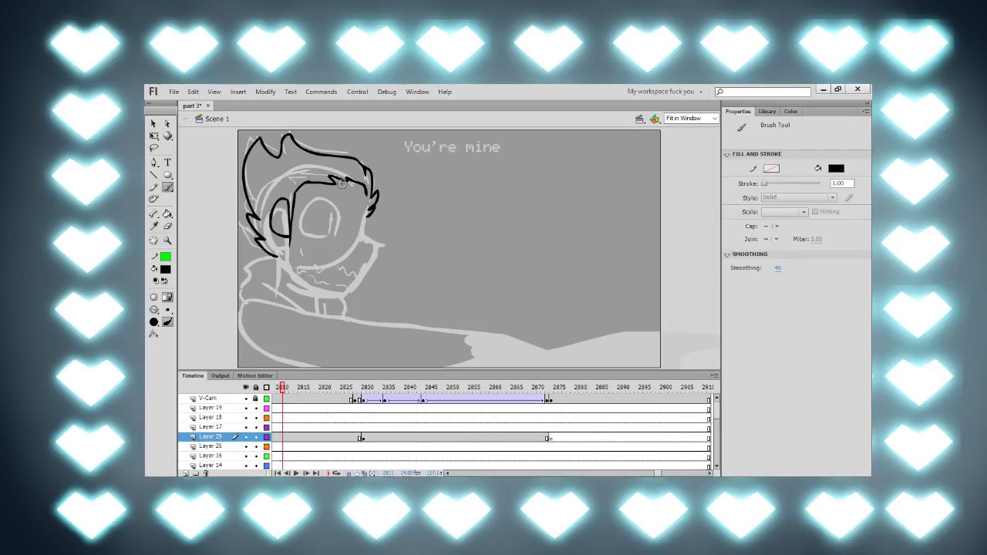
Step: Ink the character's face outline, eye and jagged mouth, and fill the mouth with black
mouse_move(337, 232)
left_mouse_down()
mouse_move(305, 222)
mouse_move(370, 242)
mouse_move(364, 272)
mouse_move(313, 296)
mouse_move(292, 275)
mouse_move(286, 232)
mouse_move(294, 275)
mouse_move(333, 301)
mouse_move(293, 268)
mouse_move(305, 299)
left_mouse_up()
key("e")
key("b")
key("e")
key("b")
mouse_move(361, 275)
left_mouse_down()
mouse_move(336, 262)
mouse_move(350, 275)
mouse_move(322, 269)
mouse_move(296, 240)
mouse_move(320, 285)
mouse_move(354, 291)
left_mouse_up()
key("ctrl+z")
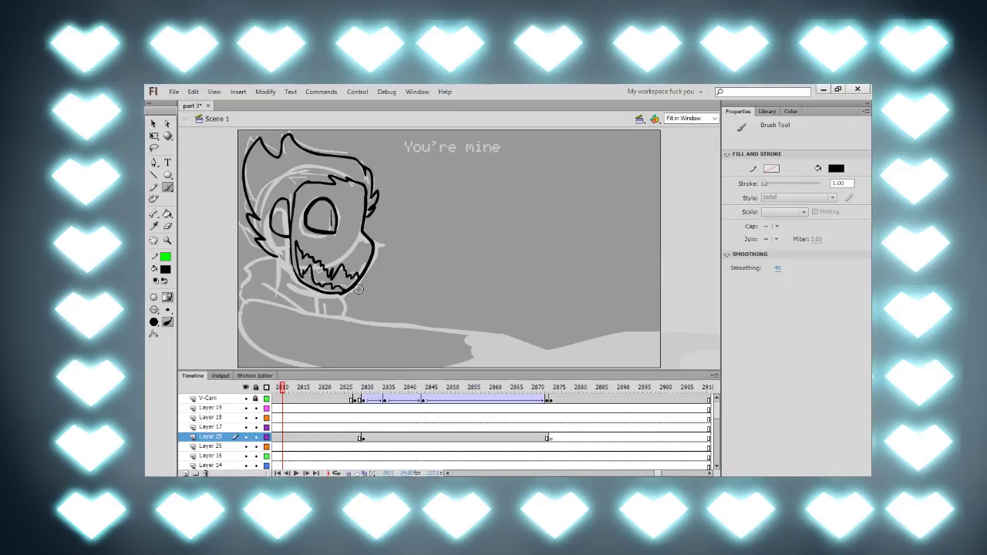
key("k")
left_click(328, 273)
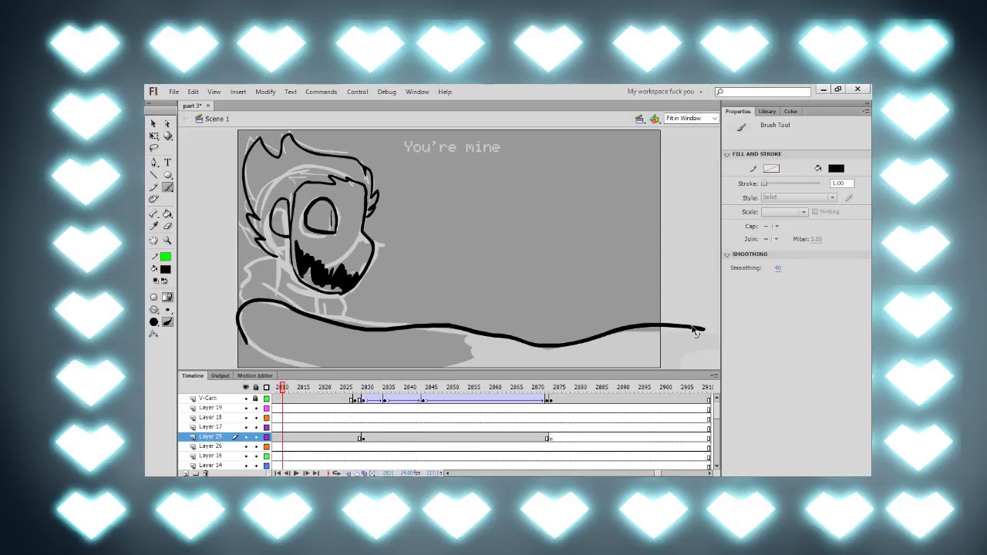
Step: Ink the underside and end of the outstretched arm, add the torn sleeve edge across it, and save the file
key("ctrl+minus")
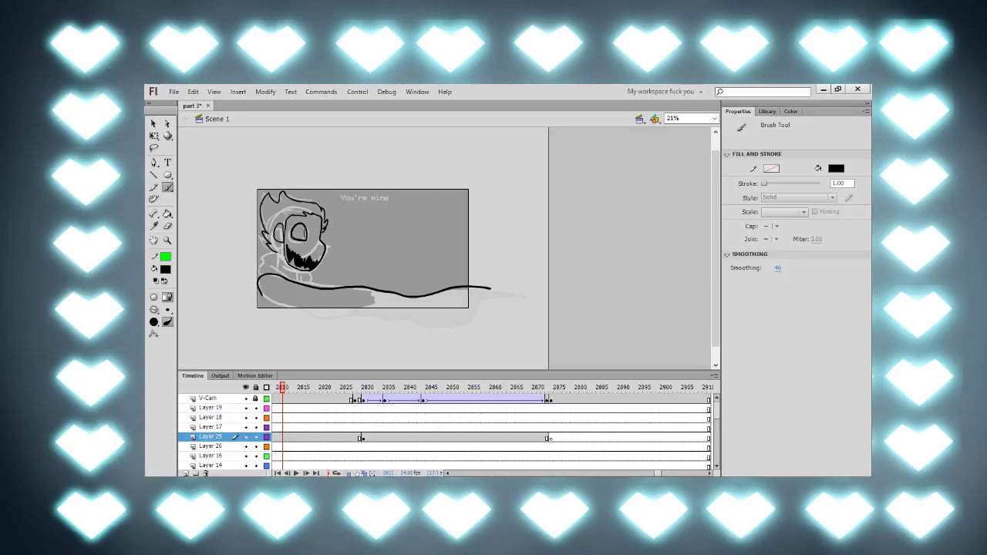
key("ctrl+s")
mouse_move(259, 289)
left_mouse_down()
mouse_move(319, 310)
mouse_move(278, 307)
mouse_move(302, 318)
mouse_move(475, 318)
mouse_move(482, 255)
left_mouse_up()
key("ctrl+z")
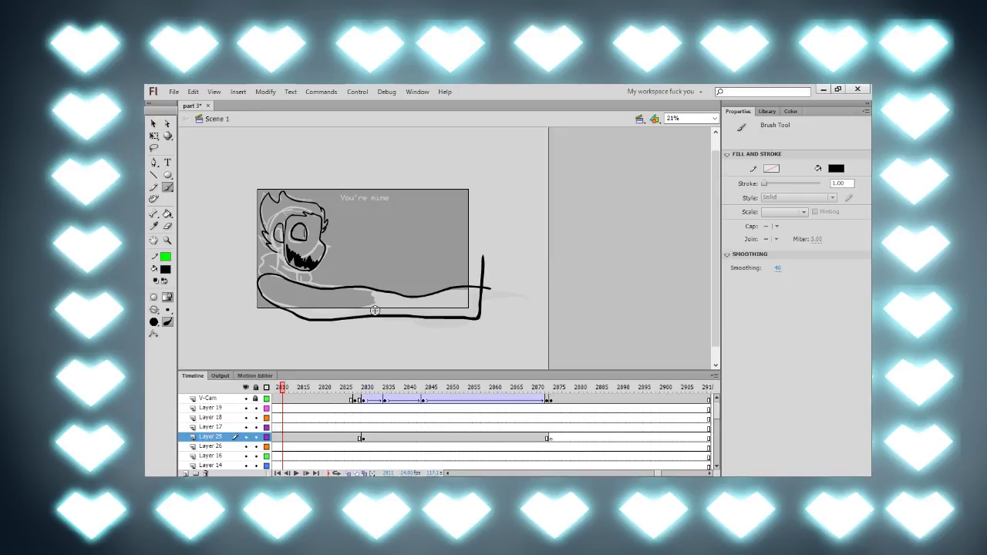
left_click_drag(373, 290, 365, 316)
Step: Ink the neck, collar and hood between the head and the shoulder
key("ctrl+equal")
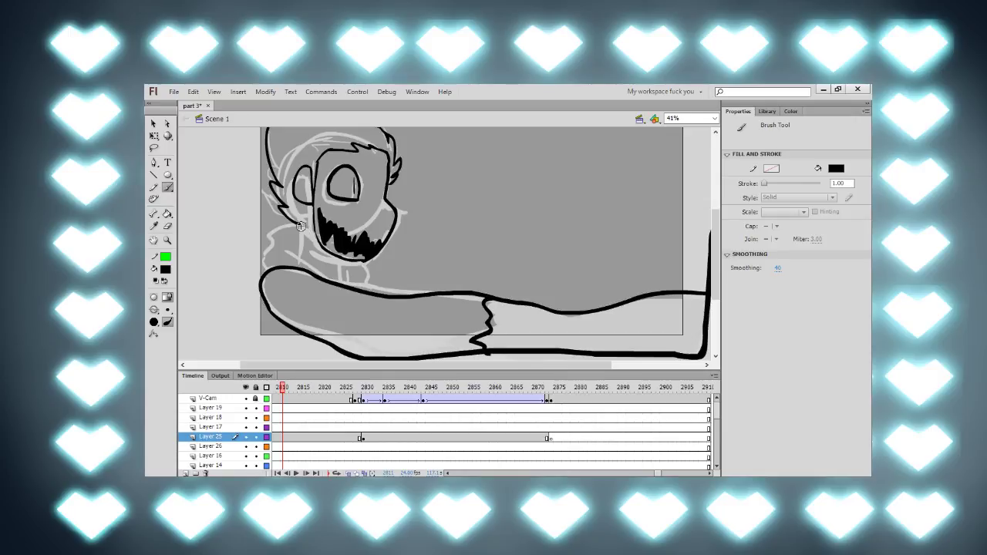
mouse_move(306, 232)
left_mouse_down()
mouse_move(302, 259)
mouse_move(367, 284)
left_mouse_up()
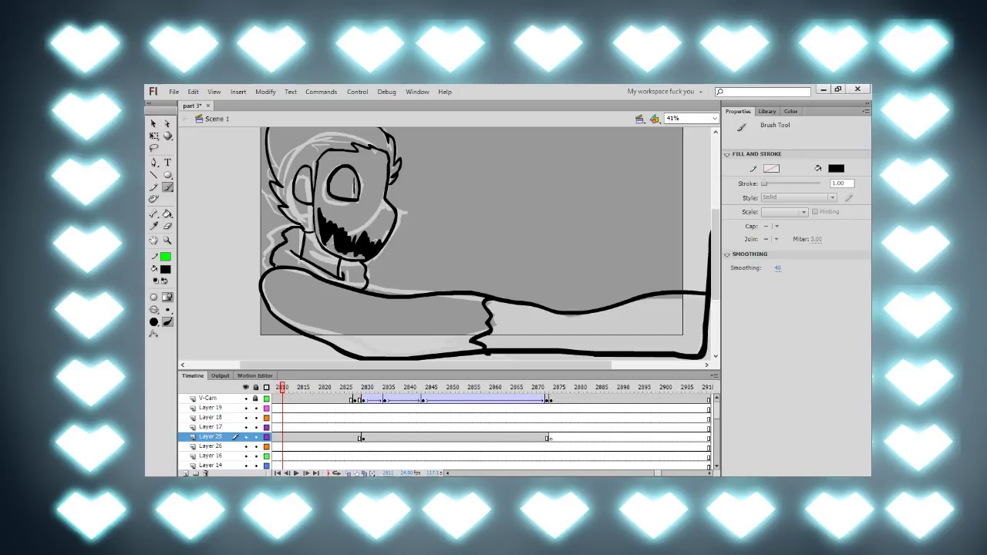
left_click_drag(300, 228, 339, 262)
key("ctrl+z")
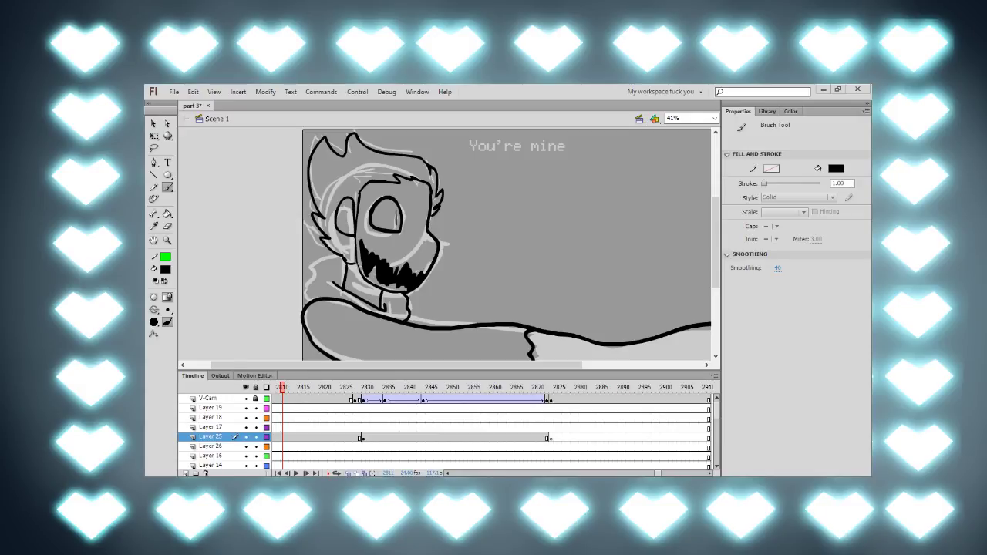
scroll(506, 243, "down", 3)
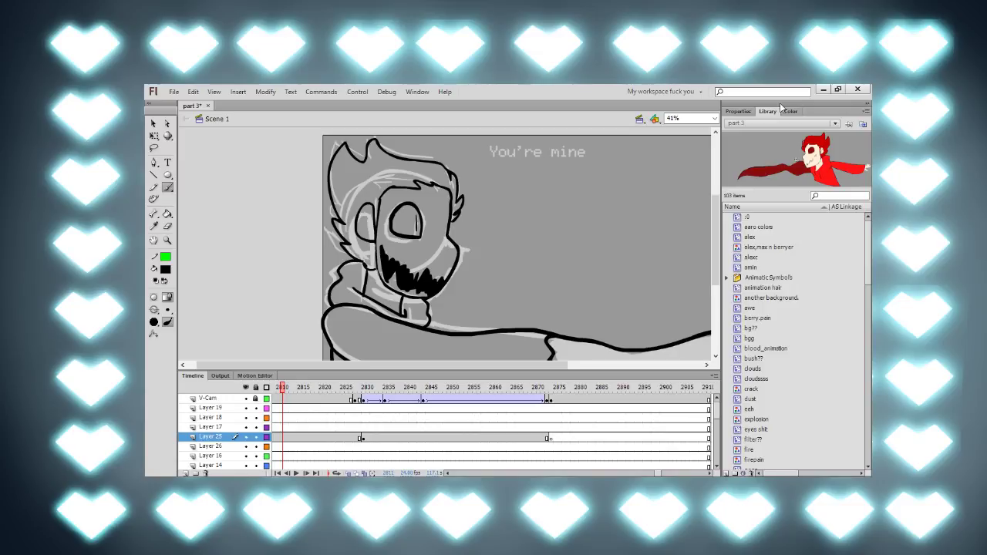
Step: Place the berry.pain palette symbol beside the head and fill the face and ear with its pale skin colour
left_click(754, 317)
left_click_drag(803, 170, 538, 235)
key("i")
left_click(517, 218)
left_click(421, 255)
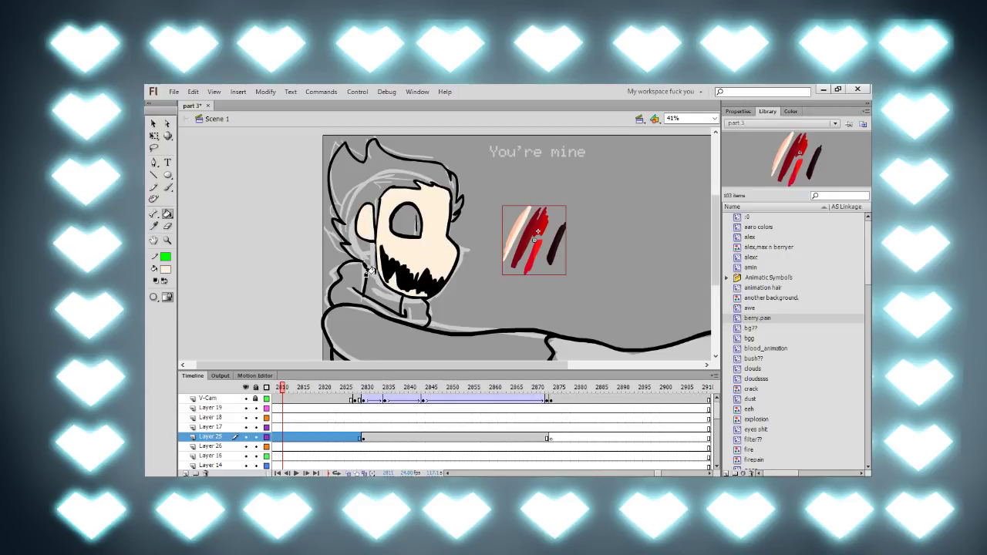
Step: Fill the neck area under the jaw with the same pale skin colour
key("ctrl+equal")
key("ctrl+equal")
left_click_drag(377, 323, 698, 220)
left_click_drag(478, 245, 655, 163)
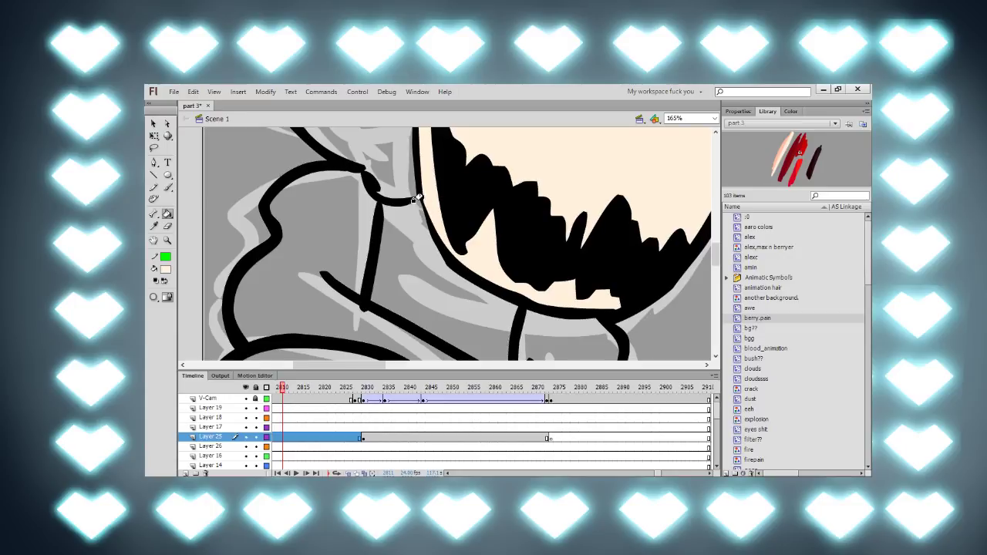
left_click(411, 243)
key("ctrl+minus")
key("ctrl+minus")
Step: Fill the arm beyond the torn sleeve edge with the palette's dark red
left_click_drag(535, 236, 449, 228)
key("i")
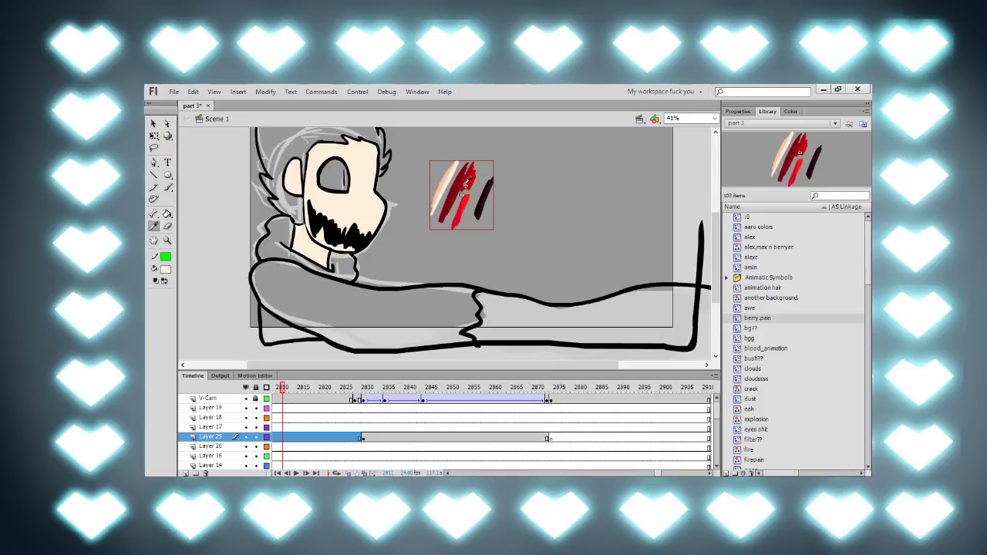
left_click(459, 191)
left_click(487, 301)
Step: Fill the sleeve, hood and body with bright red sampled from the palette
key("i")
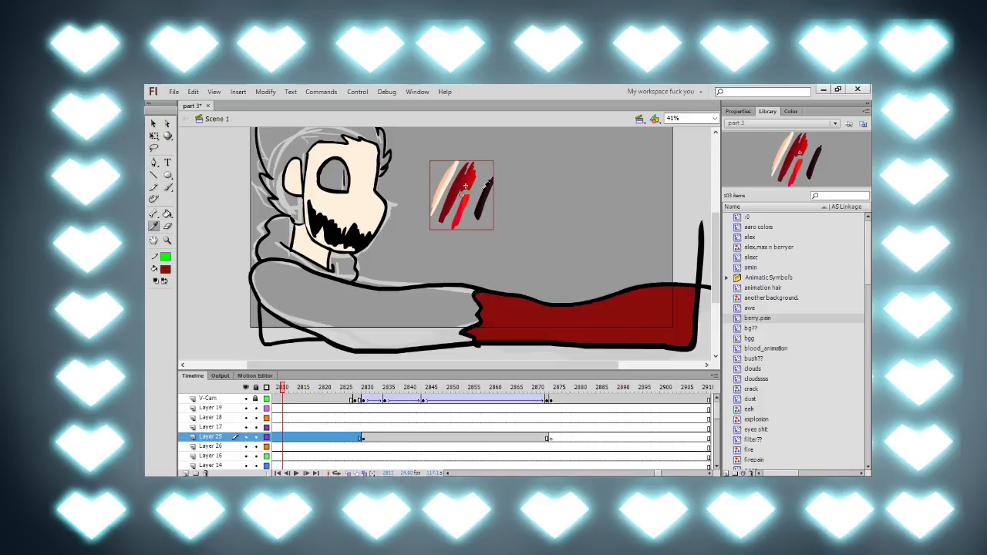
left_click(466, 202)
left_click(360, 297)
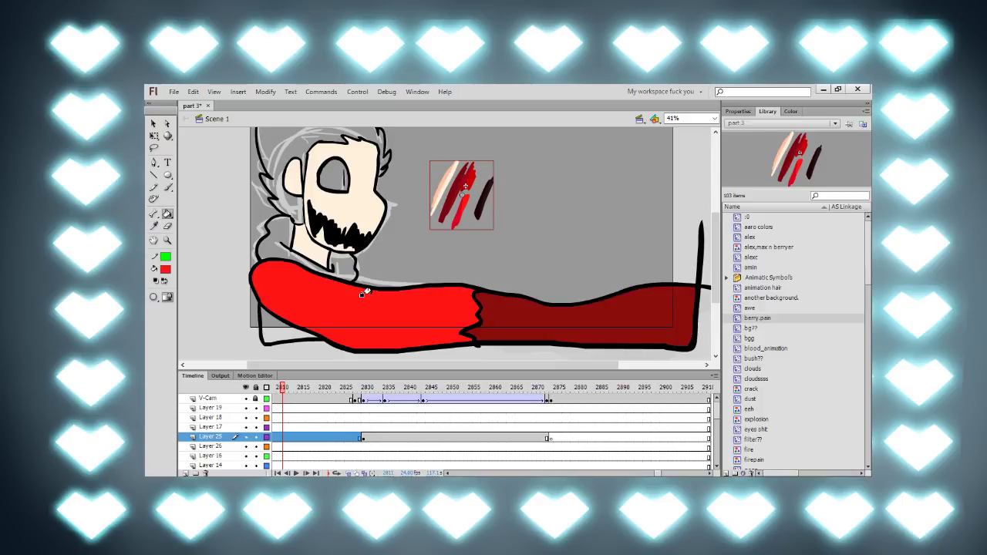
left_click(337, 269)
left_click(267, 328)
left_click_drag(429, 238, 451, 263)
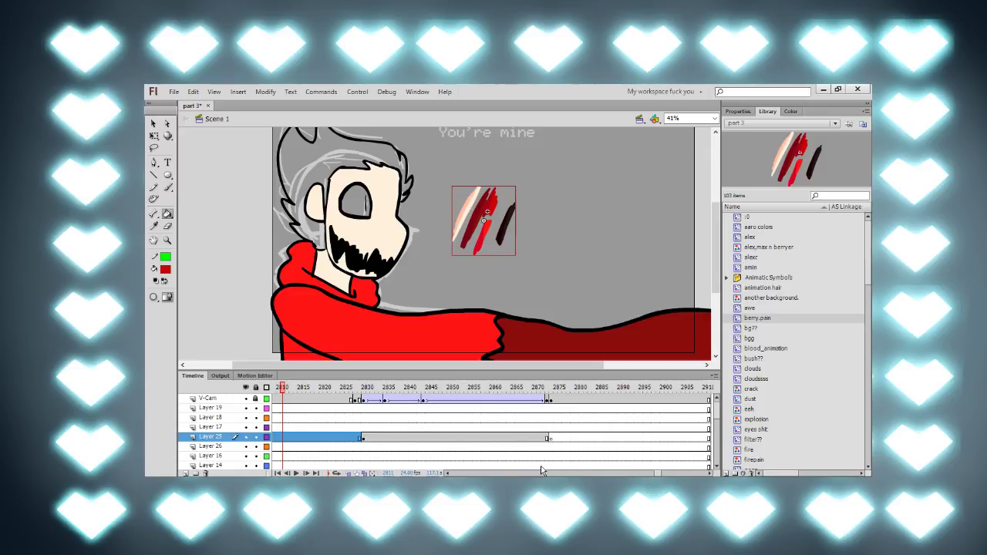
Step: Scrub back through the finished shots around frames 2317 to 2412 and return to the "You're mine" shot
left_click_drag(660, 475, 646, 474)
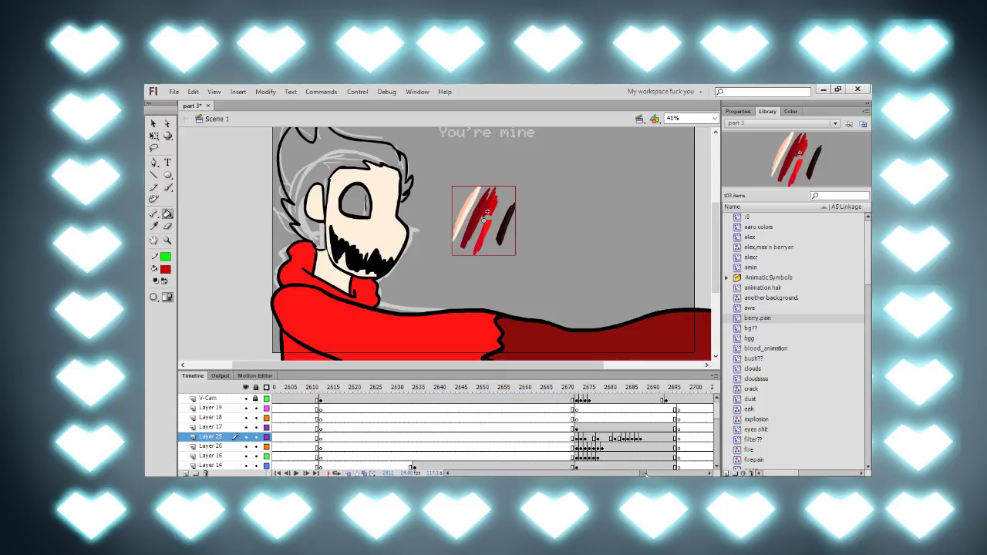
left_click_drag(510, 393, 309, 398)
left_click_drag(262, 420, 229, 414)
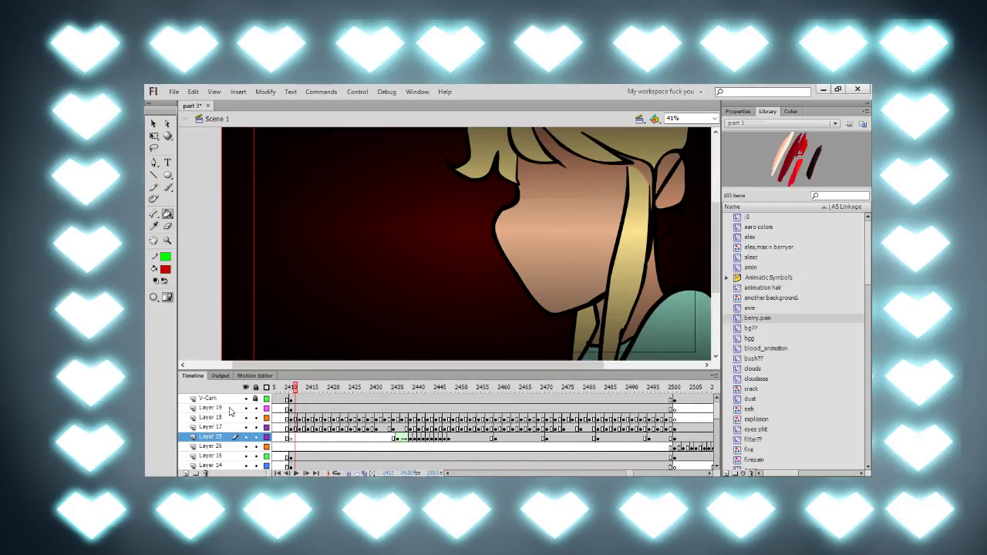
left_click_drag(229, 413, 231, 407)
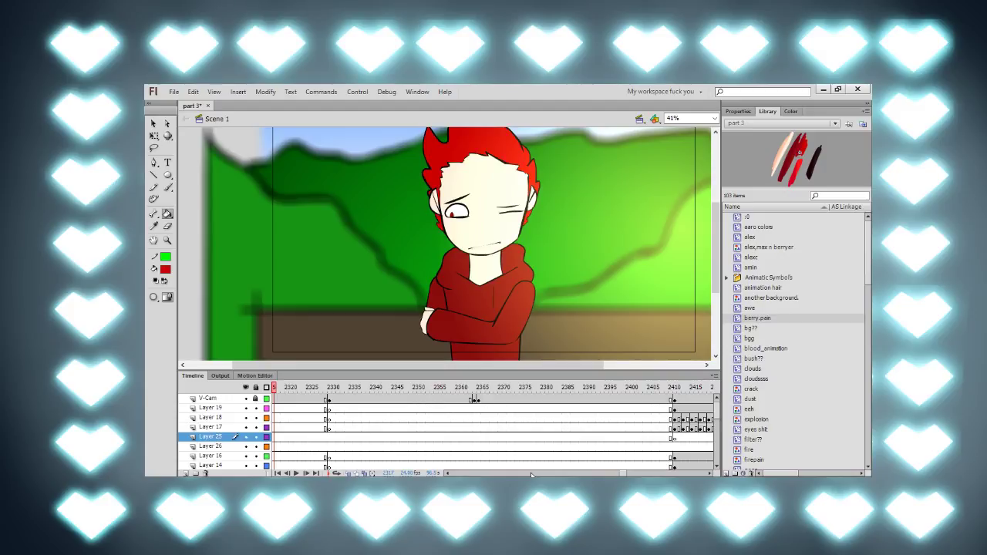
left_click_drag(628, 475, 653, 472)
left_click_drag(380, 390, 562, 416)
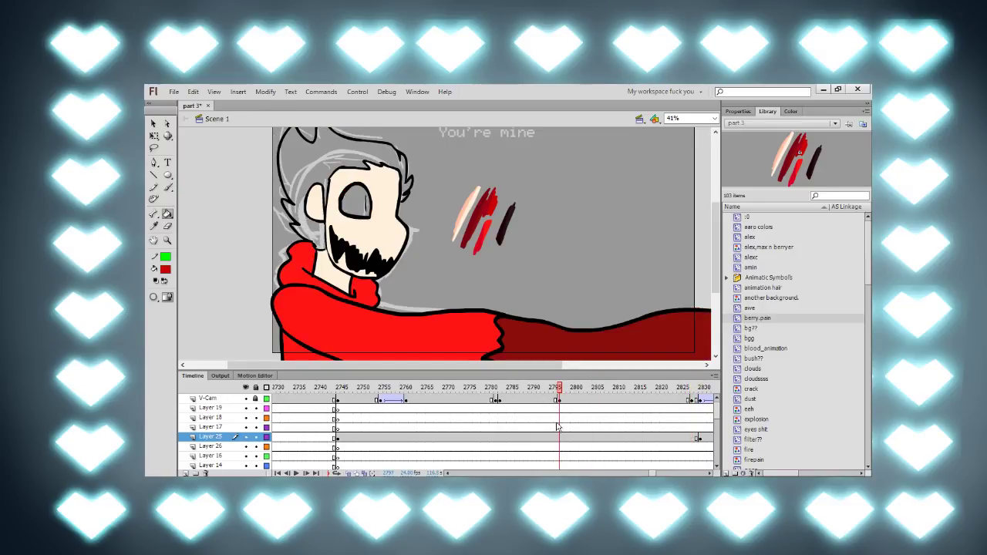
Step: Add a keyframe on Layer 25 at frame 2797 and clear the coloured drawing from the frames before it
left_click(561, 437)
left_click(558, 437)
left_click(498, 437)
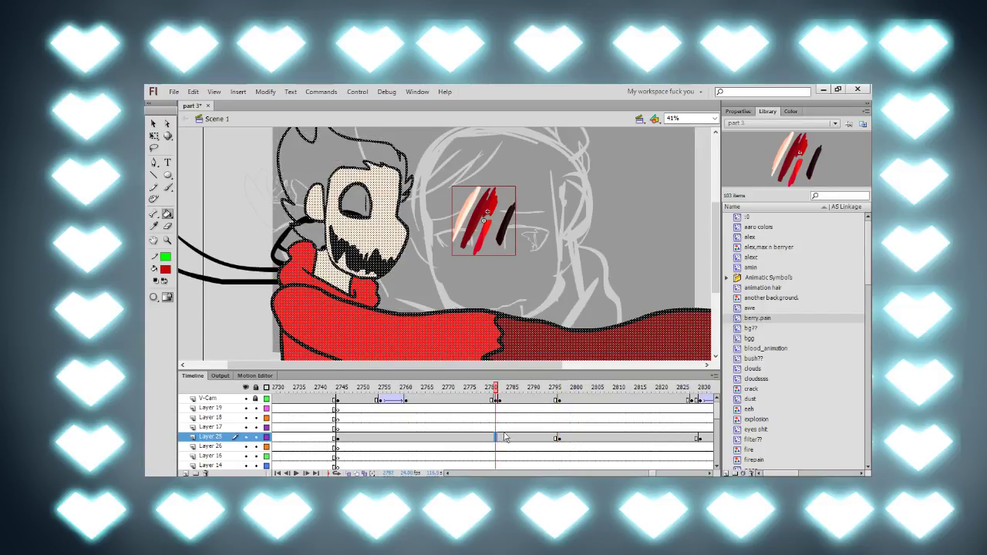
key("Delete")
Step: Fill the character's hair and the tufts beside the temple with medium red
left_click_drag(537, 392, 564, 392)
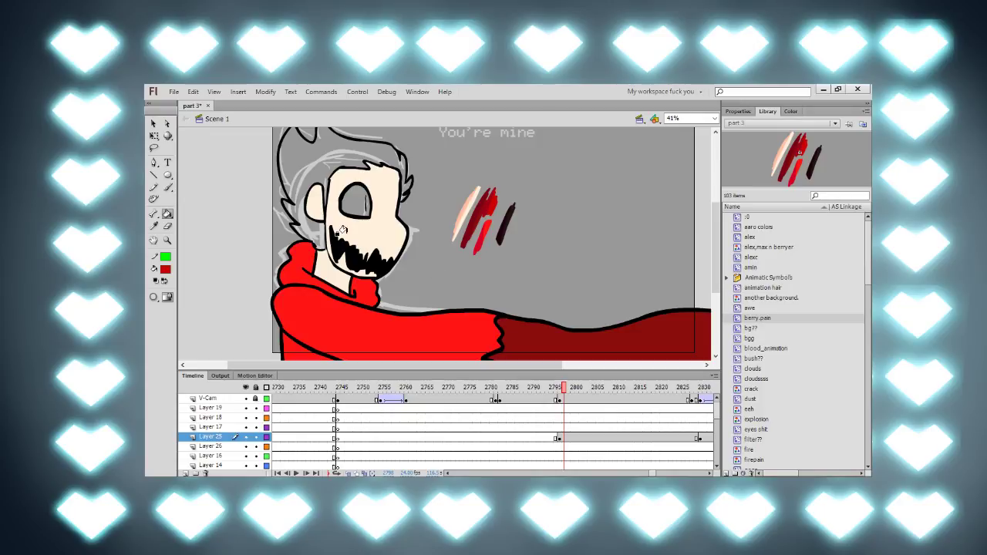
key("ctrl+=")
key("ctrl+=")
left_click_drag(367, 262, 478, 313)
left_click_drag(287, 159, 449, 223)
left_click_drag(394, 193, 382, 195)
key("ctrl+z")
key("q")
left_click(421, 219)
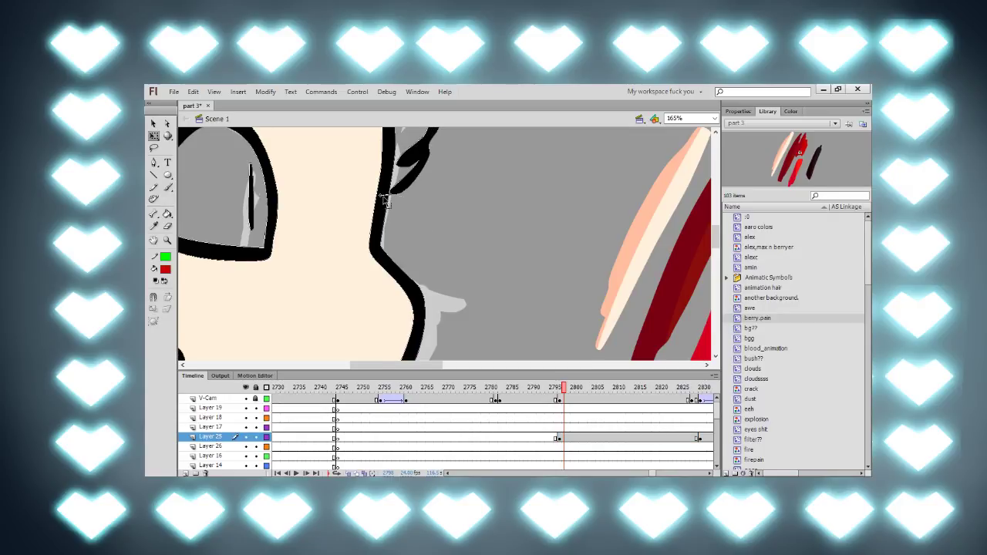
key("k")
left_click(388, 174)
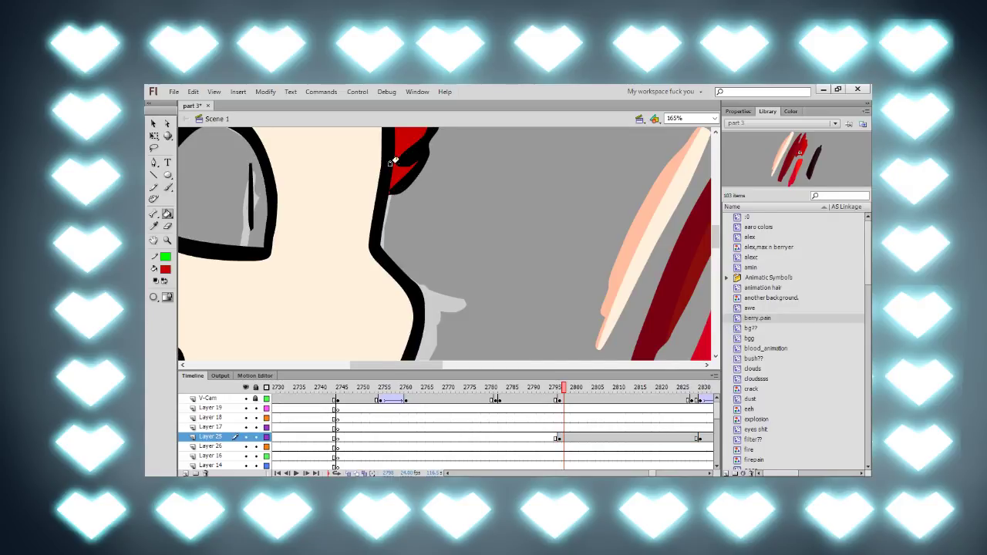
Step: Fill the eye with the palette's dark red and delete the palette symbol from the stage
scroll(384, 216, "down", 5)
key("i")
left_click(466, 215)
left_click(335, 195)
key("q")
left_click(463, 217)
key("Delete")
Step: Lock the layers and insert keyframes at frame 2797 on the layers above and below Layer 25
left_click_drag(257, 408, 255, 466)
left_click_drag(560, 415, 560, 433)
left_click(561, 427)
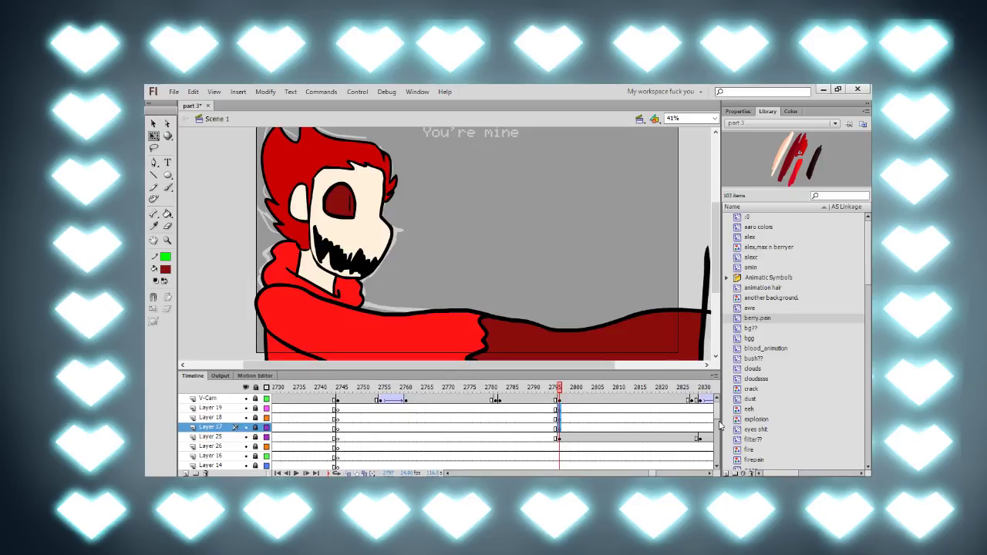
scroll(716, 422, "down", 1)
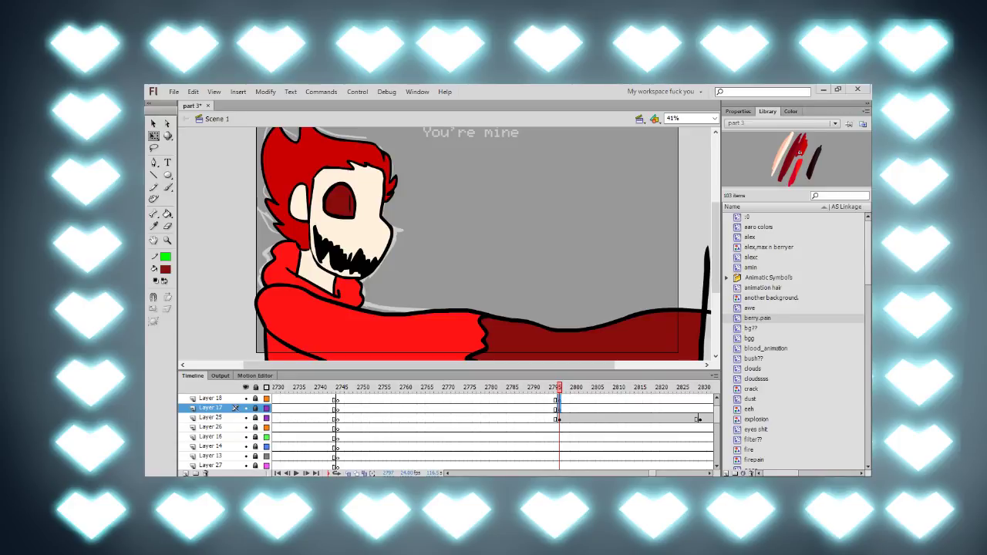
key("ctrl+minus")
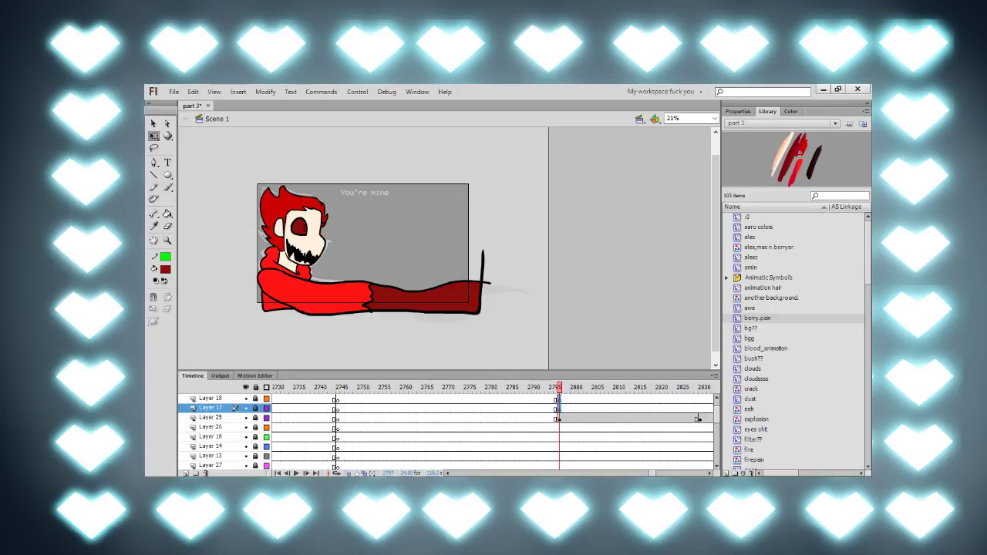
left_click_drag(557, 409, 562, 455)
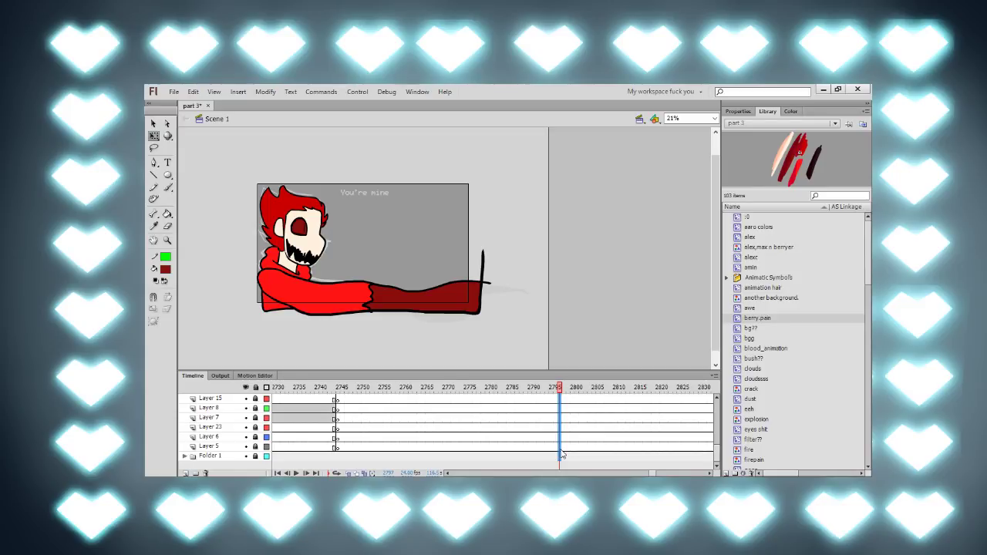
key("F6")
left_click(559, 447)
left_click(559, 388)
Step: Play and step through the falling character shot to examine the poses around frame 2851
left_click_drag(560, 387, 735, 389)
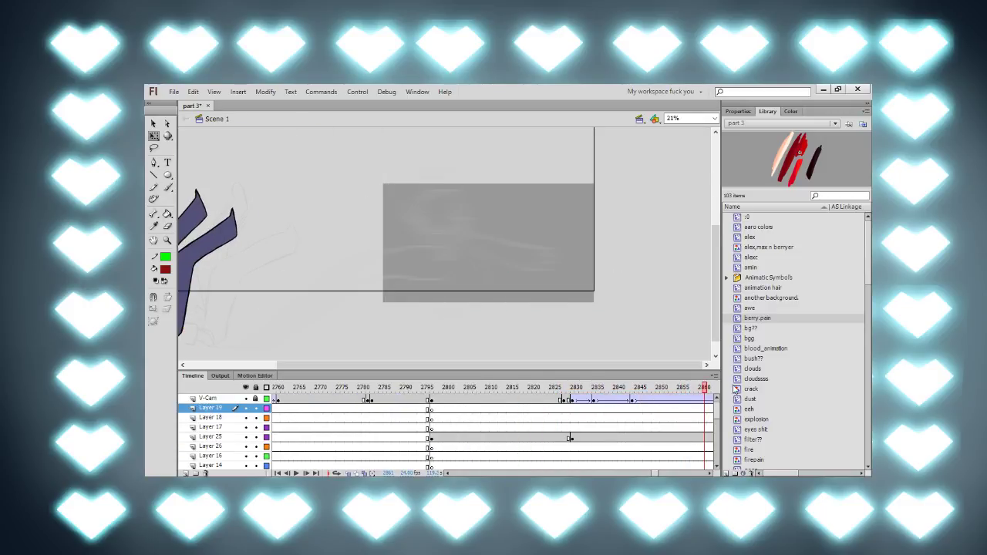
key("ctrl+minus")
key("Return")
key("period")
key("period")
key("period")
key("comma")
key("comma")
key("comma")
key("comma")
key("comma")
key("comma")
key("comma")
key("comma")
key("comma")
key("comma")
key("comma")
key("comma")
key("comma")
key("period")
key("period")
key("period")
key("period")
key("period")
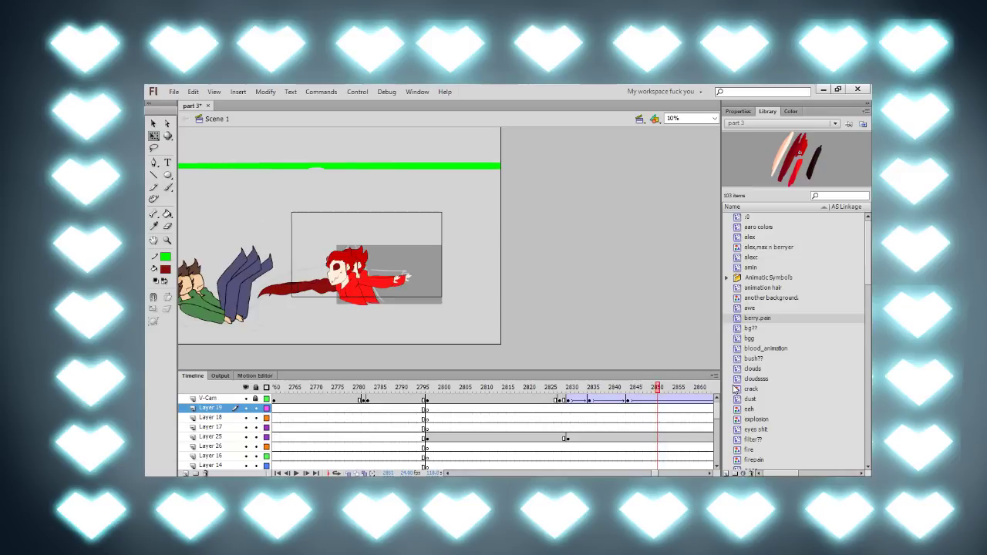
key("comma")
key("comma")
key("comma")
key("period")
Step: Hide Folder 1 and brush two long black horizontal lines crossed by a vertical at each end on Layer 16
left_click_drag(719, 411, 719, 459)
left_click(245, 455)
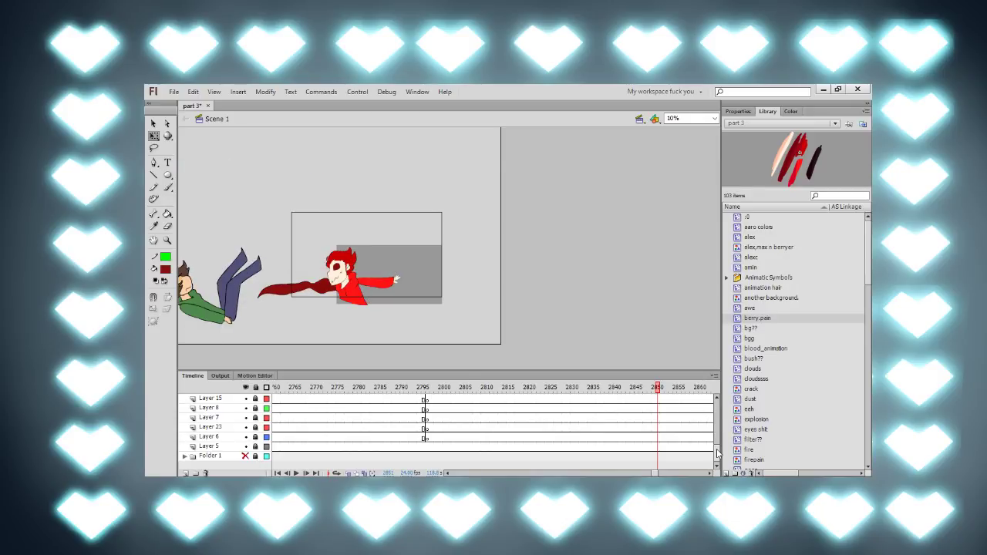
scroll(260, 436, "up", 10)
left_click(240, 457)
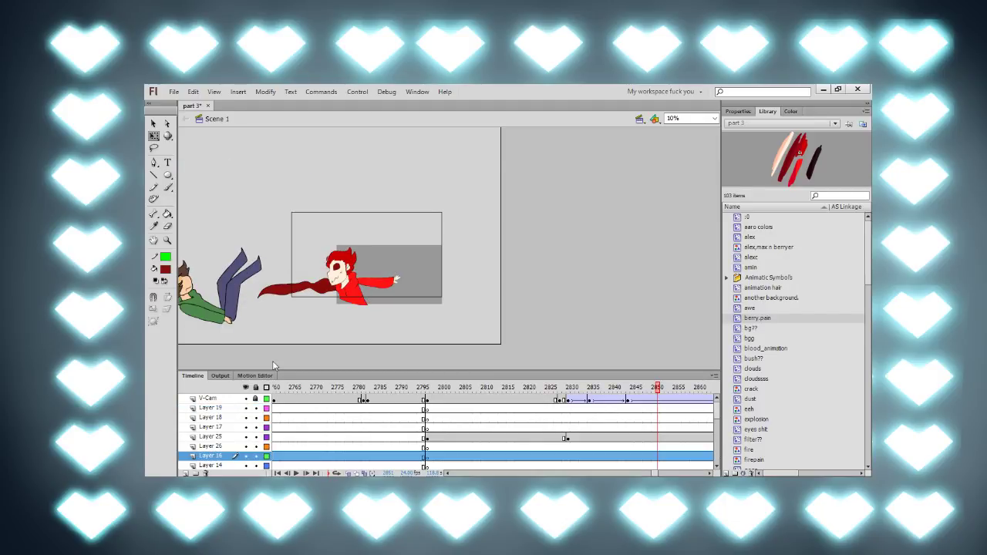
key("b")
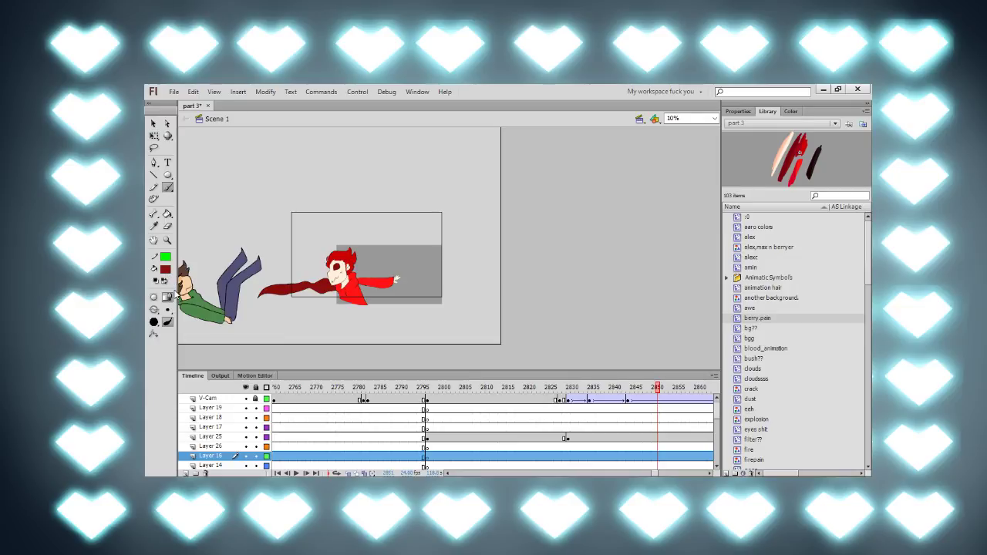
left_click_drag(205, 287, 560, 286)
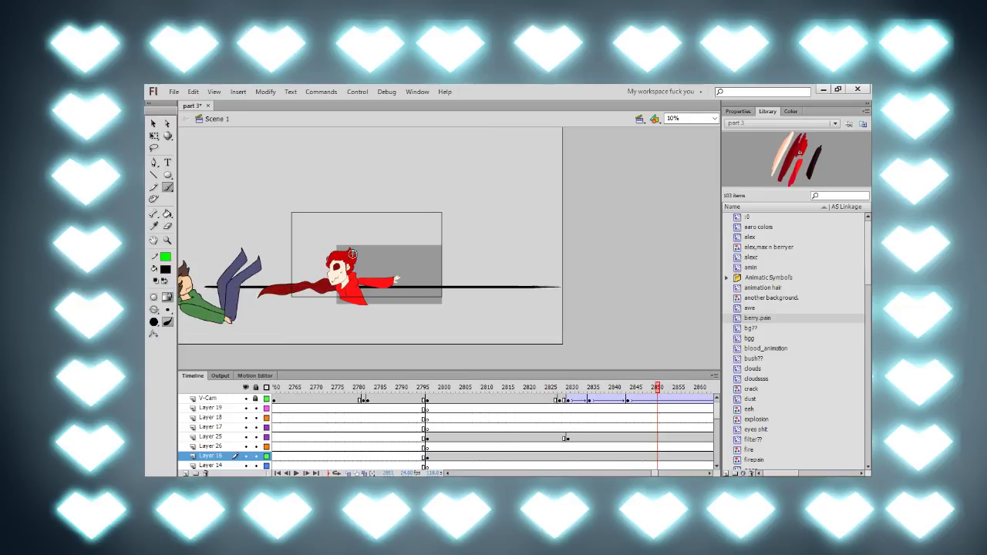
key("ctrl+z")
mouse_move(190, 290)
left_mouse_down()
mouse_move(599, 290)
mouse_move(584, 331)
mouse_move(210, 321)
left_mouse_up()
left_click_drag(202, 281, 201, 339)
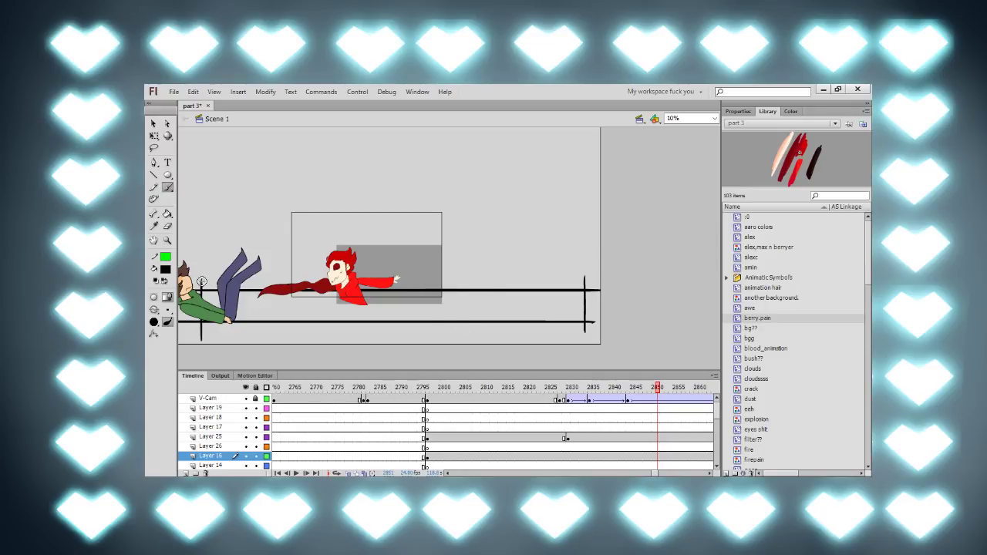
Step: Brush black wavy hill outlines along the upper horizontal line on Layer 16 and enclose the sky area with top and side lines
left_click_drag(449, 389, 622, 401)
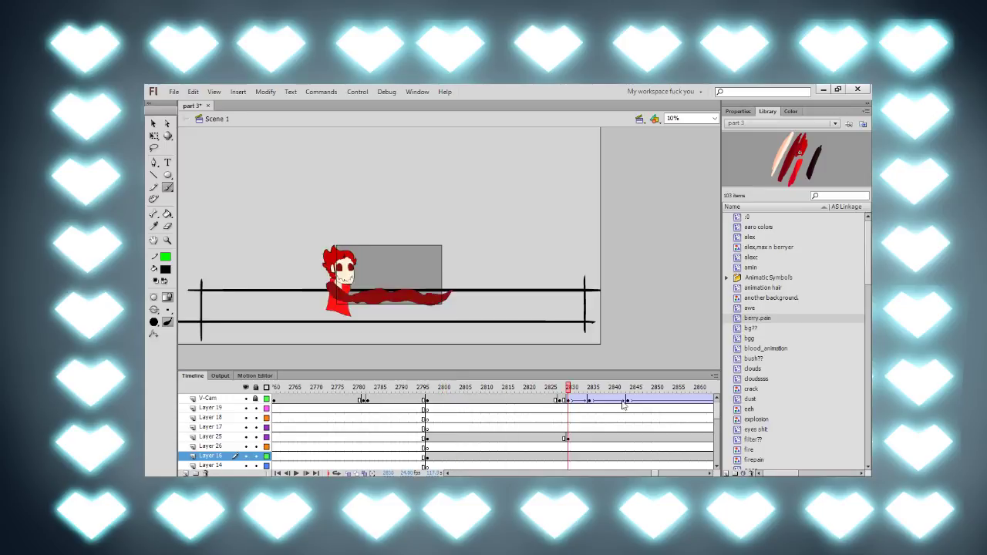
left_click(687, 388)
mouse_move(584, 286)
left_mouse_down()
mouse_move(521, 235)
mouse_move(407, 233)
mouse_move(313, 254)
left_mouse_up()
key("ctrl+z")
mouse_move(350, 288)
left_mouse_down()
mouse_move(412, 253)
mouse_move(485, 261)
mouse_move(547, 249)
mouse_move(584, 288)
left_mouse_up()
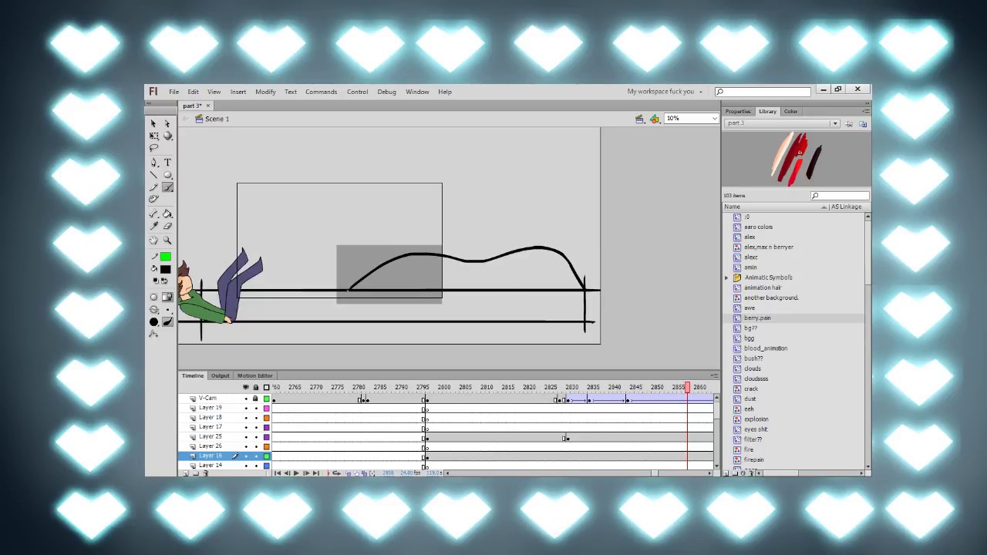
left_click_drag(351, 286, 216, 239)
key("ctrl+z")
mouse_move(350, 289)
left_mouse_down()
mouse_move(199, 266)
mouse_move(199, 134)
mouse_move(601, 145)
mouse_move(582, 290)
left_mouse_up()
Step: Insert blank keyframes at frame 2874 on Layers 16, 17, 18 and 19
left_click_drag(736, 395, 665, 389)
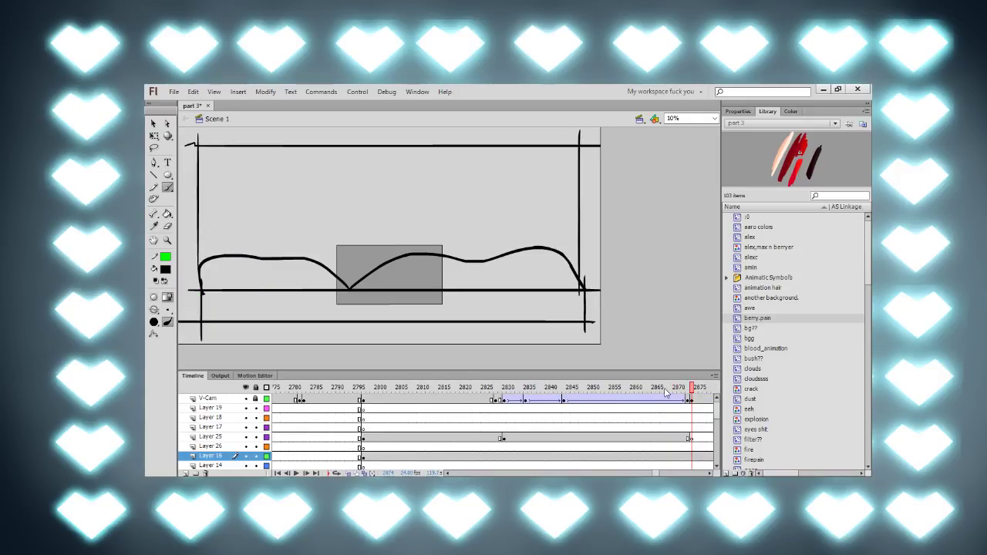
left_click(637, 389)
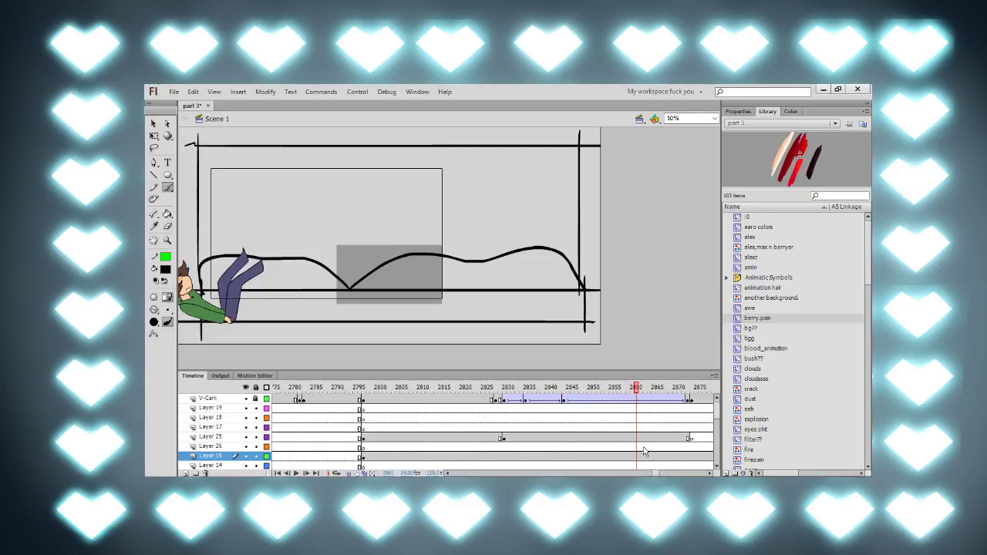
left_click(691, 418)
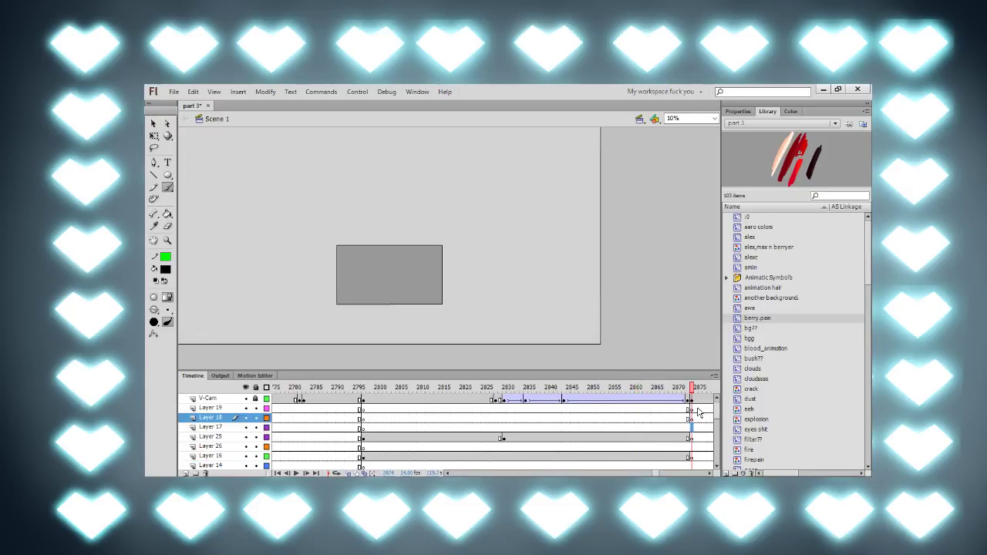
left_click(682, 427)
Step: Shift the background line art on Layer 16 to the left and stretch it slightly taller
left_click(657, 456)
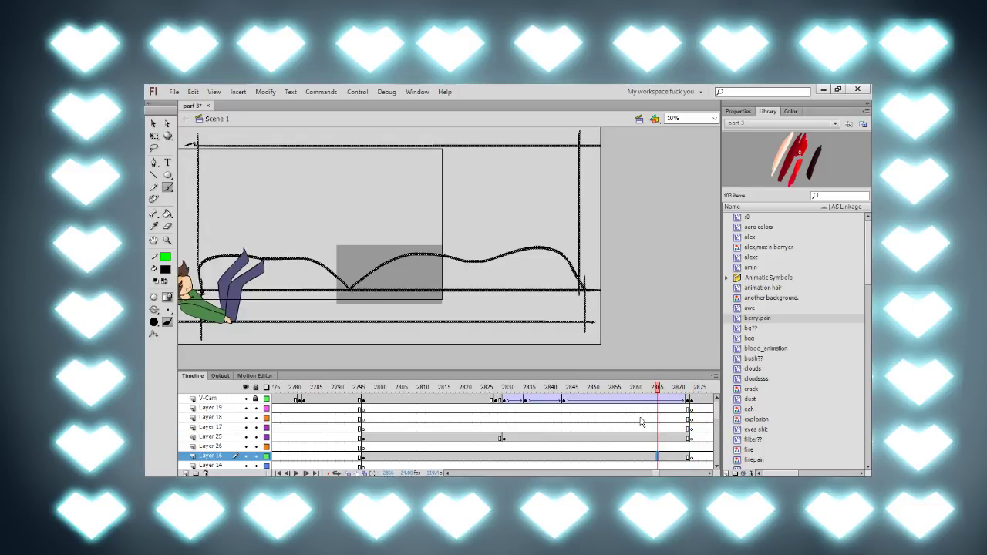
left_click_drag(579, 223, 559, 224)
key("Down")
key("Down")
key("Down")
key("Down")
key("Down")
key("Down")
key("Down")
key("Down")
key("ctrl+z")
key("ctrl+z")
key("ctrl+z")
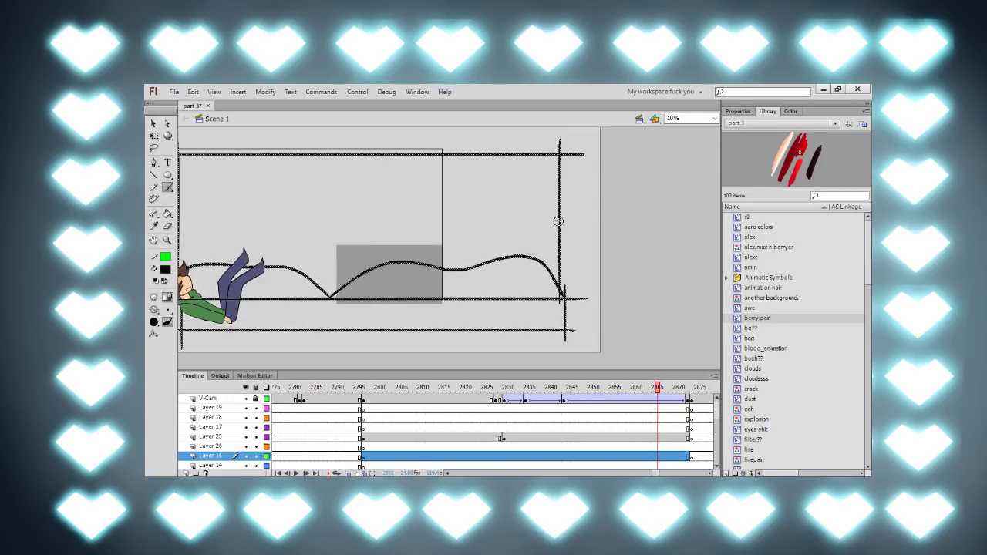
key("q")
key("ctrl+z")
key("ctrl+z")
key("ctrl+z")
key("ctrl+z")
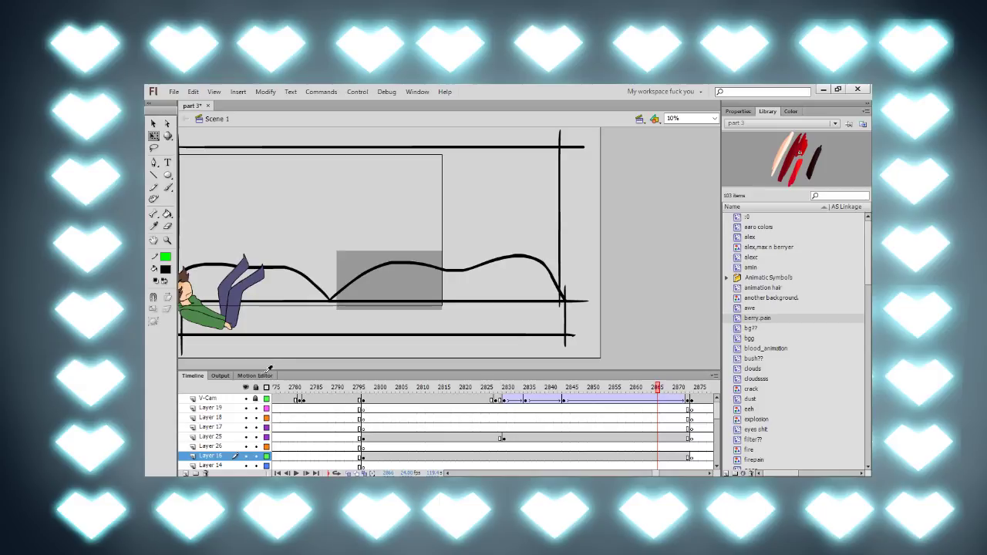
Step: Fill the sky area above the hills with the blue gradient
left_click(168, 387)
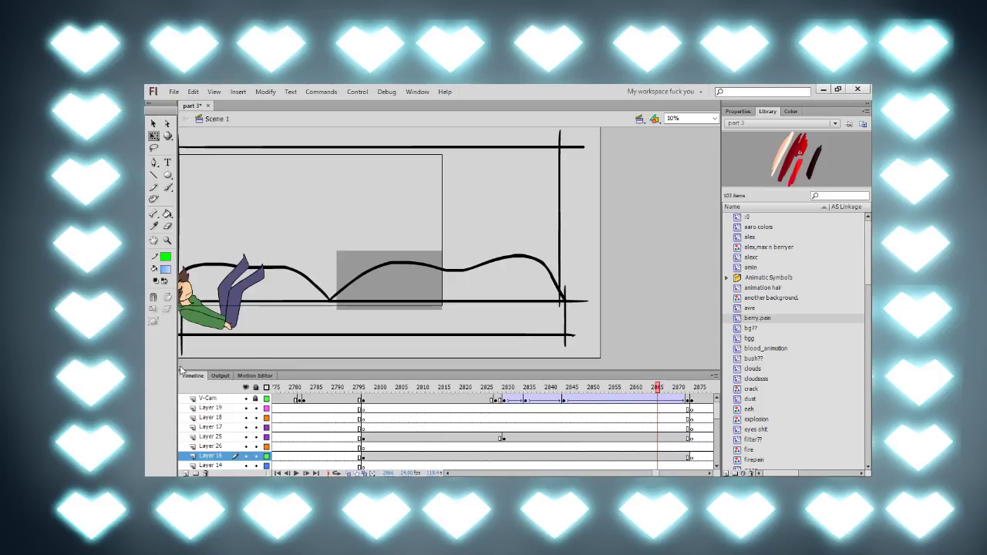
key("k")
left_click(282, 230)
key("q")
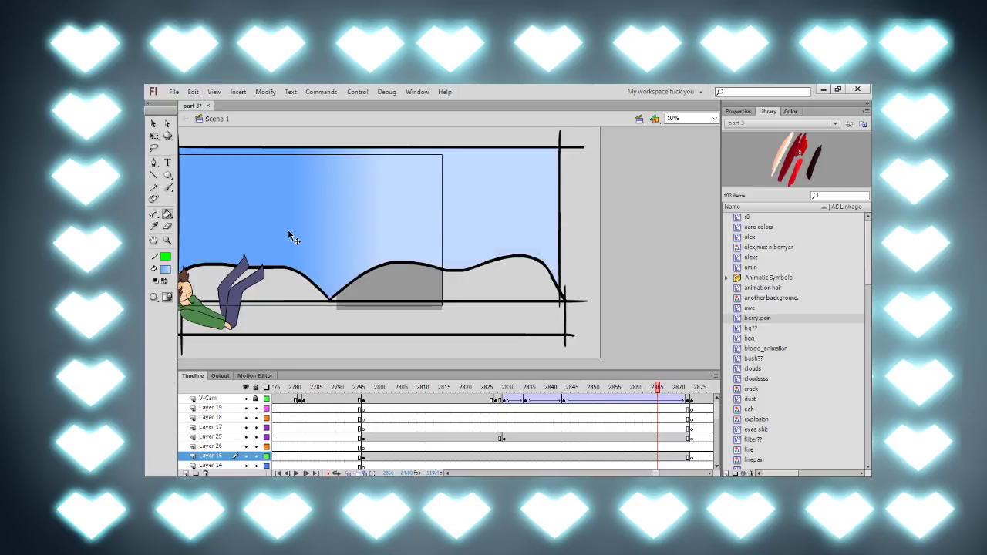
Step: Rotate the sky gradient so it runs vertically from darker blue above to light blue near the hills
left_click(287, 230)
key("f")
left_click_drag(383, 225, 370, 223)
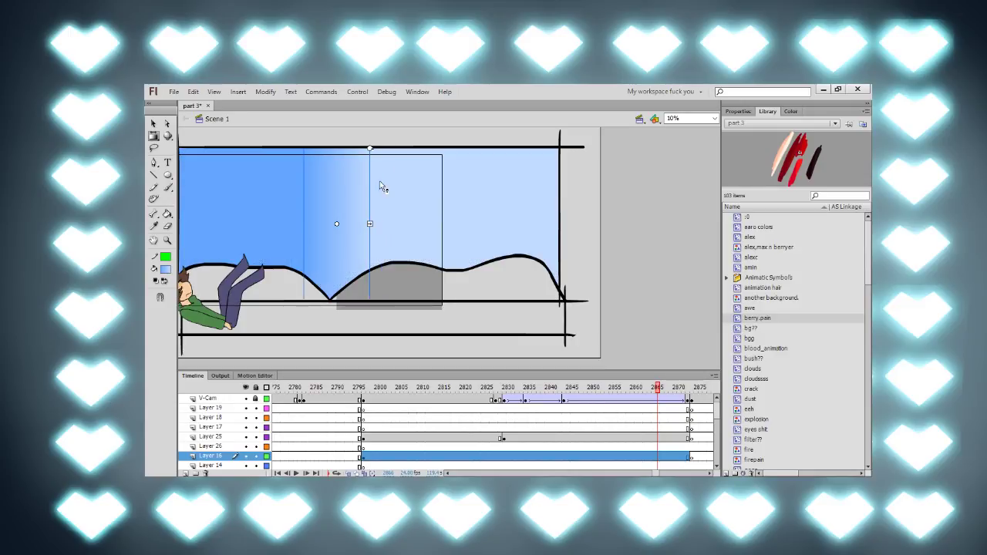
left_click_drag(370, 149, 369, 267)
left_click_drag(368, 223, 369, 198)
left_click(388, 138)
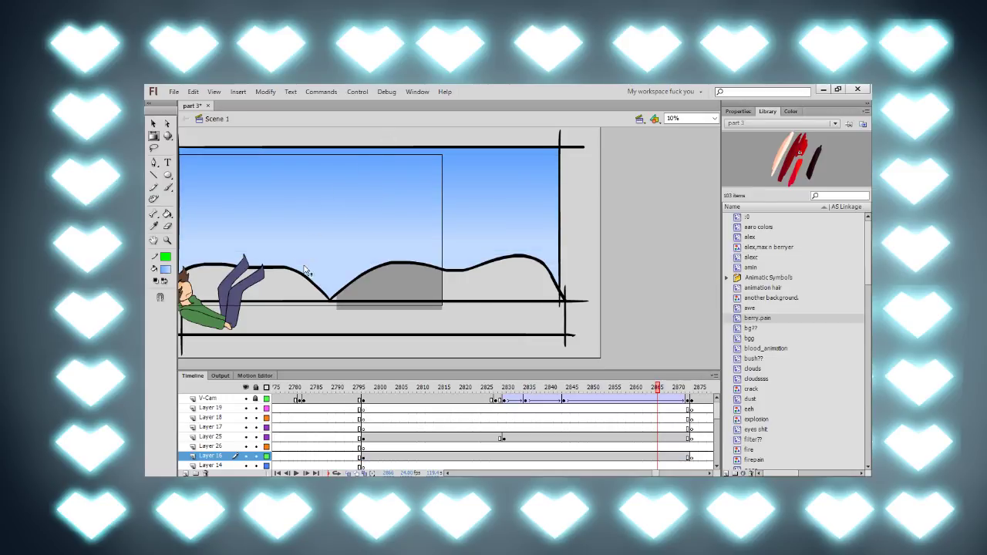
Step: Fill both hill areas with light green
key("i")
left_click(356, 293)
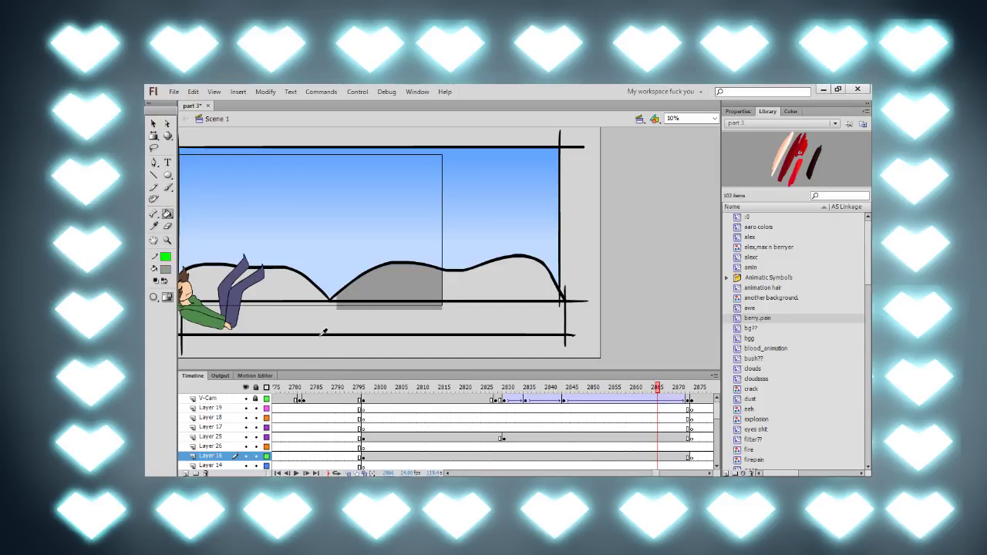
left_click(374, 290)
left_click(295, 295)
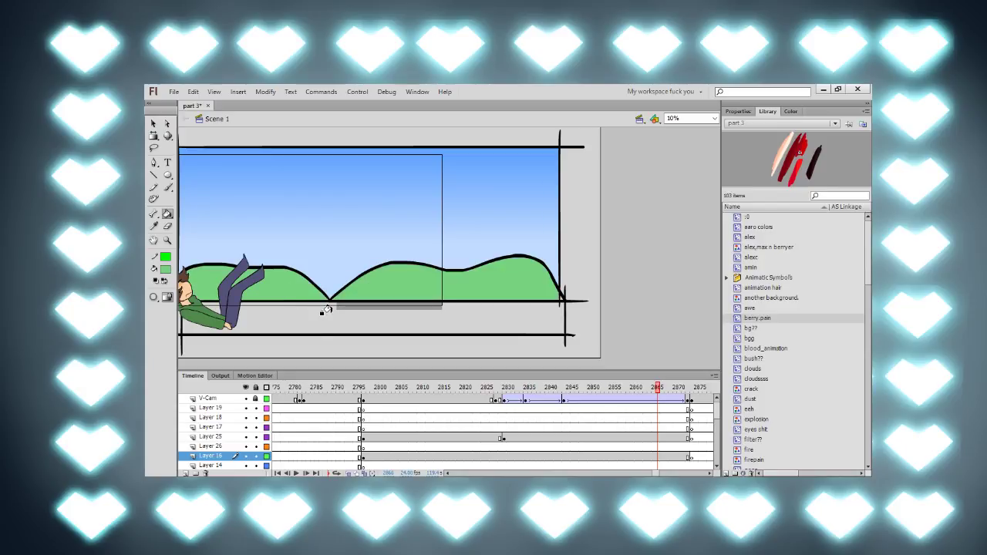
Step: Fill the ground strip below the hills with brown
key("i")
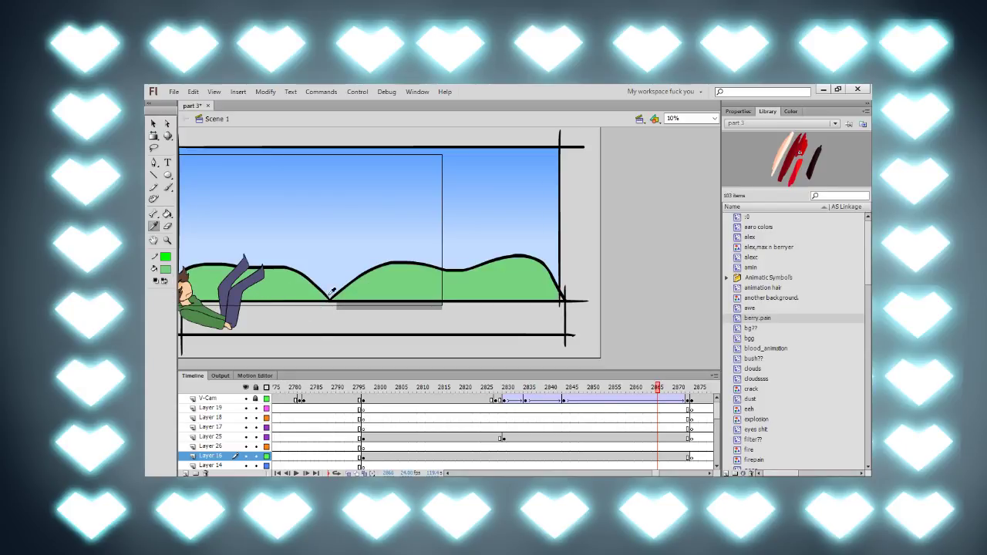
left_click(263, 333)
left_click(343, 322)
key("ctrl+z")
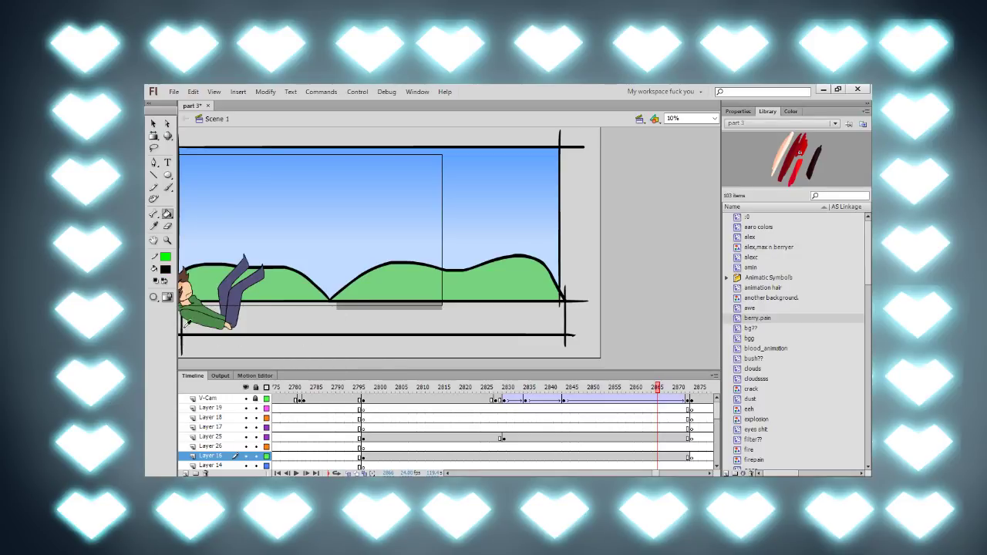
left_click(266, 320)
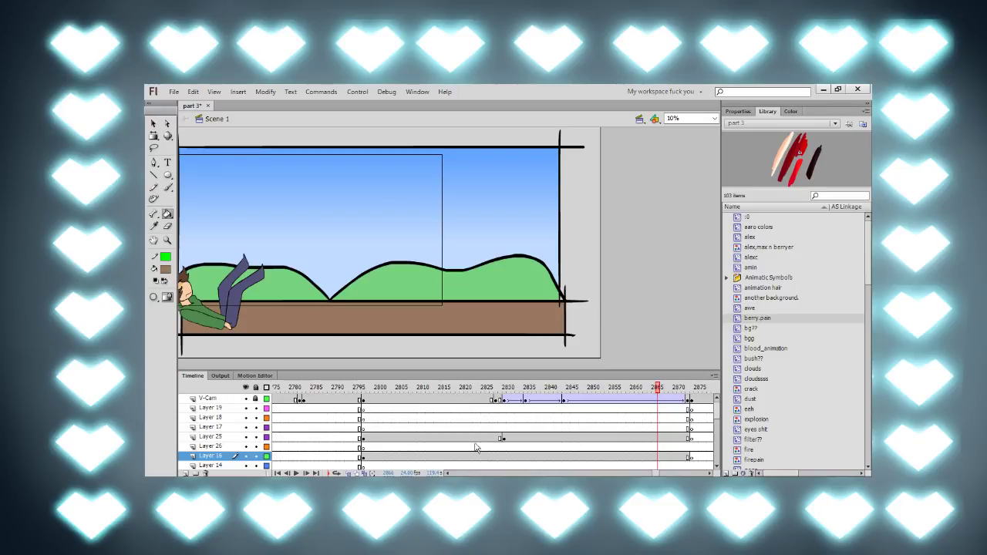
Step: Select all the background artwork on Layer 16 and convert it to a movie clip symbol
left_click(632, 448)
left_click(646, 458)
key("ctrl+a")
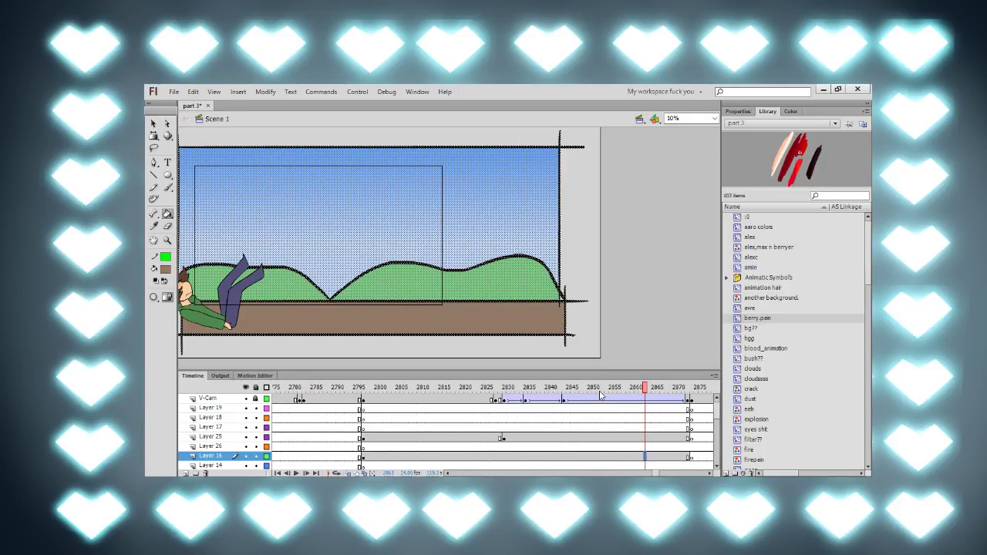
key("F8")
Step: Add a Blur filter with High quality to the background movie clip and set its Blur X to 50 px
left_click(734, 112)
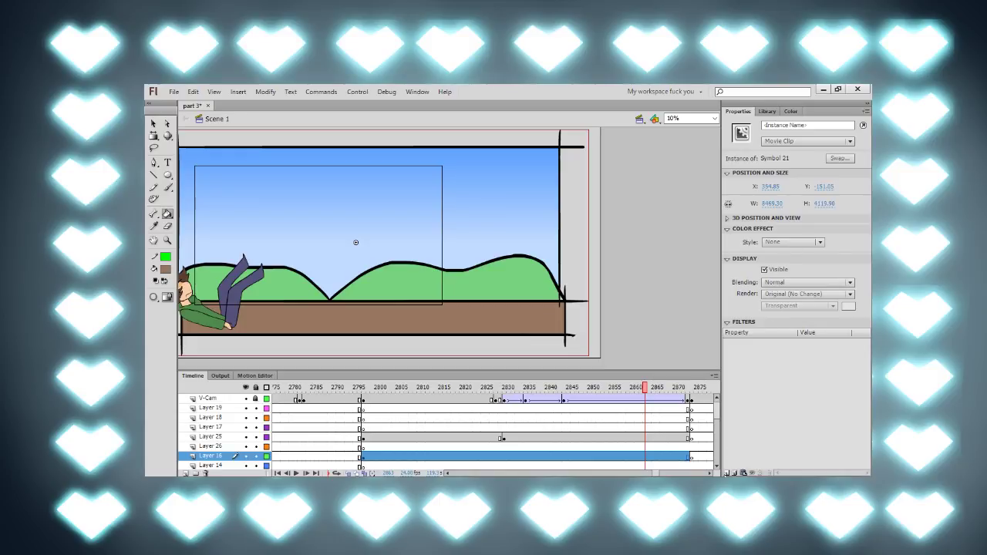
left_click(746, 397)
left_click(824, 372)
left_click(819, 401)
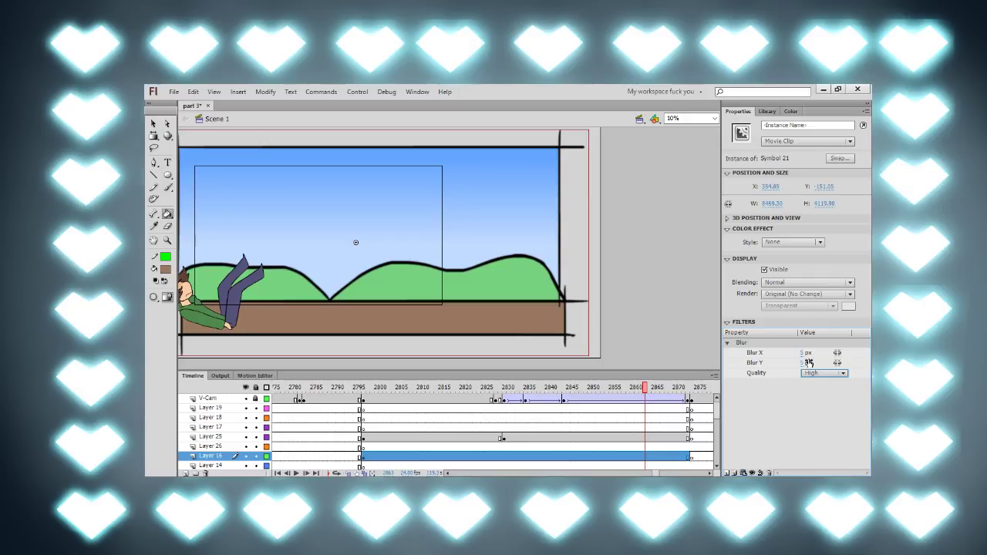
left_click(804, 352)
type("50")
key("Return")
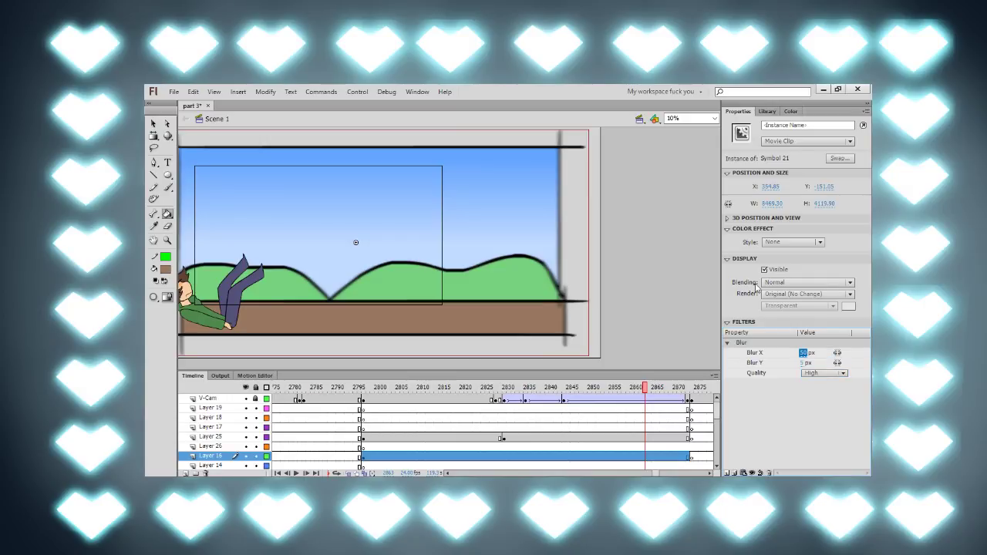
Step: Set the background's Blur Y and Blur X both to 50 px, link the two values and deselect the clip
left_click(838, 363)
left_click(803, 362)
type("50")
key("Return")
left_click(806, 353)
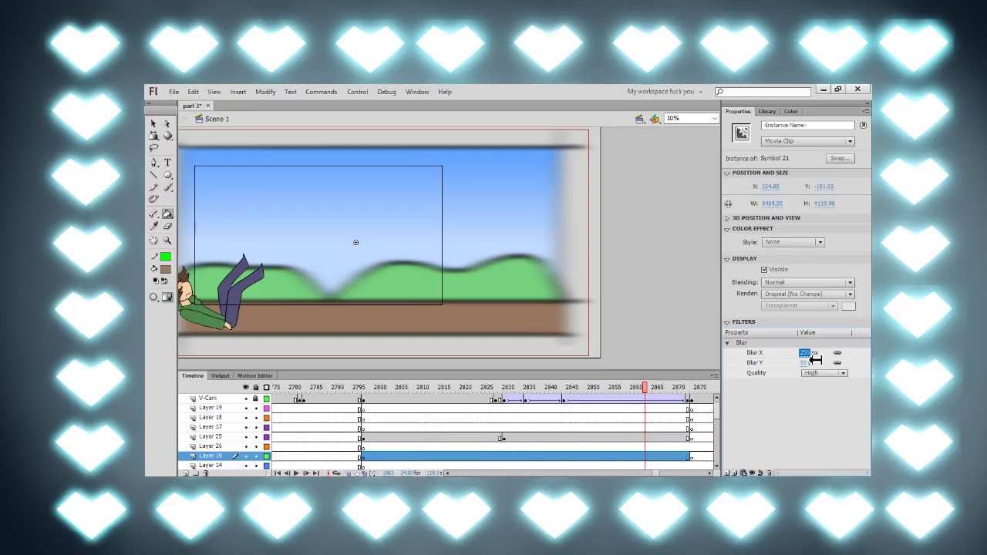
type("50")
key("Return")
left_click(838, 362)
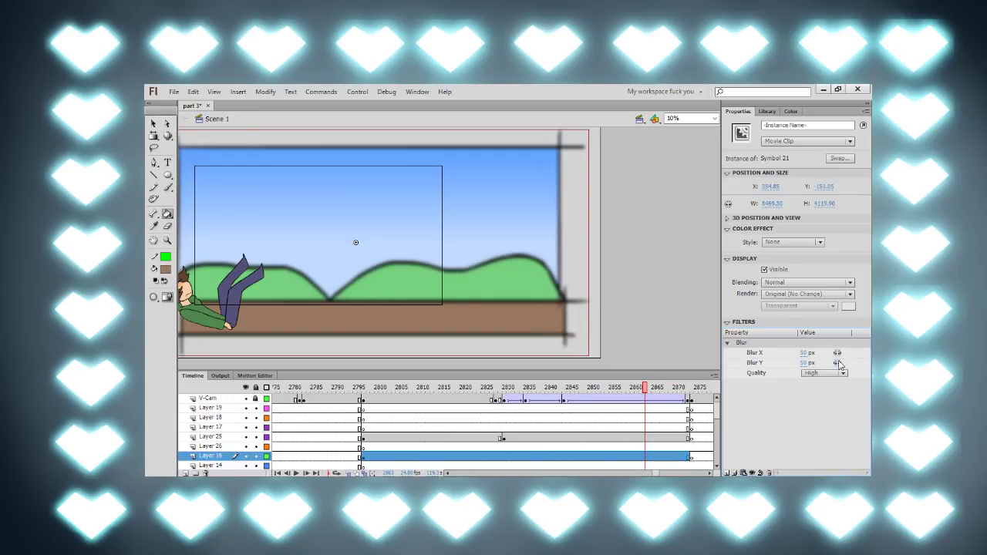
left_click(838, 353)
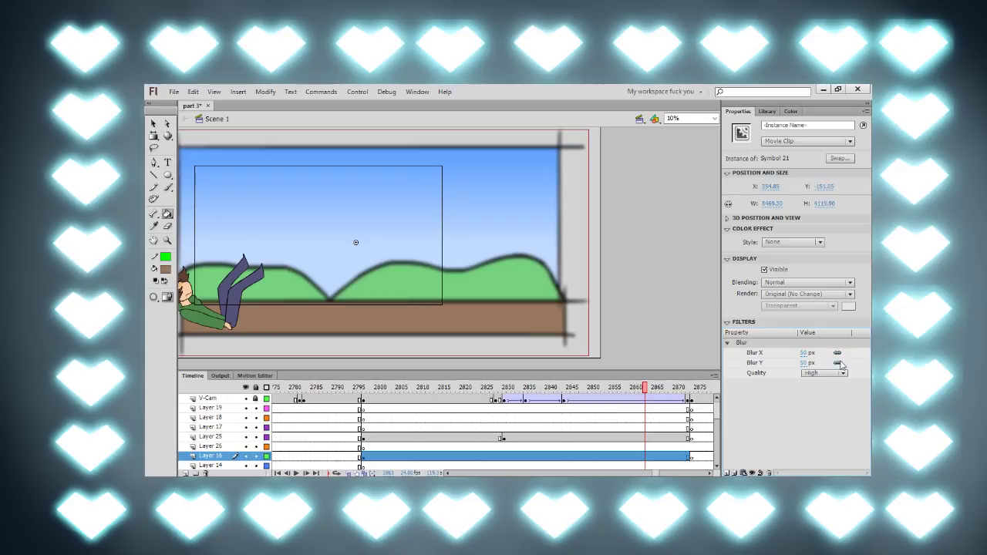
key("q")
left_click(597, 261)
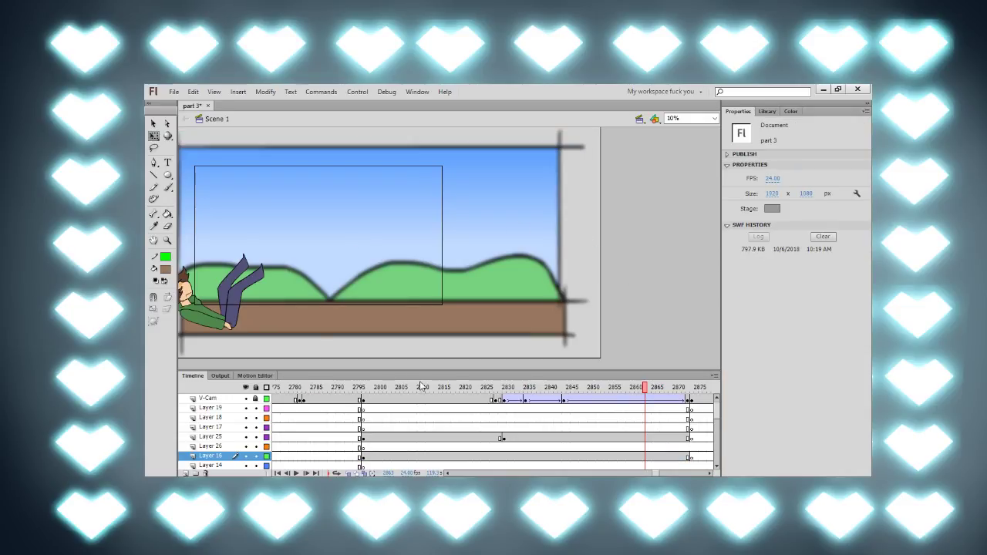
Step: Check the camera framing near frame 2873 and nudge the Layer 16 background further left
left_click(555, 386)
left_click_drag(570, 398, 679, 387)
key("ctrl+minus")
left_click(690, 456)
key("Left")
key("Left")
key("Left")
key("Left")
key("Left")
key("Left")
key("Left")
key("Left")
key("Left")
key("Left")
key("Left")
key("Left")
key("Left")
key("Left")
key("Left")
key("Left")
key("Left")
key("Left")
key("Left")
key("Left")
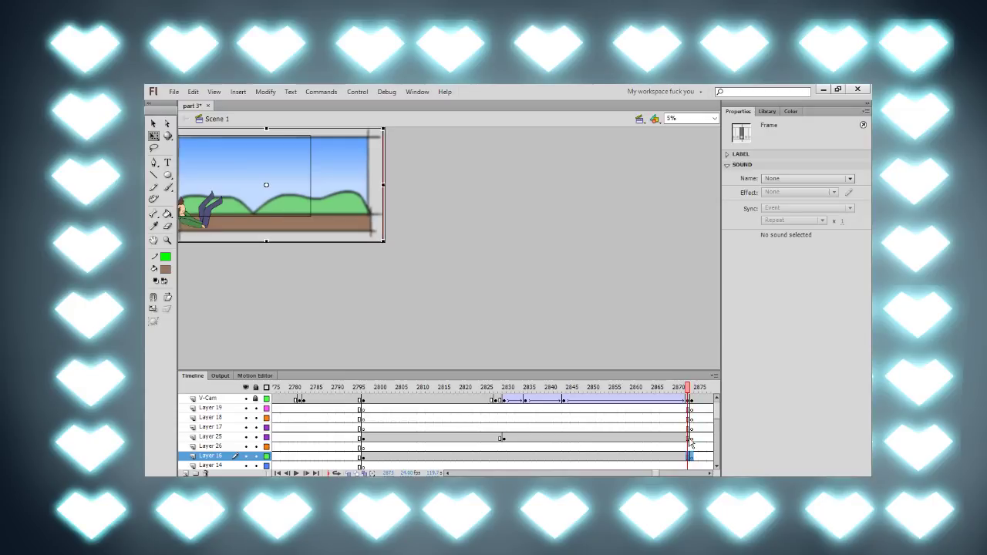
left_click(424, 212)
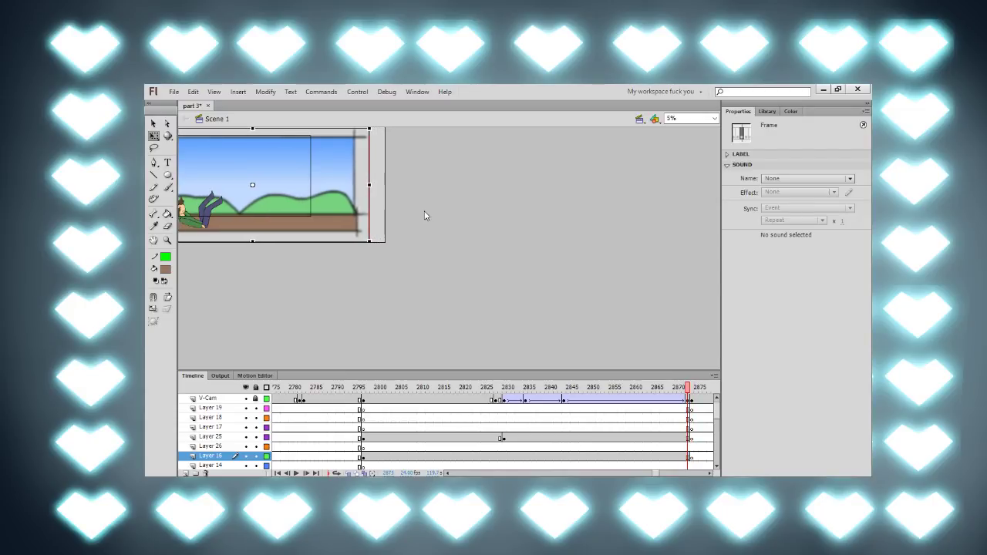
Step: Place the library's light symbol on Layer 17 at frame 2797, beside the red character
left_click_drag(613, 389, 546, 433)
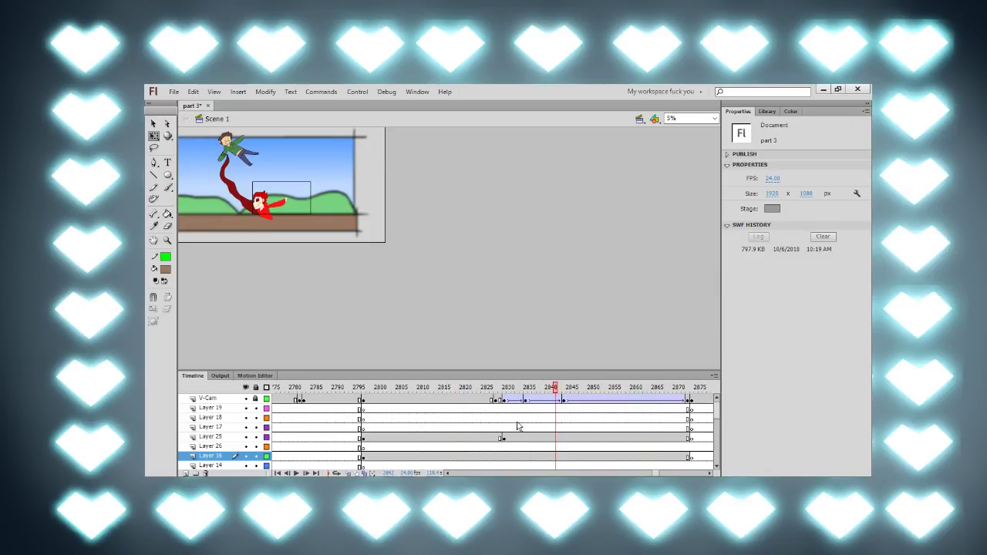
left_click(369, 428)
left_click(571, 296)
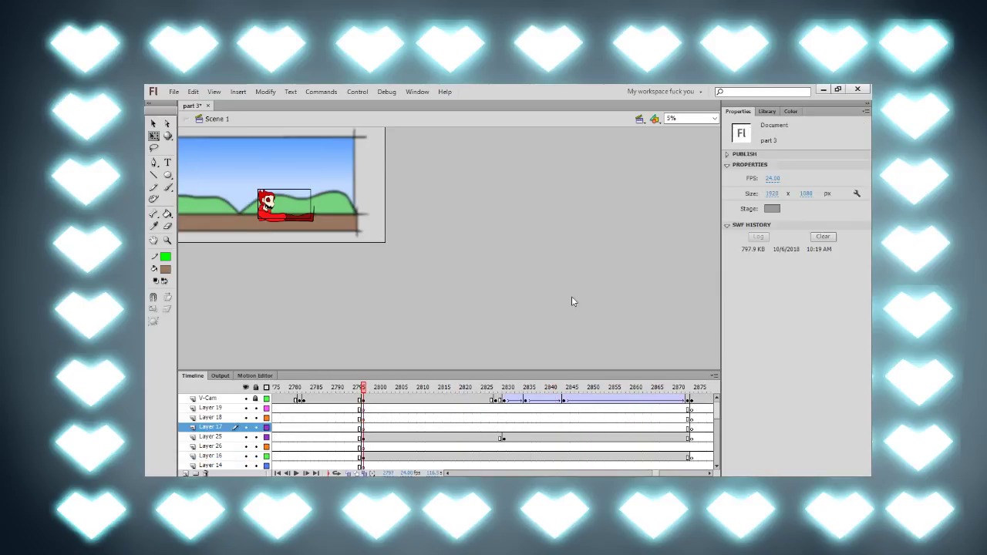
left_click(767, 111)
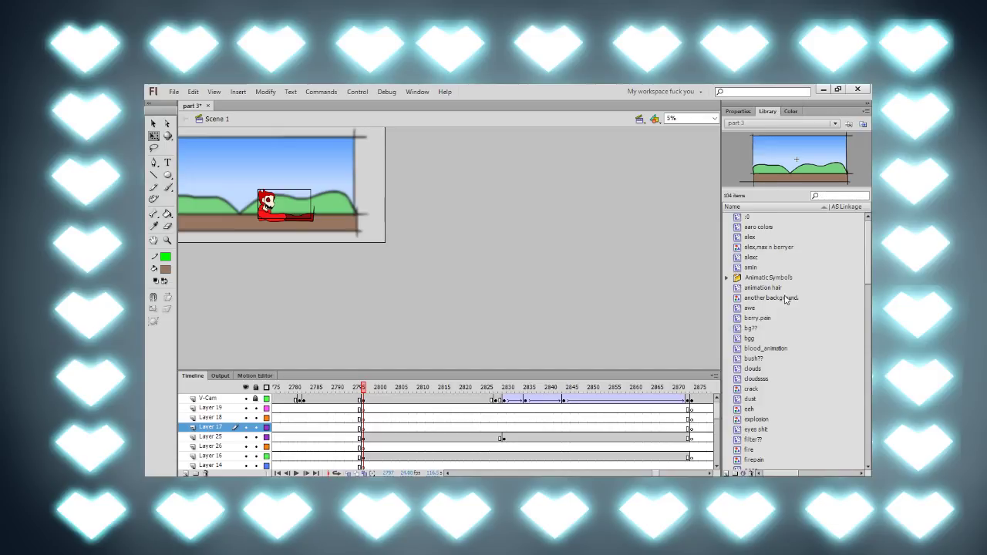
left_click_drag(868, 273, 869, 285)
scroll(856, 319, "down", 3)
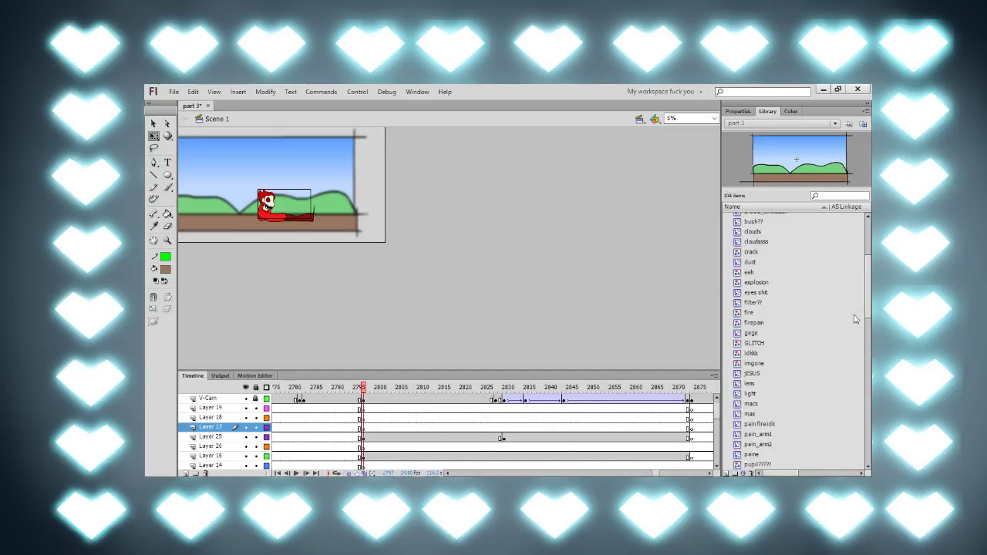
left_click(752, 393)
left_click_drag(801, 158, 381, 205)
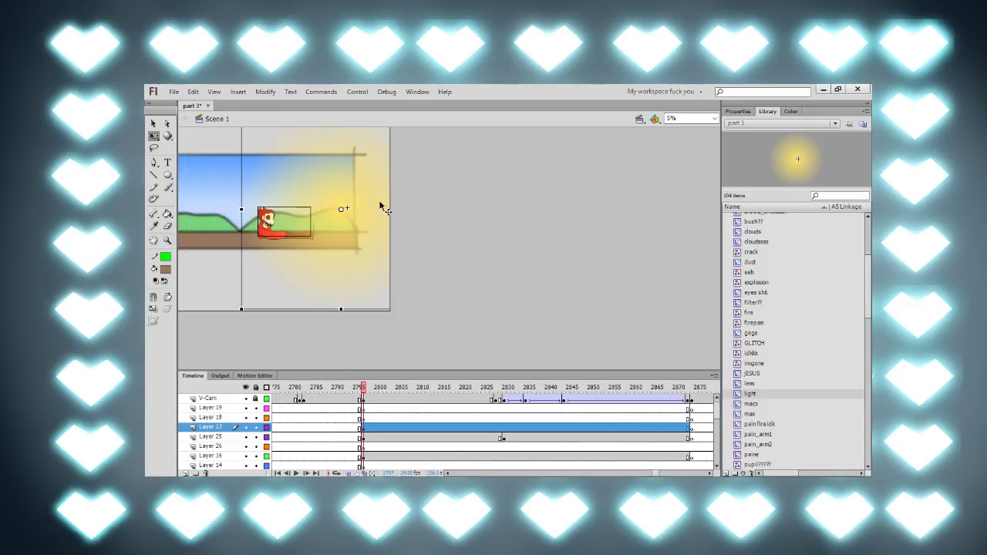
Step: Set the light symbol's blending to Add and its alpha to 61%, and move it up and right over the sky
left_click(738, 111)
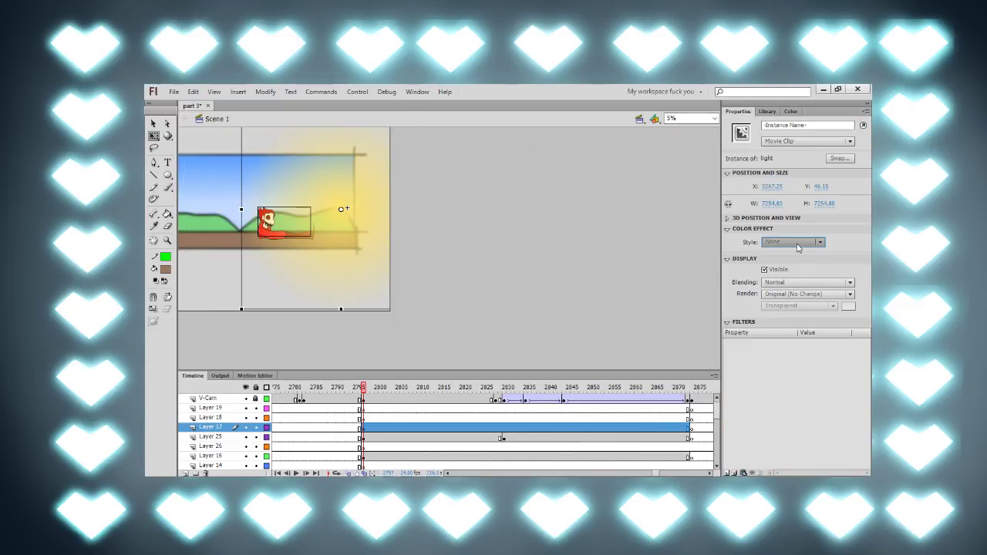
left_click(795, 213)
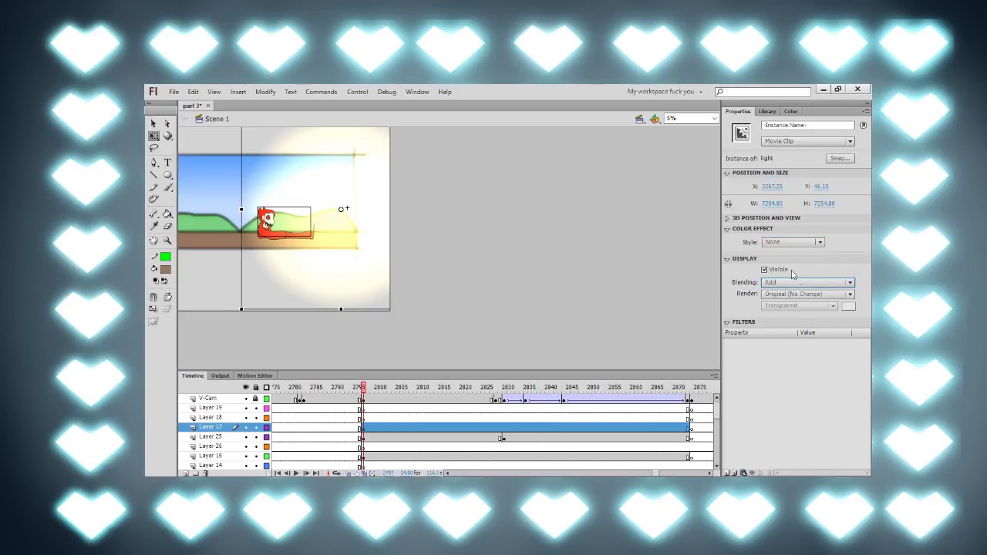
left_click(796, 245)
left_click(788, 299)
left_click_drag(787, 259, 799, 259)
left_click_drag(313, 240, 330, 190)
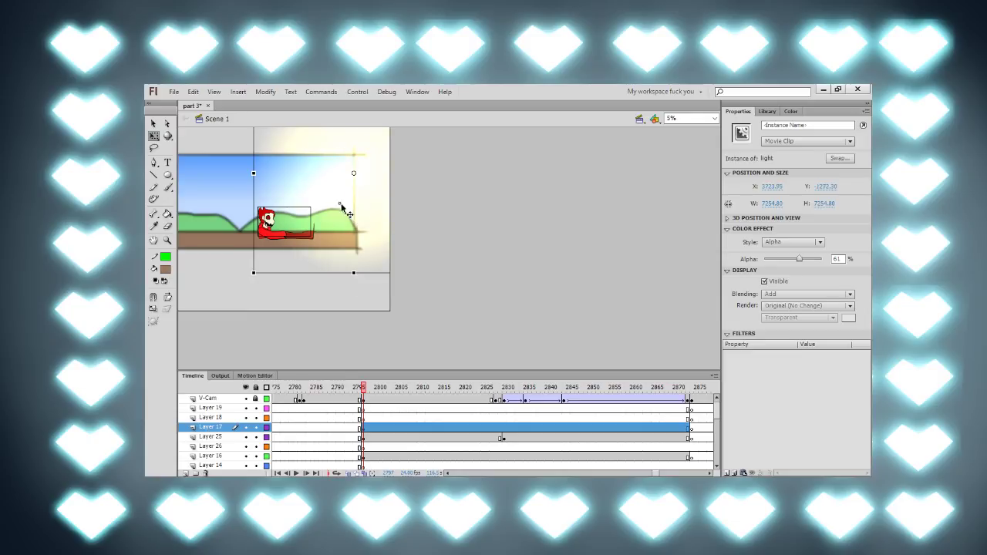
Step: Check the light symbol against the shot at frame 2856 and move it slightly further left over the sky
left_click(458, 387)
left_click_drag(480, 392, 614, 403)
left_click(390, 266)
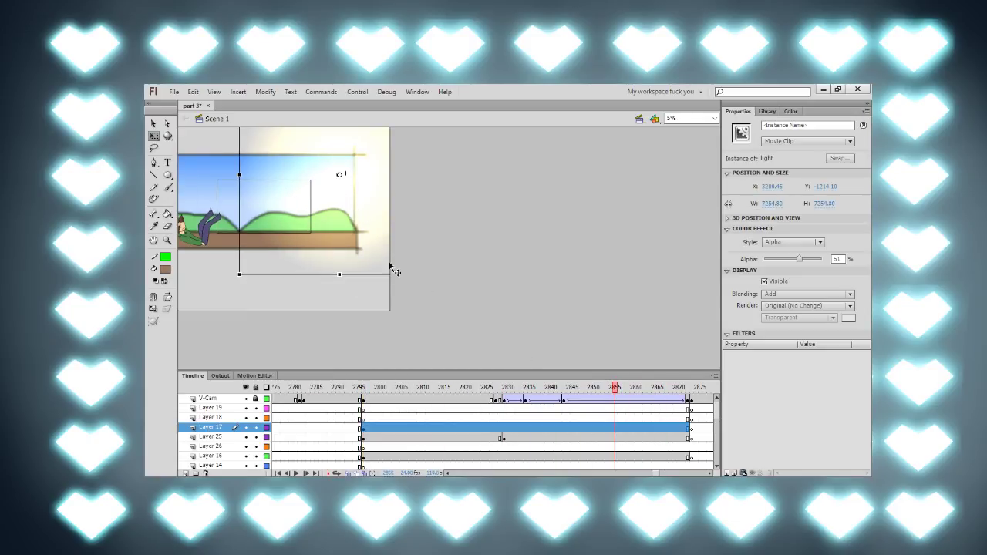
Step: Insert blank keyframes at frame 2874 on the layers from Layer 26 down to Layer 5 to end the shot
mouse_move(445, 387)
left_mouse_down()
mouse_move(617, 387)
mouse_move(455, 392)
left_mouse_up()
left_click(691, 446)
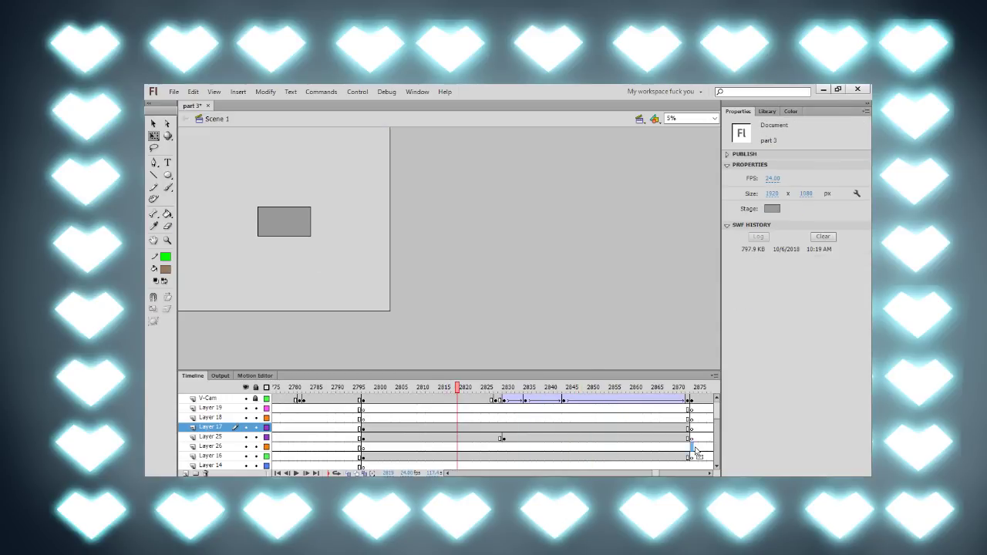
left_click_drag(716, 417, 691, 447)
scroll(494, 432, "down", 10)
key("F7")
Step: Insert a blank keyframe on Layer 5 at frame 2797 and scrub through the falling shot to check it
left_click_drag(691, 387, 367, 461)
left_click(366, 461)
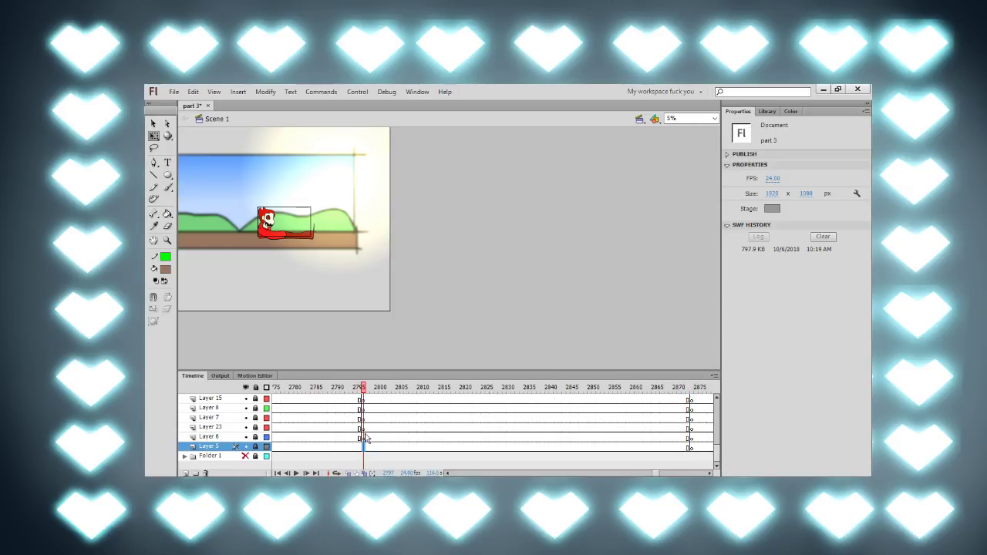
left_click(364, 446)
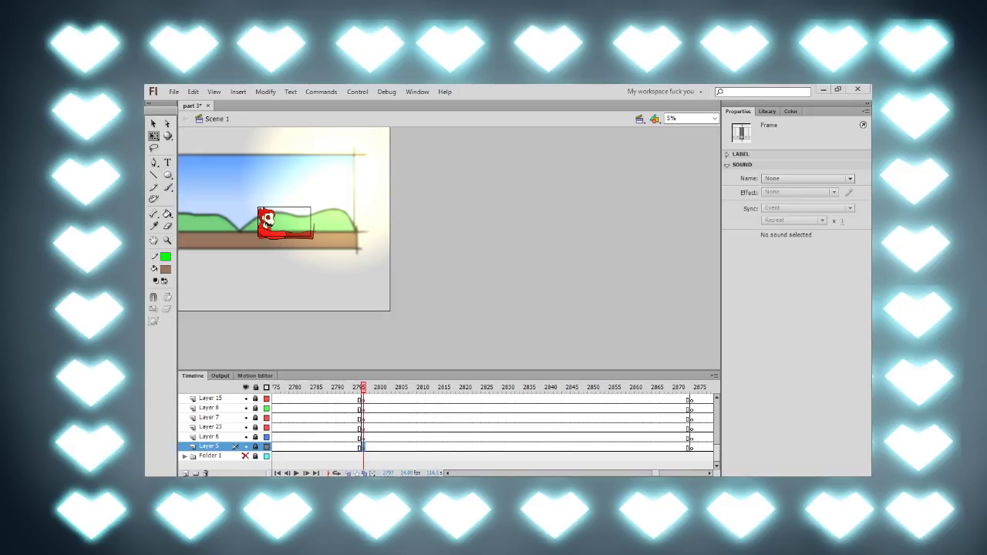
left_click(518, 389)
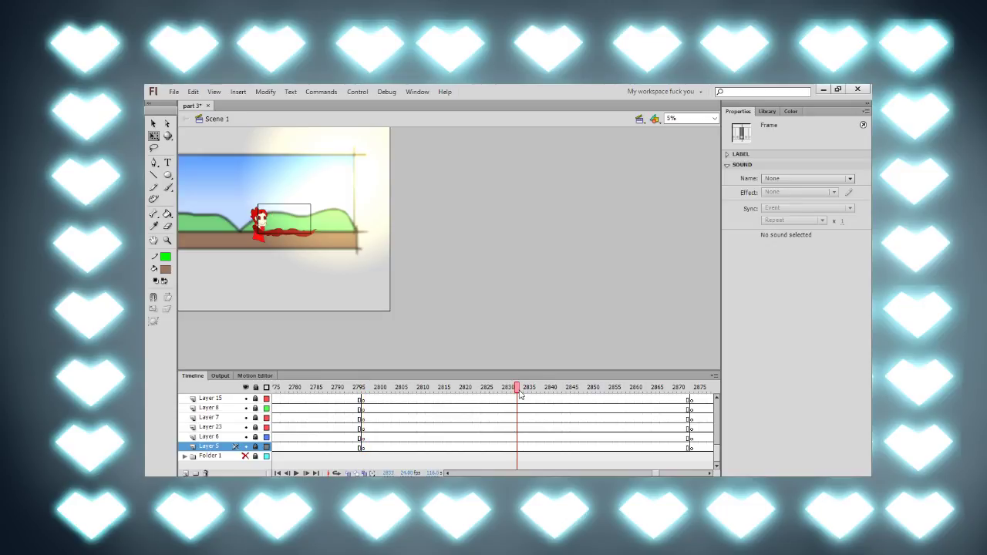
left_click(543, 388)
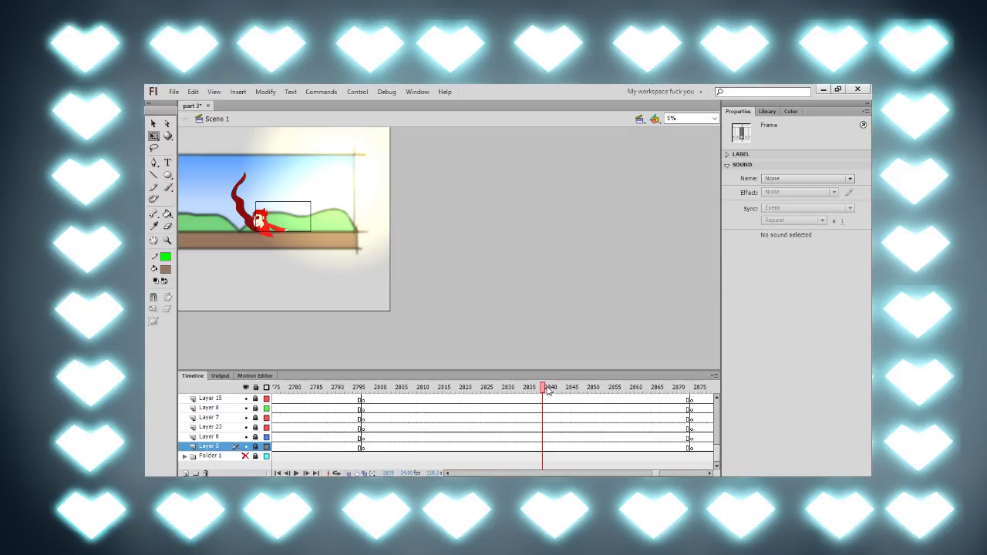
left_click_drag(547, 388, 640, 388)
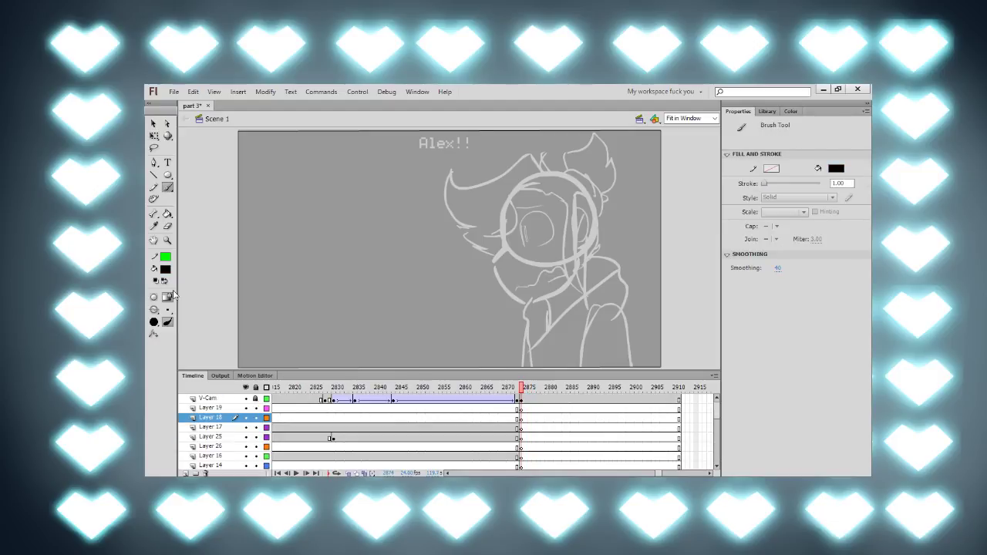
left_click_drag(287, 284, 352, 310)
key("ctrl+z")
key("ctrl+equal")
mouse_move(458, 311)
left_mouse_down()
mouse_move(398, 304)
mouse_move(432, 269)
mouse_move(441, 213)
mouse_move(468, 318)
left_mouse_up()
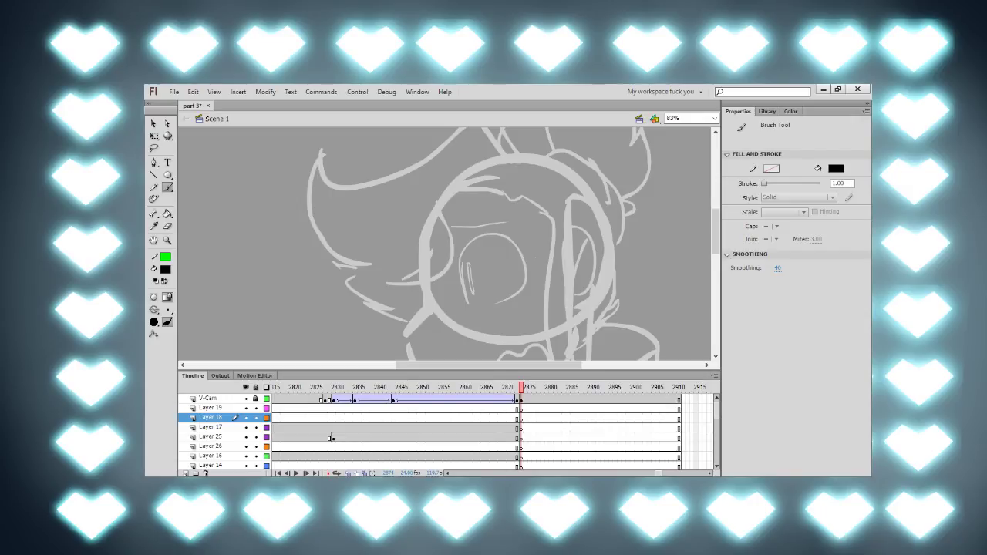
Step: Save the part 3 animation and close its document
key("ctrl+s")
key("ctrl+w")
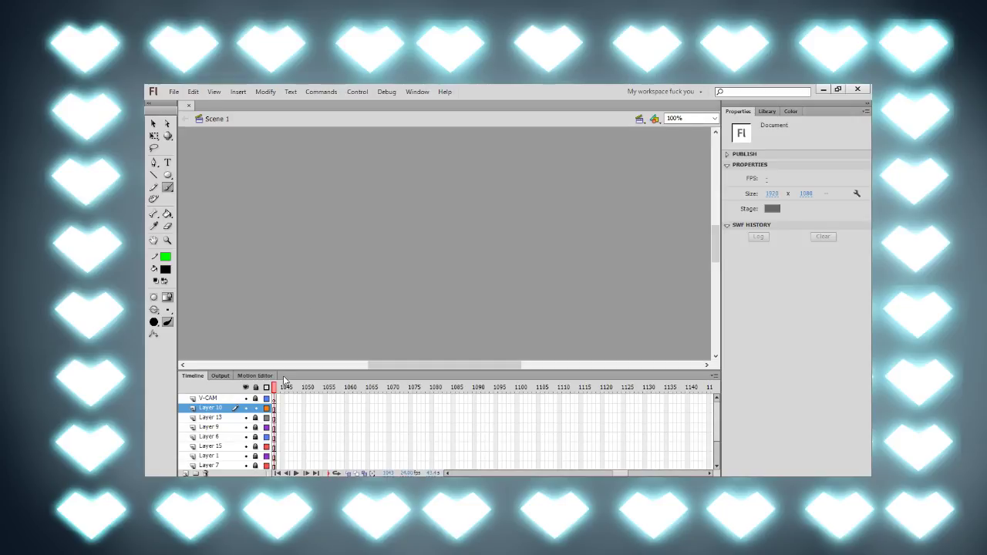
Step: Go back to frame 321 of part 4 and ink the character's outer hair and sideburn in black on Layer 10
left_click_drag(295, 388, 216, 392)
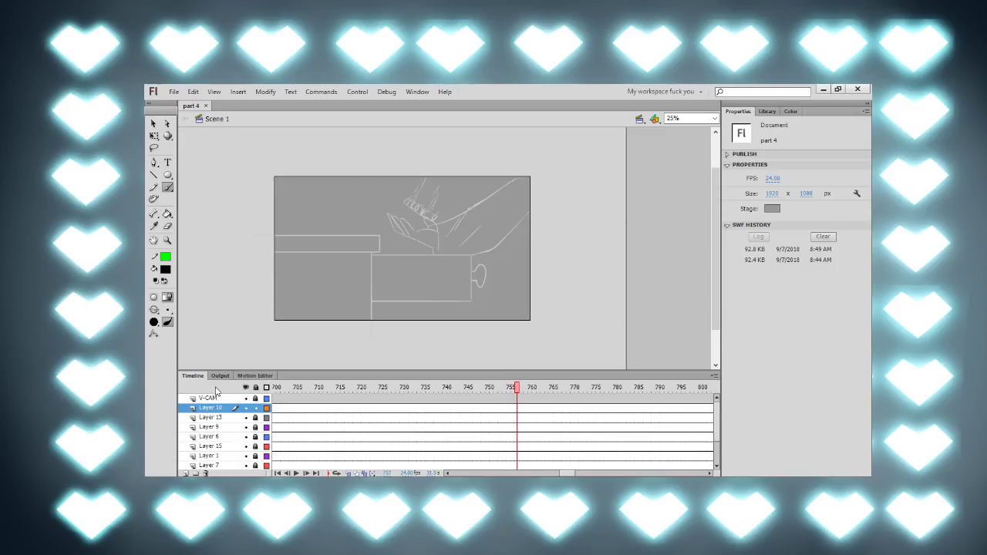
mouse_move(333, 396)
left_mouse_down()
mouse_move(235, 397)
mouse_move(218, 426)
mouse_move(281, 393)
left_mouse_up()
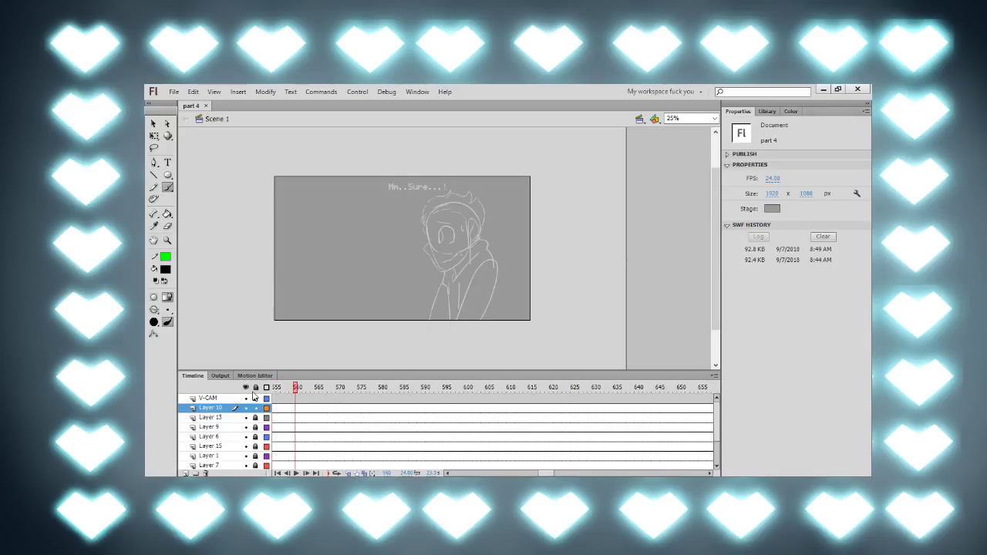
mouse_move(255, 396)
left_mouse_down()
mouse_move(356, 383)
mouse_move(283, 386)
mouse_move(433, 385)
mouse_move(329, 414)
mouse_move(429, 404)
mouse_move(246, 388)
mouse_move(401, 389)
mouse_move(413, 392)
mouse_move(373, 396)
mouse_move(414, 400)
mouse_move(253, 408)
mouse_move(297, 397)
mouse_move(568, 395)
mouse_move(610, 392)
mouse_move(591, 389)
mouse_move(634, 372)
mouse_move(752, 365)
mouse_move(726, 364)
left_mouse_up()
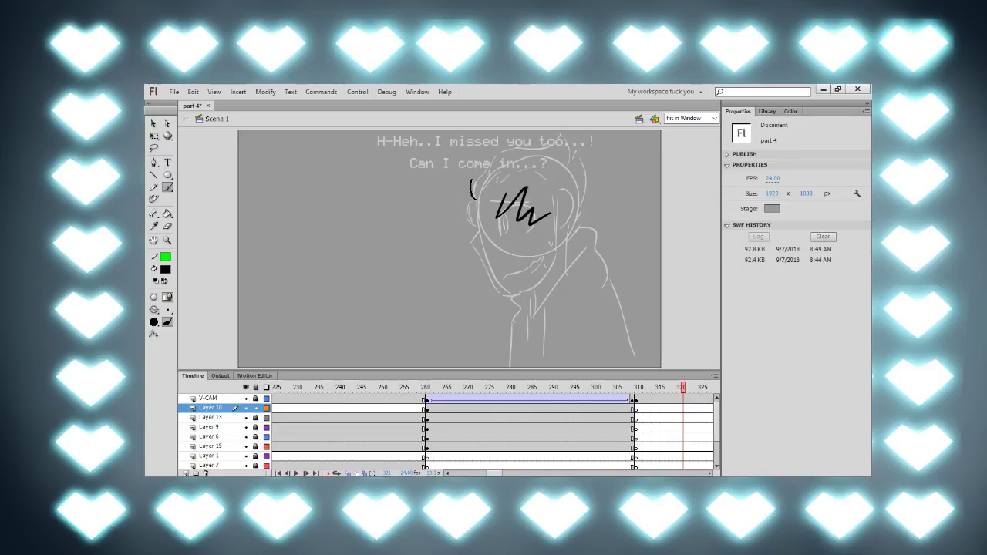
mouse_move(474, 179)
left_mouse_down()
mouse_move(510, 146)
mouse_move(577, 141)
mouse_move(592, 176)
mouse_move(578, 233)
mouse_move(566, 243)
left_mouse_up()
mouse_move(521, 173)
left_mouse_down()
mouse_move(535, 177)
mouse_move(549, 210)
mouse_move(560, 187)
mouse_move(572, 198)
mouse_move(557, 212)
left_mouse_up()
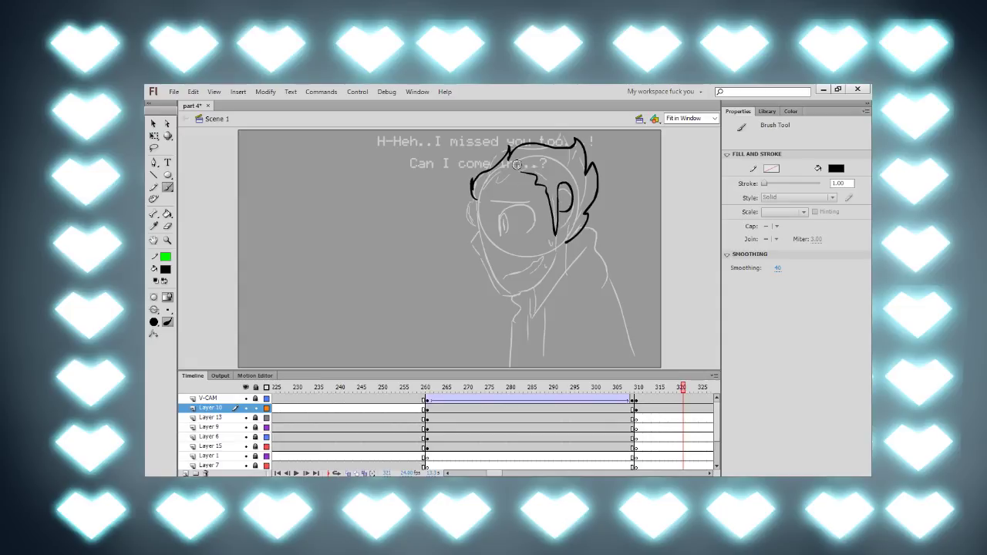
Step: Brush the hairline across the forehead down to the far ear in black, undoing the strokes that miss the sketch
left_click_drag(524, 171, 480, 193)
key("ctrl+z")
key("ctrl+z")
key("ctrl+z")
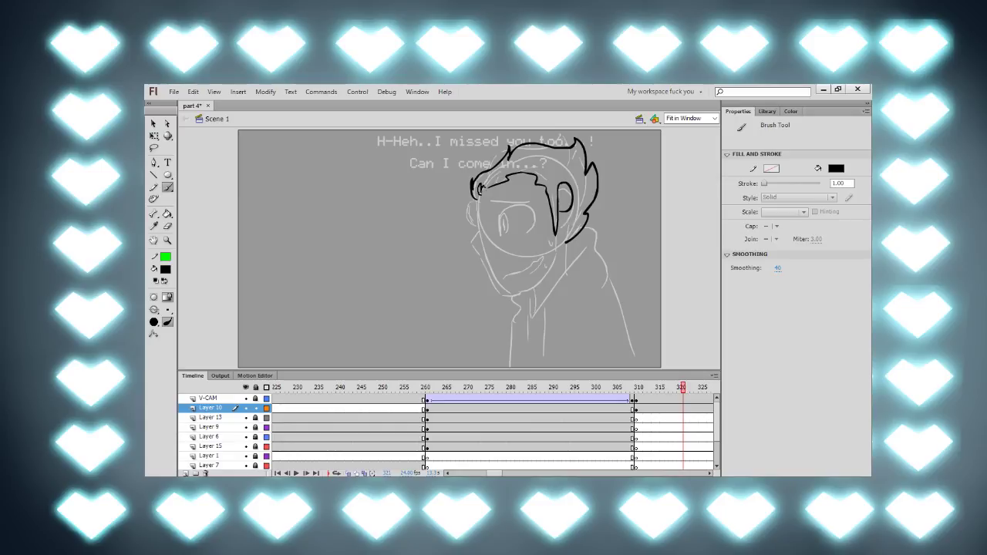